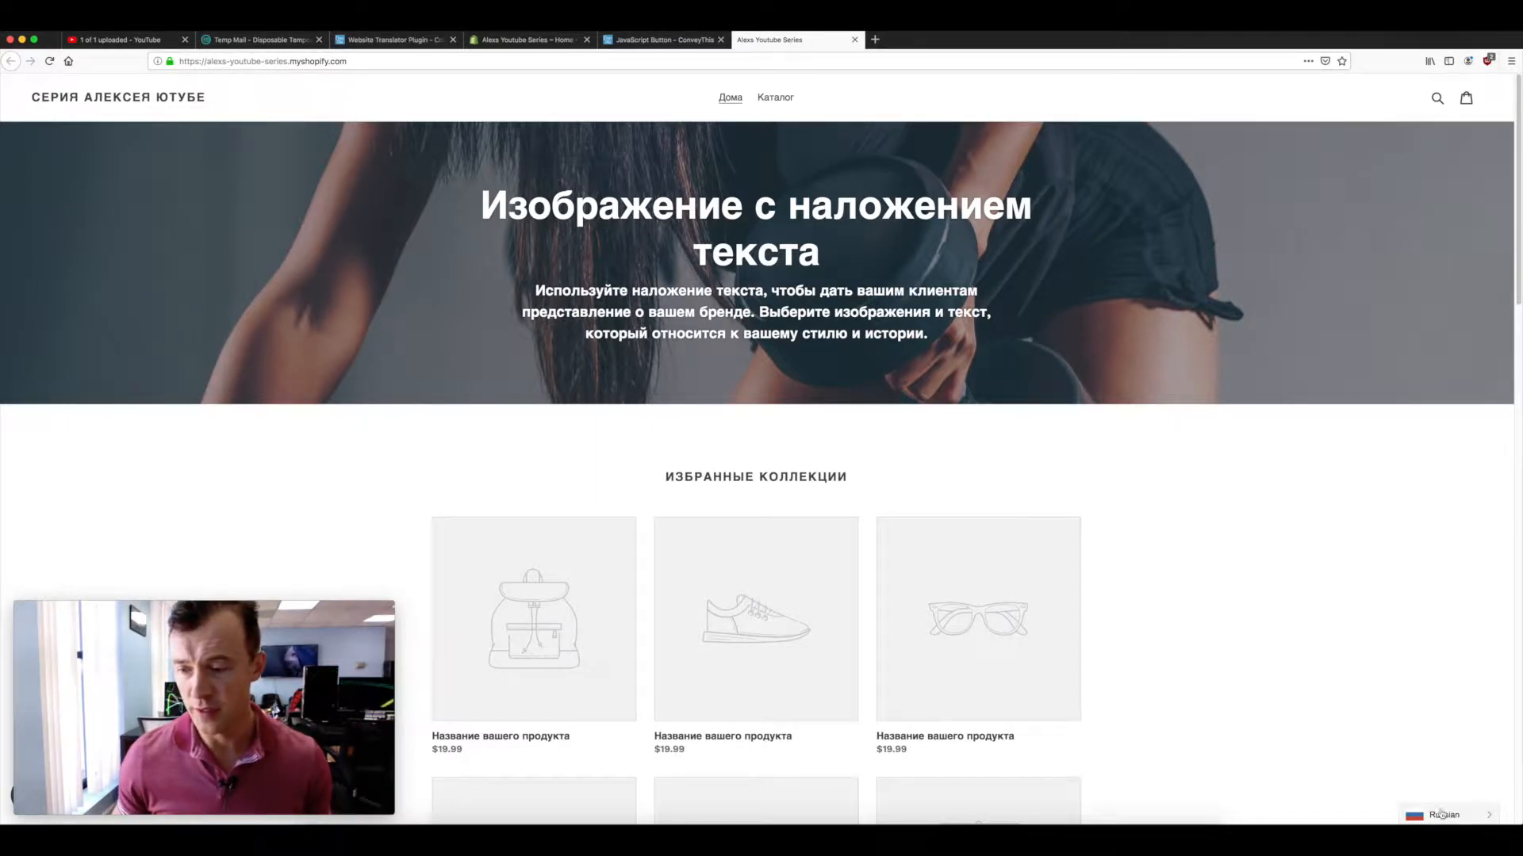
- Switch the storefront's display language from Russian to English
left_click(1465, 817)
left_click(1440, 792)
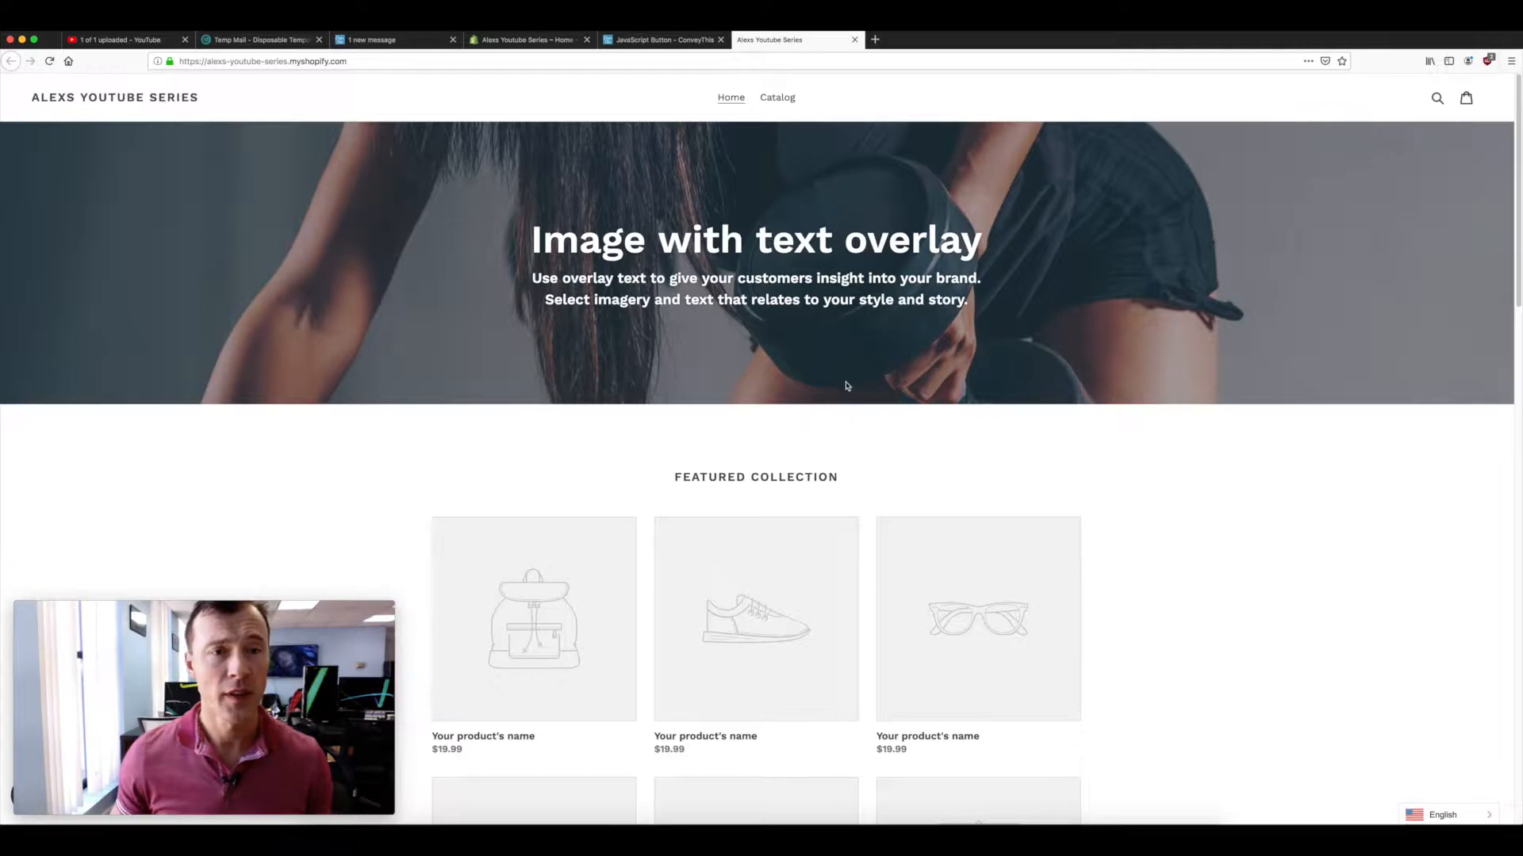
- Go to the ConveyThis site, open the account dashboard, and review its plan overview and the registered domains
left_click(651, 41)
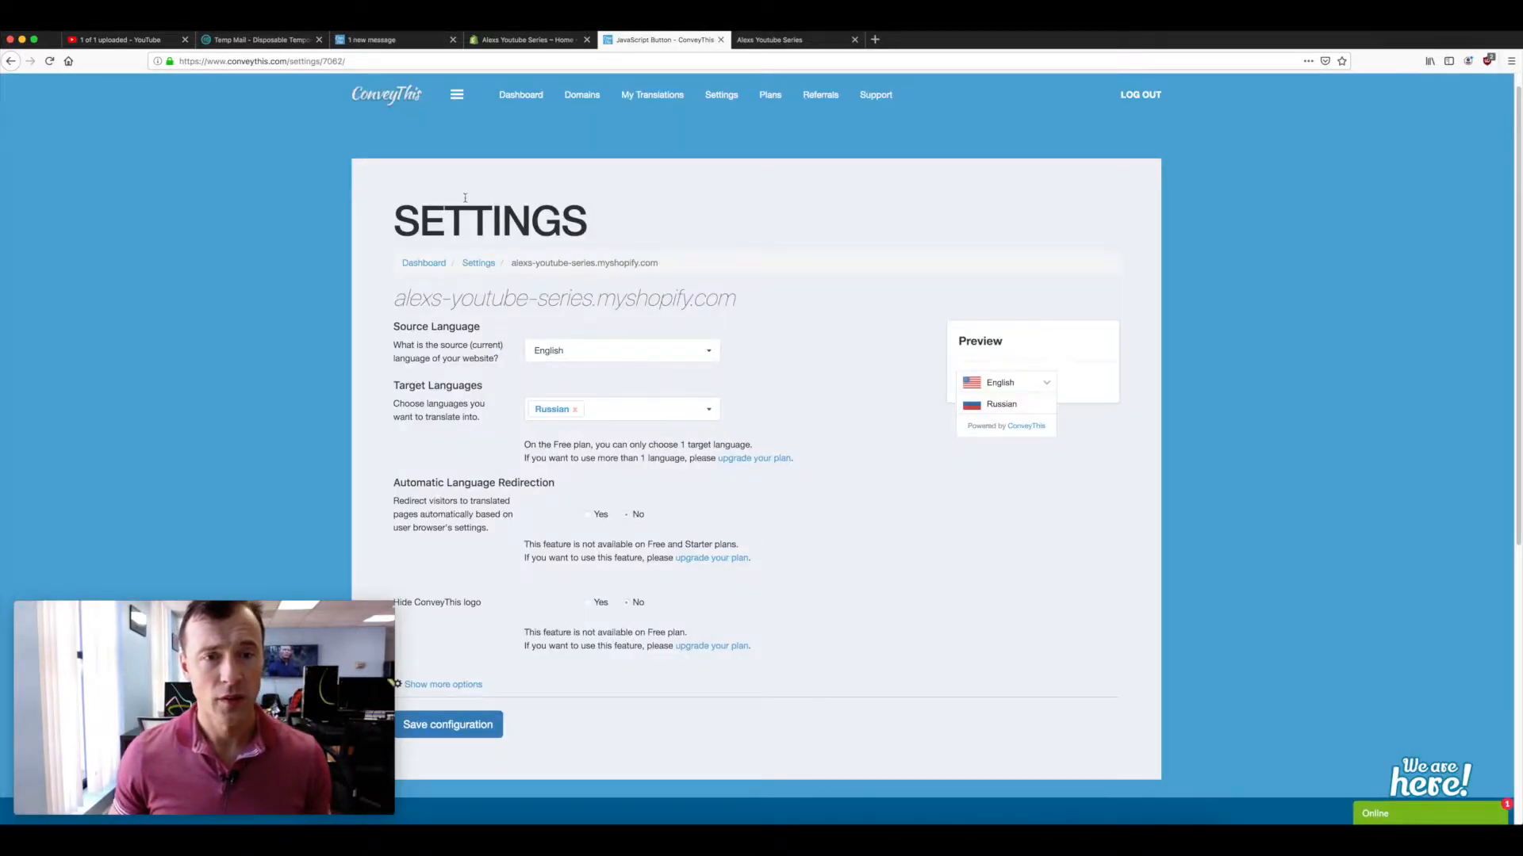
left_click(389, 97)
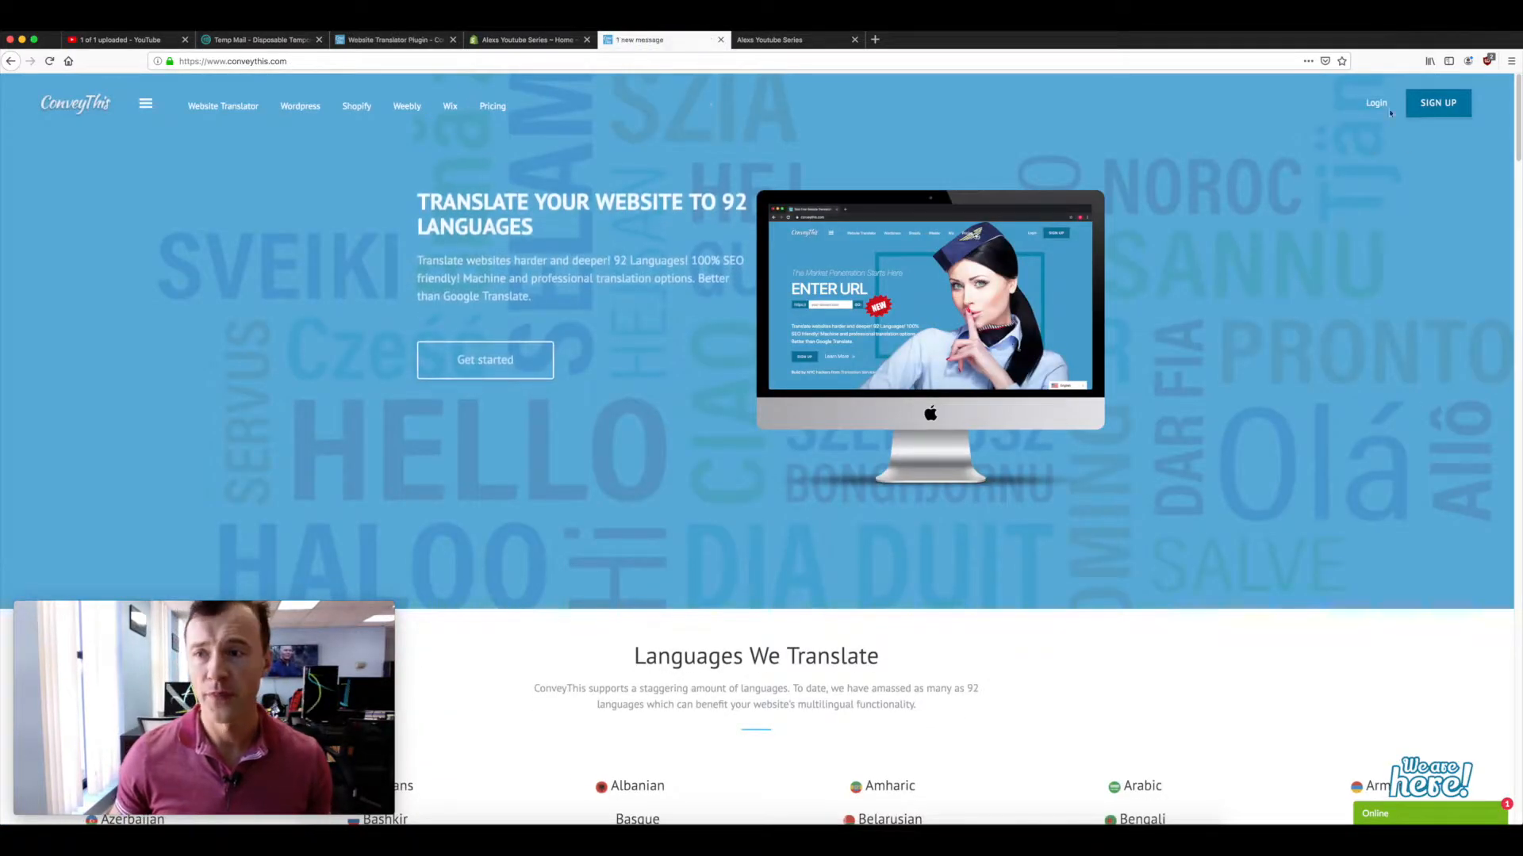
left_click(1374, 105)
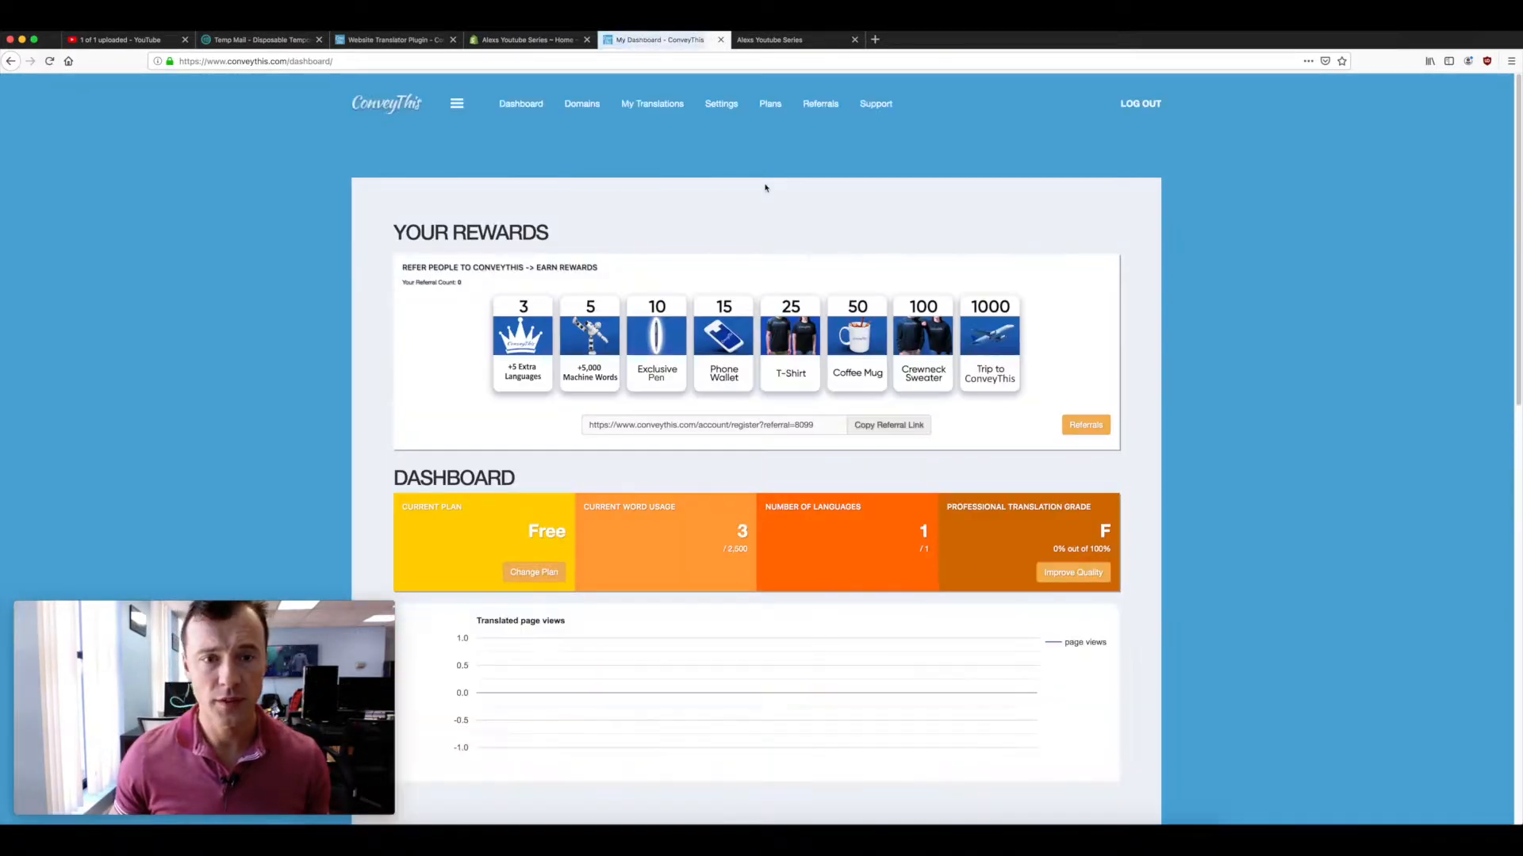
scroll(423, 264, "down", 5)
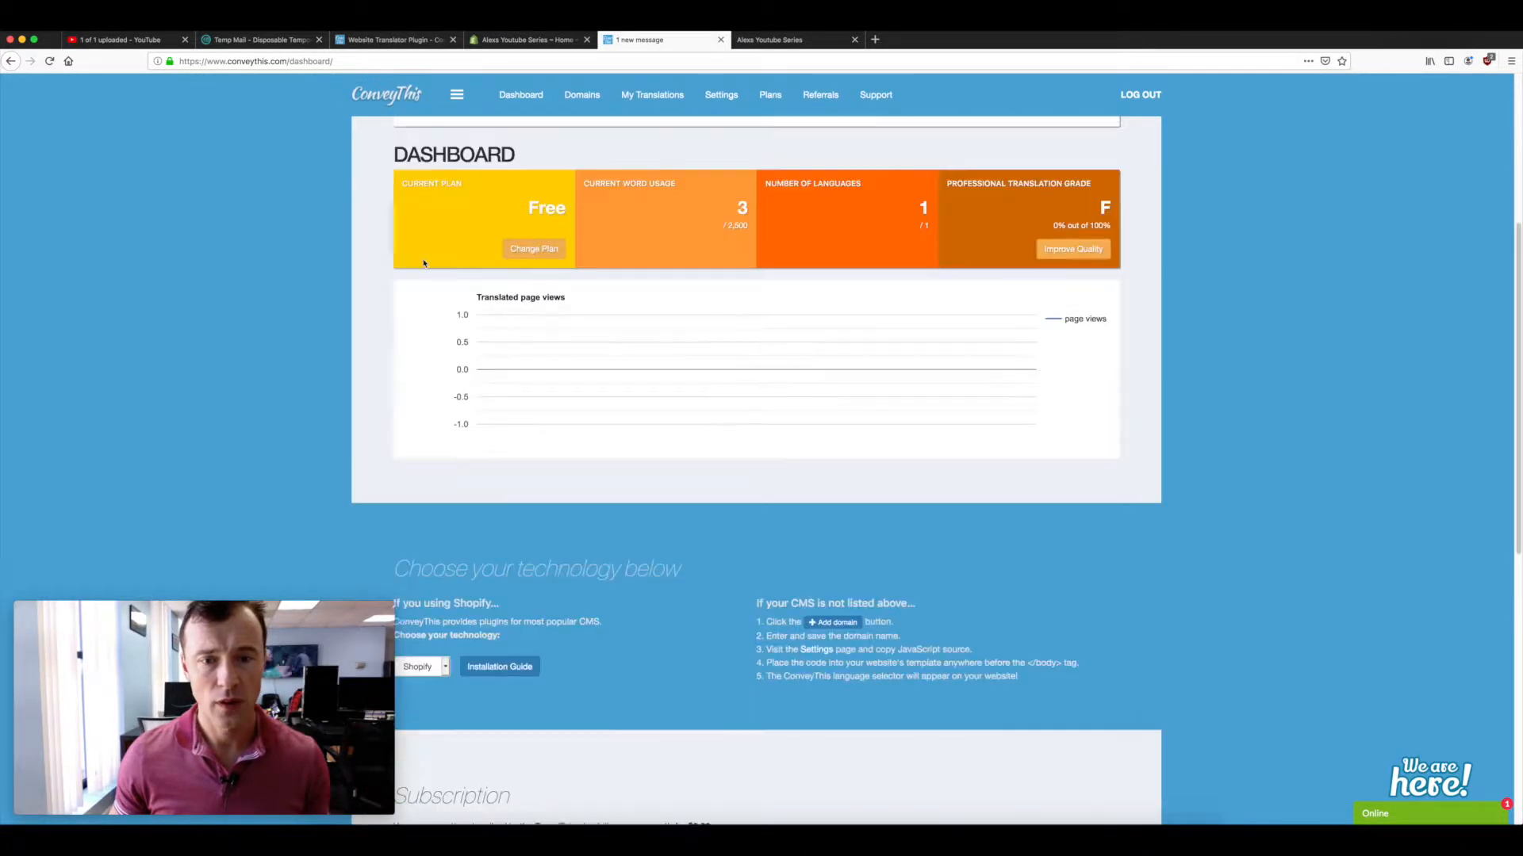
scroll(424, 264, "up", 3)
scroll(566, 174, "down", 2)
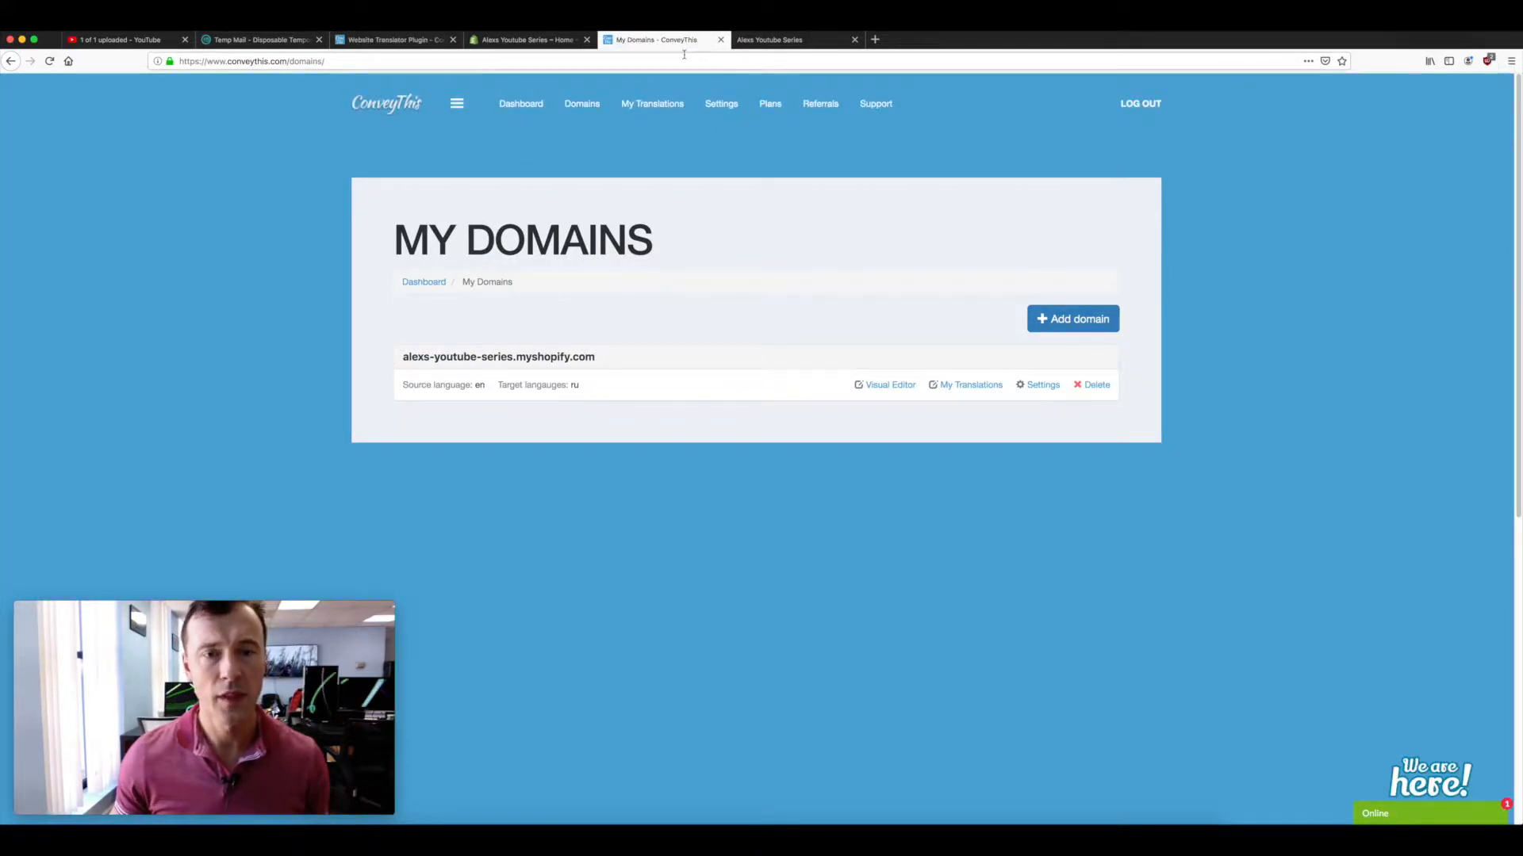
- Open the ConveyThis settings for the store's domain and expand the language button preview
left_click(724, 108)
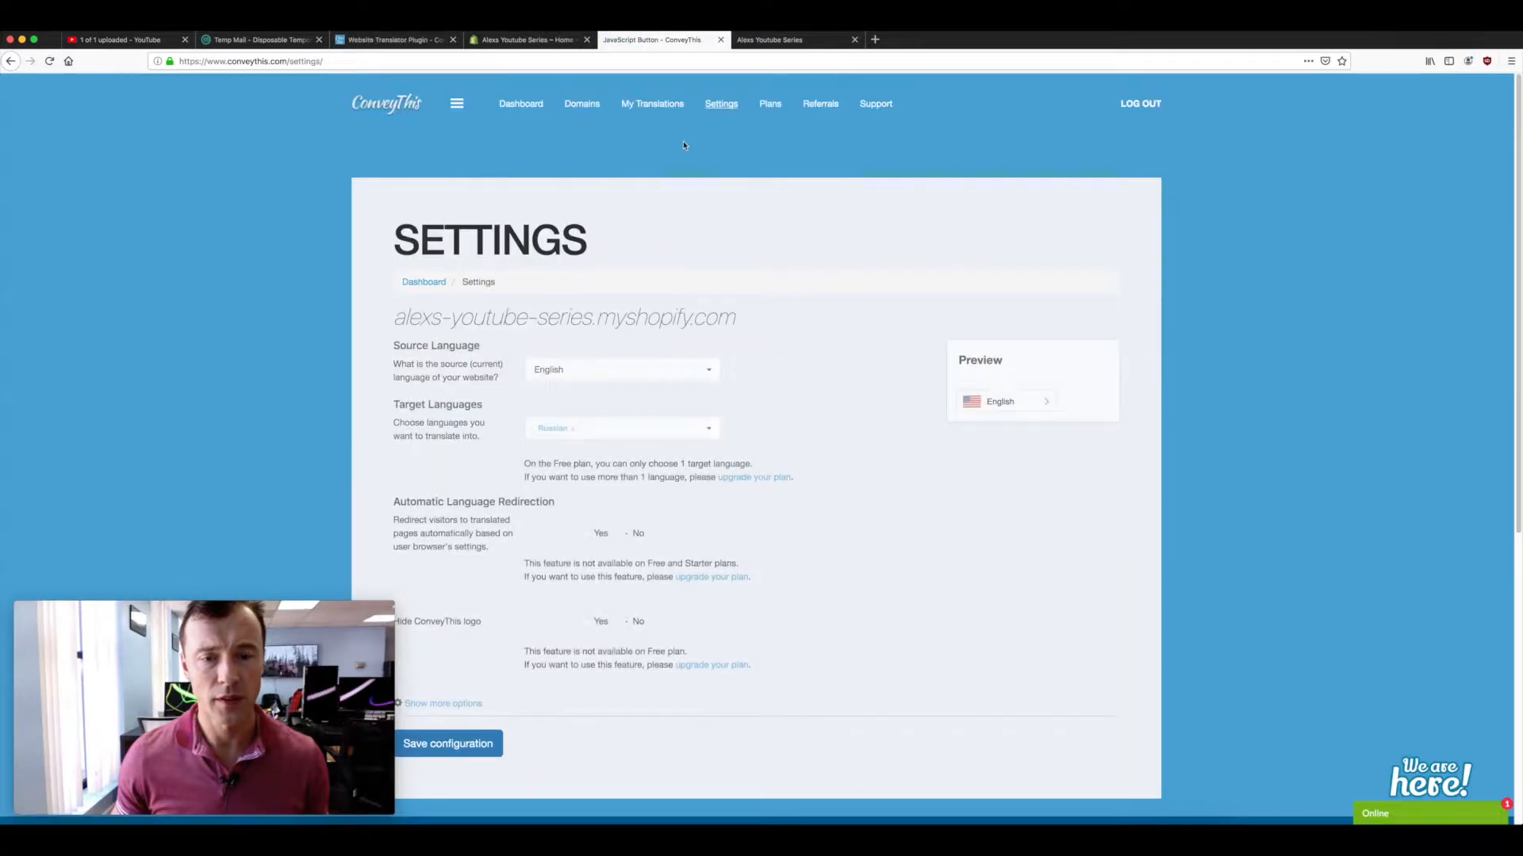
scroll(476, 250, "down", 2)
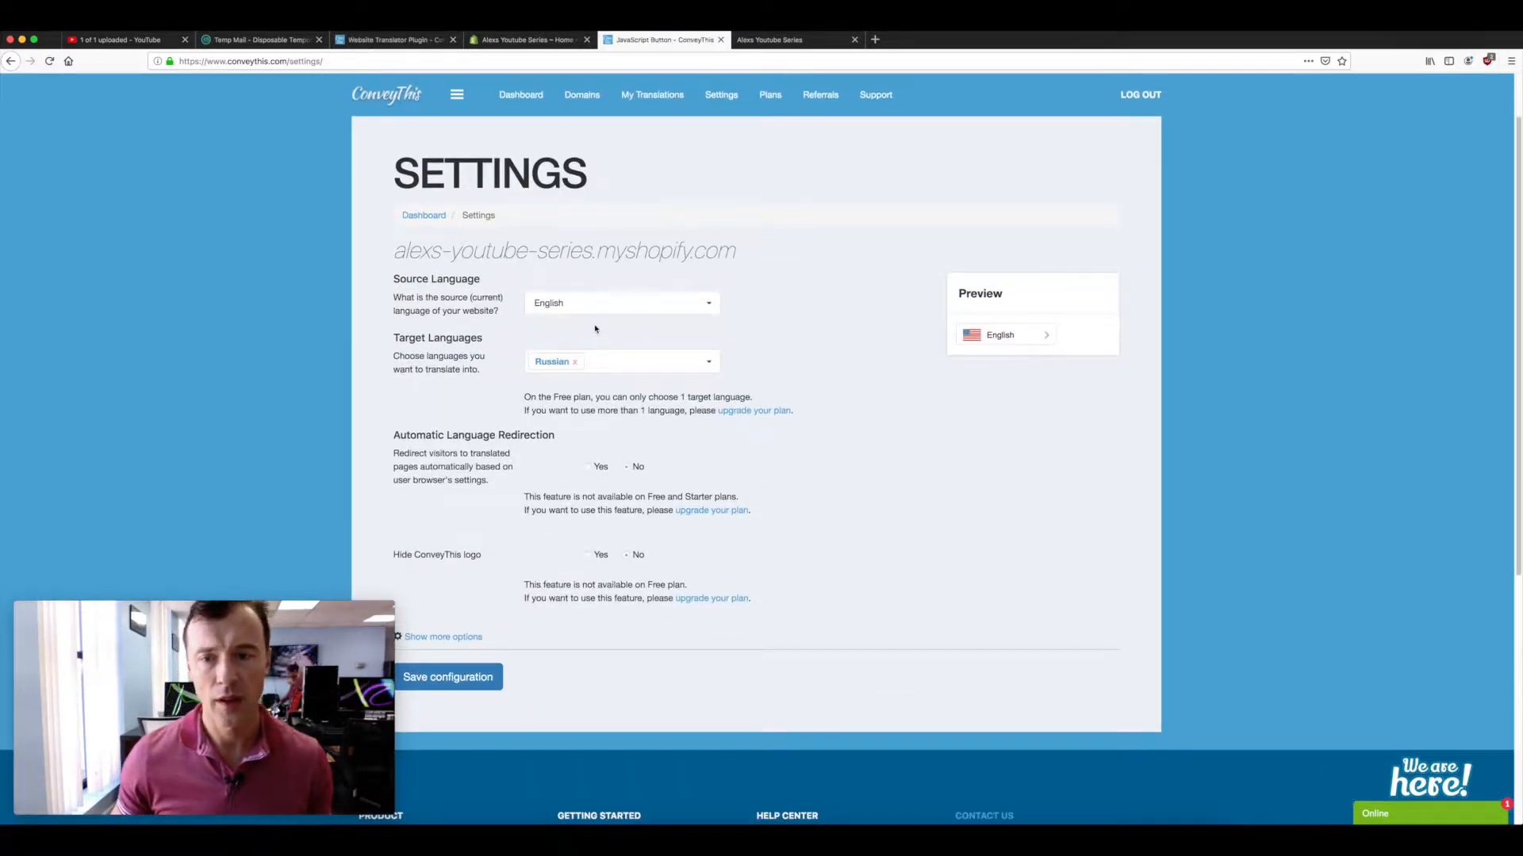
left_click(1001, 338)
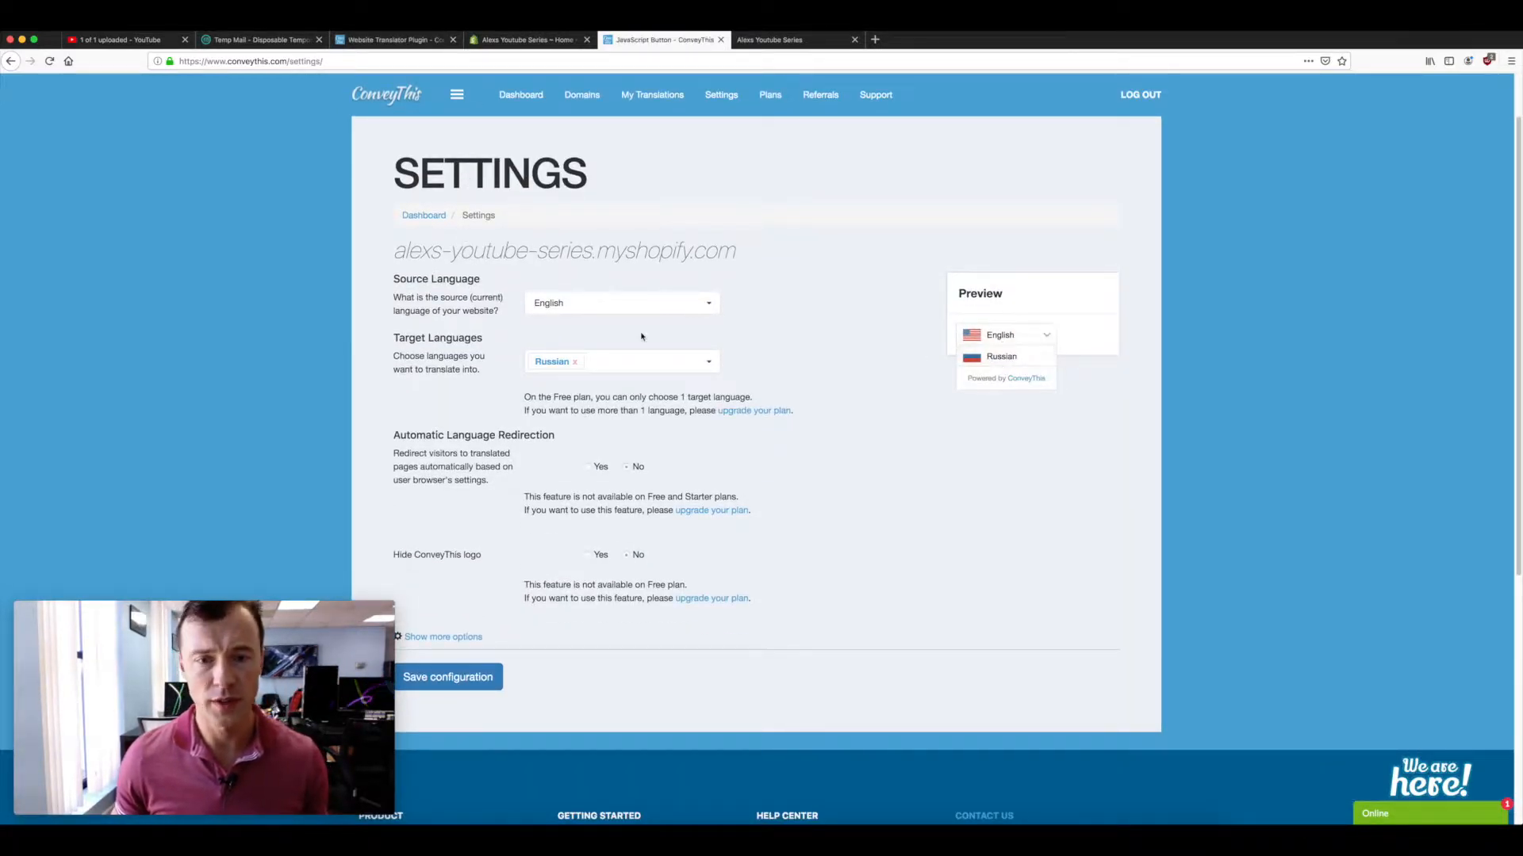
scroll(516, 392, "down", 2)
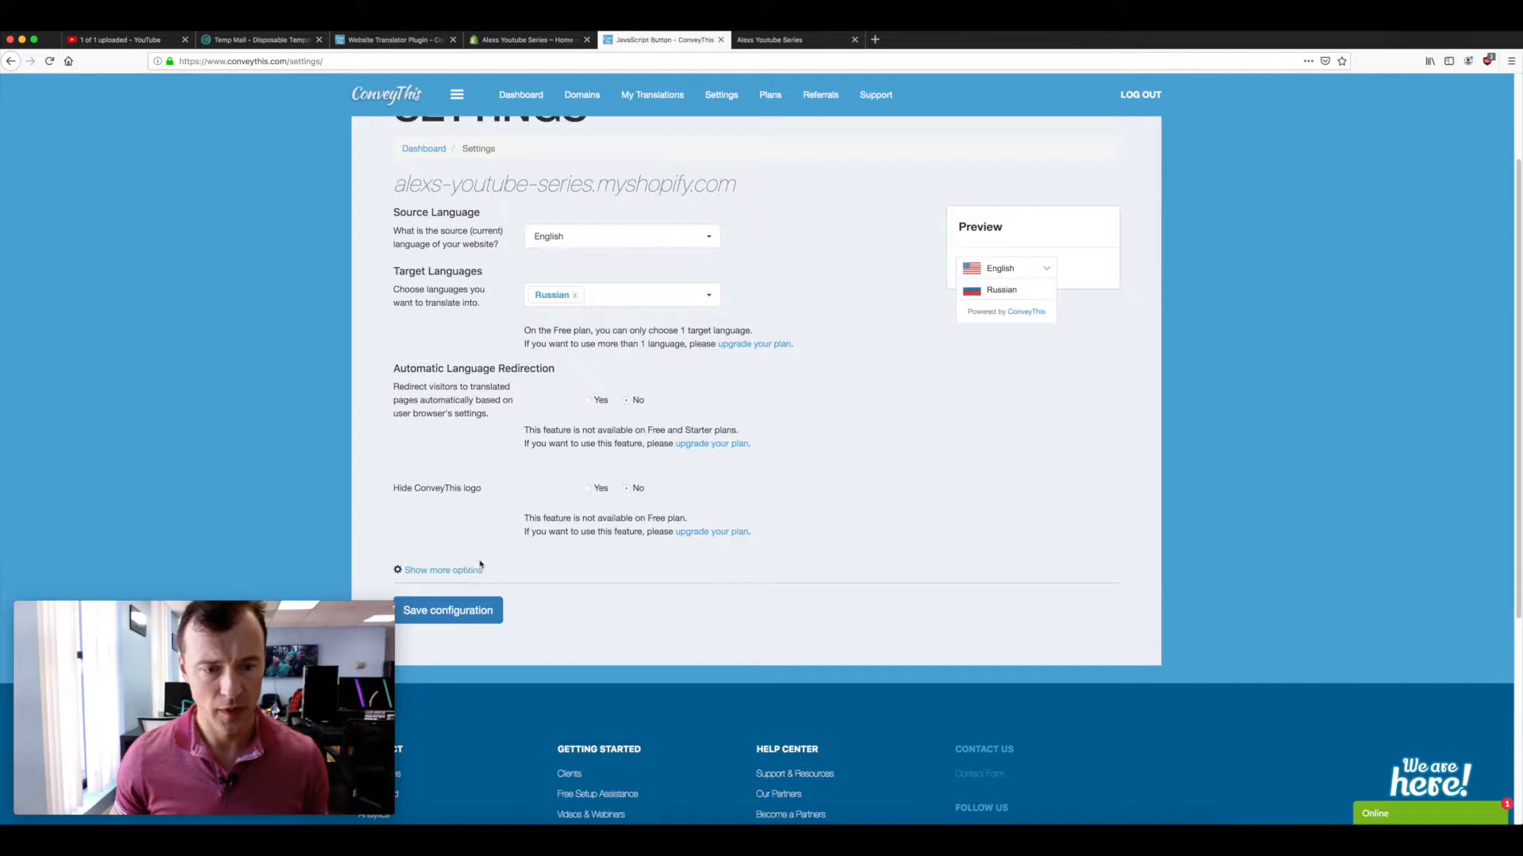
- Reveal the additional button options, preview the alternative flag styles, and choose Circle flag
left_click(430, 572)
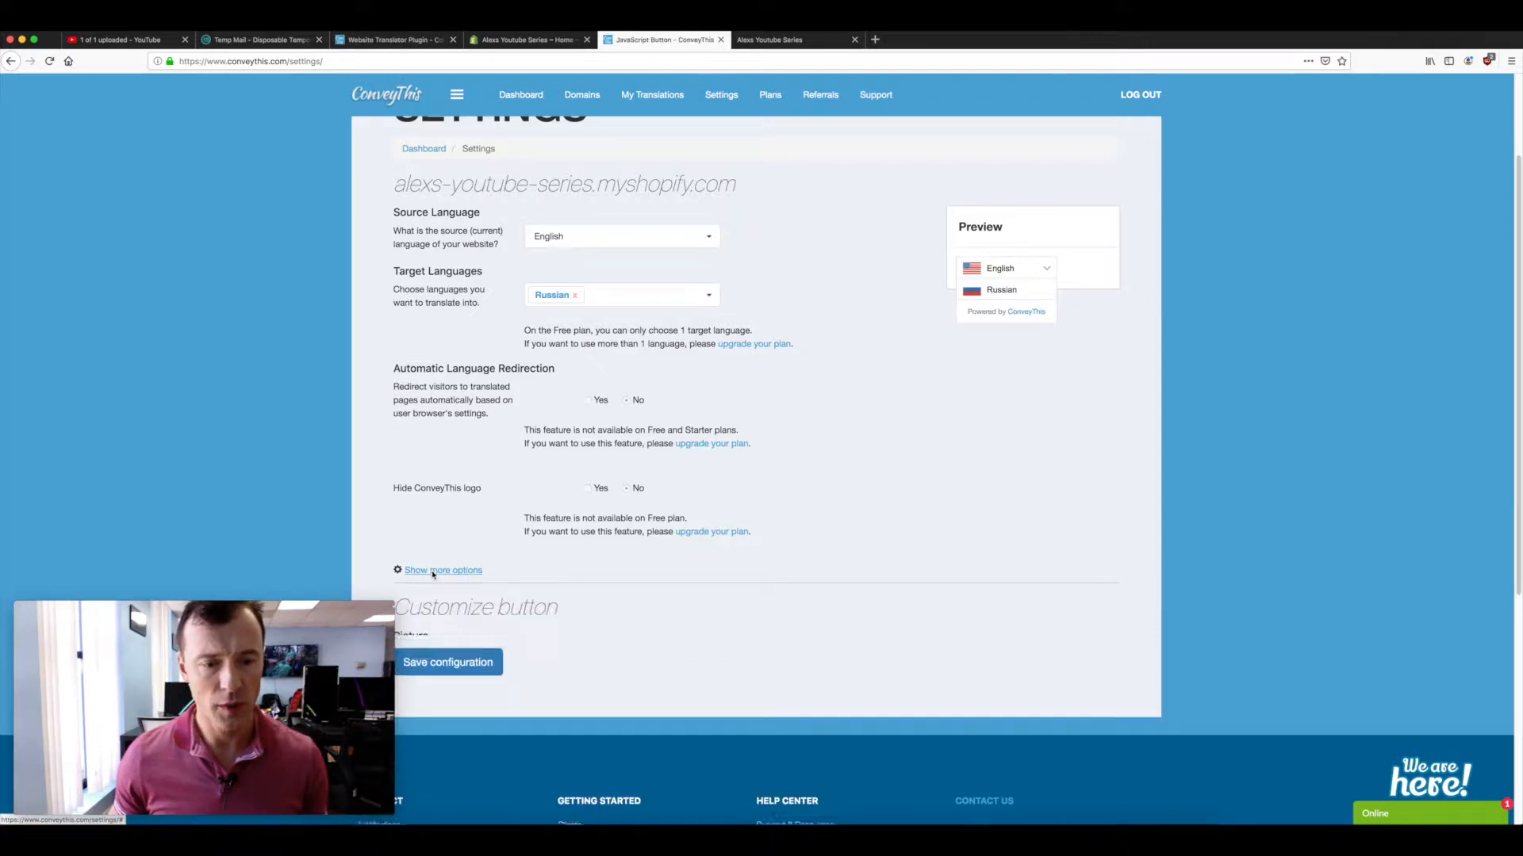
scroll(472, 547, "down", 5)
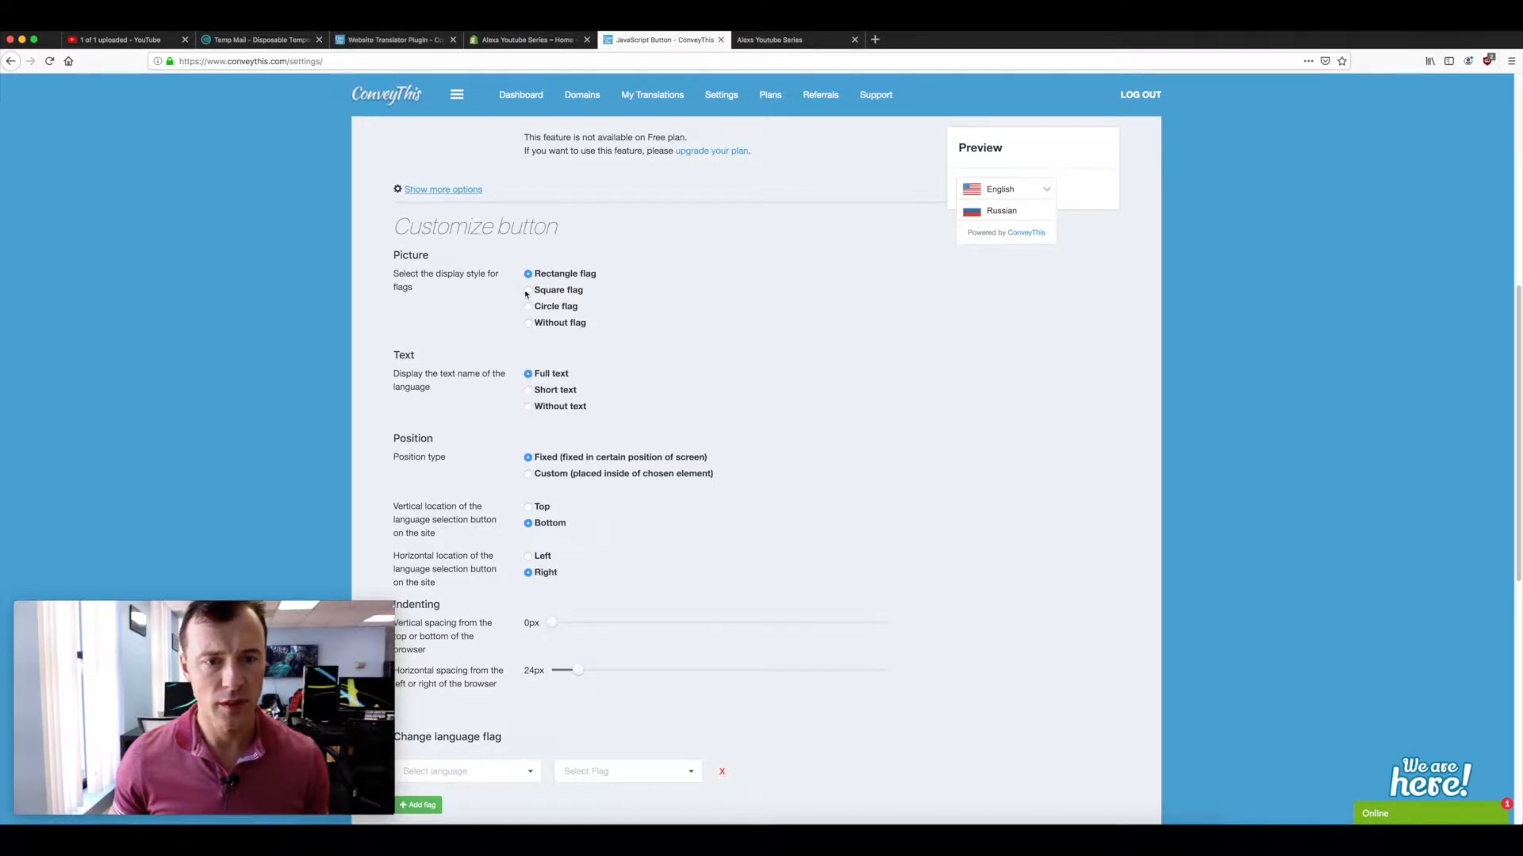
left_click(529, 291)
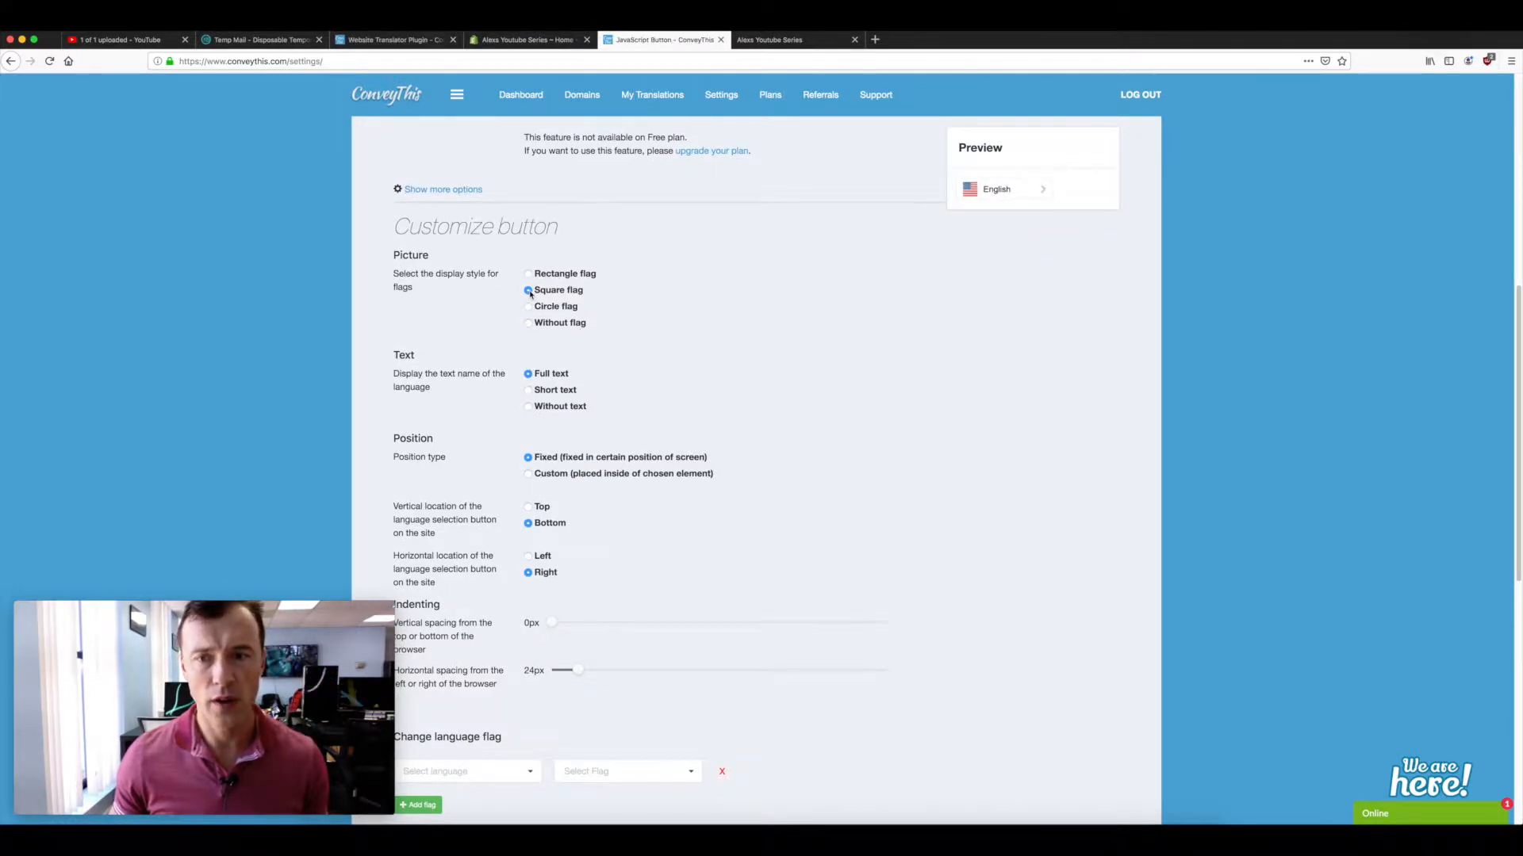
left_click(528, 307)
left_click(528, 323)
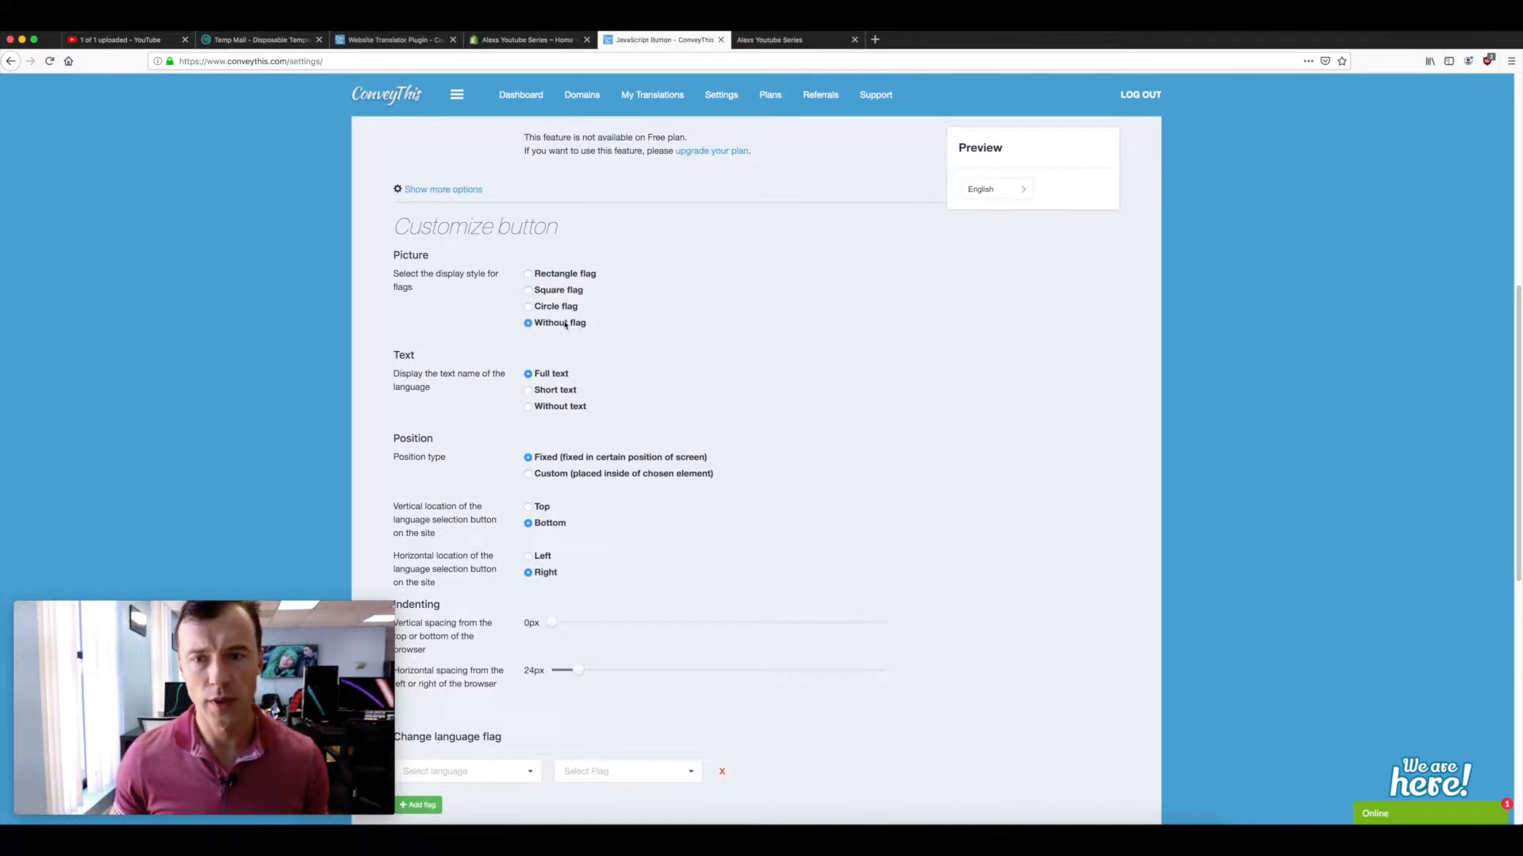
left_click(1001, 189)
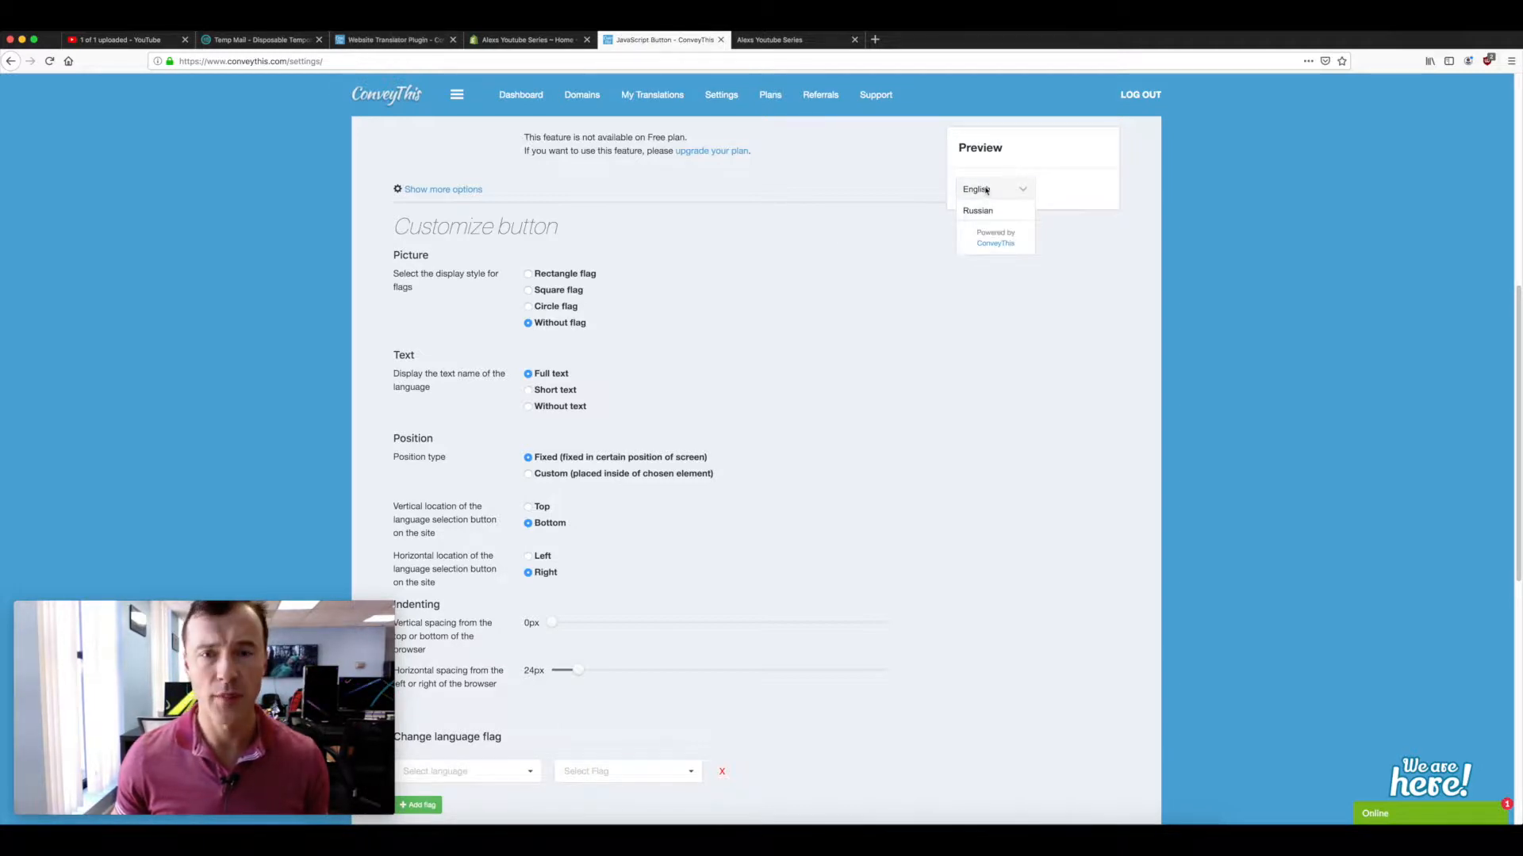
left_click(528, 307)
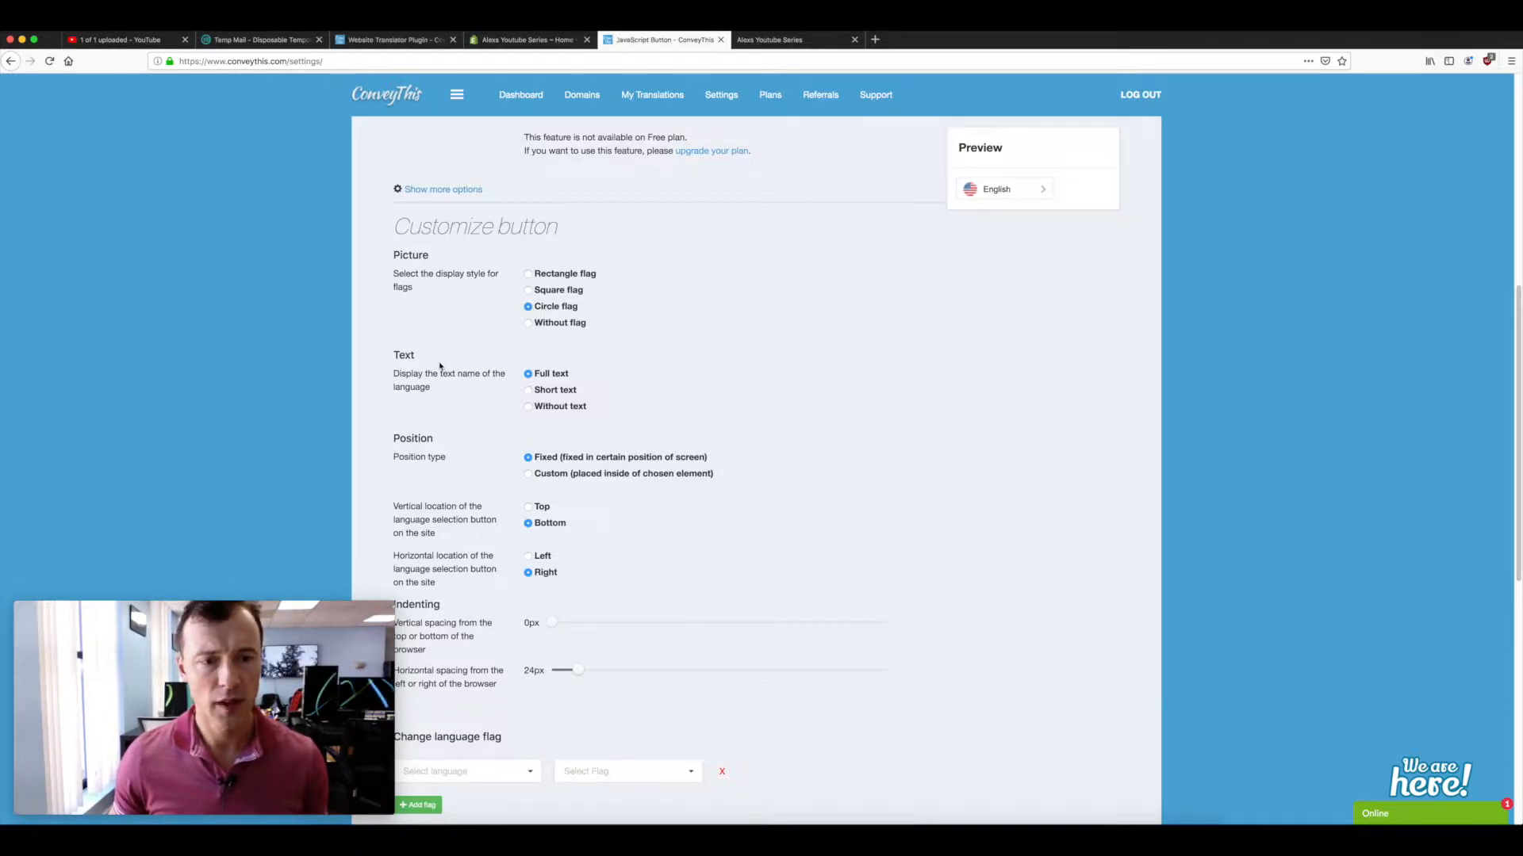
- Preview the language button with short text and without text, and keep Short text
scroll(444, 364, "down", 1)
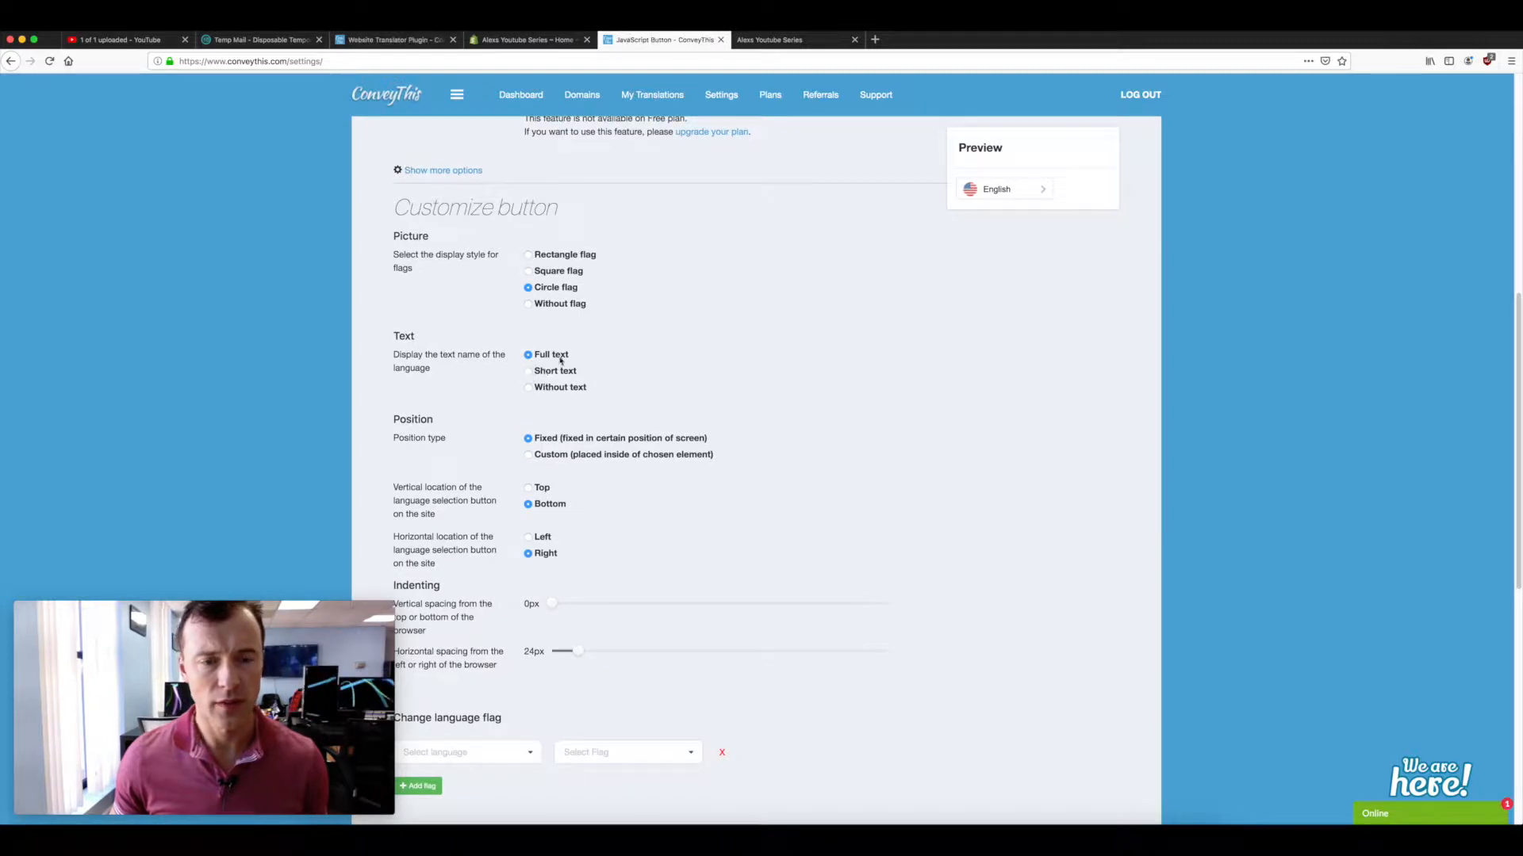
left_click(529, 371)
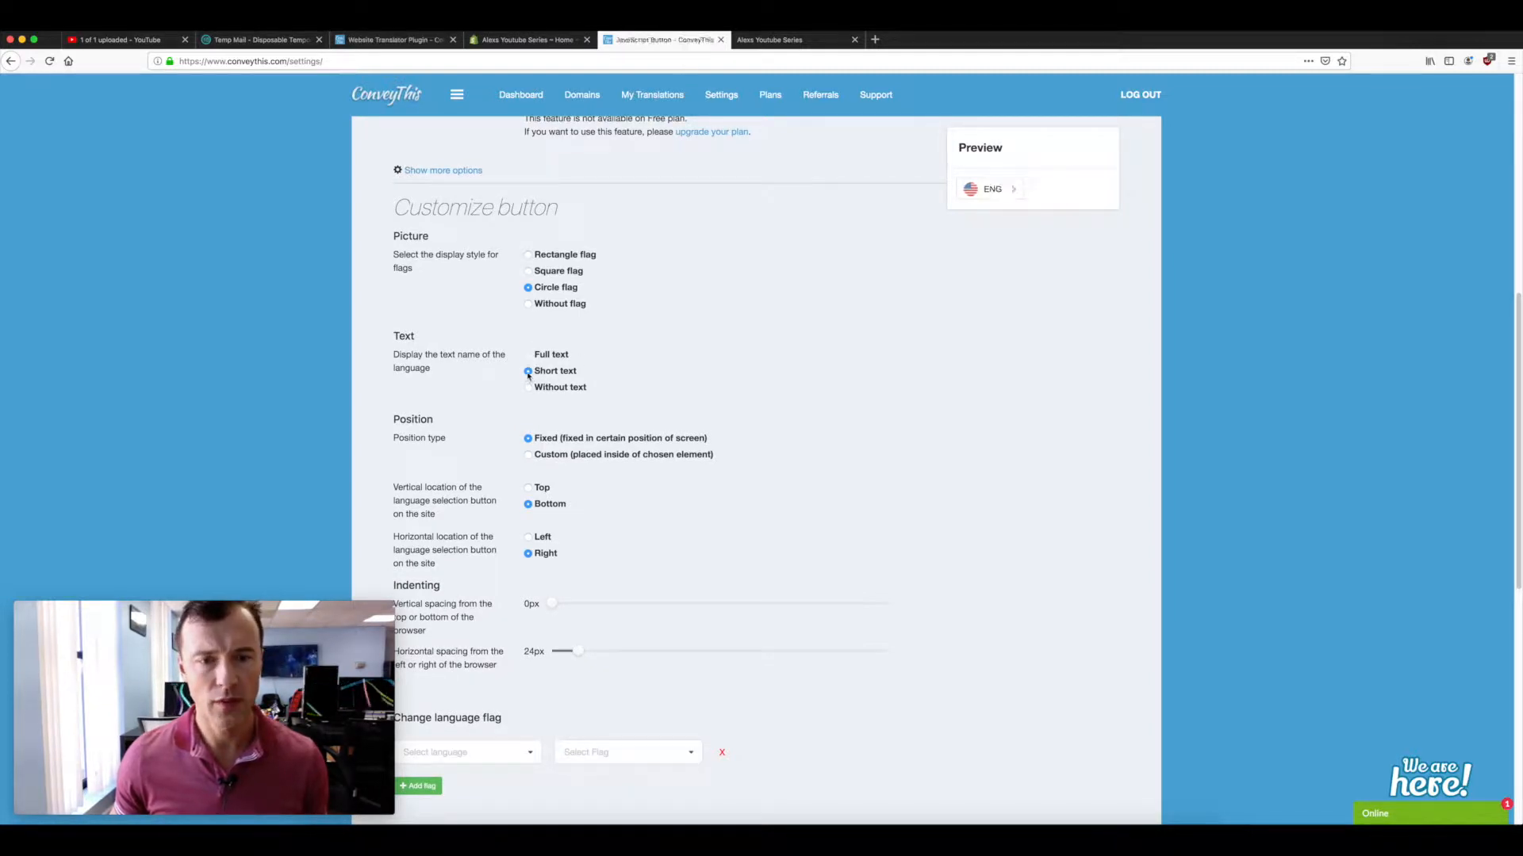
left_click(986, 194)
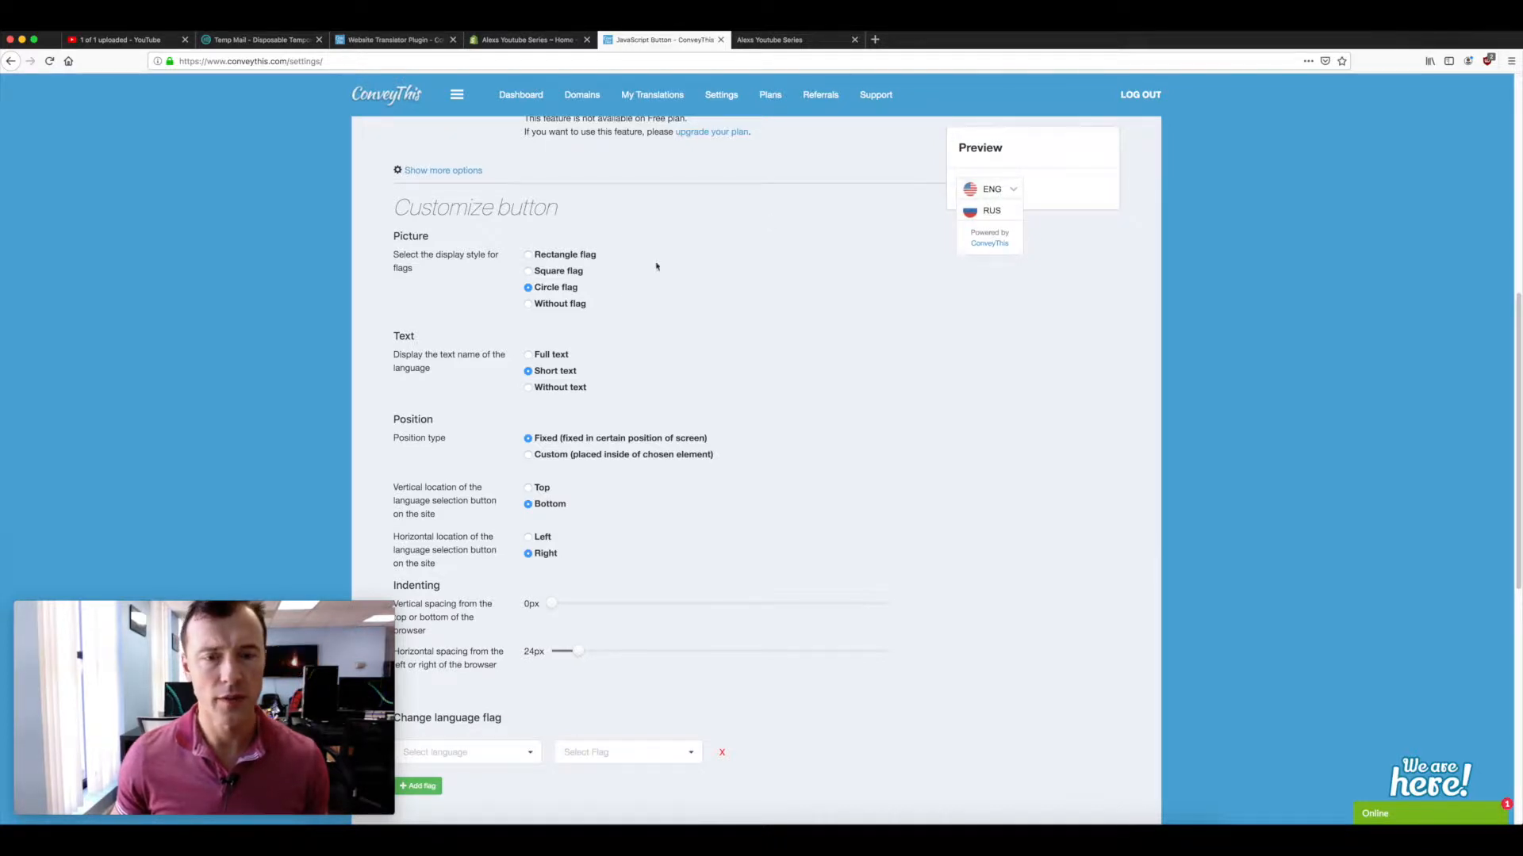
left_click(528, 387)
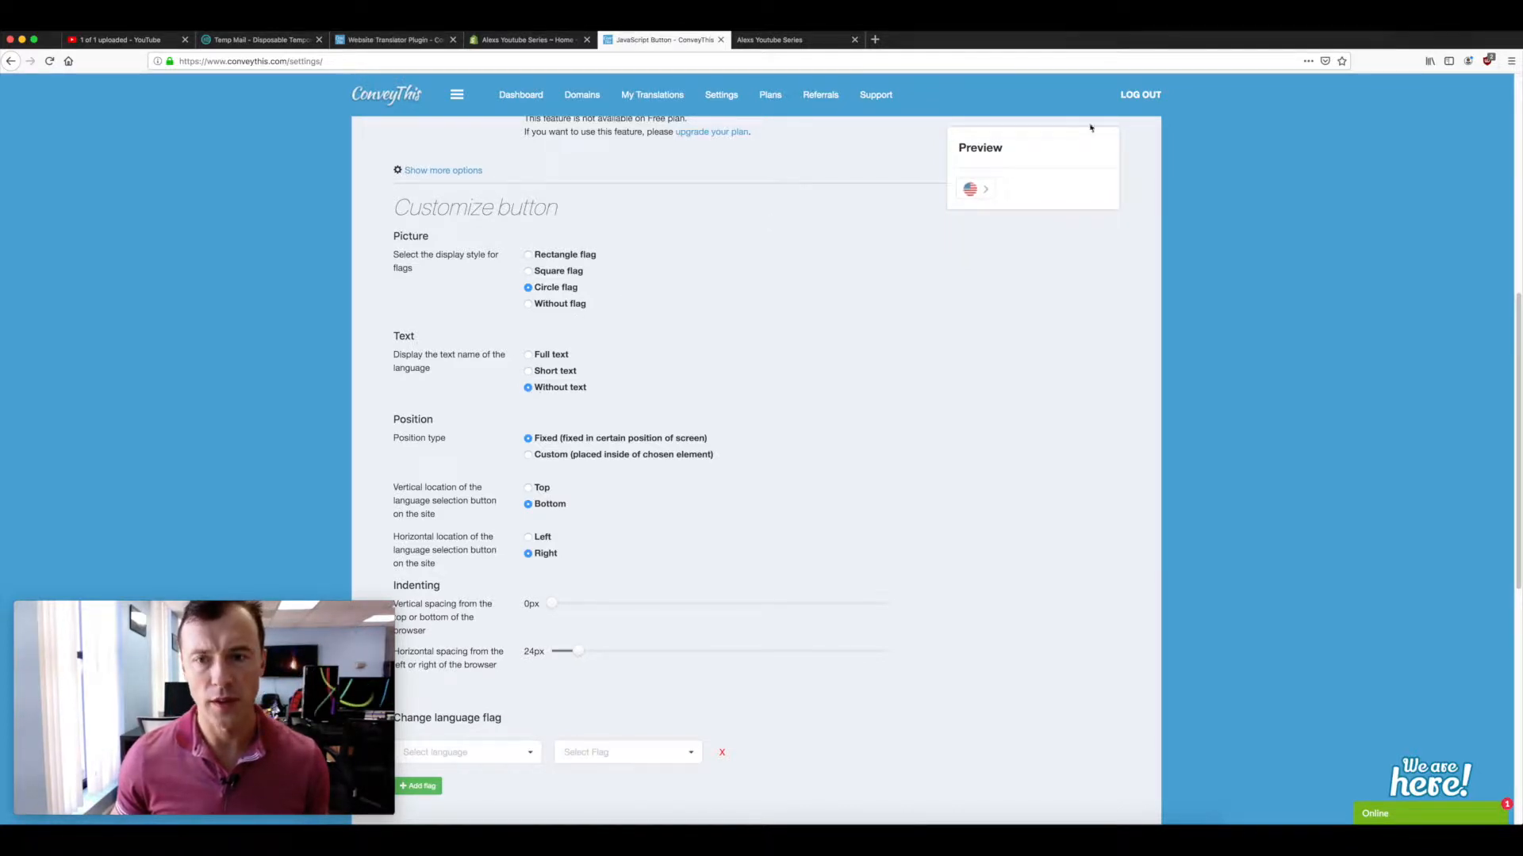
left_click(982, 190)
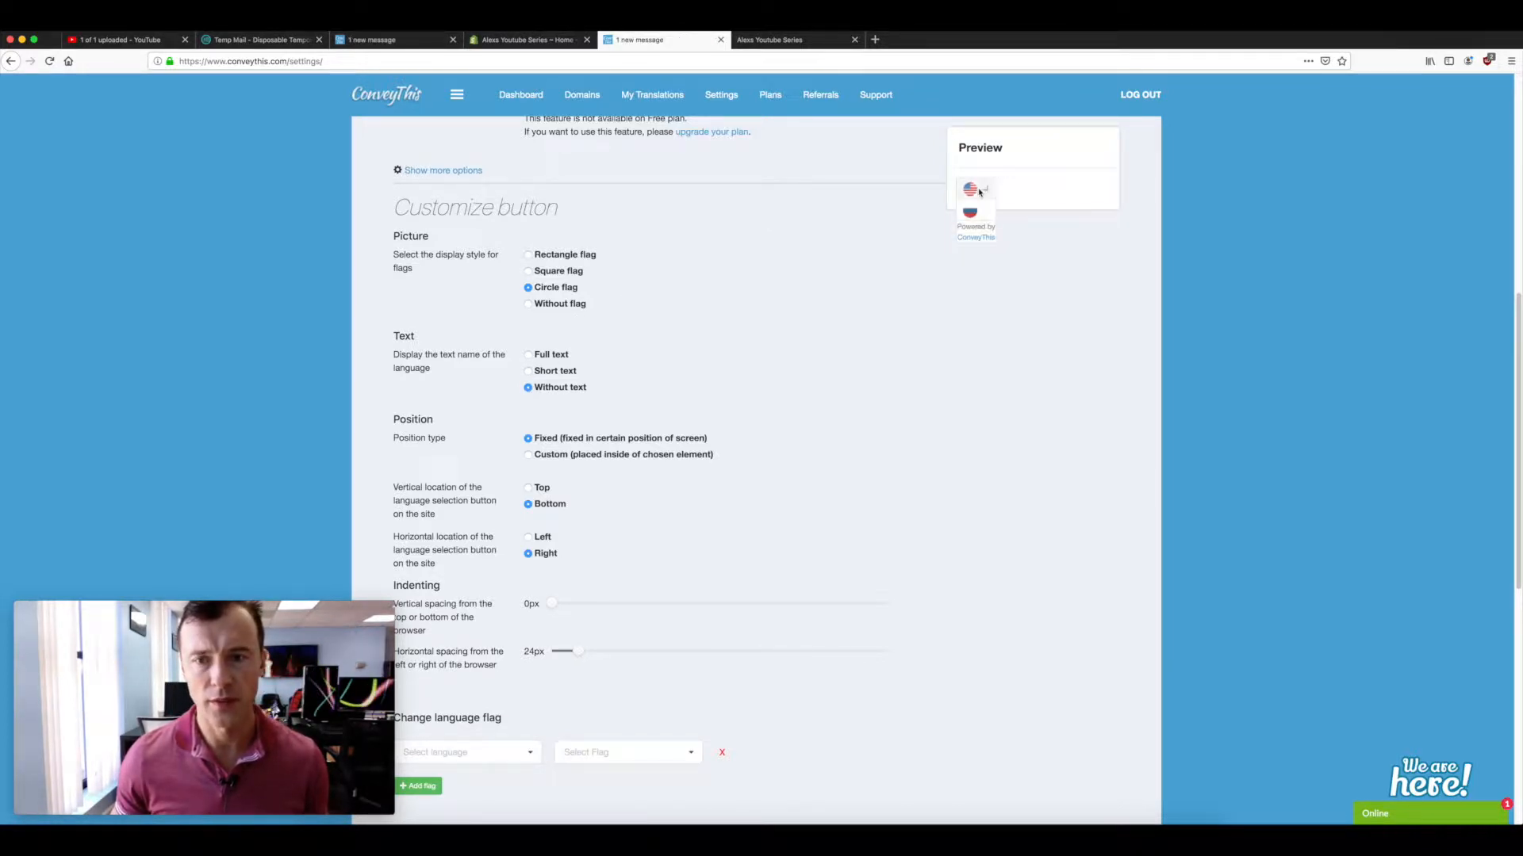
left_click(529, 372)
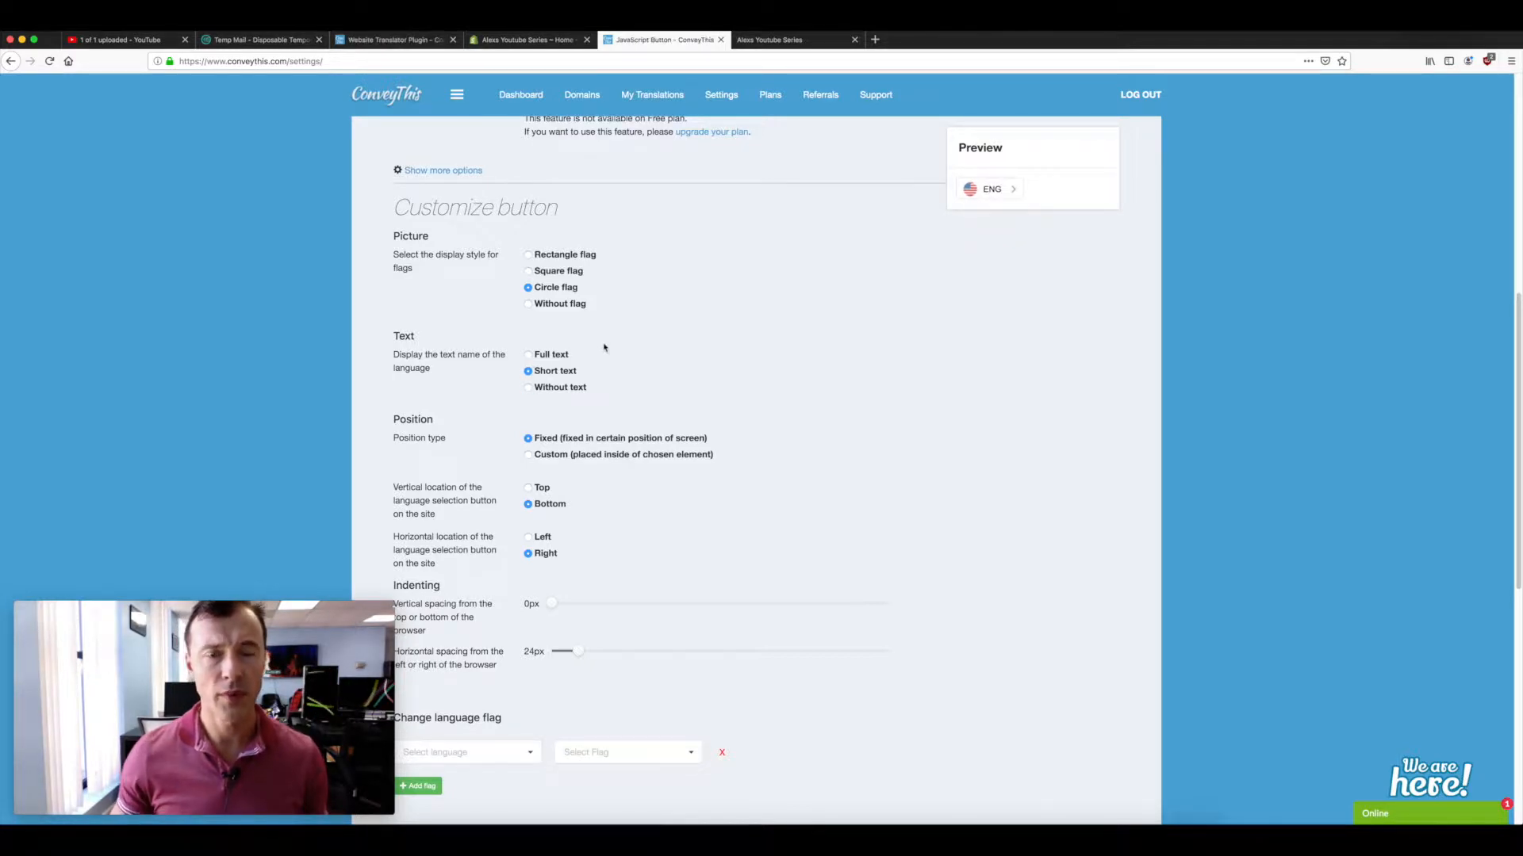
- Set the language button's vertical location to Top and save the configuration
scroll(620, 352, "down", 2)
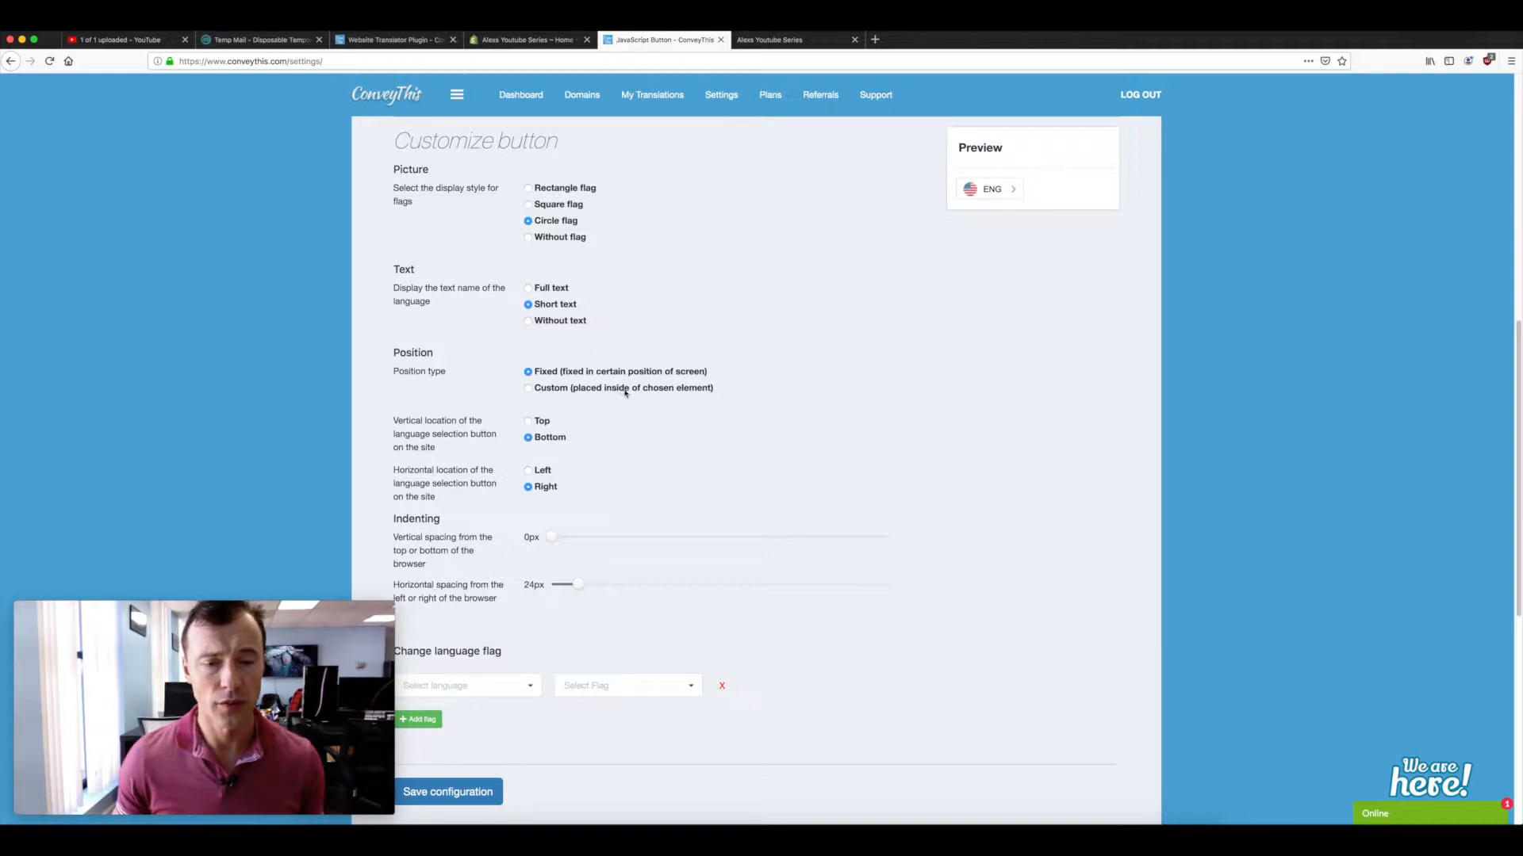
scroll(587, 389, "down", 1)
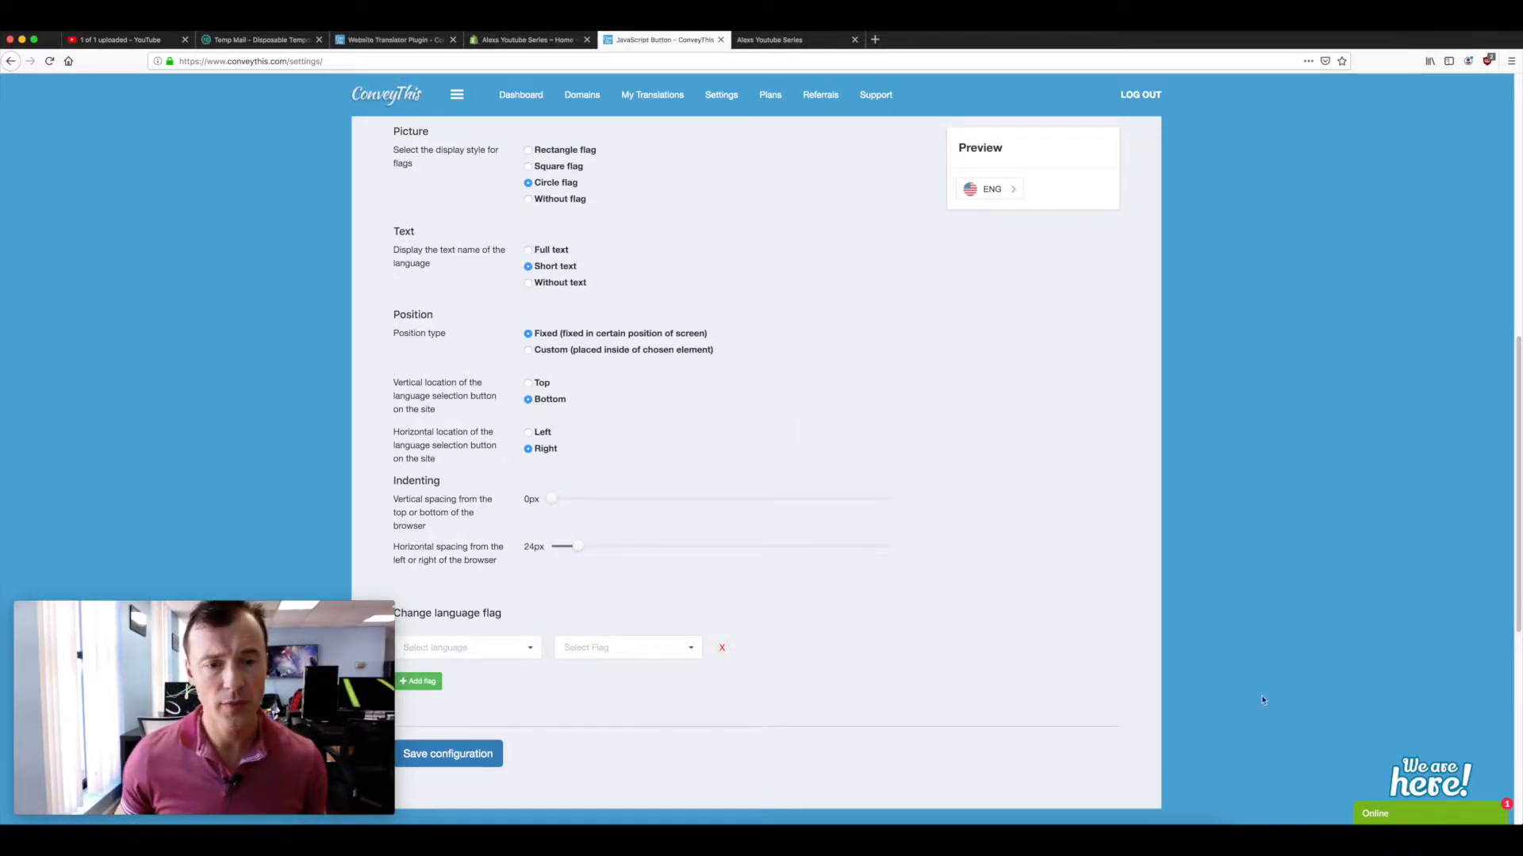
left_click(528, 385)
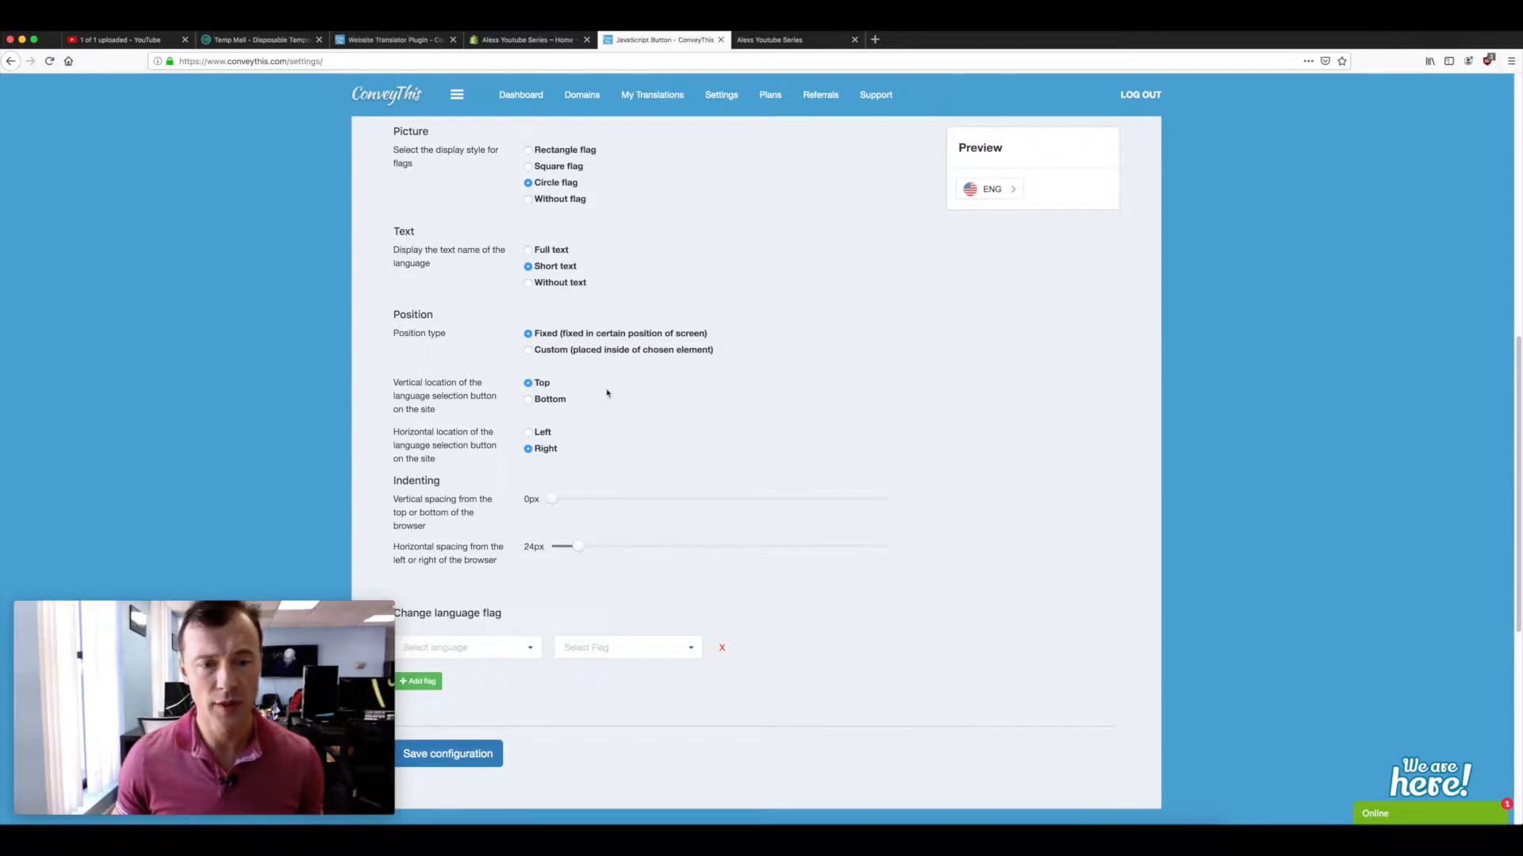
scroll(608, 392, "down", 3)
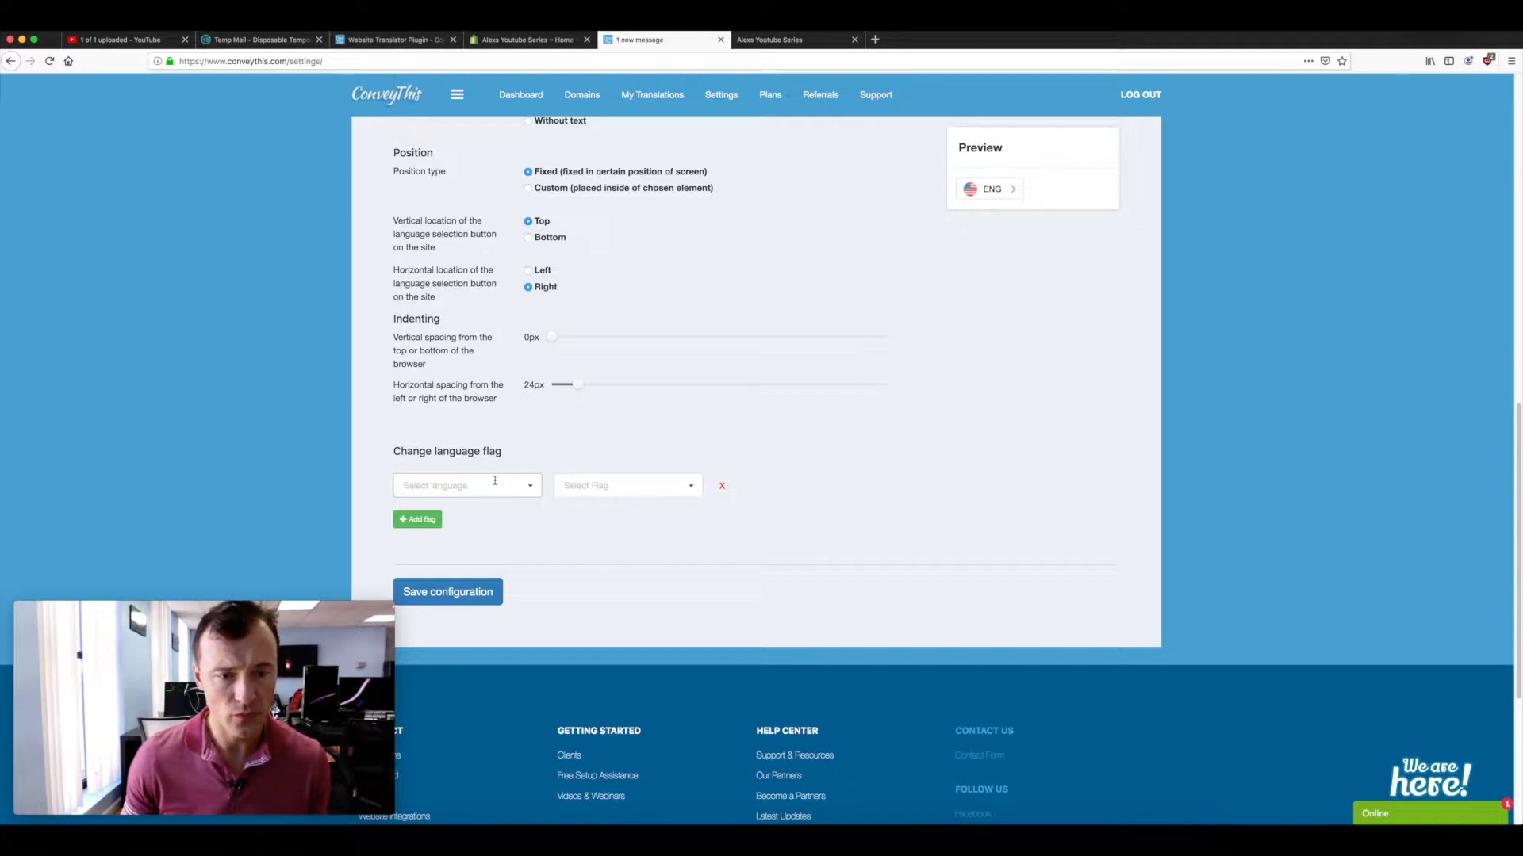
left_click(472, 594)
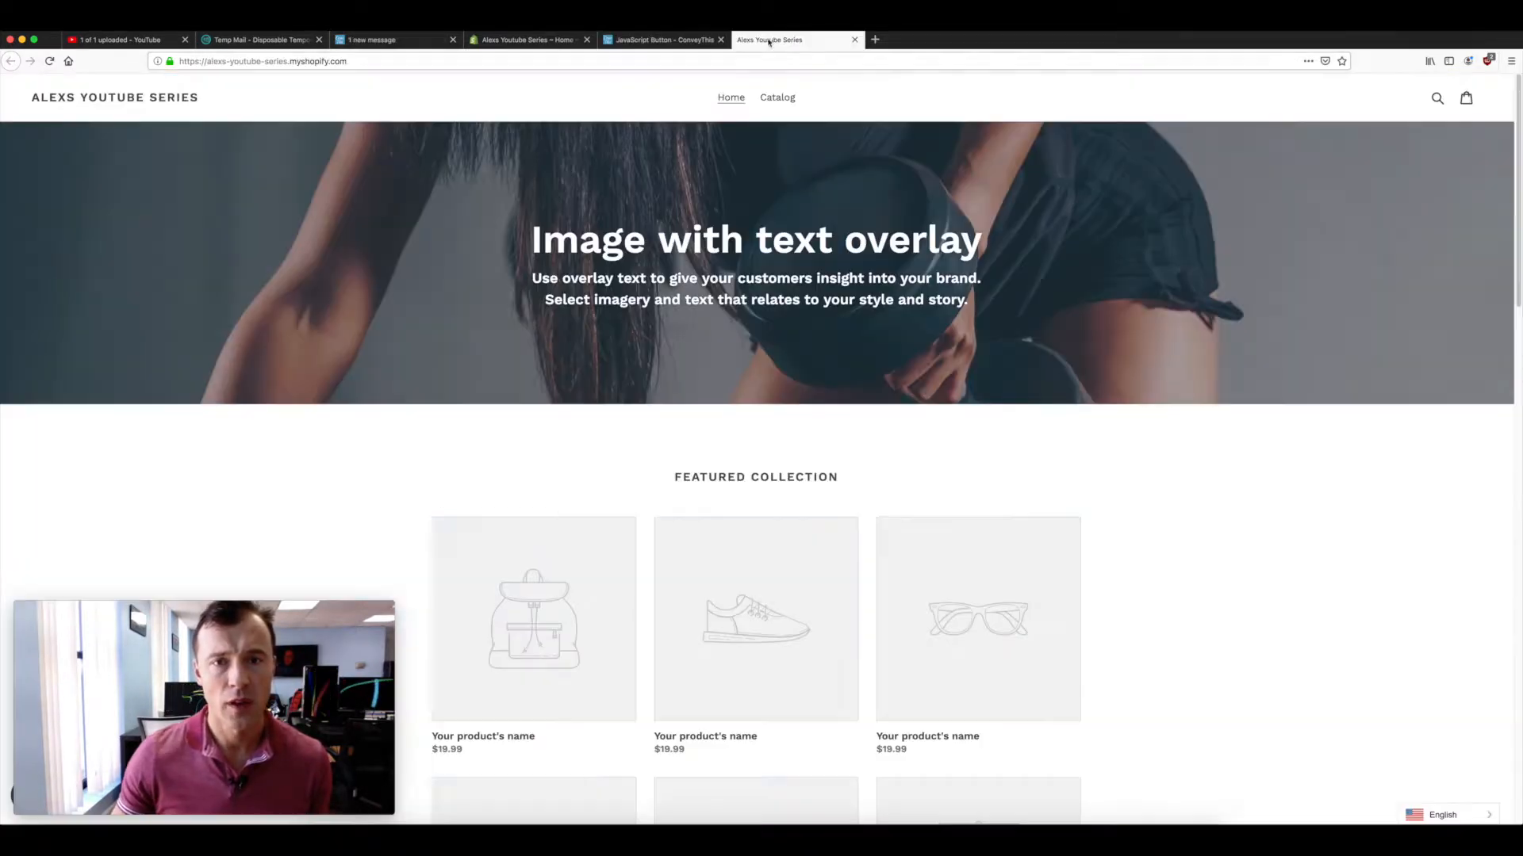
- Reload the Shopify storefront and check the language button by expanding and collapsing its language list
left_click(781, 40)
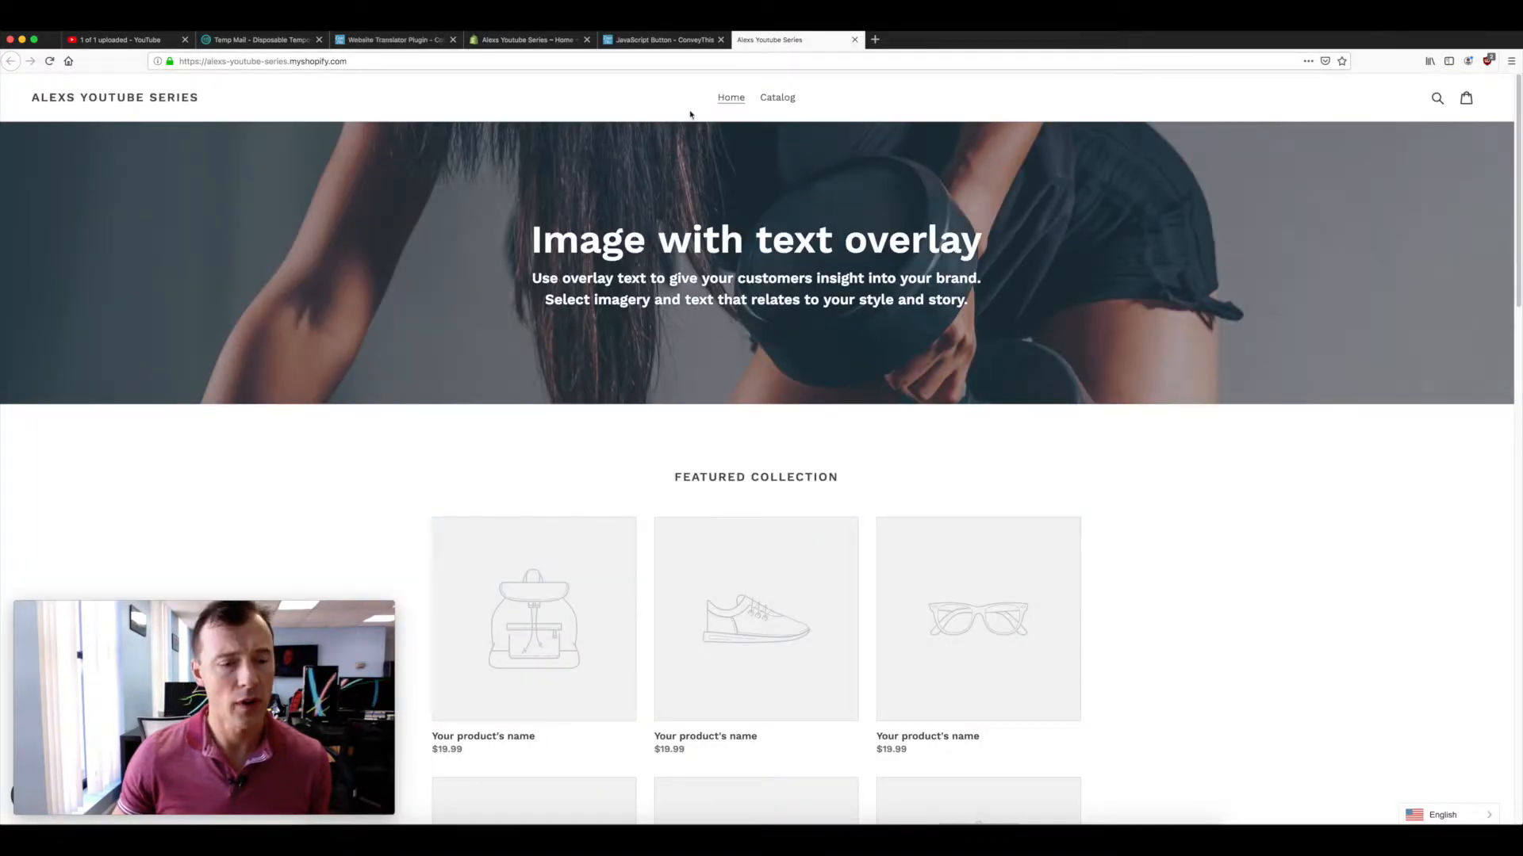
left_click(49, 63)
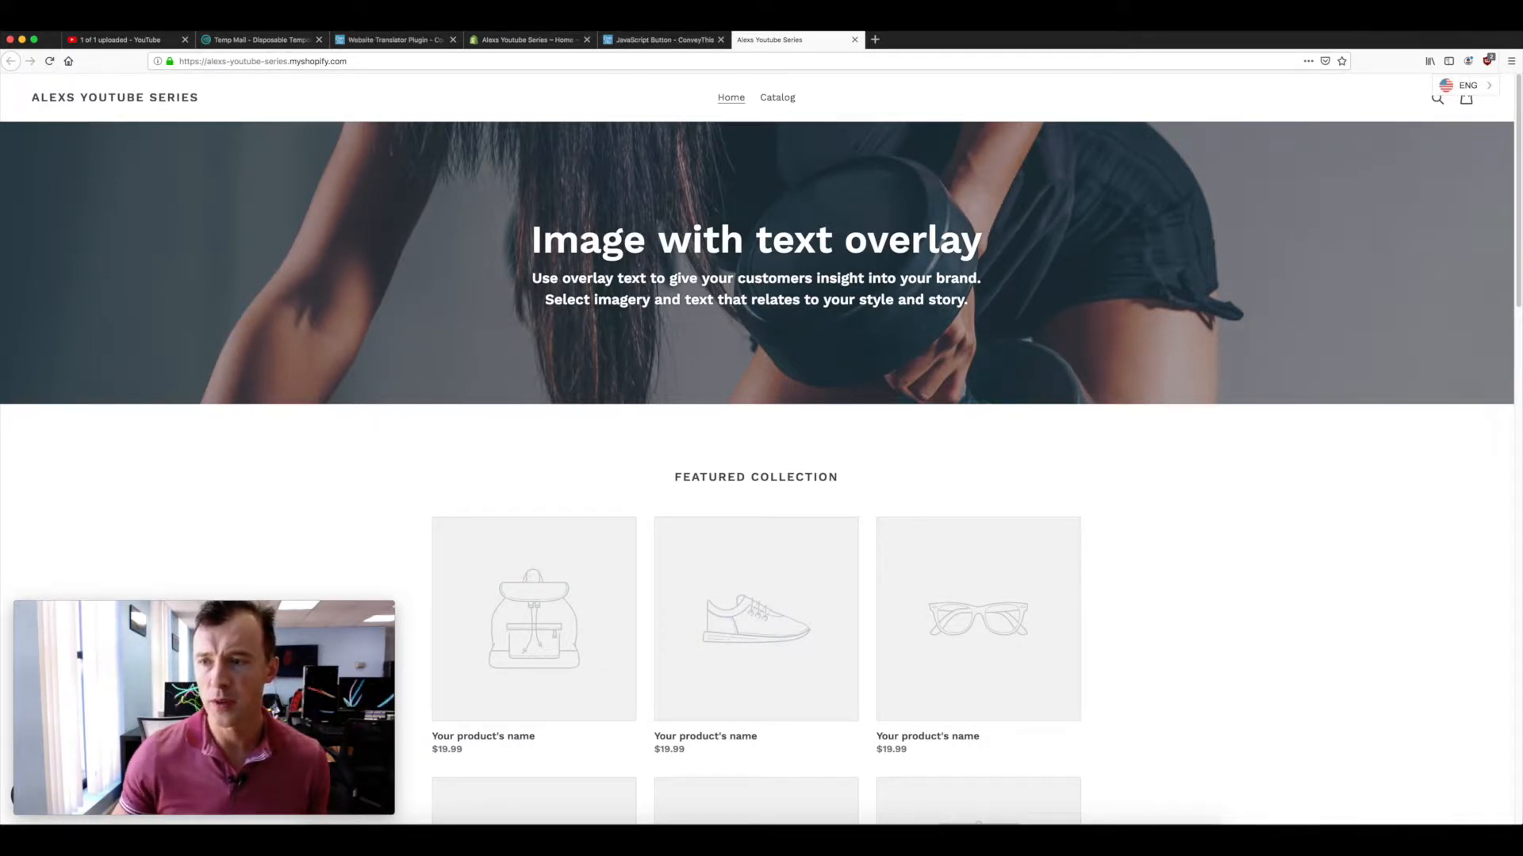
left_click(1464, 87)
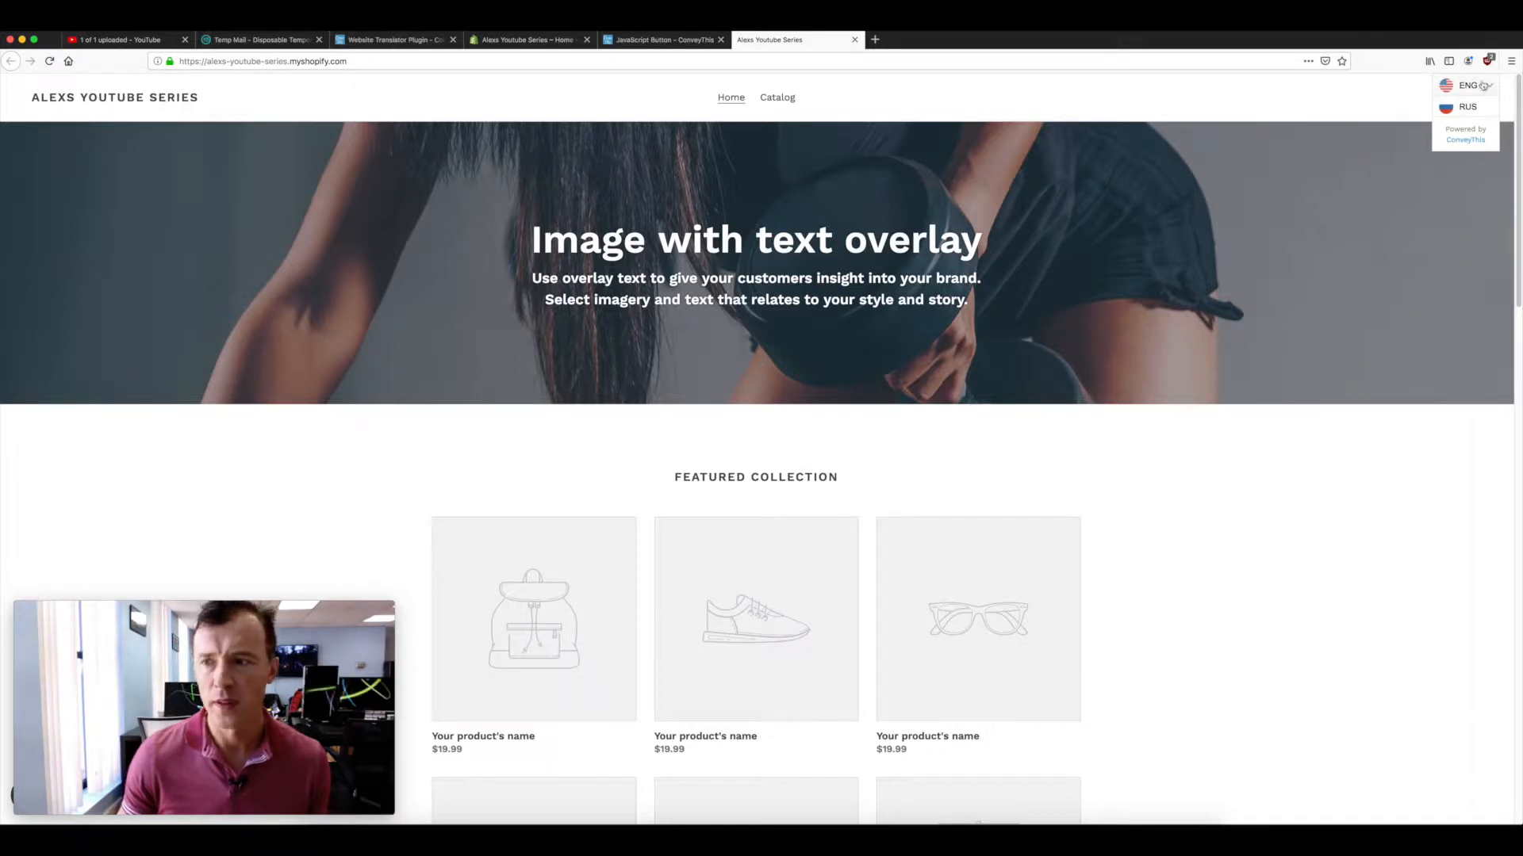
left_click(1473, 88)
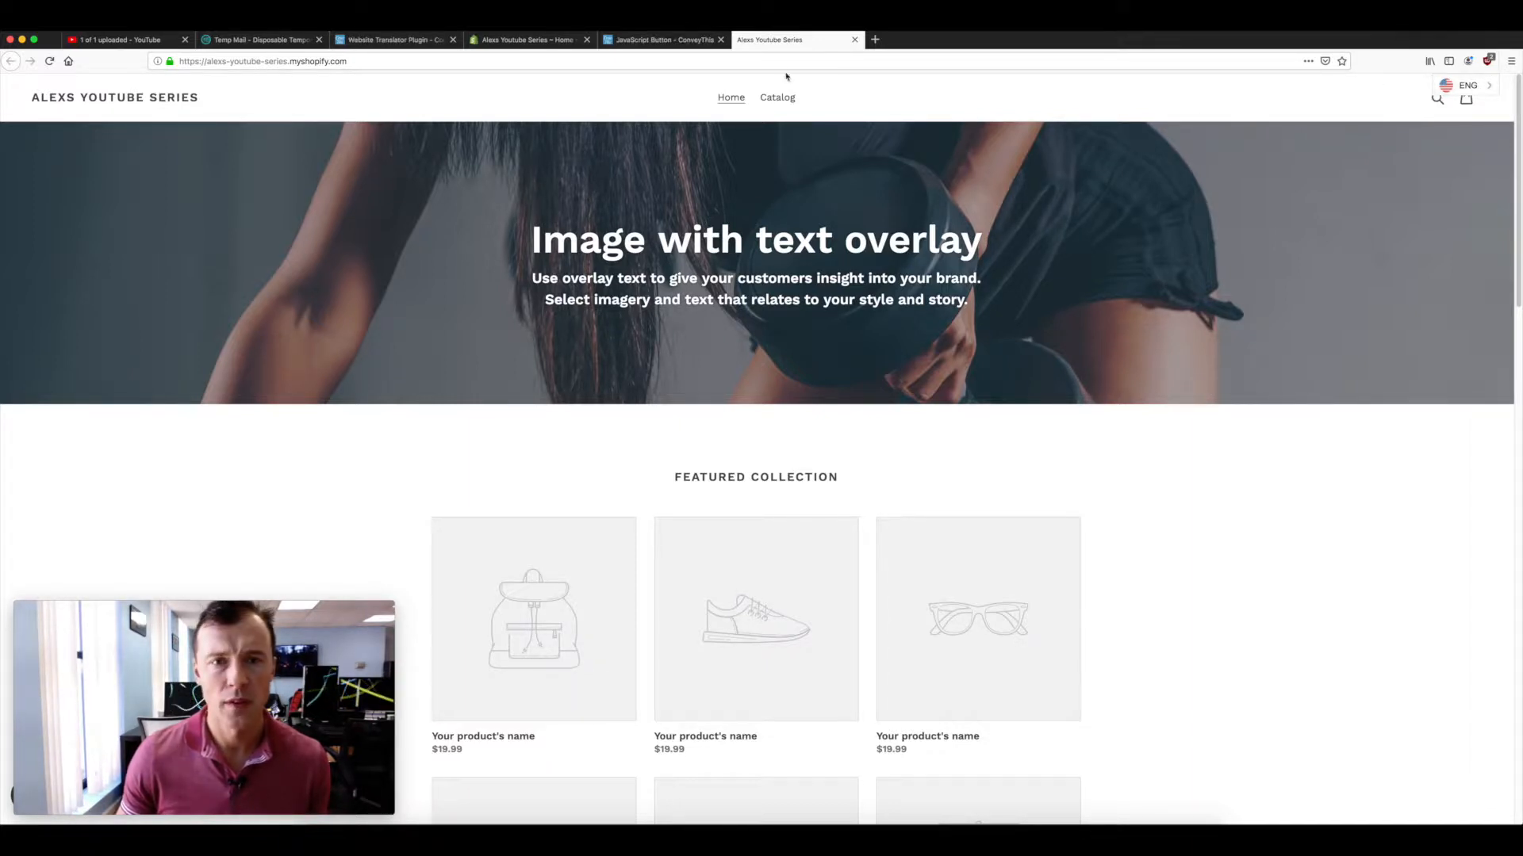
- Return to the ConveyThis settings and change the flag for English to Afghanistan
left_click(646, 41)
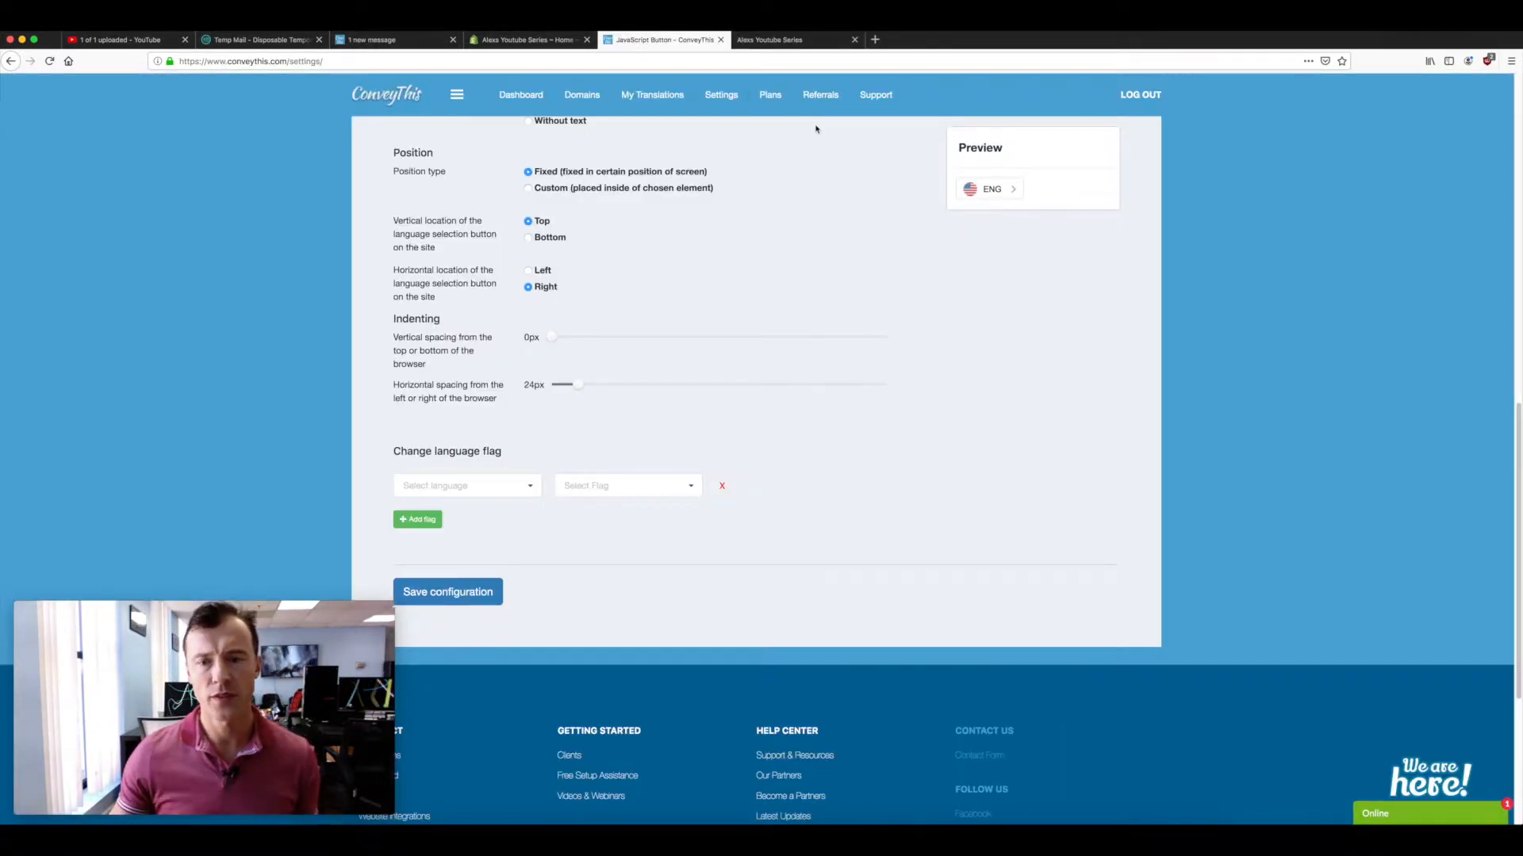
left_click(428, 486)
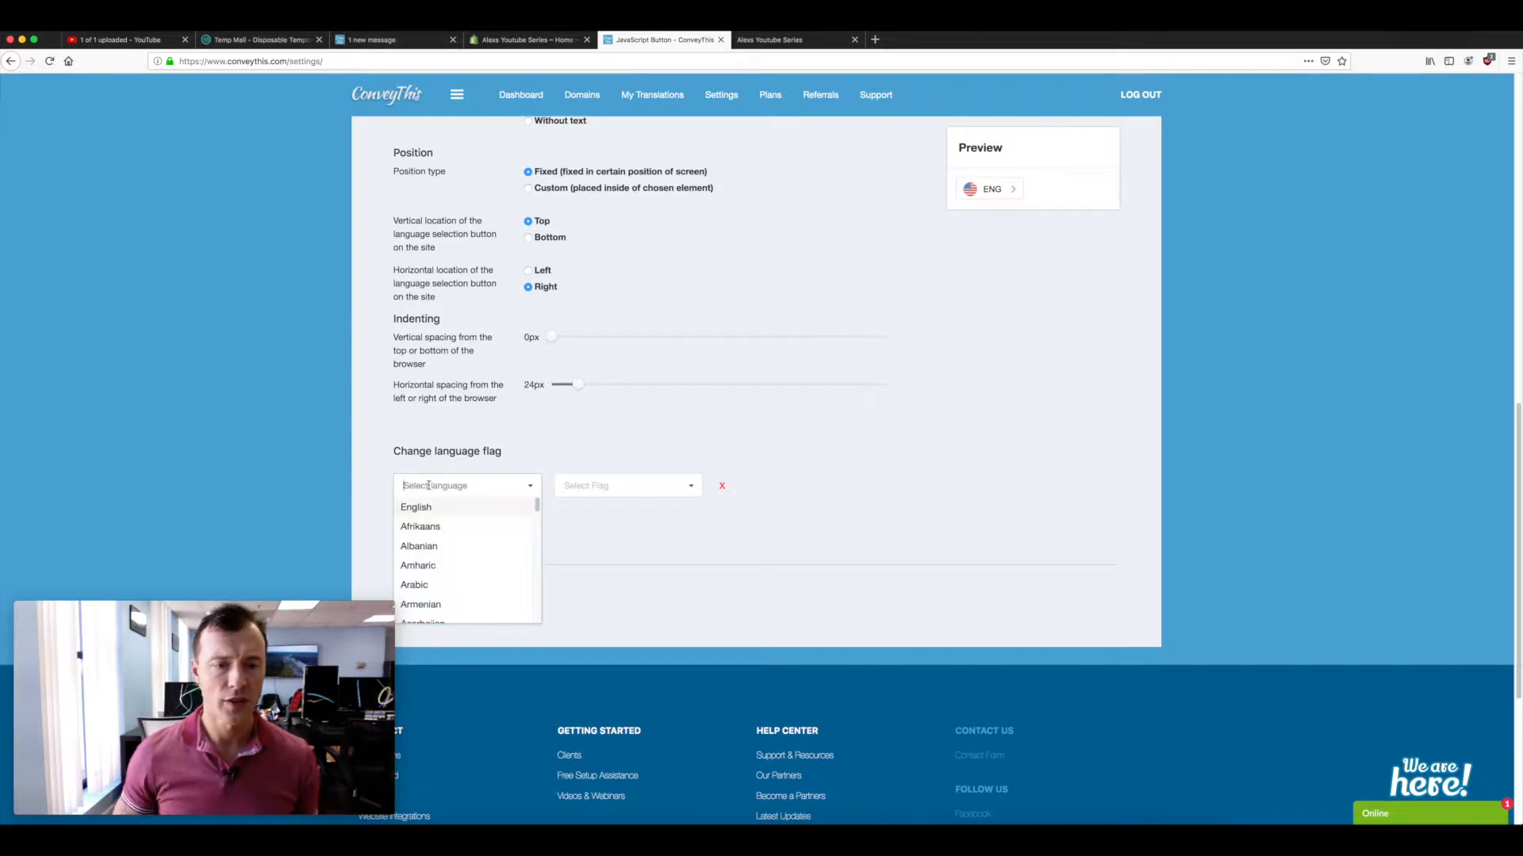
left_click(413, 509)
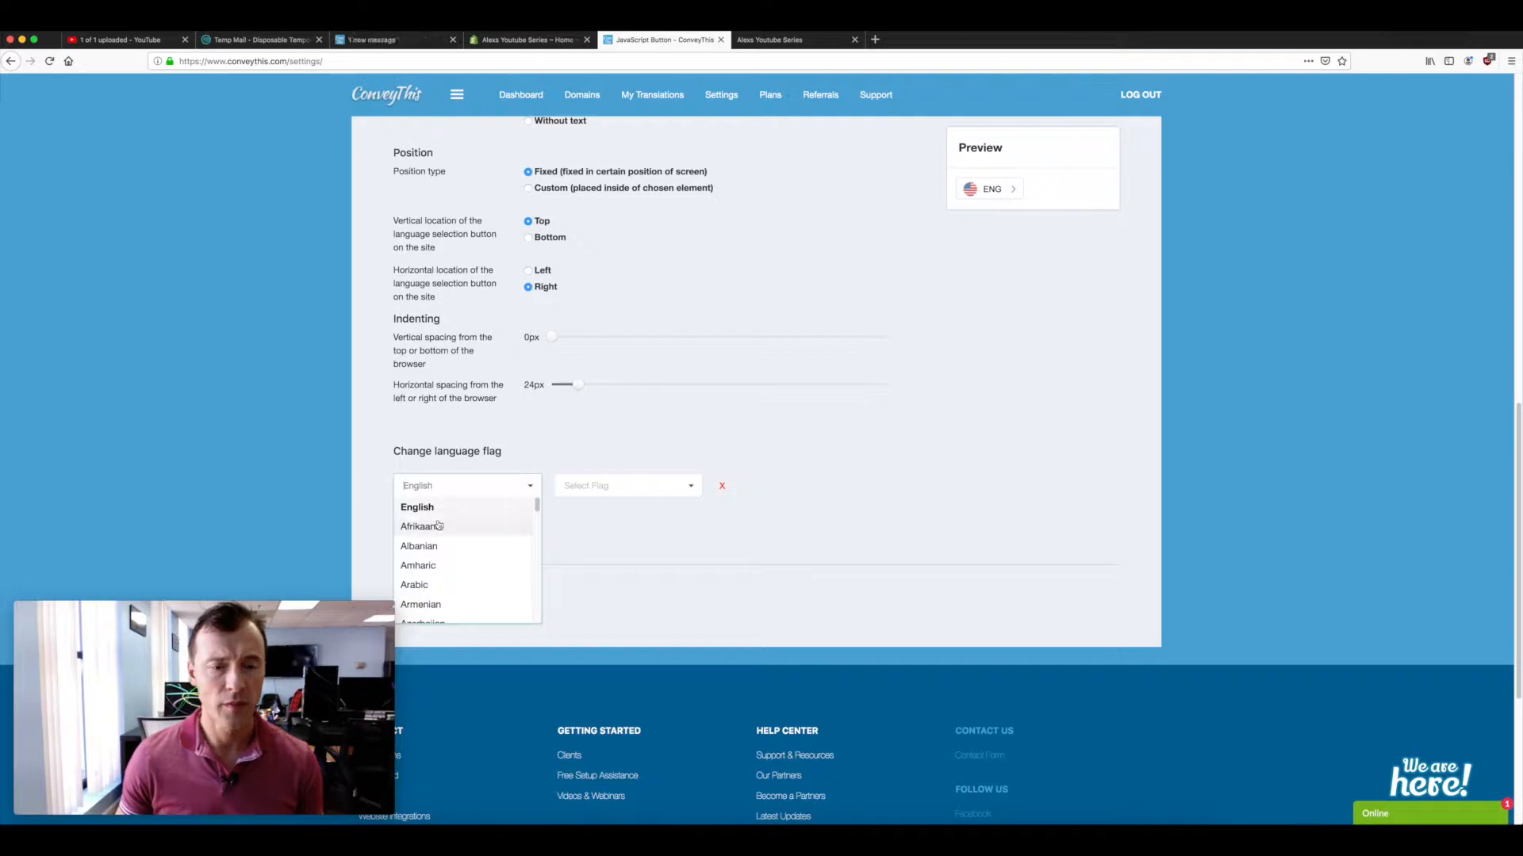
left_click(576, 485)
key("Return")
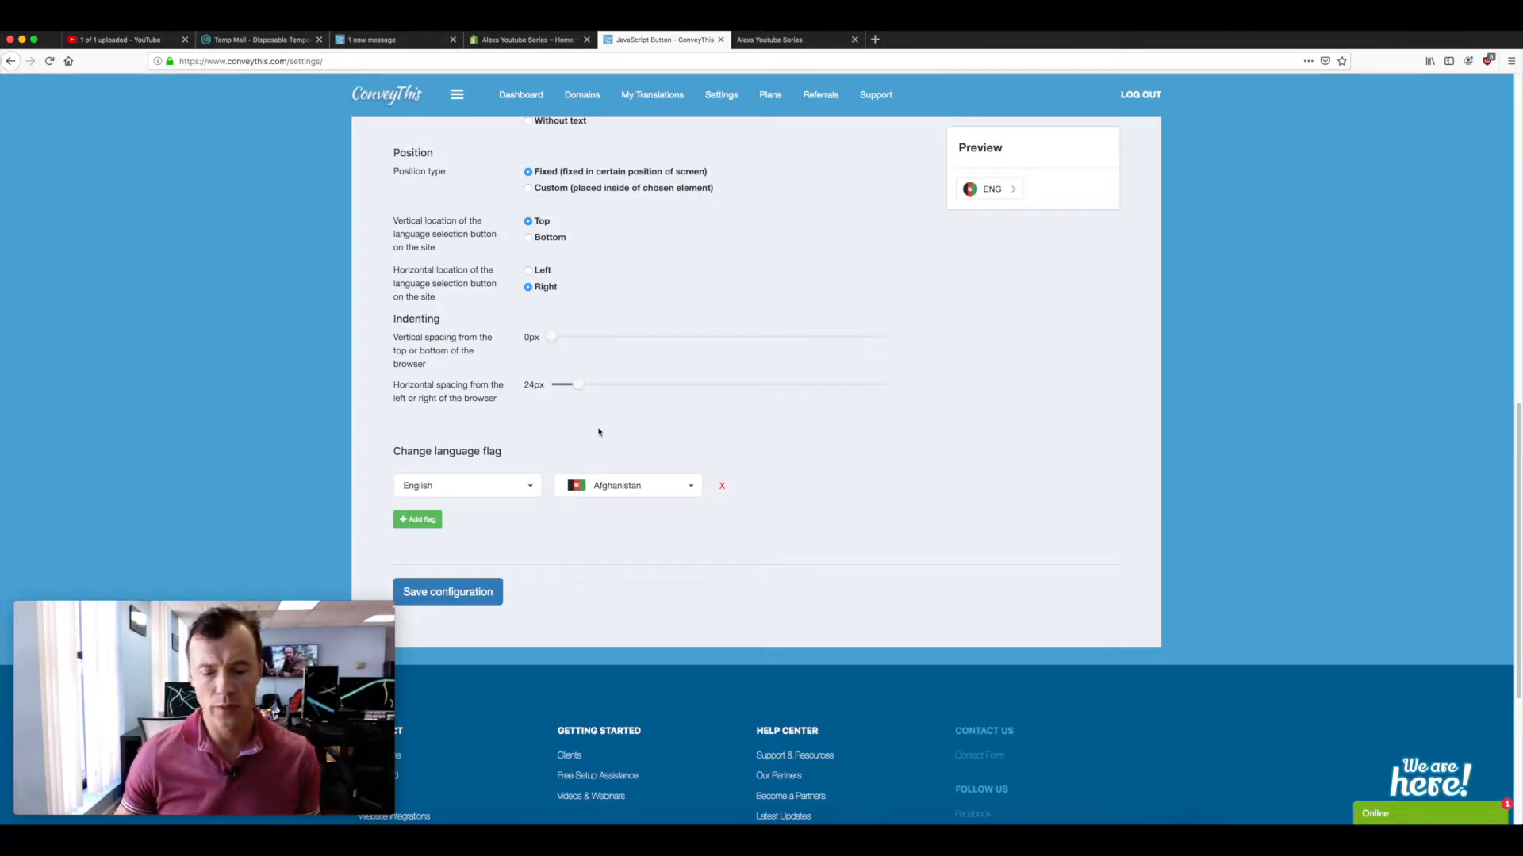
- Remove the Afghanistan flag assignment, set the flag for English to Australia, and save the configuration
left_click(721, 485)
left_click(451, 484)
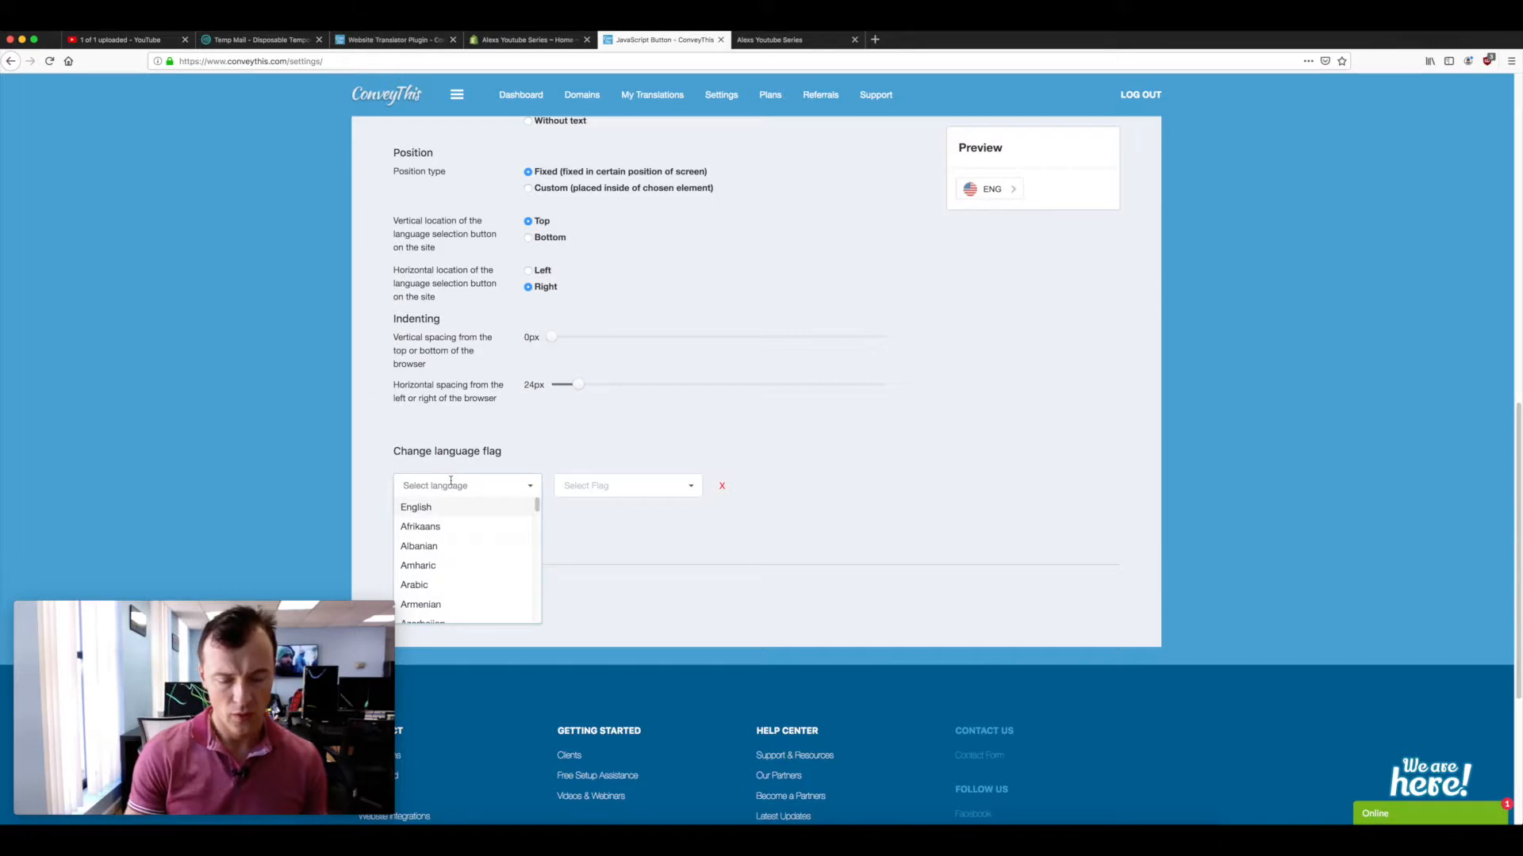
left_click(437, 516)
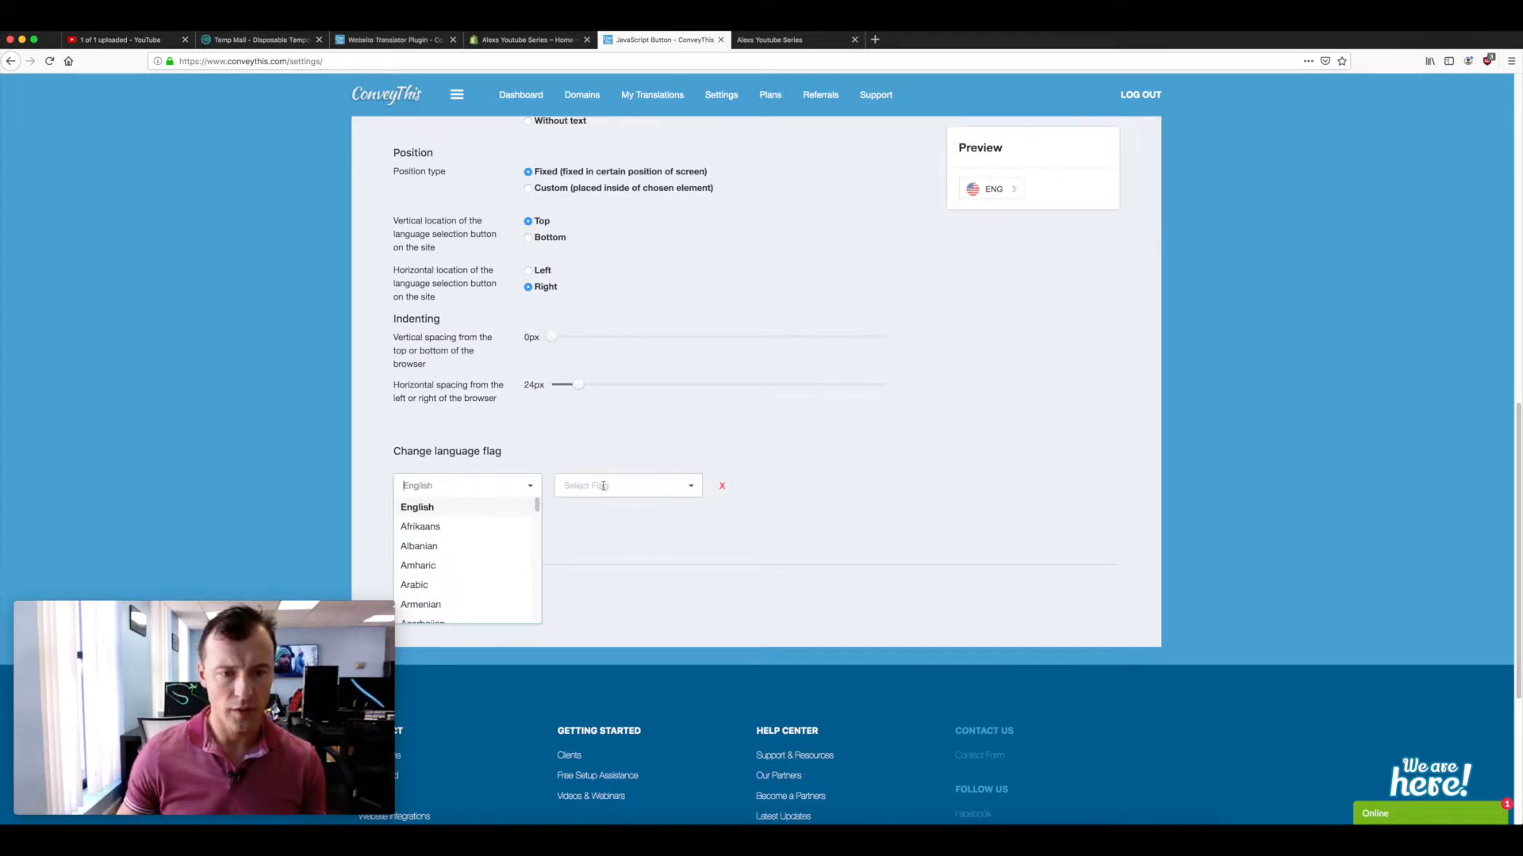
left_click(600, 485)
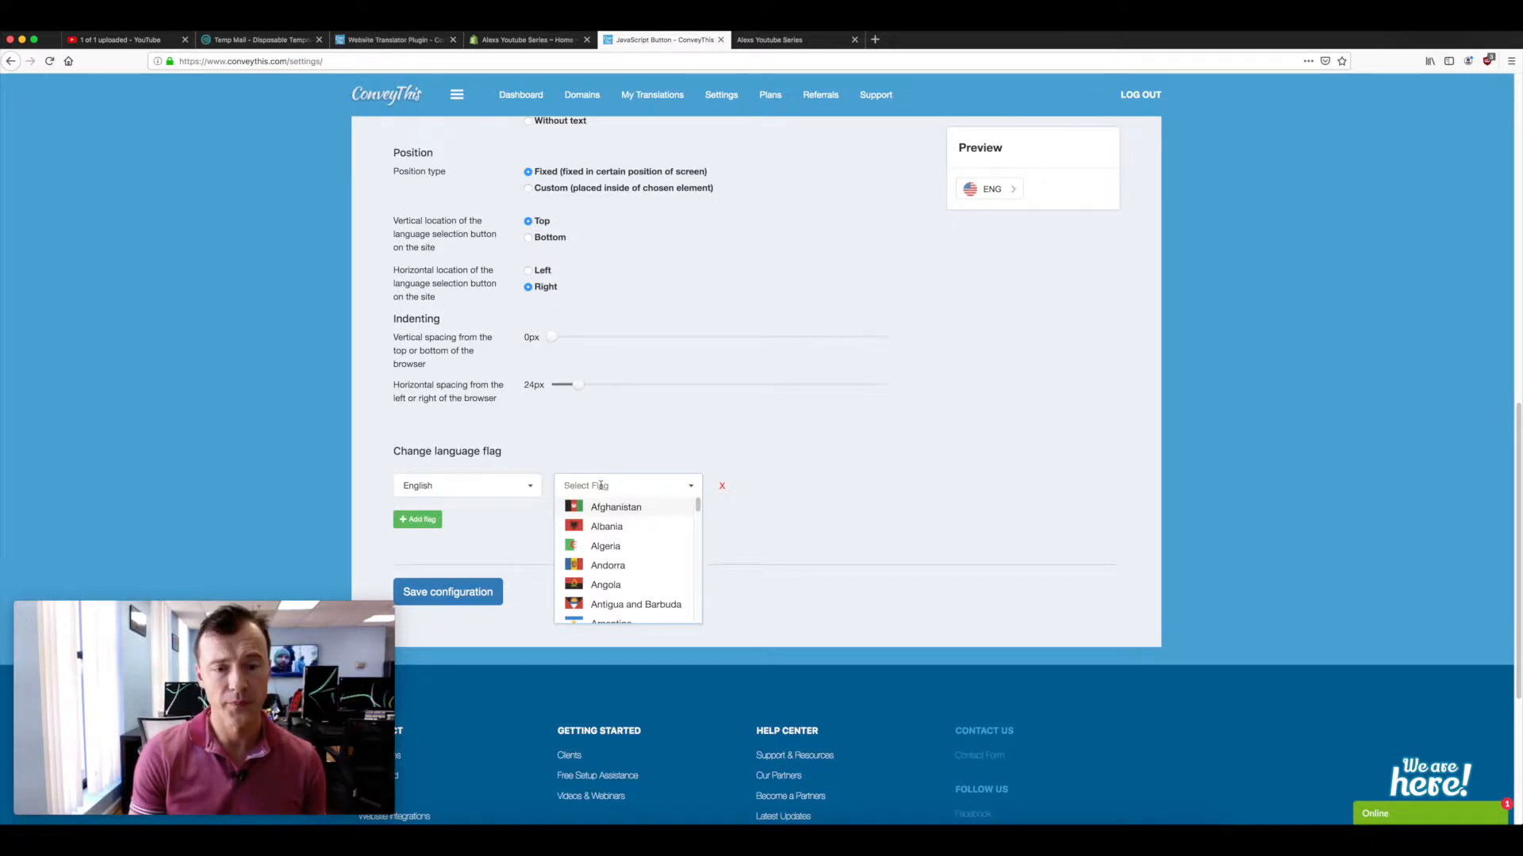
type("au")
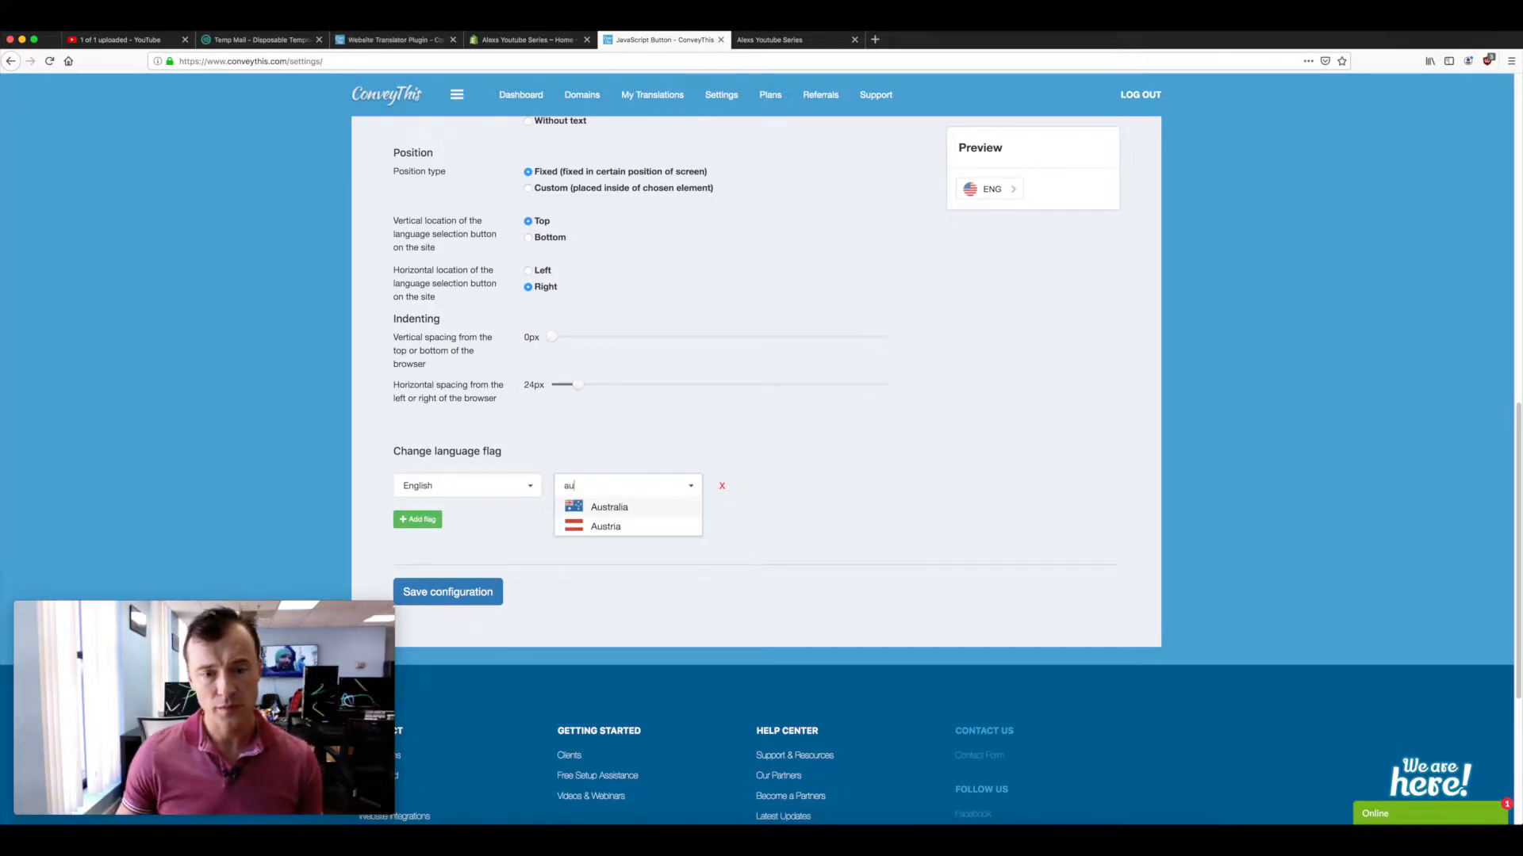
left_click(603, 509)
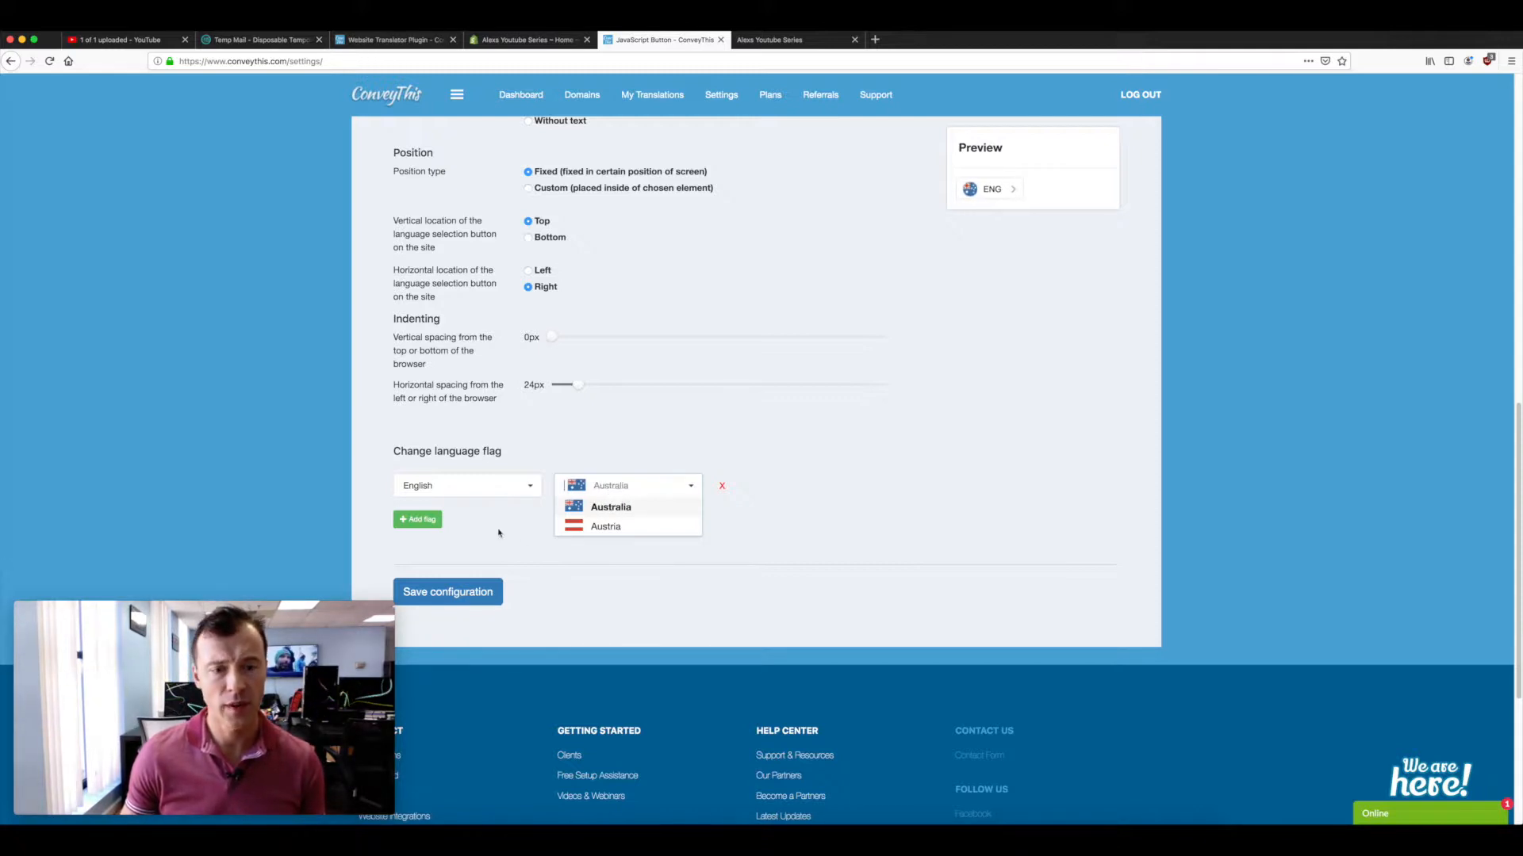
left_click(450, 592)
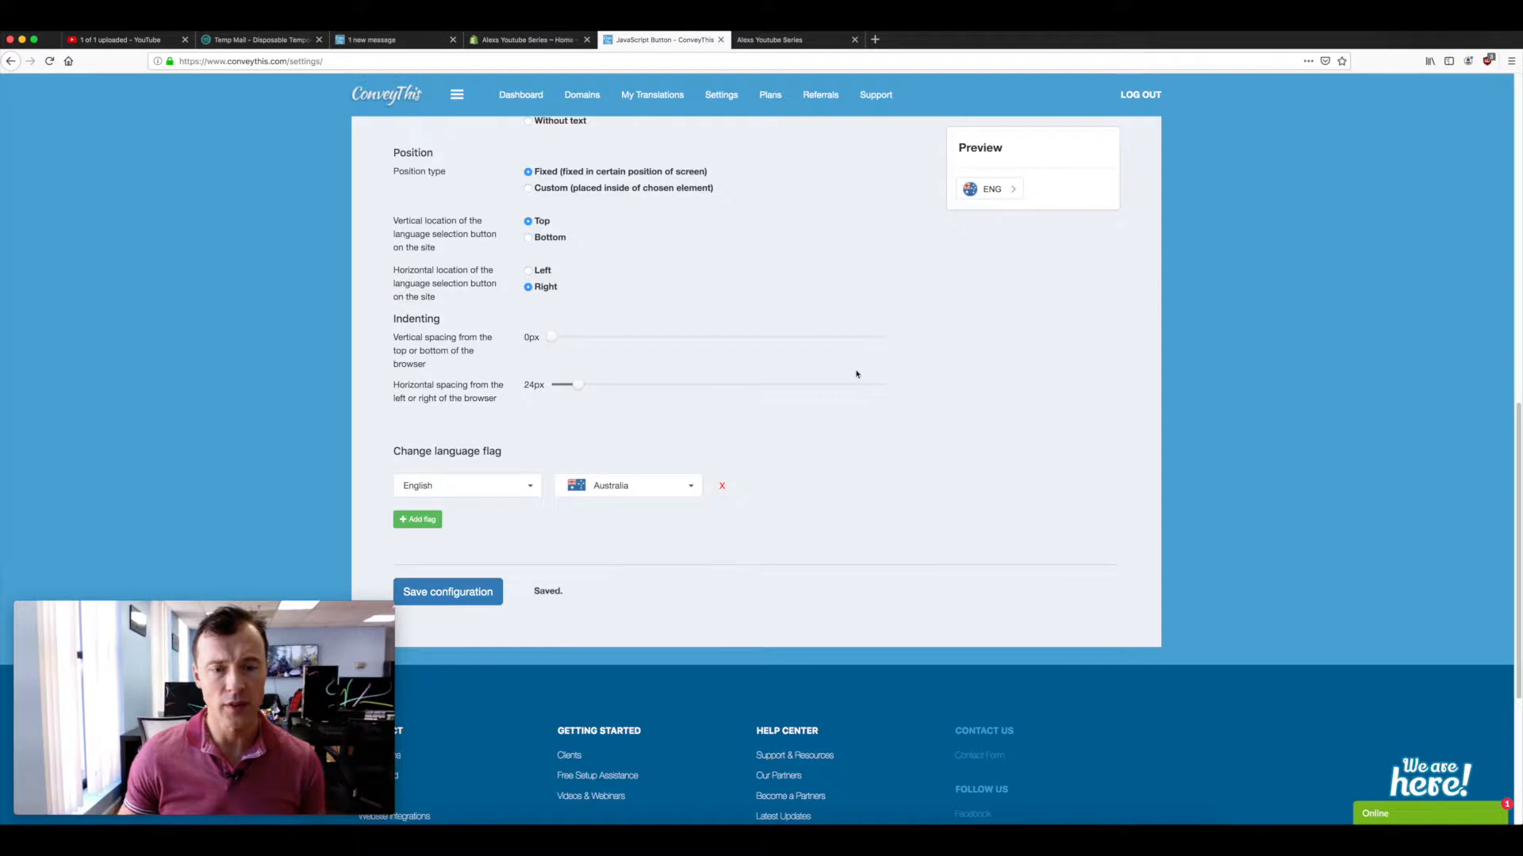
- Reload the Shopify storefront and expand the language button to check its English flag
left_click(790, 40)
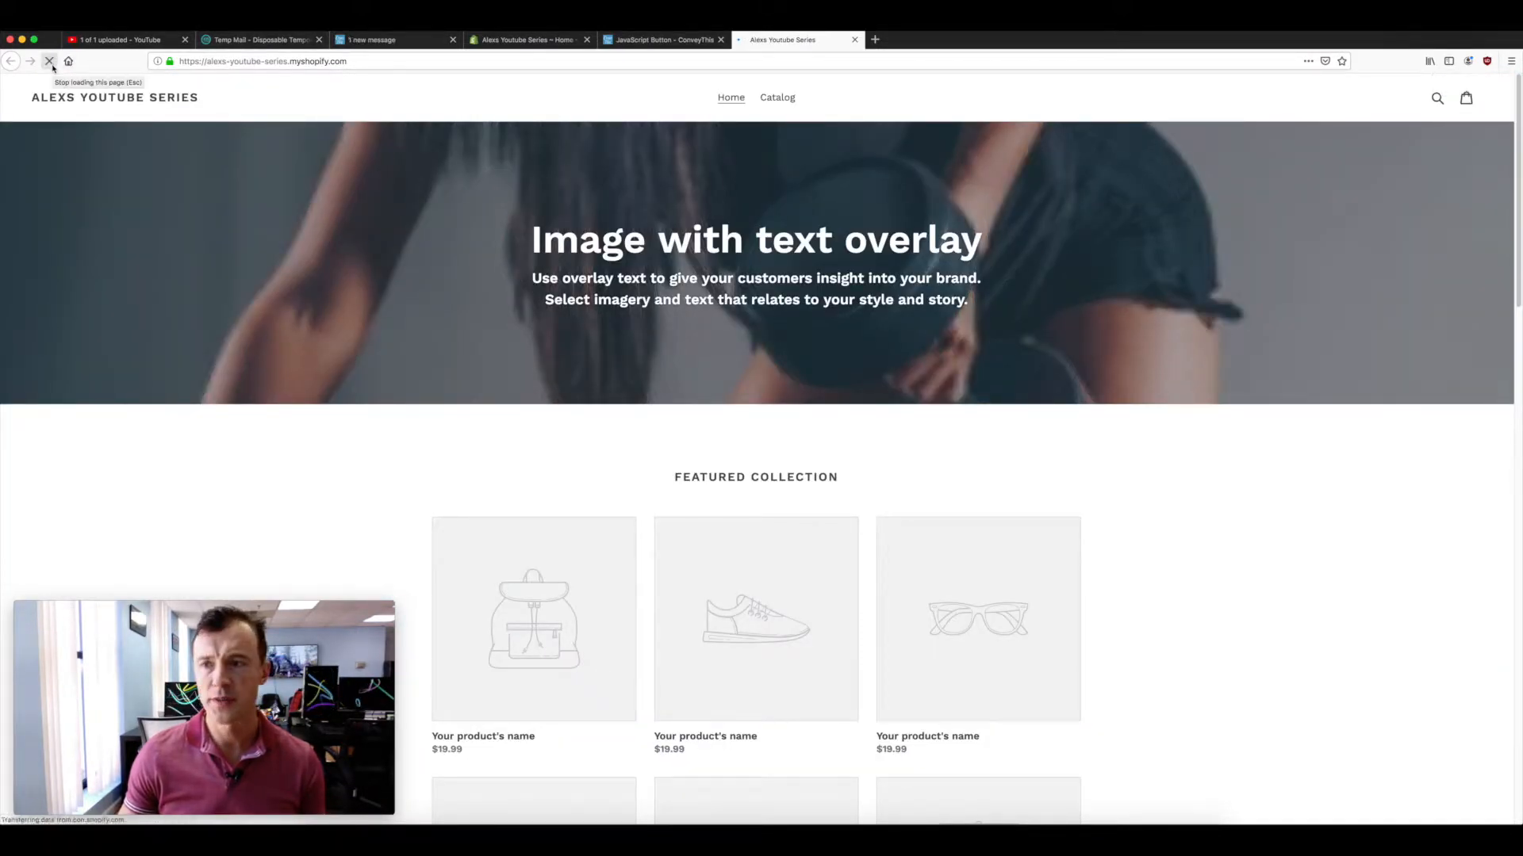
left_click(49, 64)
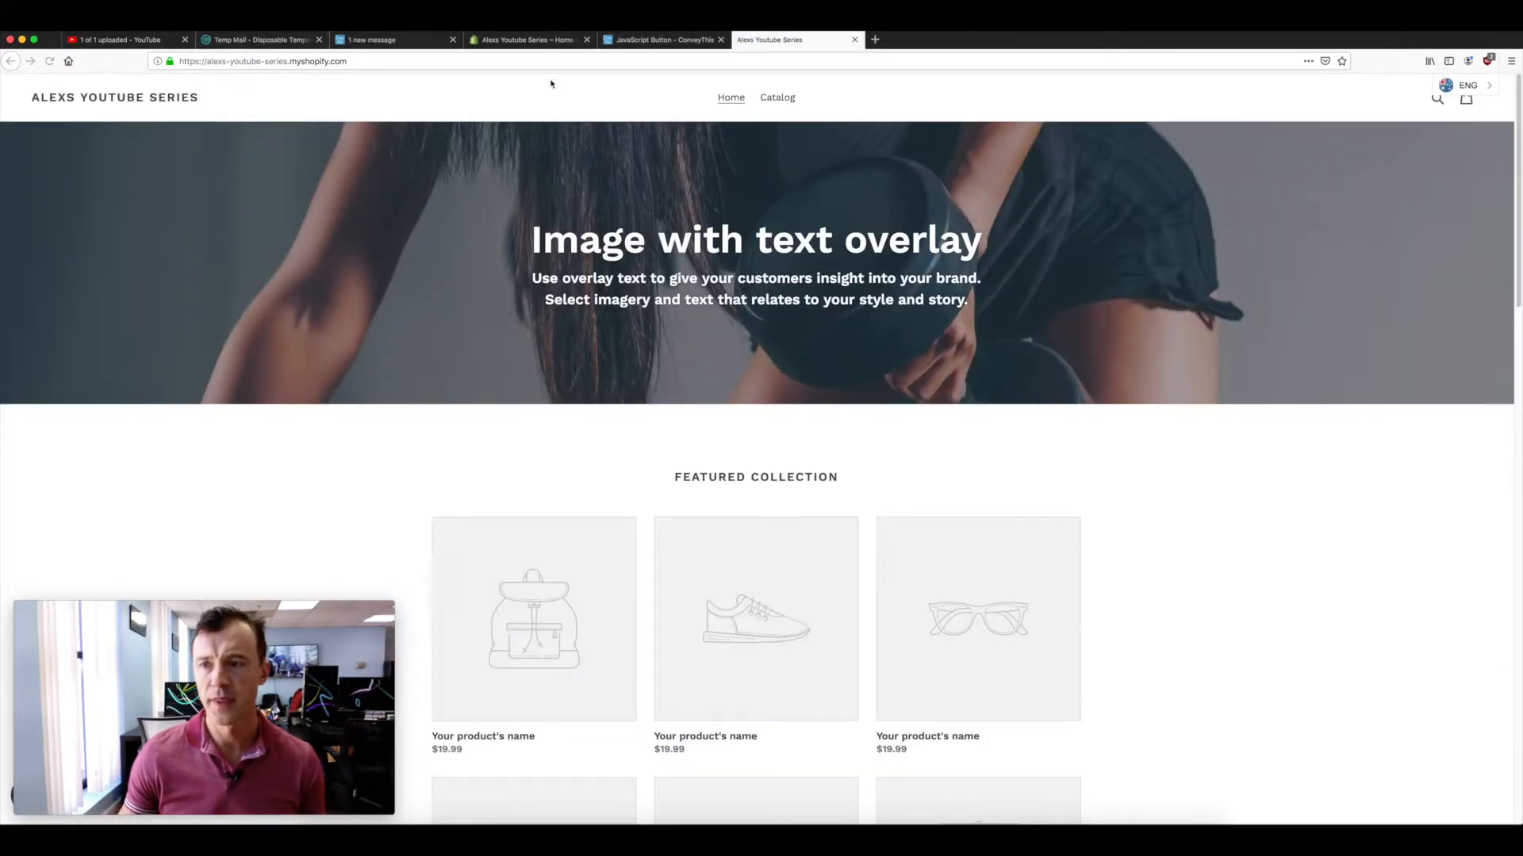
left_click(1465, 88)
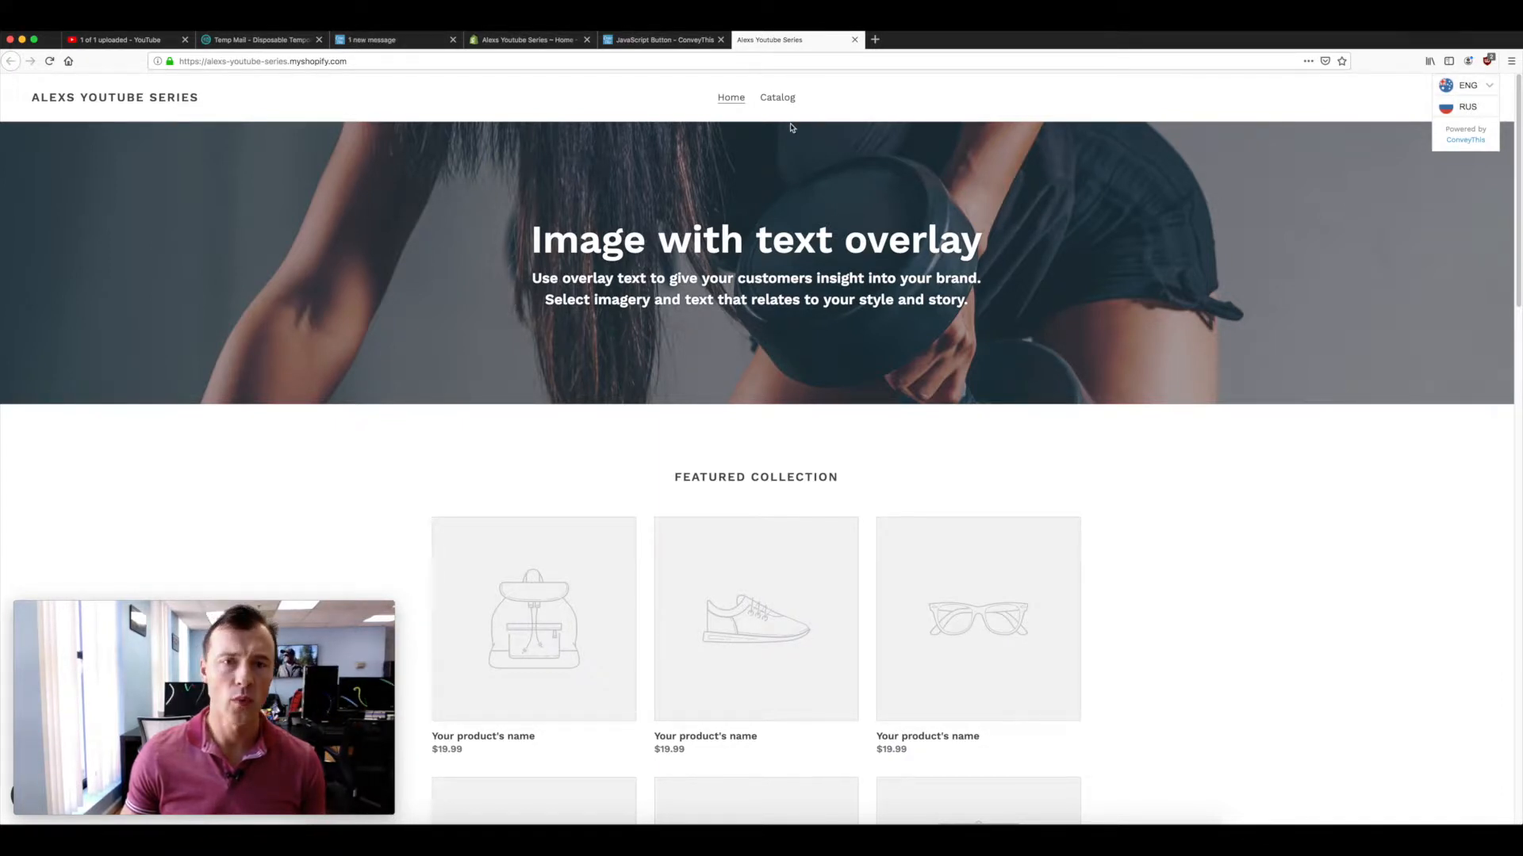
left_click(647, 42)
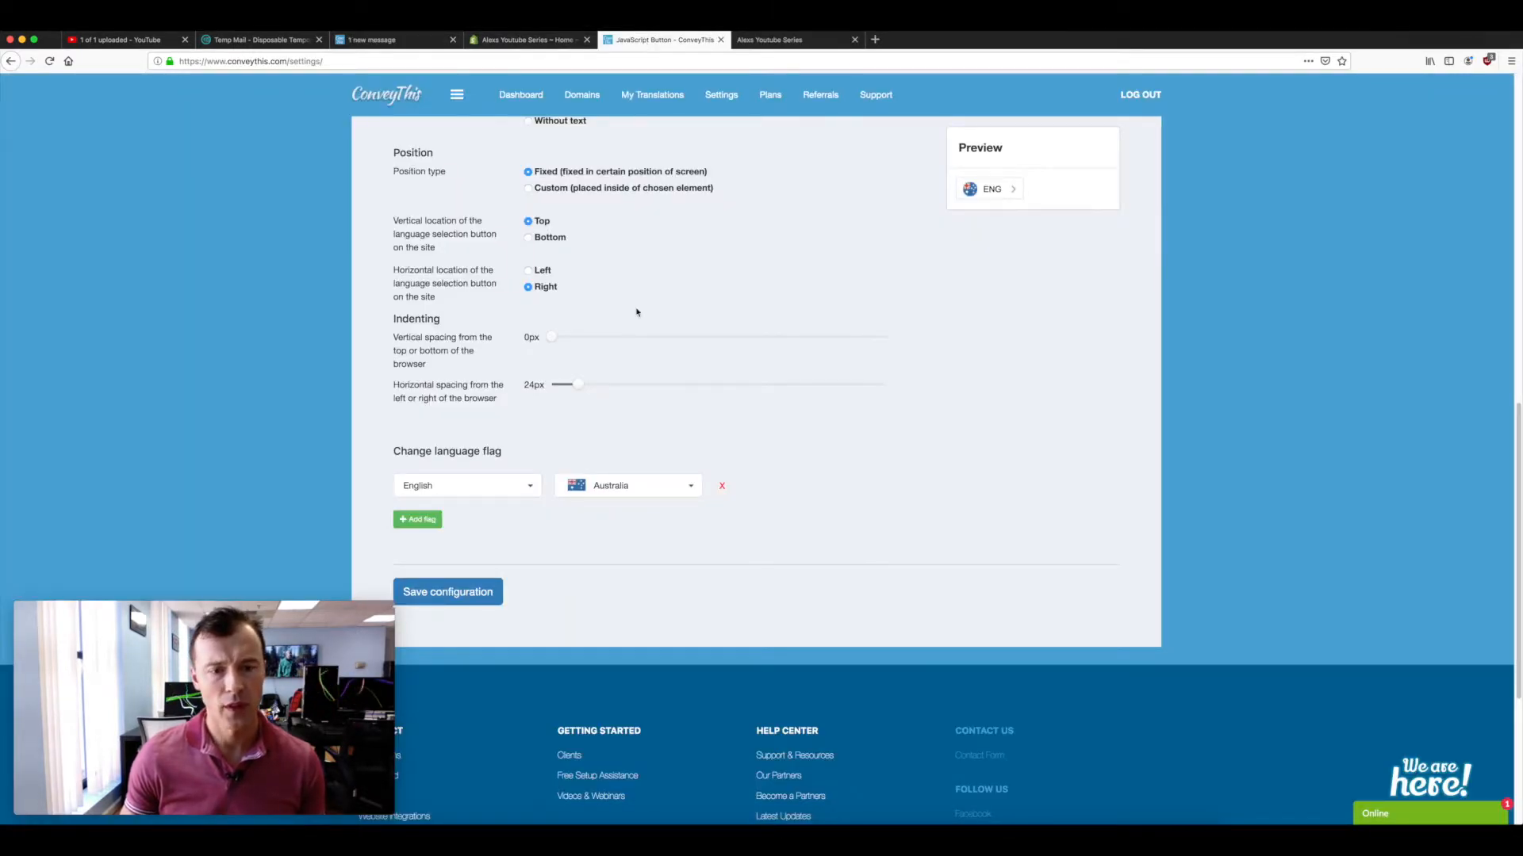
scroll(674, 352, "up", 5)
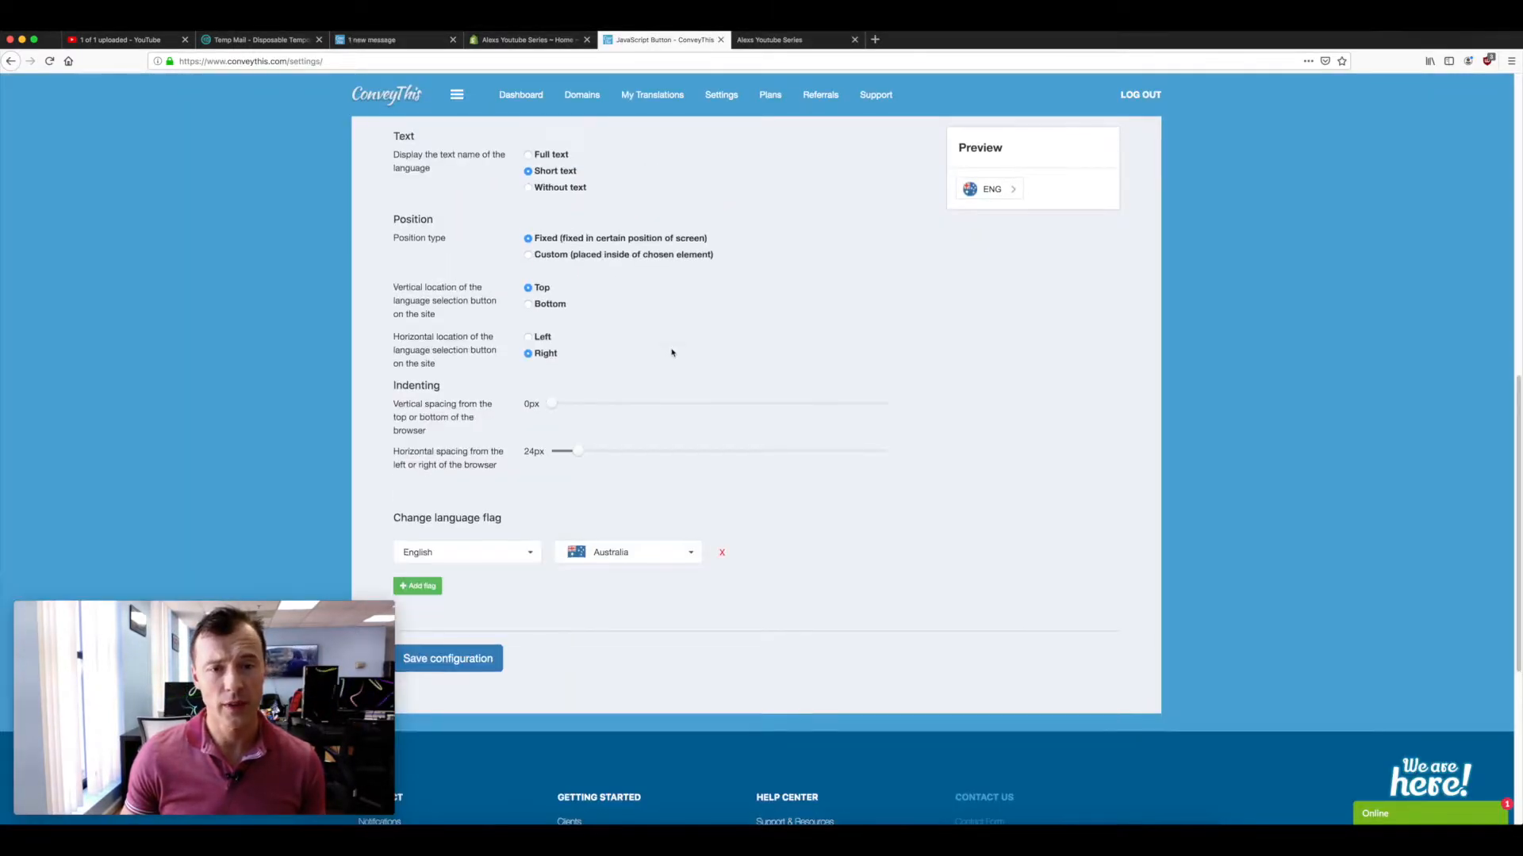
scroll(671, 353, "down", 4)
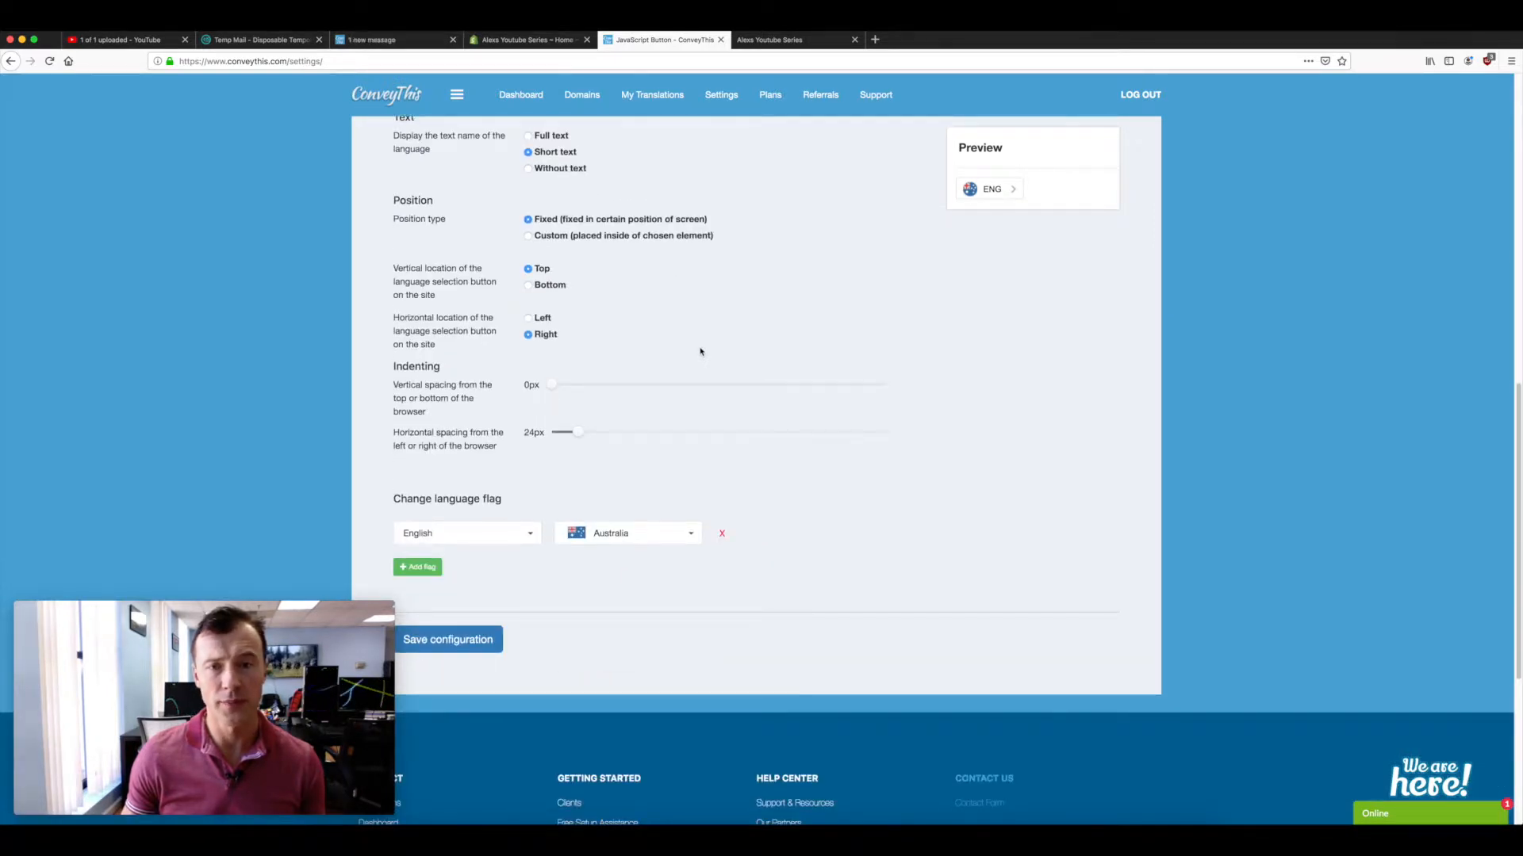
scroll(700, 350, "up", 2)
- Examine on the storefront how the fixed language button sits relative to the header menu and the page content
left_click(786, 41)
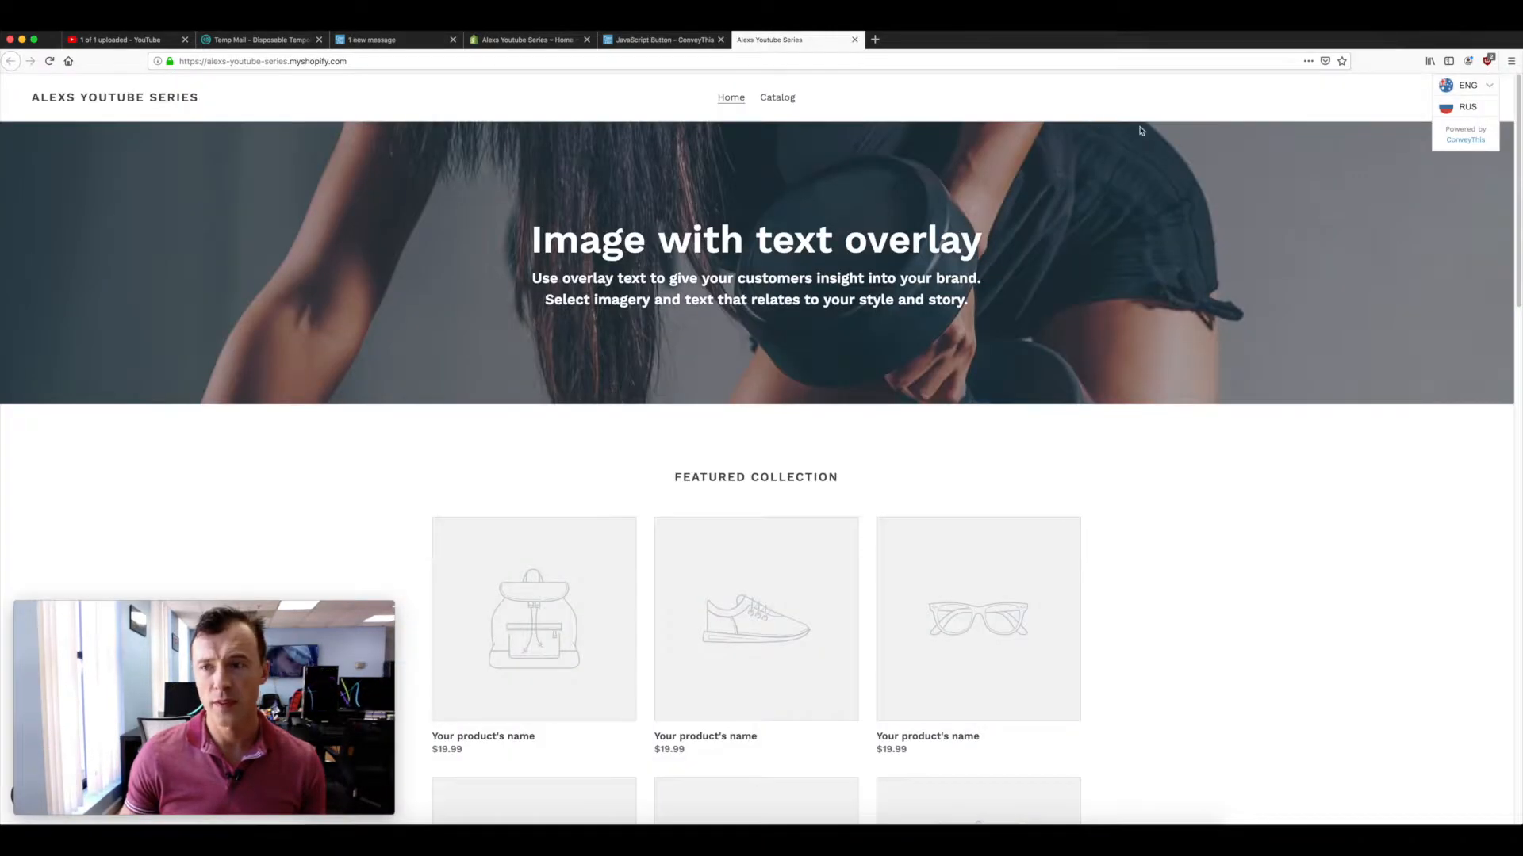
scroll(1368, 179, "down", 3)
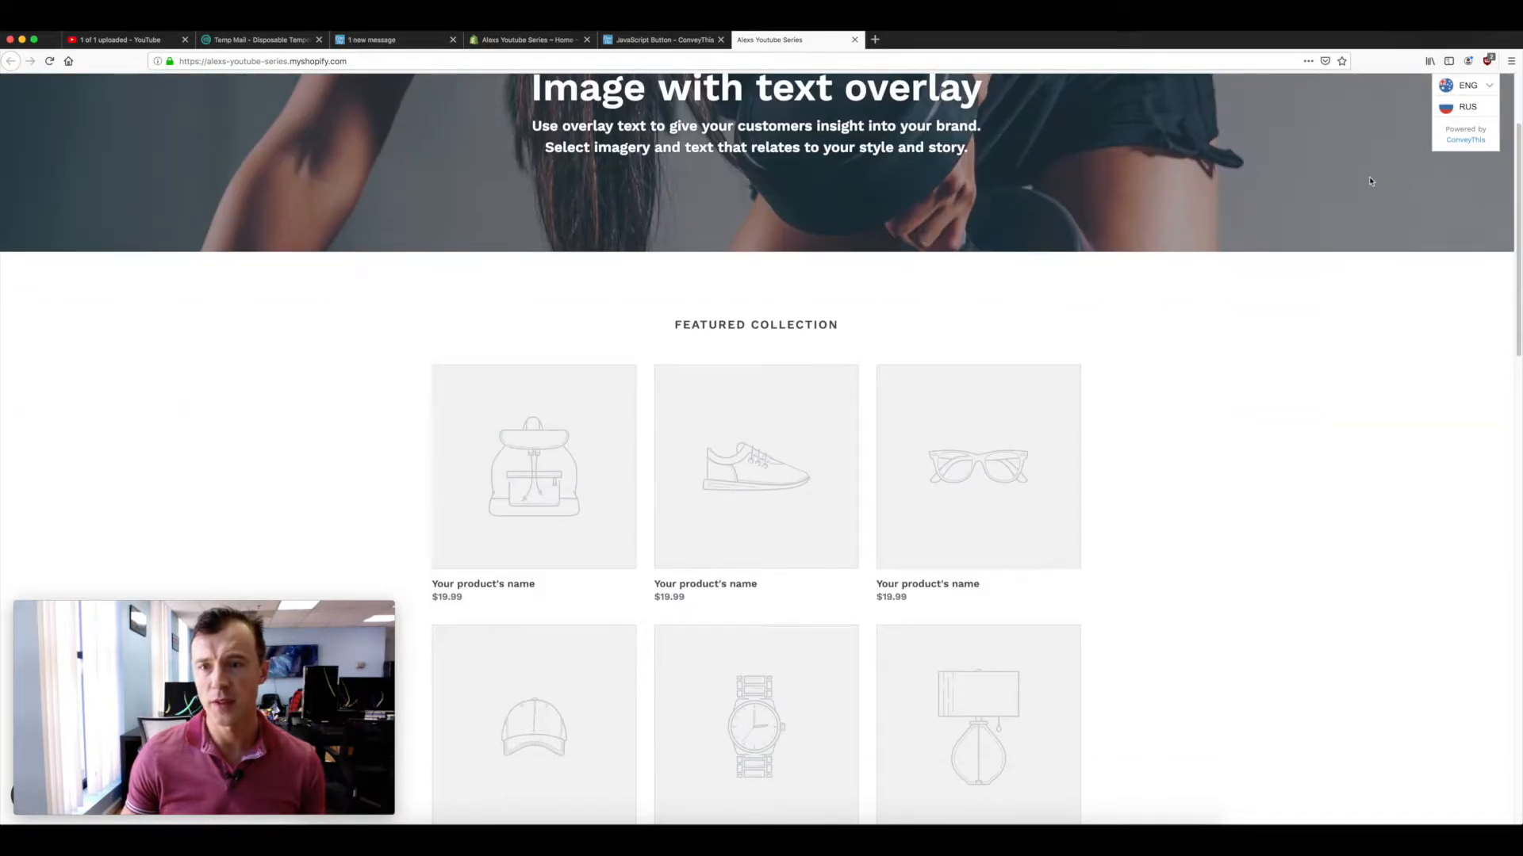
scroll(1368, 184, "up", 3)
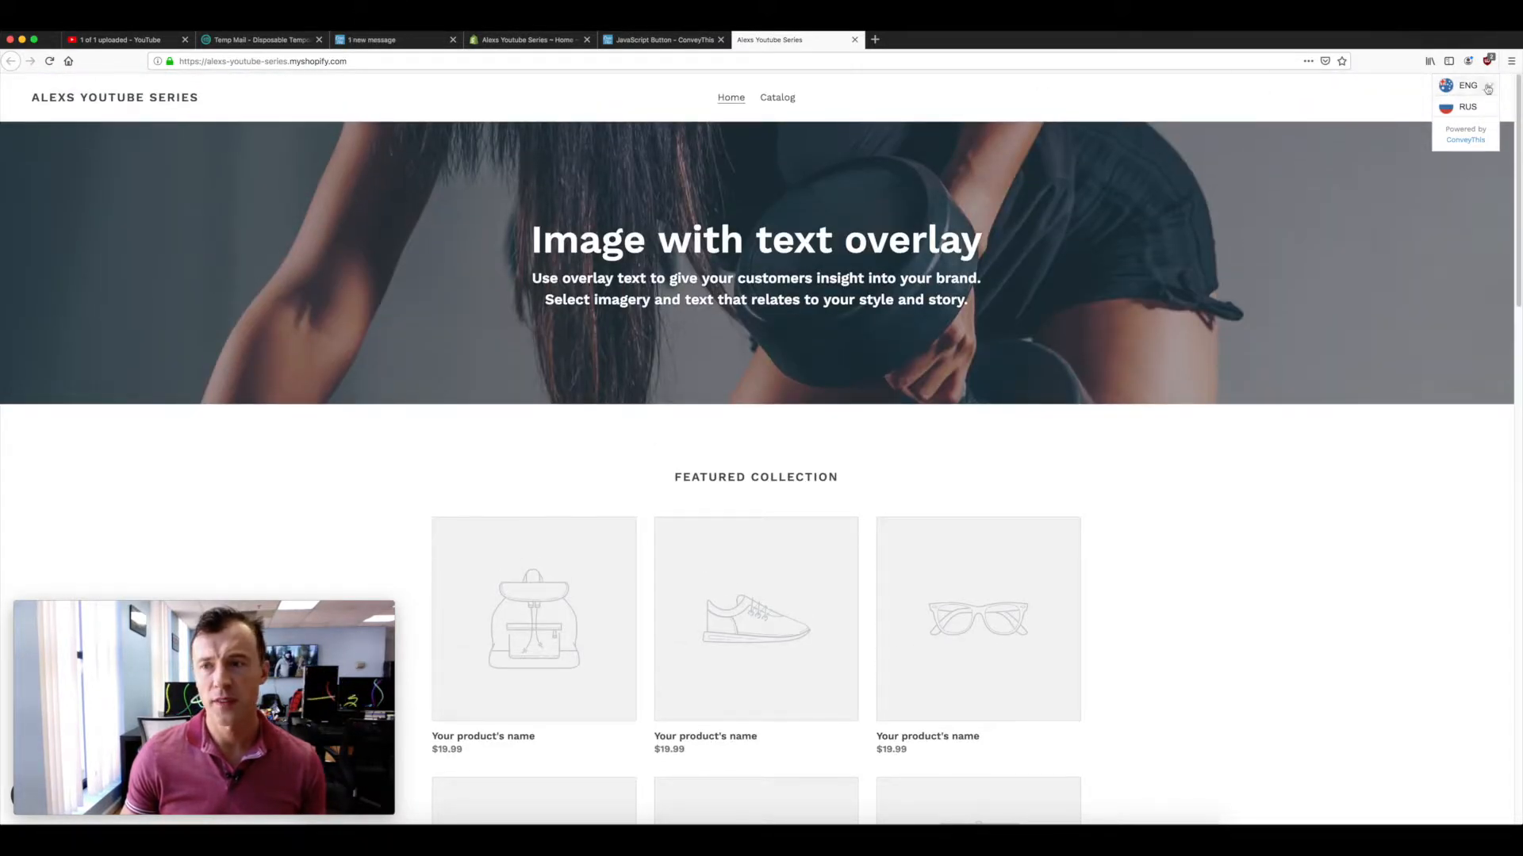
scroll(1261, 294, "down", 12)
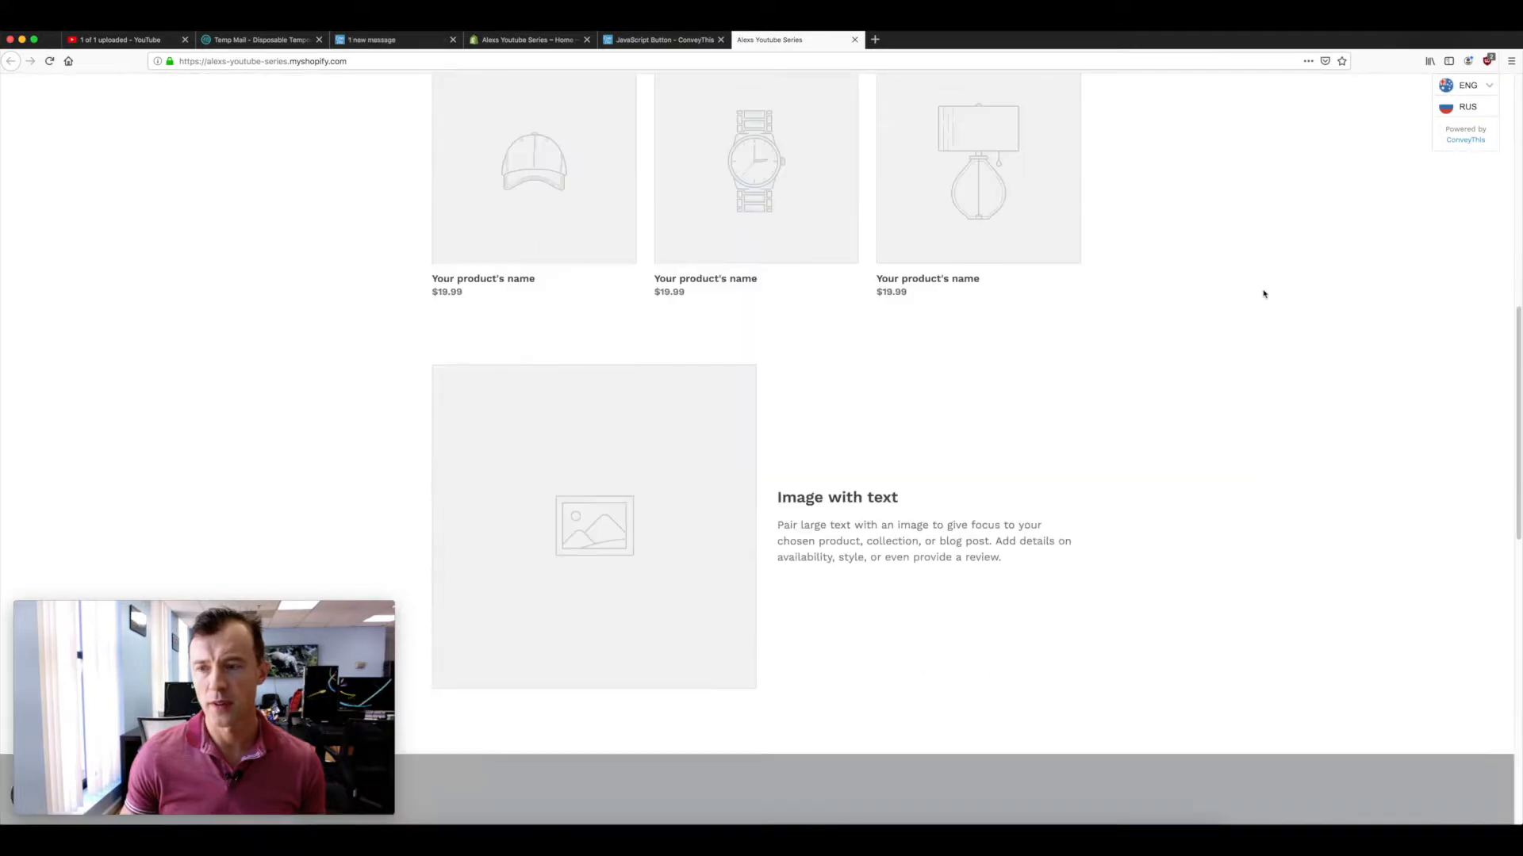
scroll(1224, 371, "down", 2)
scroll(1224, 372, "up", 7)
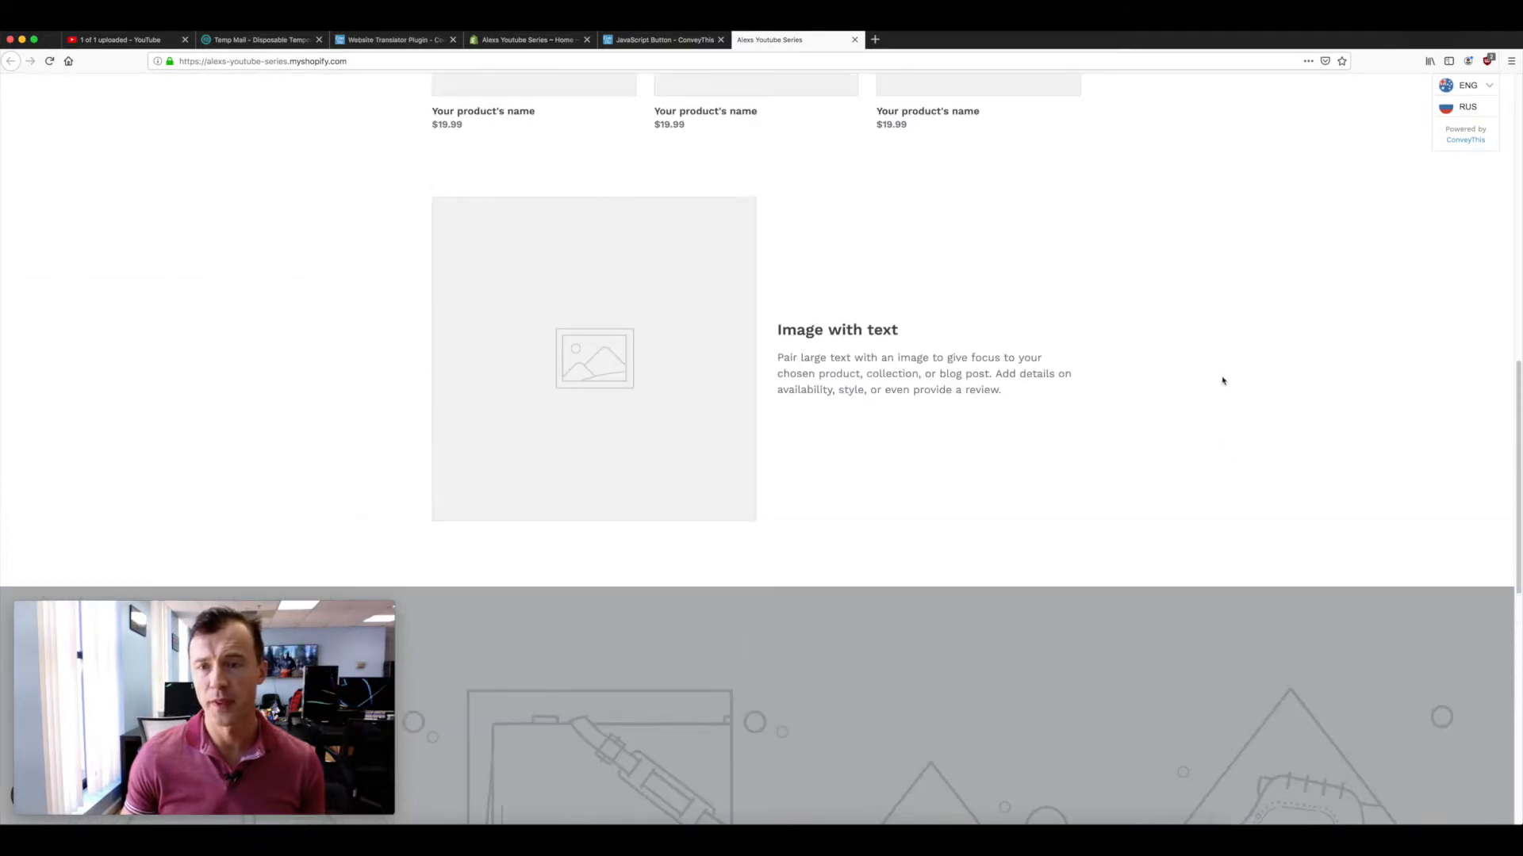
scroll(1221, 381, "up", 8)
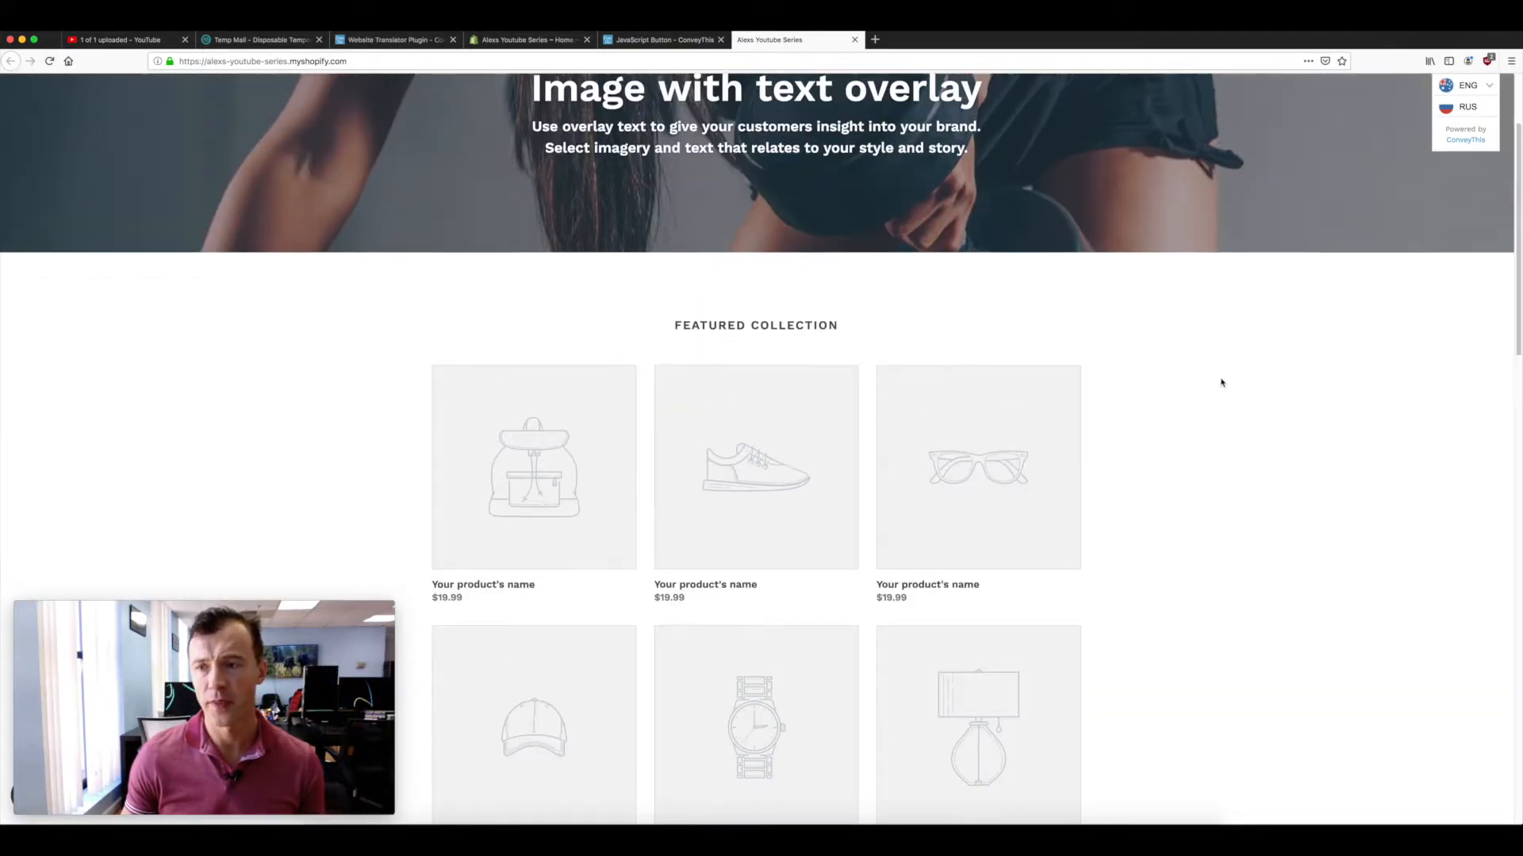
scroll(1221, 383, "up", 1)
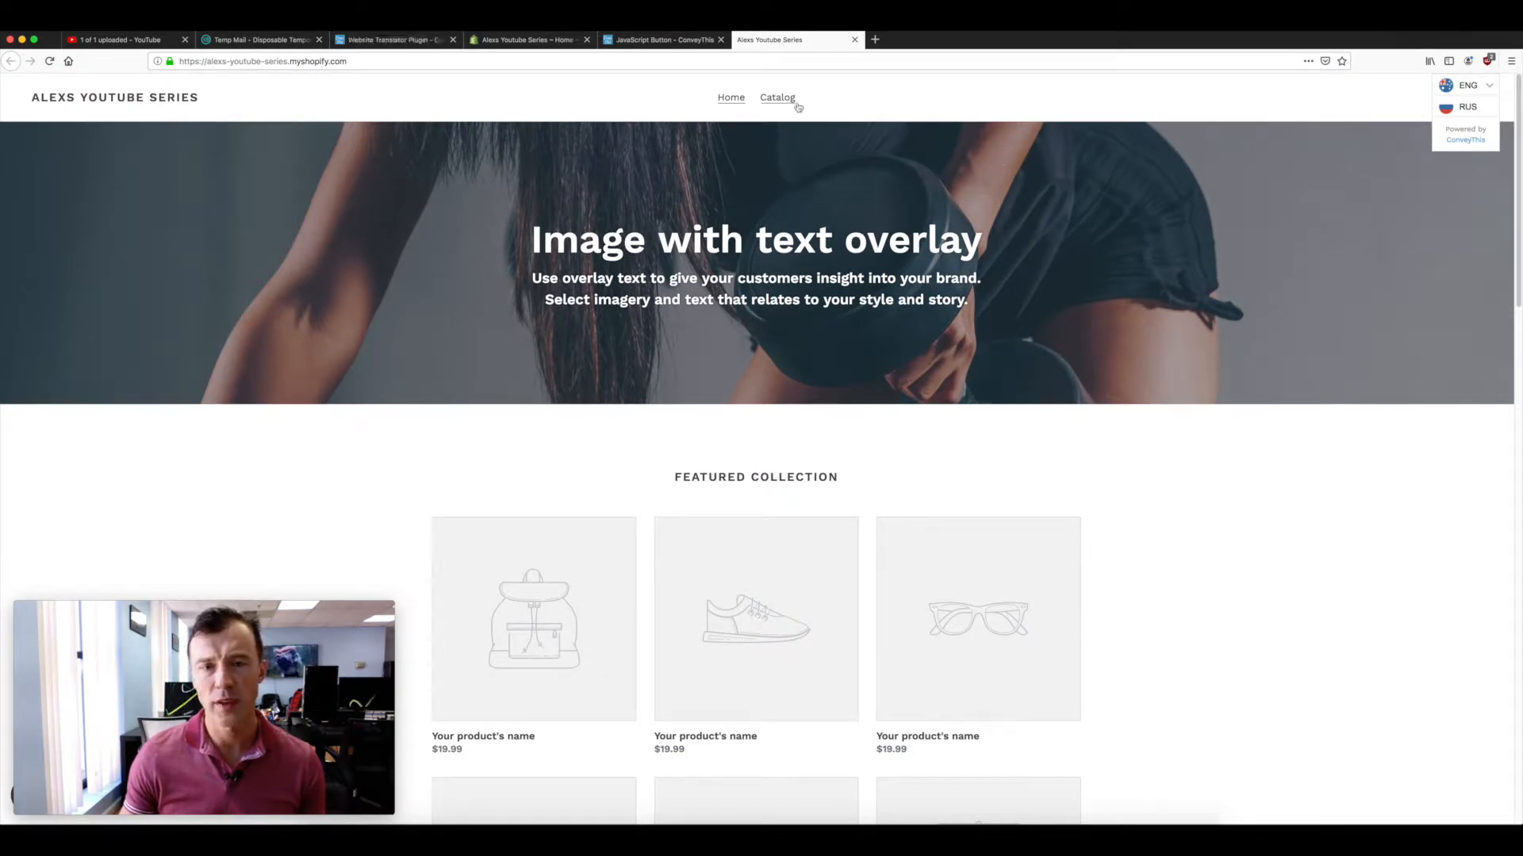
scroll(784, 140, "down", 3)
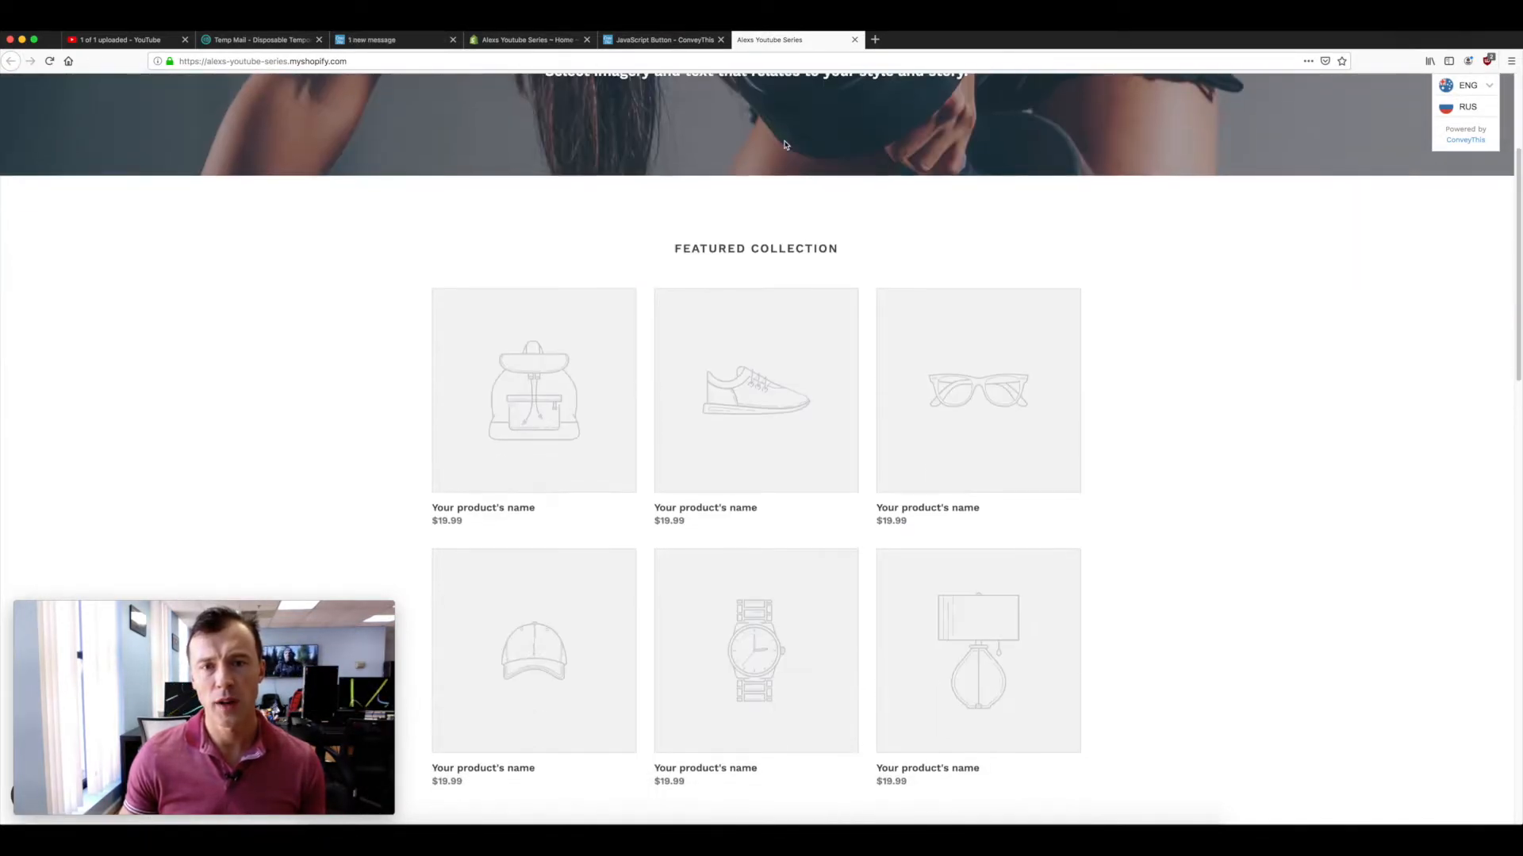
scroll(778, 127, "up", 3)
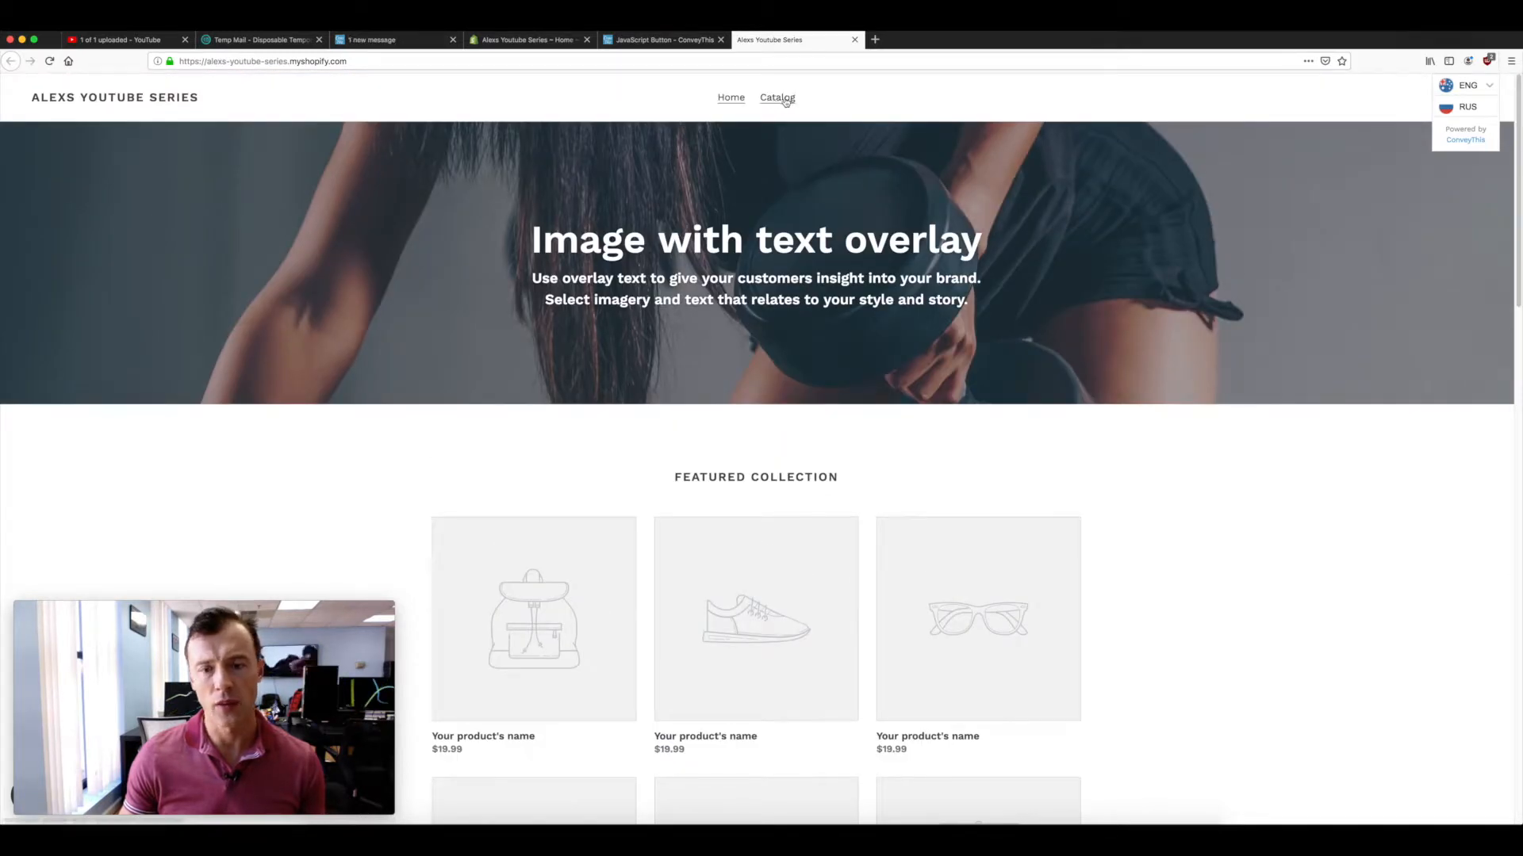
scroll(1018, 251, "down", 3)
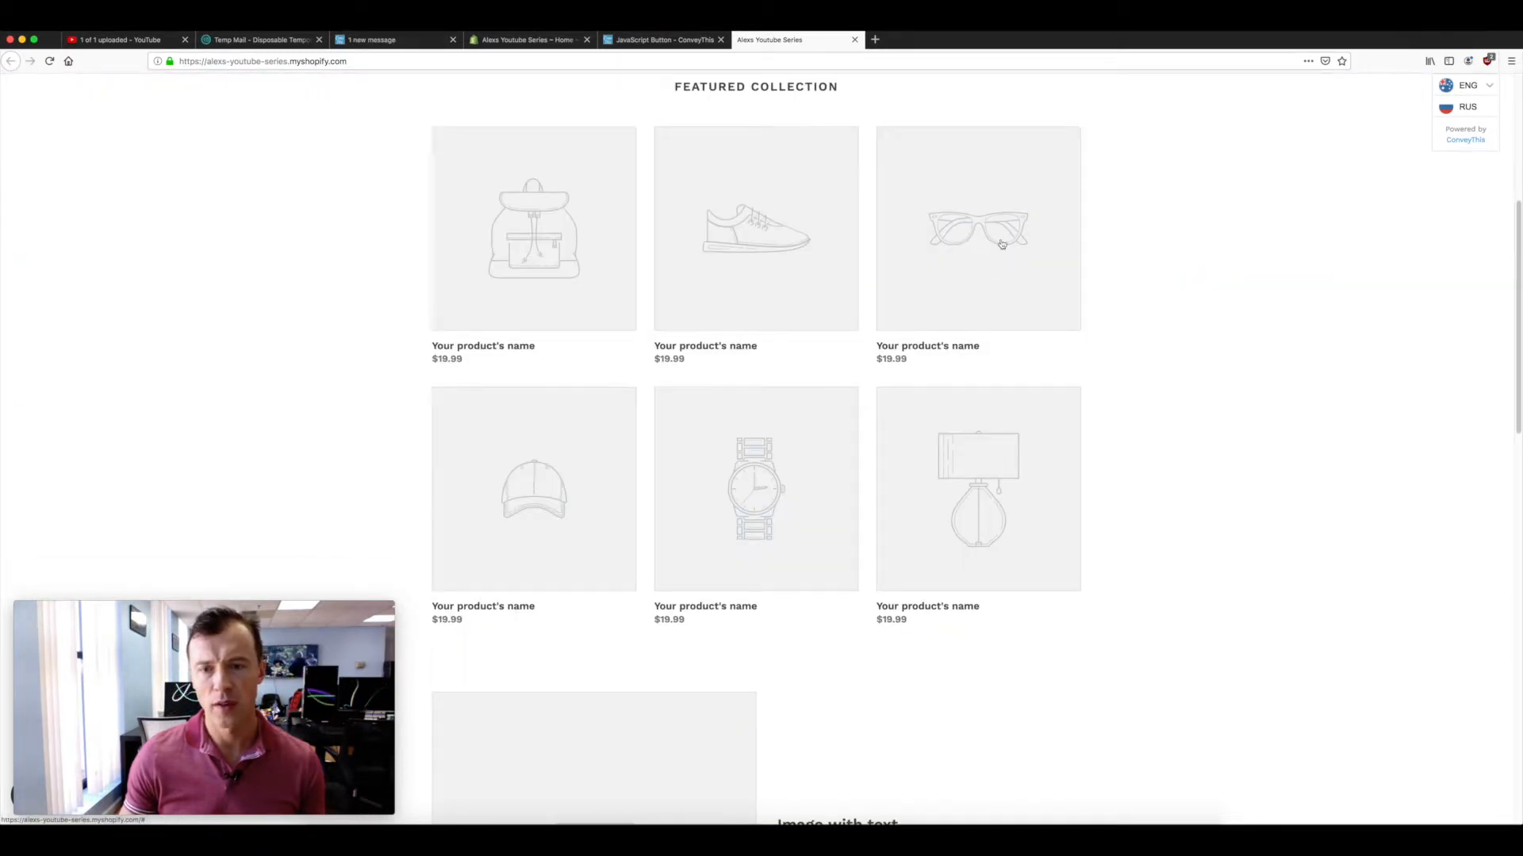
scroll(1177, 337, "up", 5)
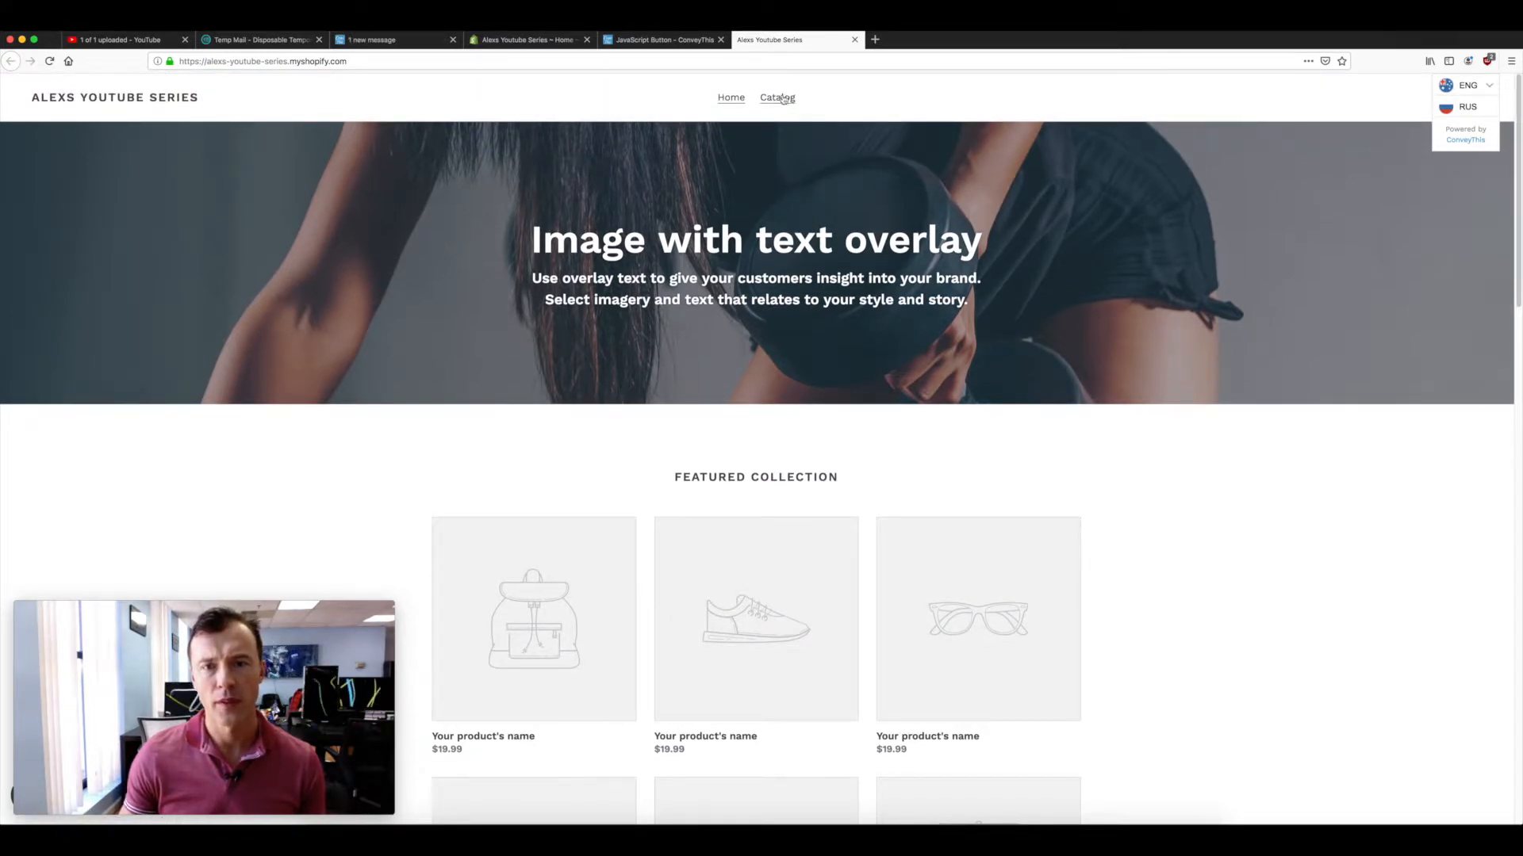
- Return to the ConveyThis settings and set the button's position type to Custom (placed inside of chosen element)
left_click(642, 40)
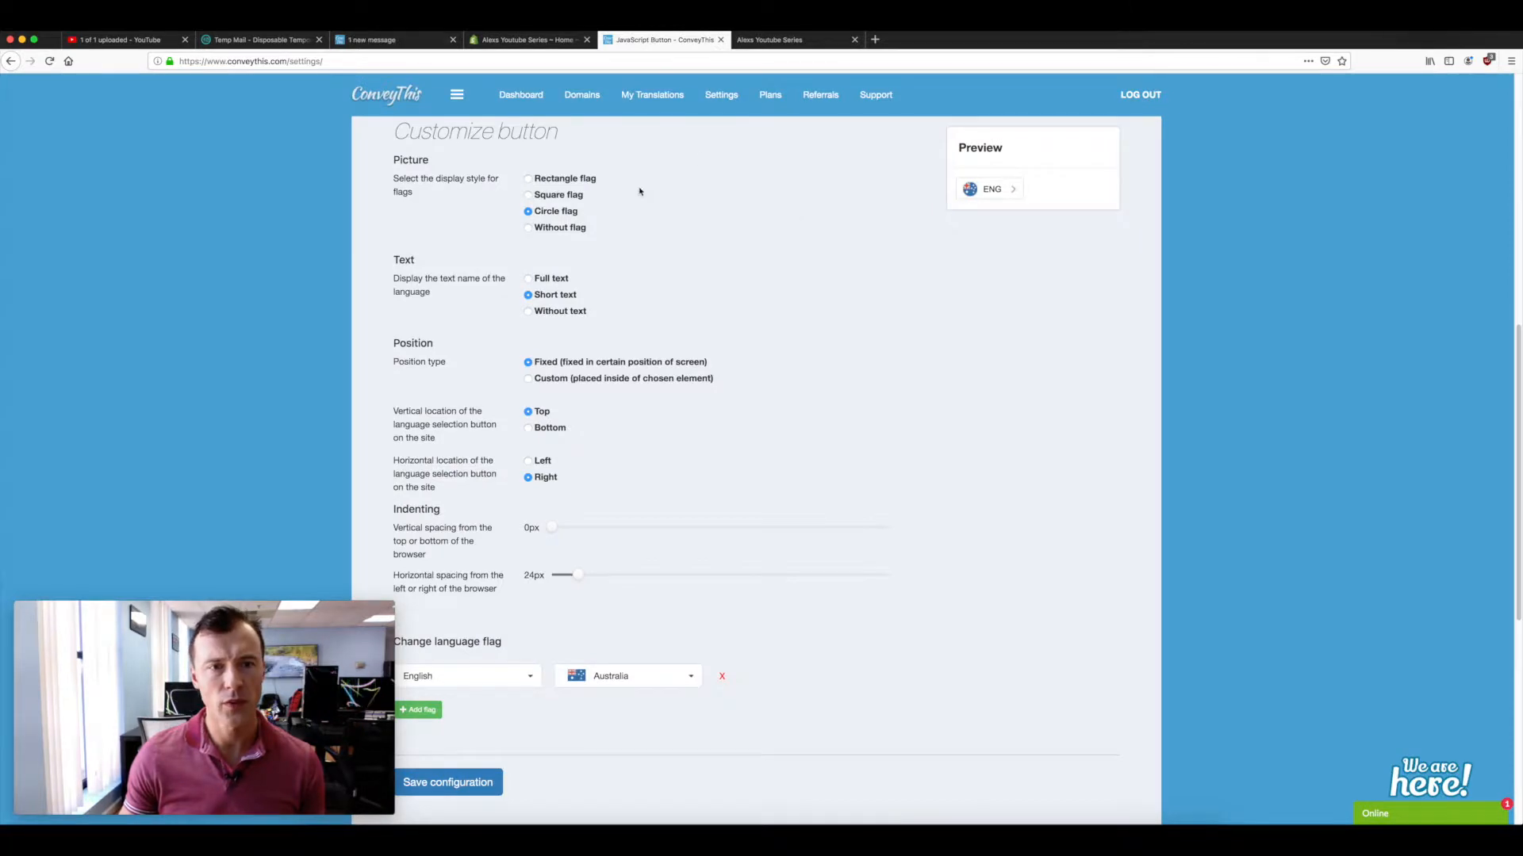
scroll(766, 258, "down", 1)
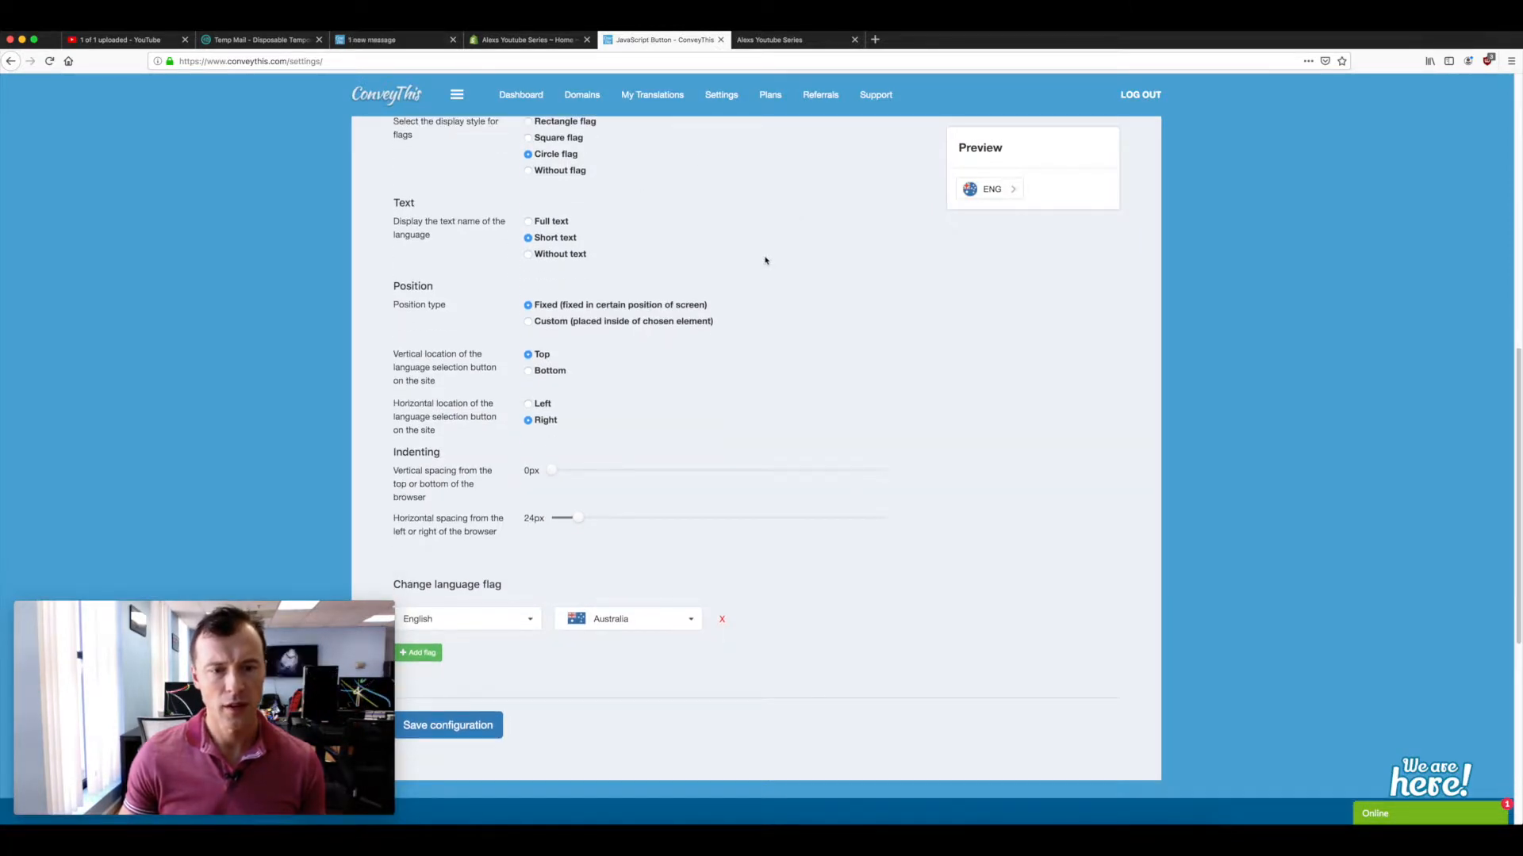
left_click(528, 322)
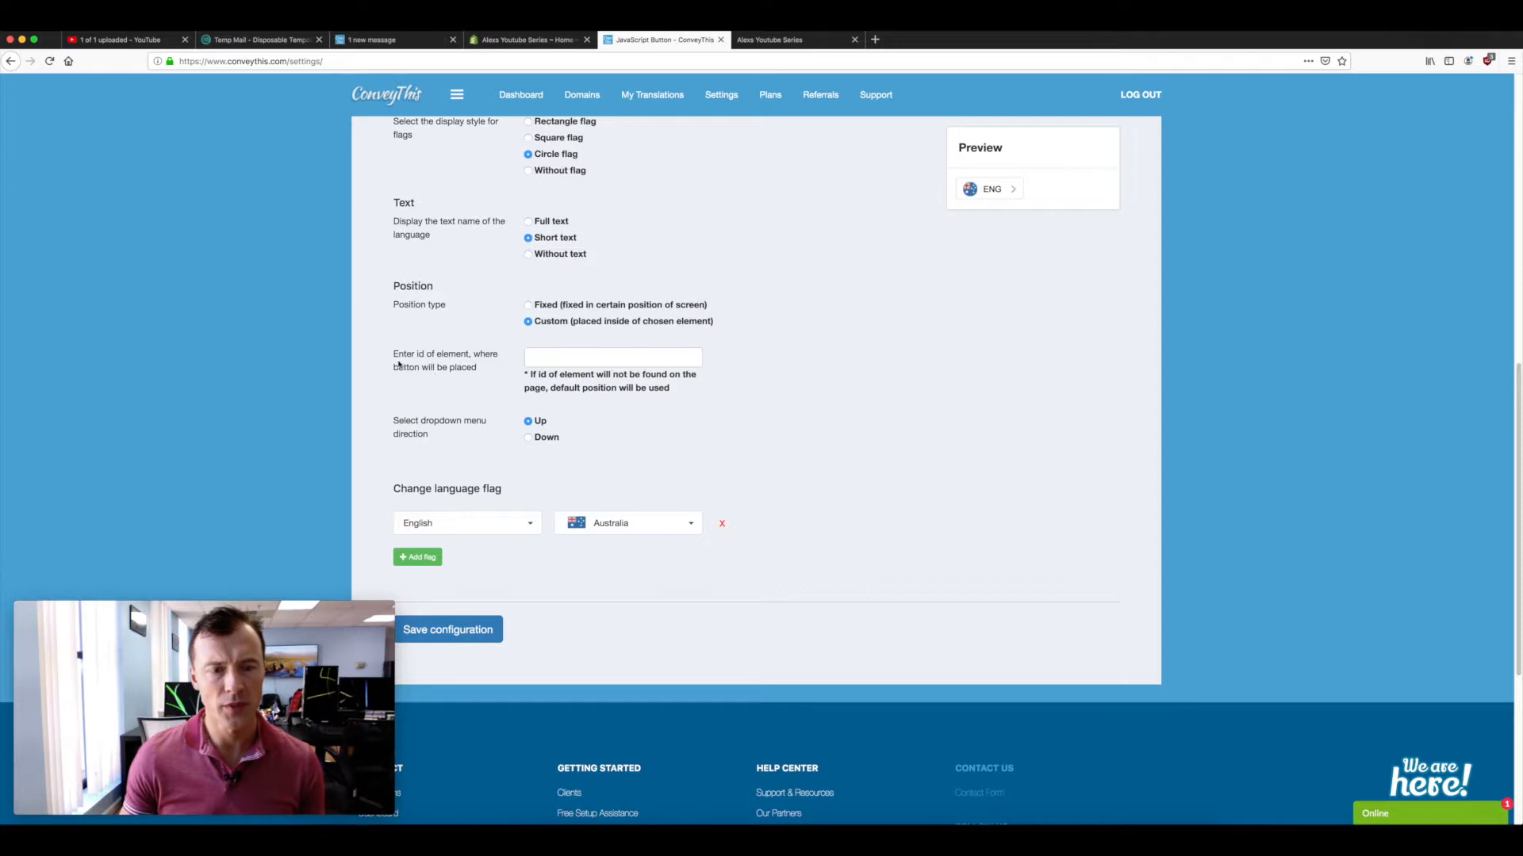
- Switch to the Shopify storefront and inspect the HTML of the Catalog menu link and its surrounding elements
left_click(771, 39)
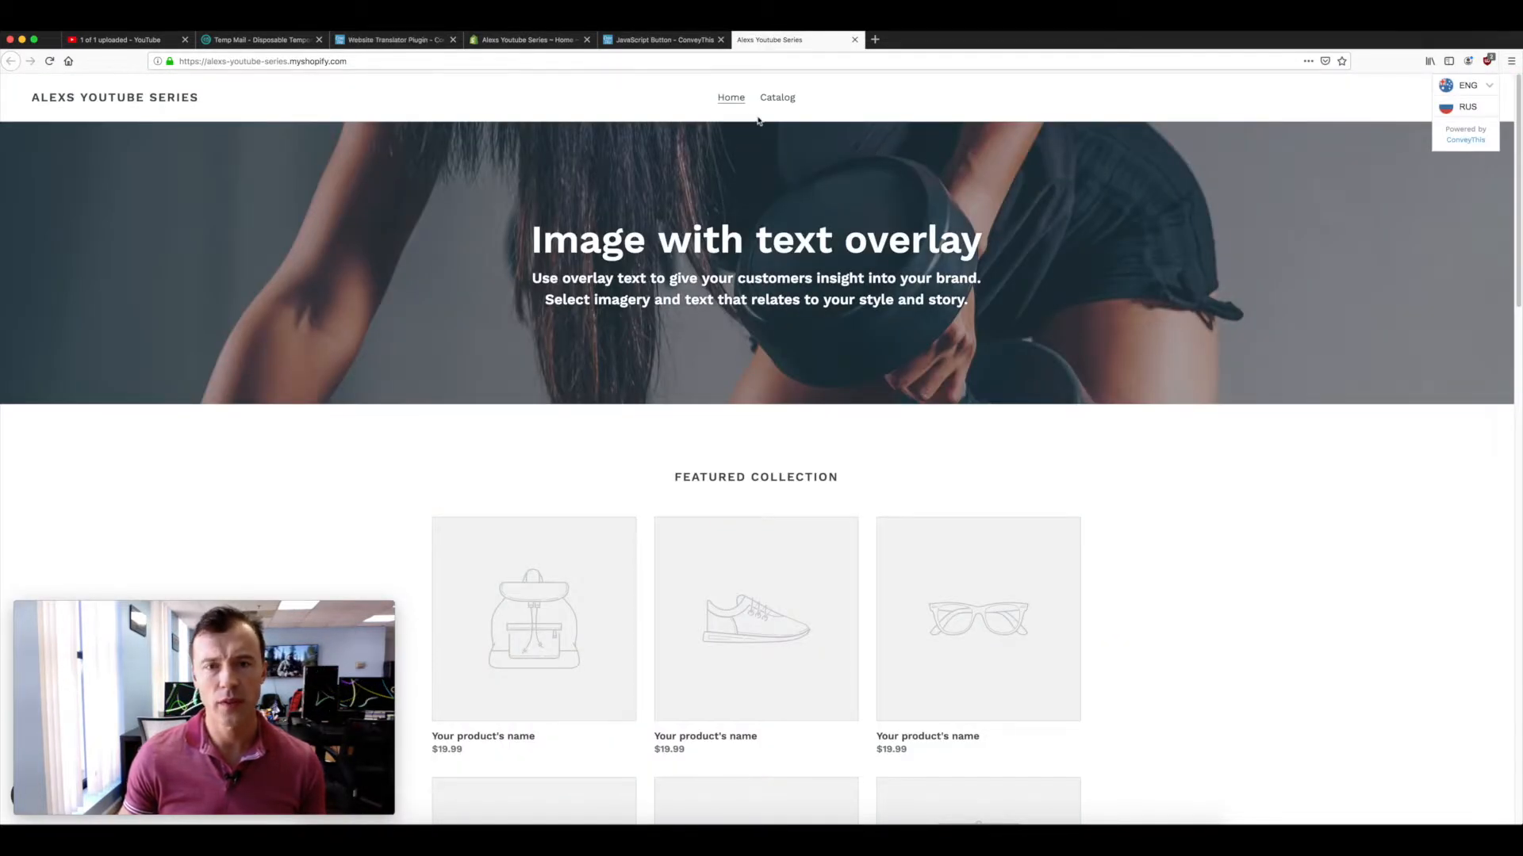
right_click(777, 99)
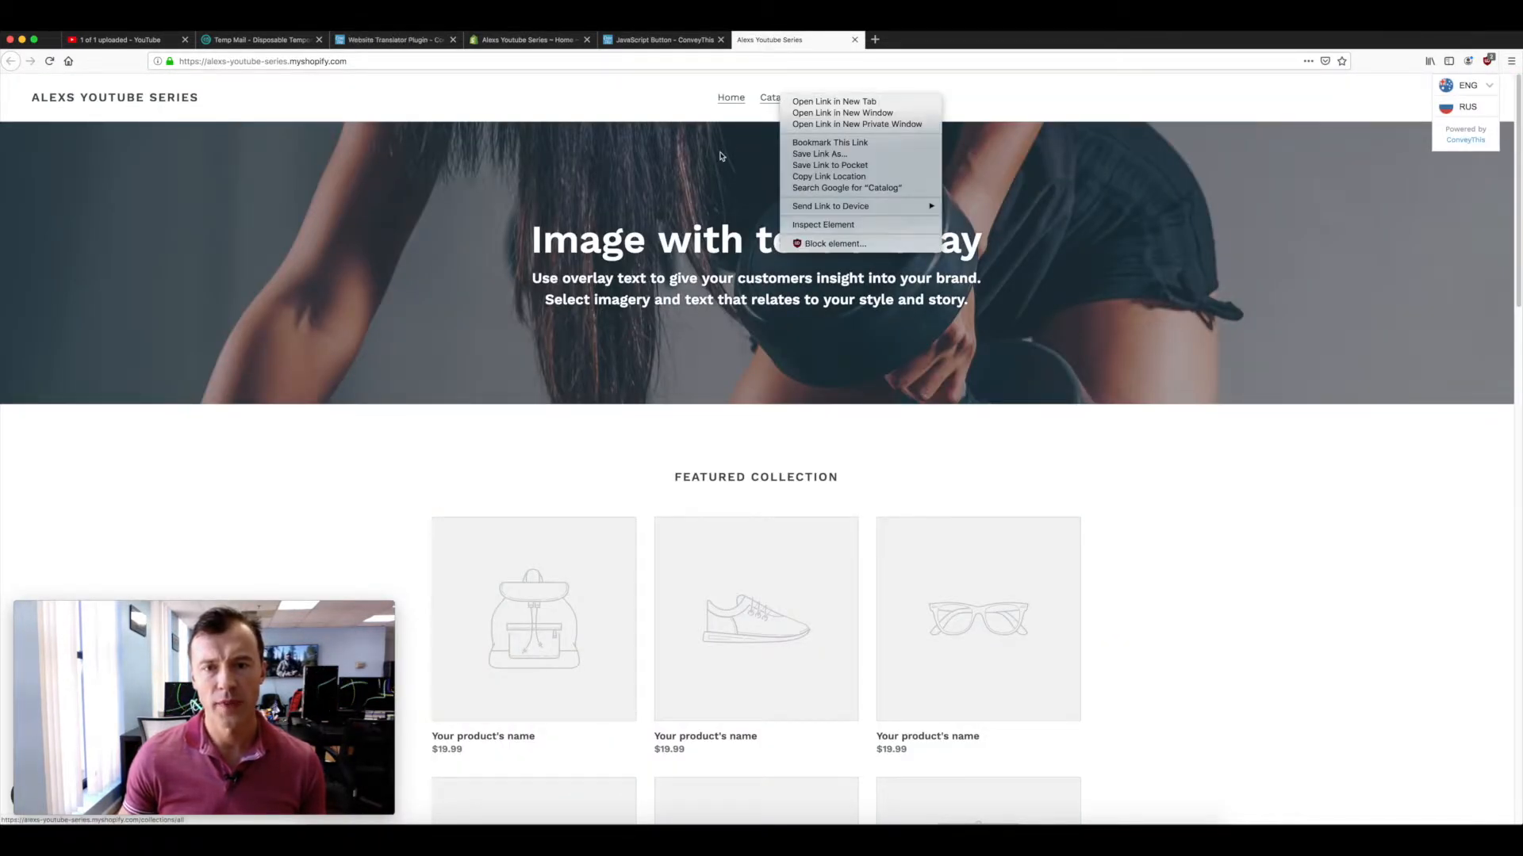
key("Escape")
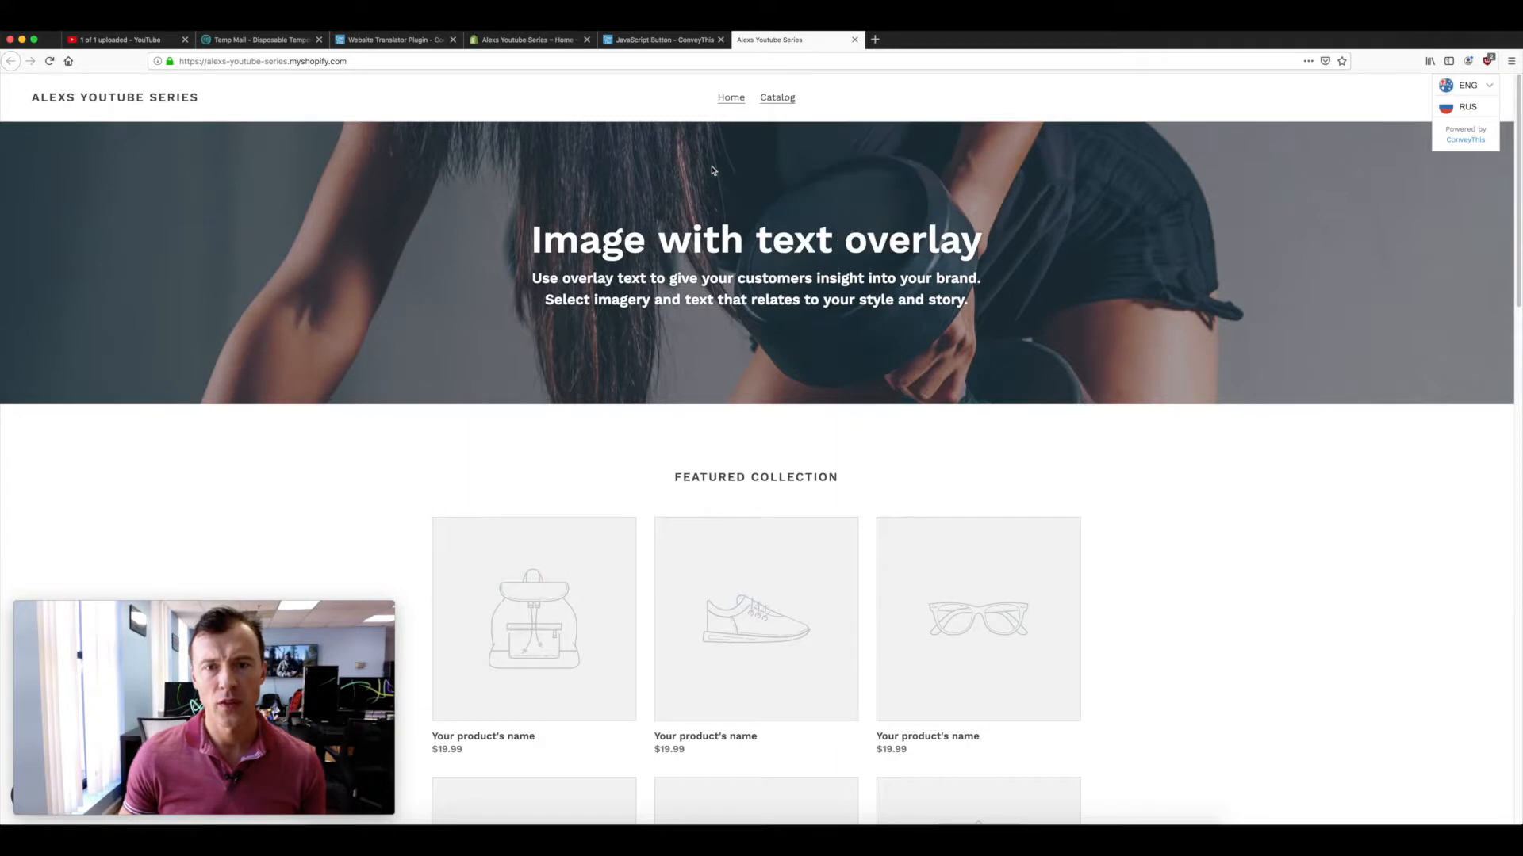
right_click(775, 99)
left_click(752, 123)
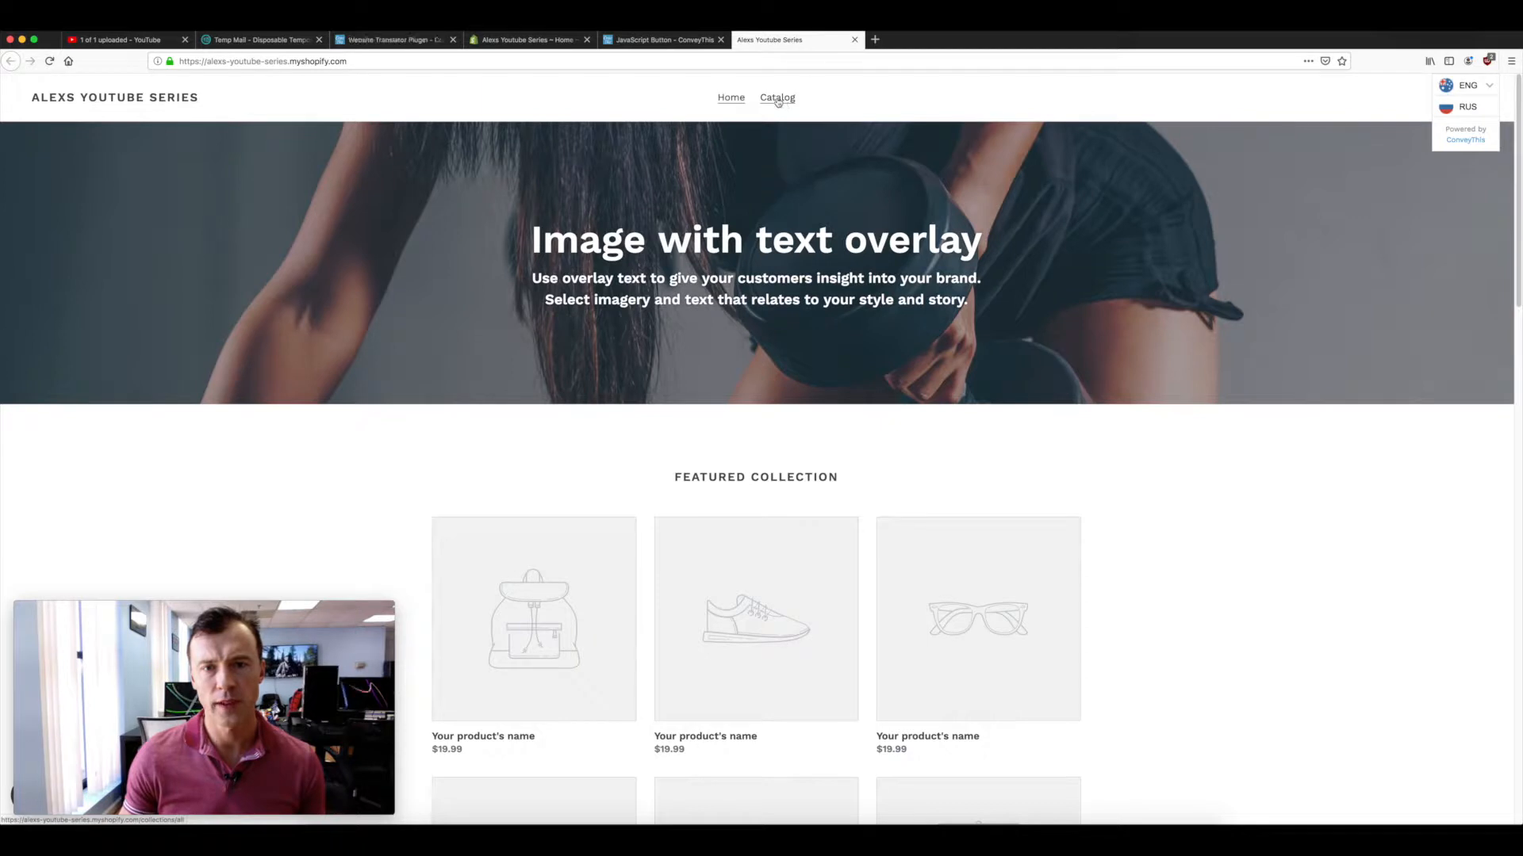
right_click(778, 97)
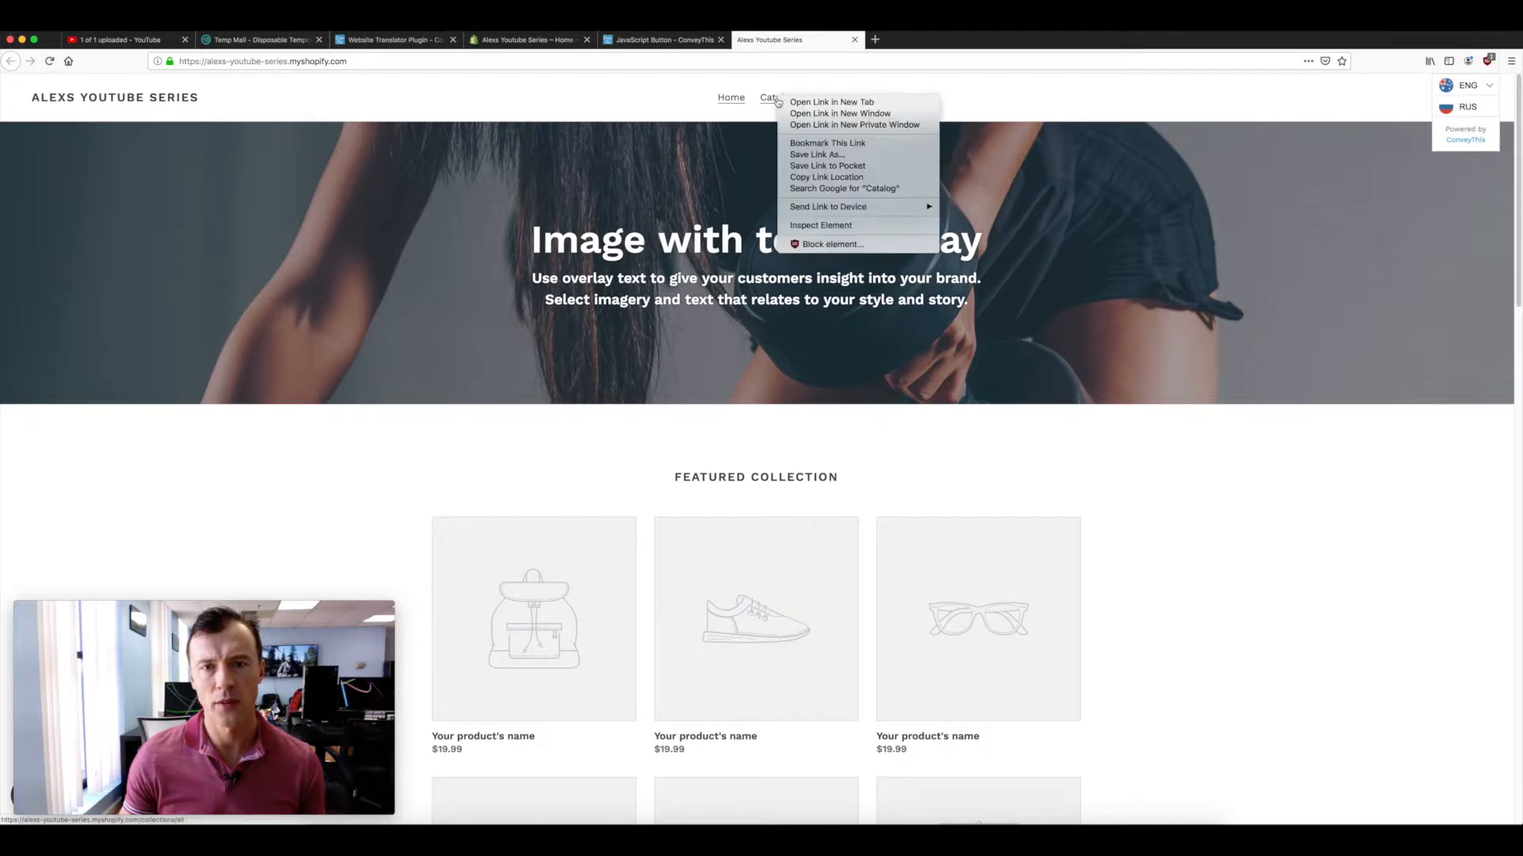
left_click(837, 226)
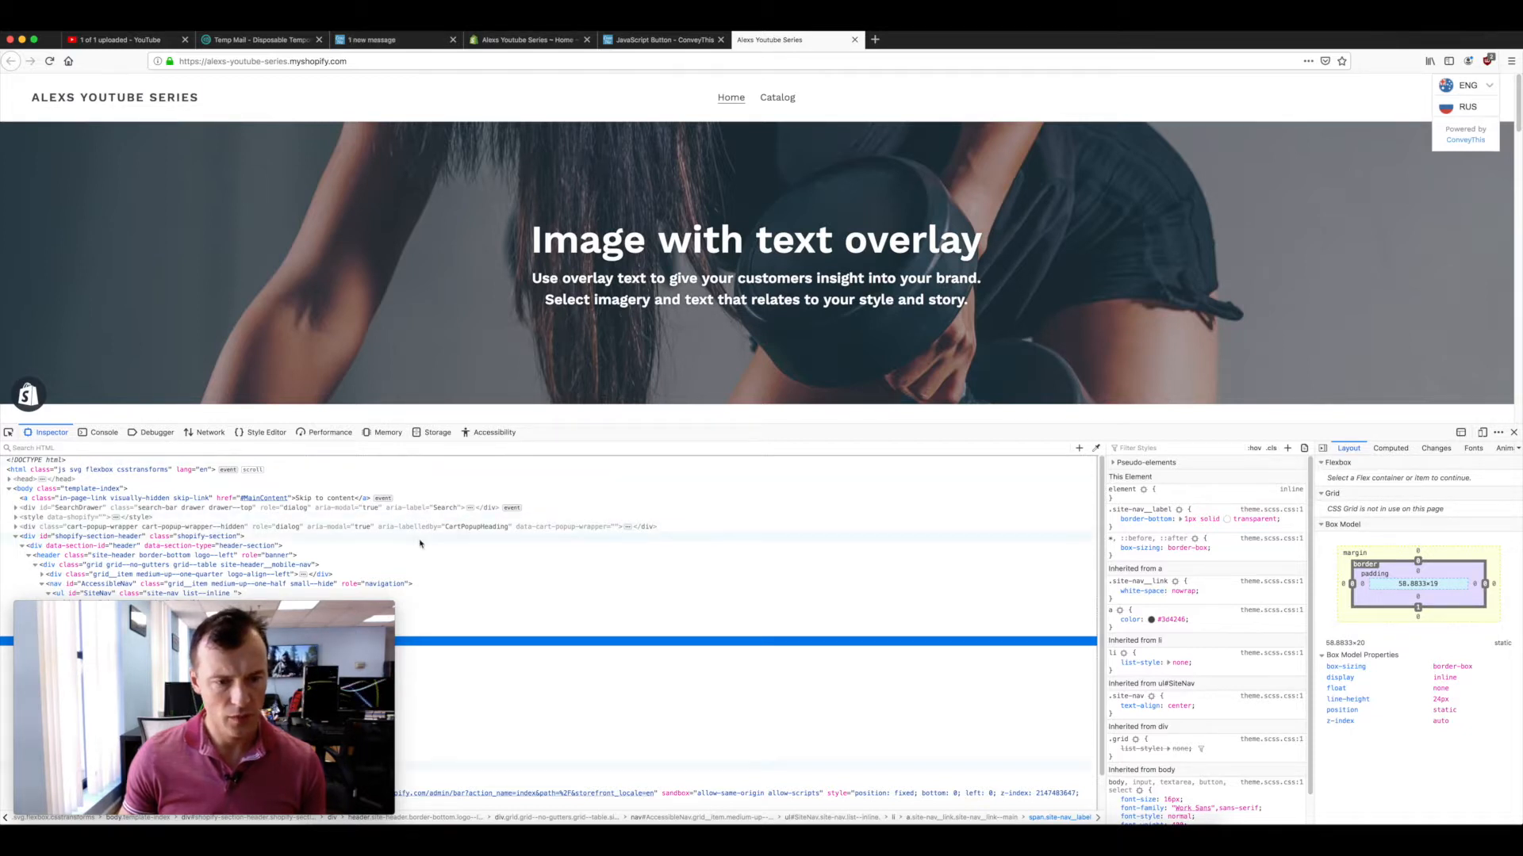
scroll(432, 546, "down", 2)
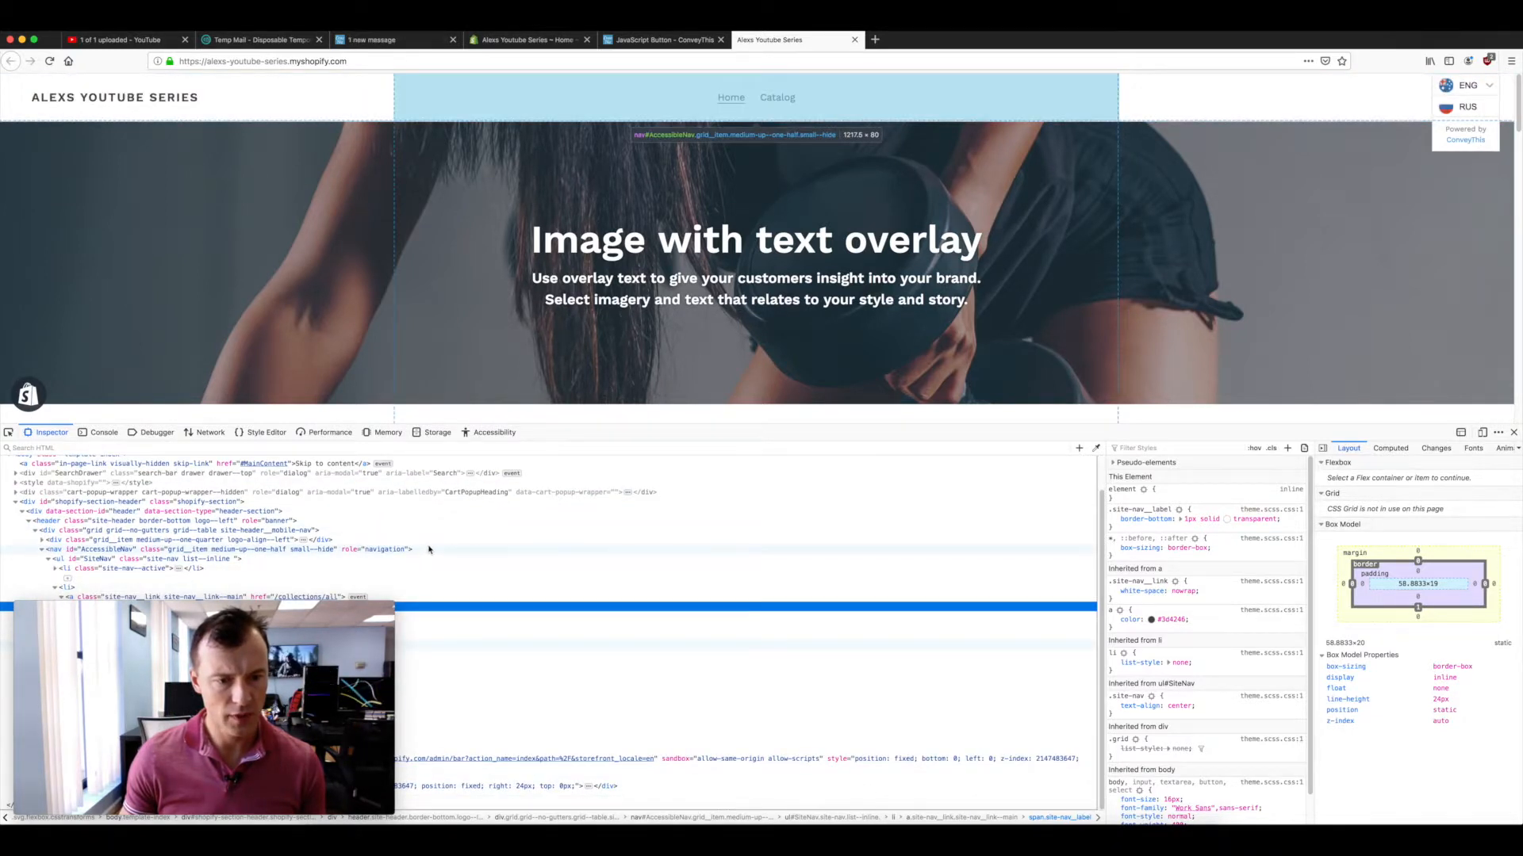
mouse_move(261, 608)
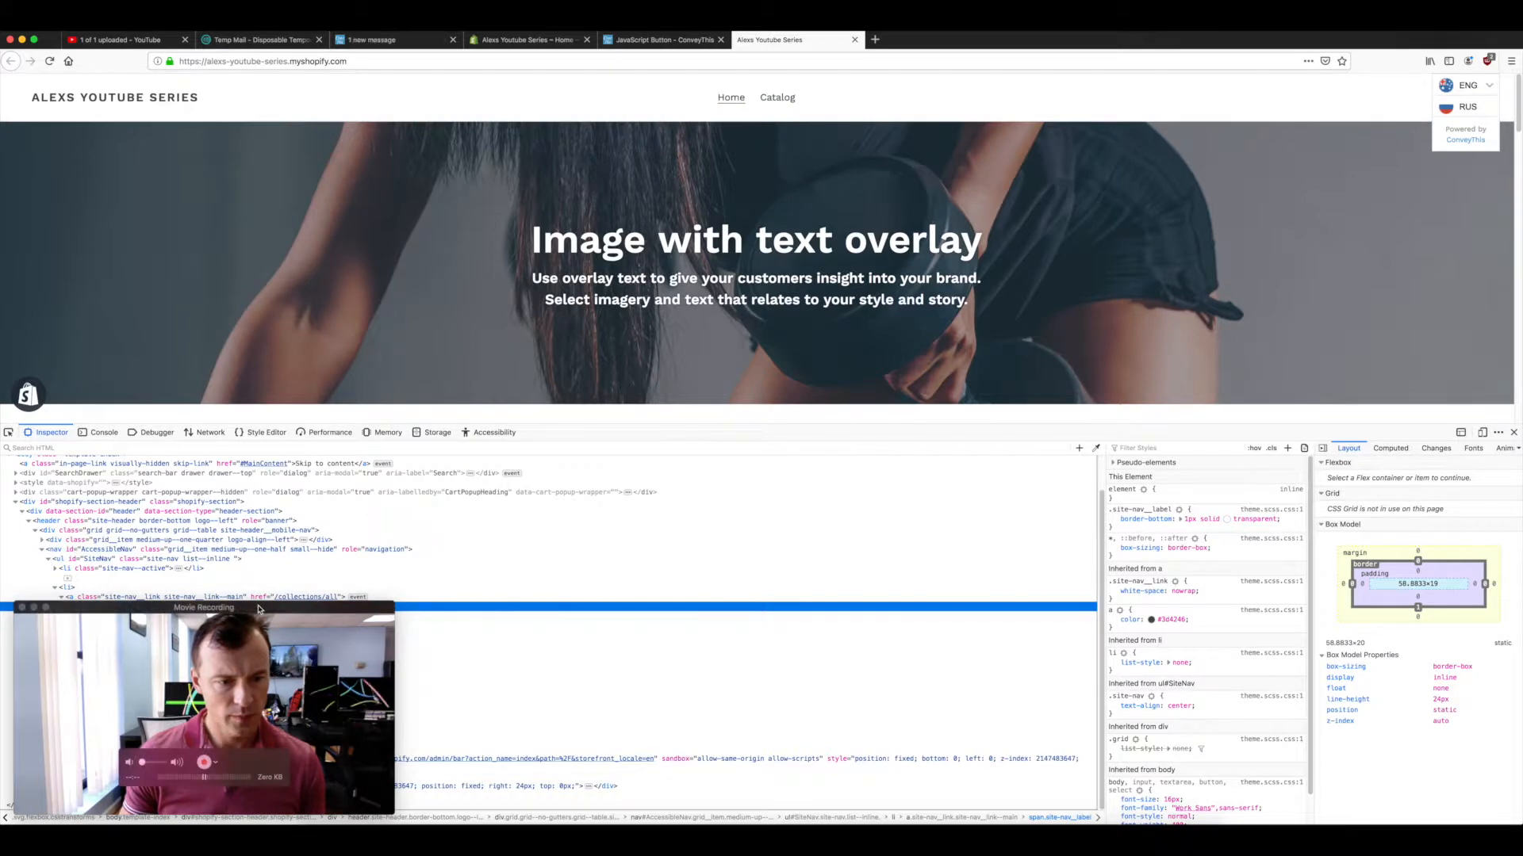
left_click_drag(259, 608, 270, 145)
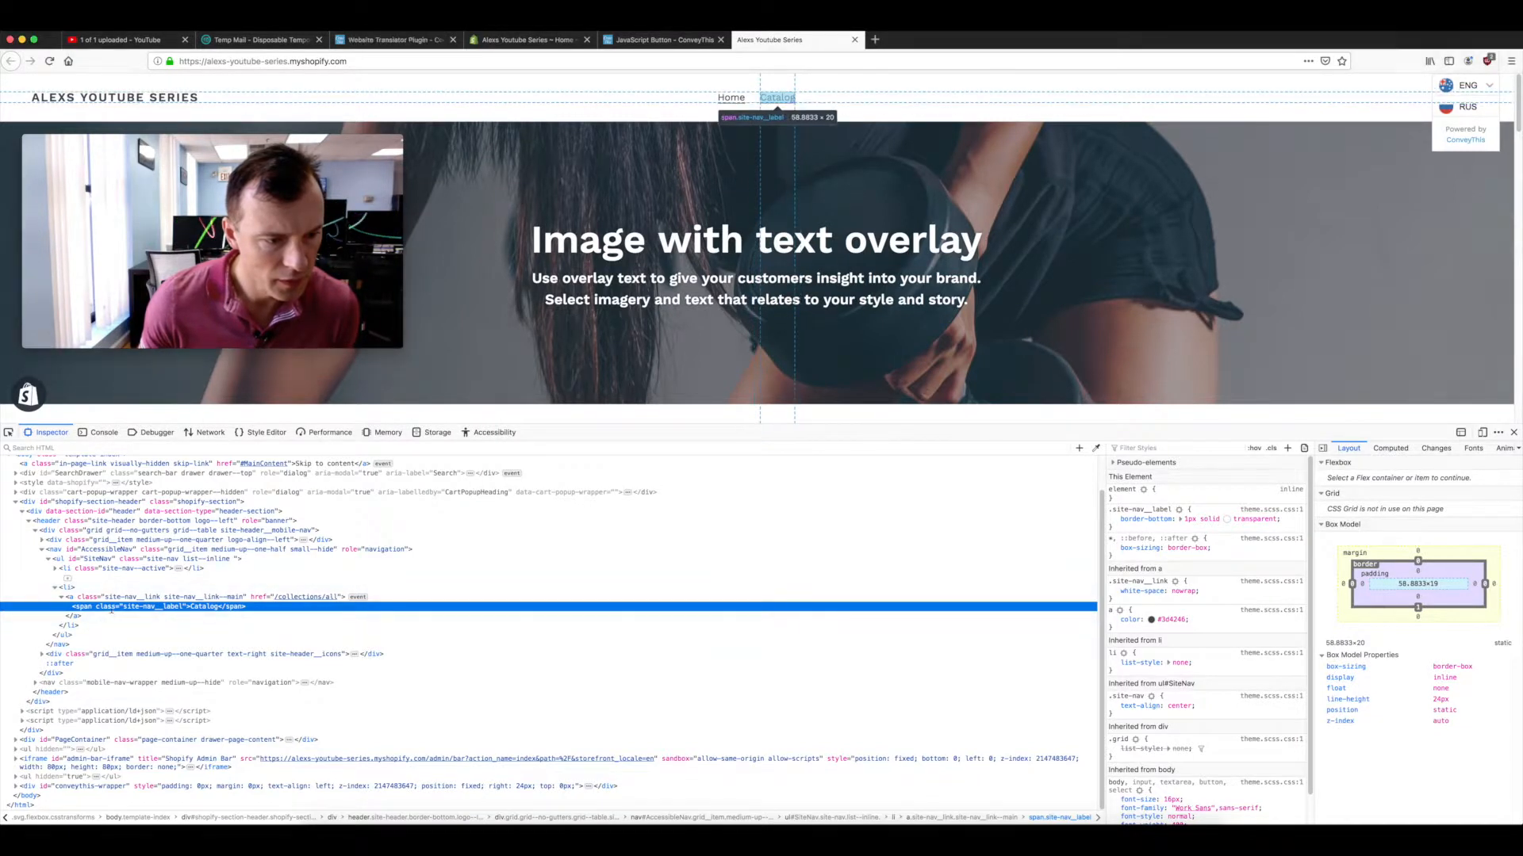
- Copy the class name site-nav__label from the Catalog span and enter it as the button's element id in the ConveyThis settings
double_click(136, 607)
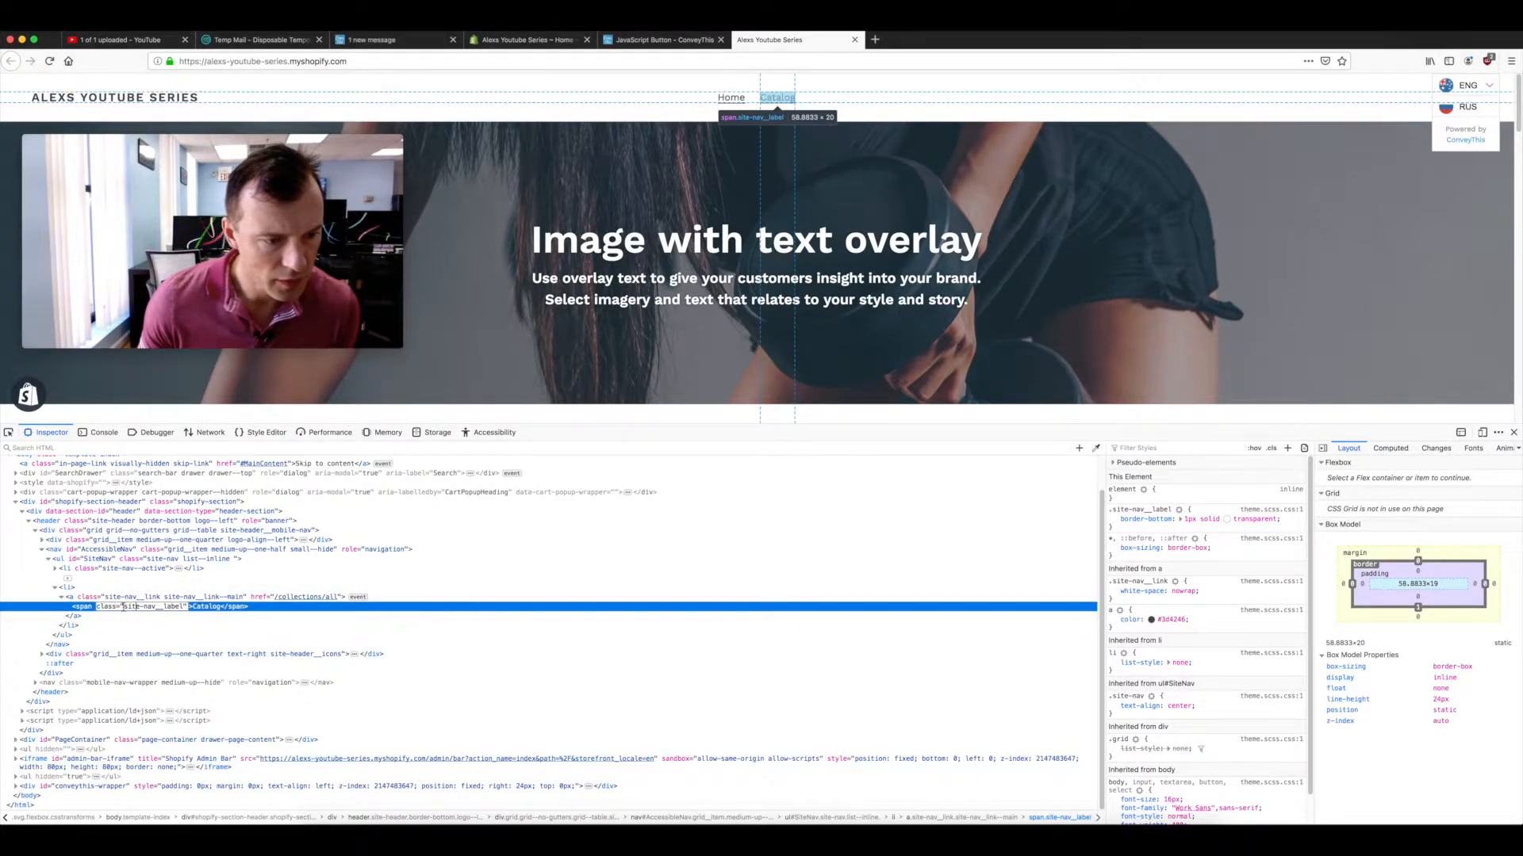
right_click(168, 605)
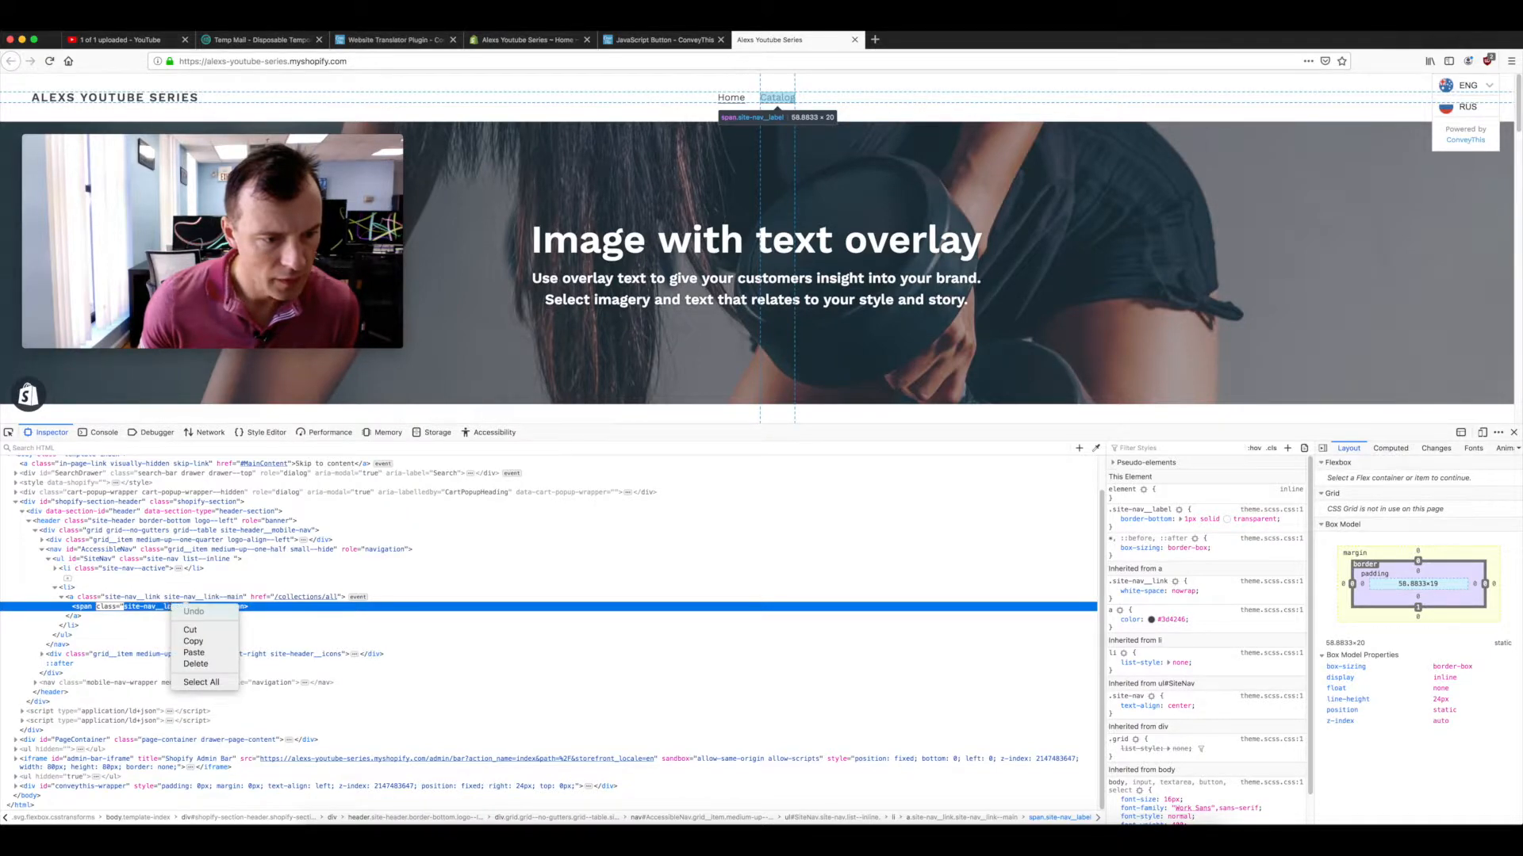
left_click(169, 631)
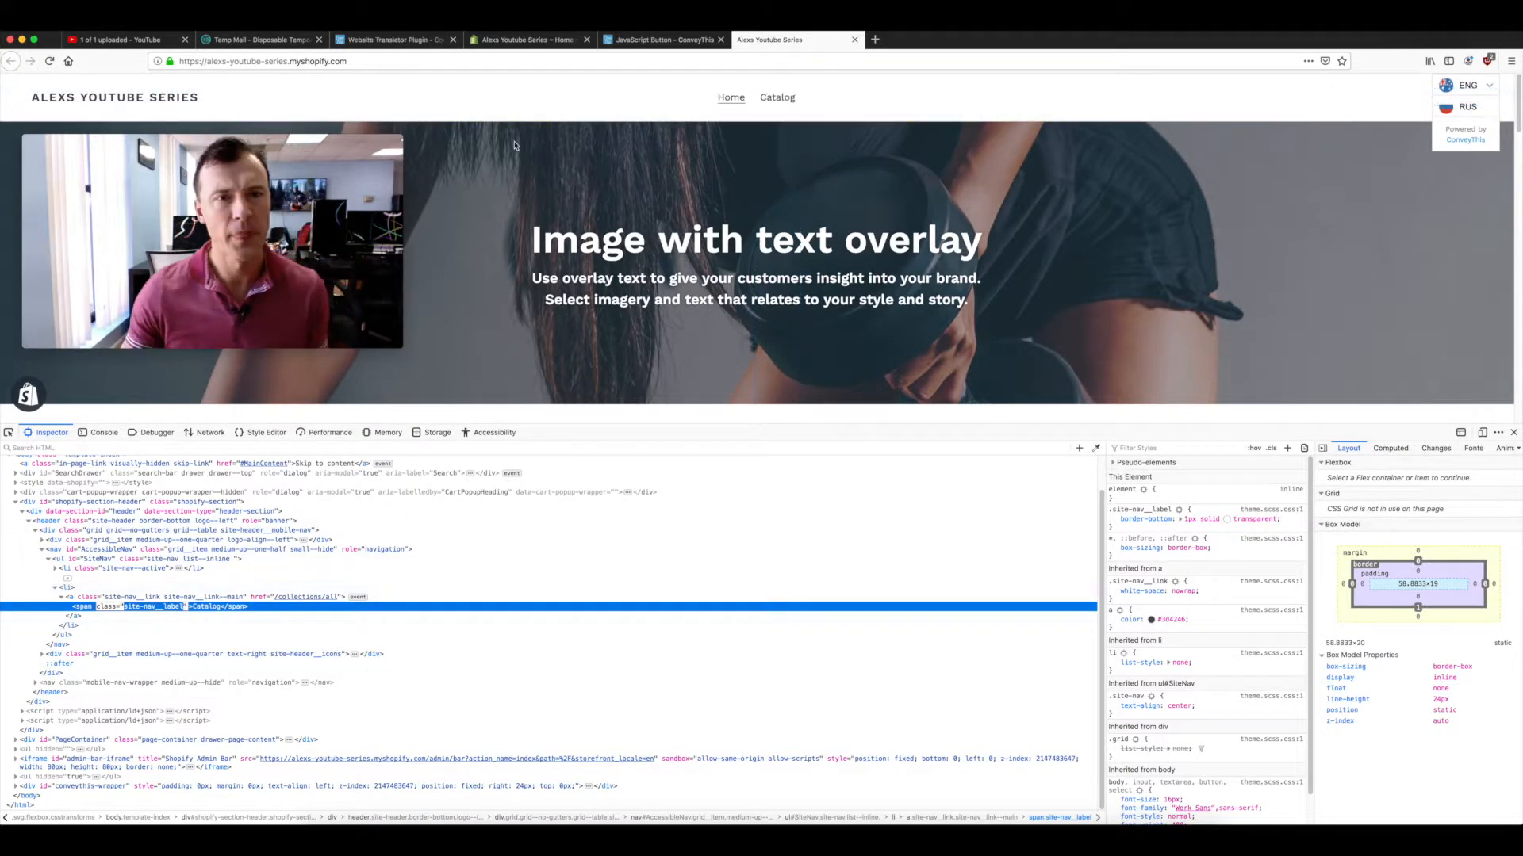
left_click(639, 42)
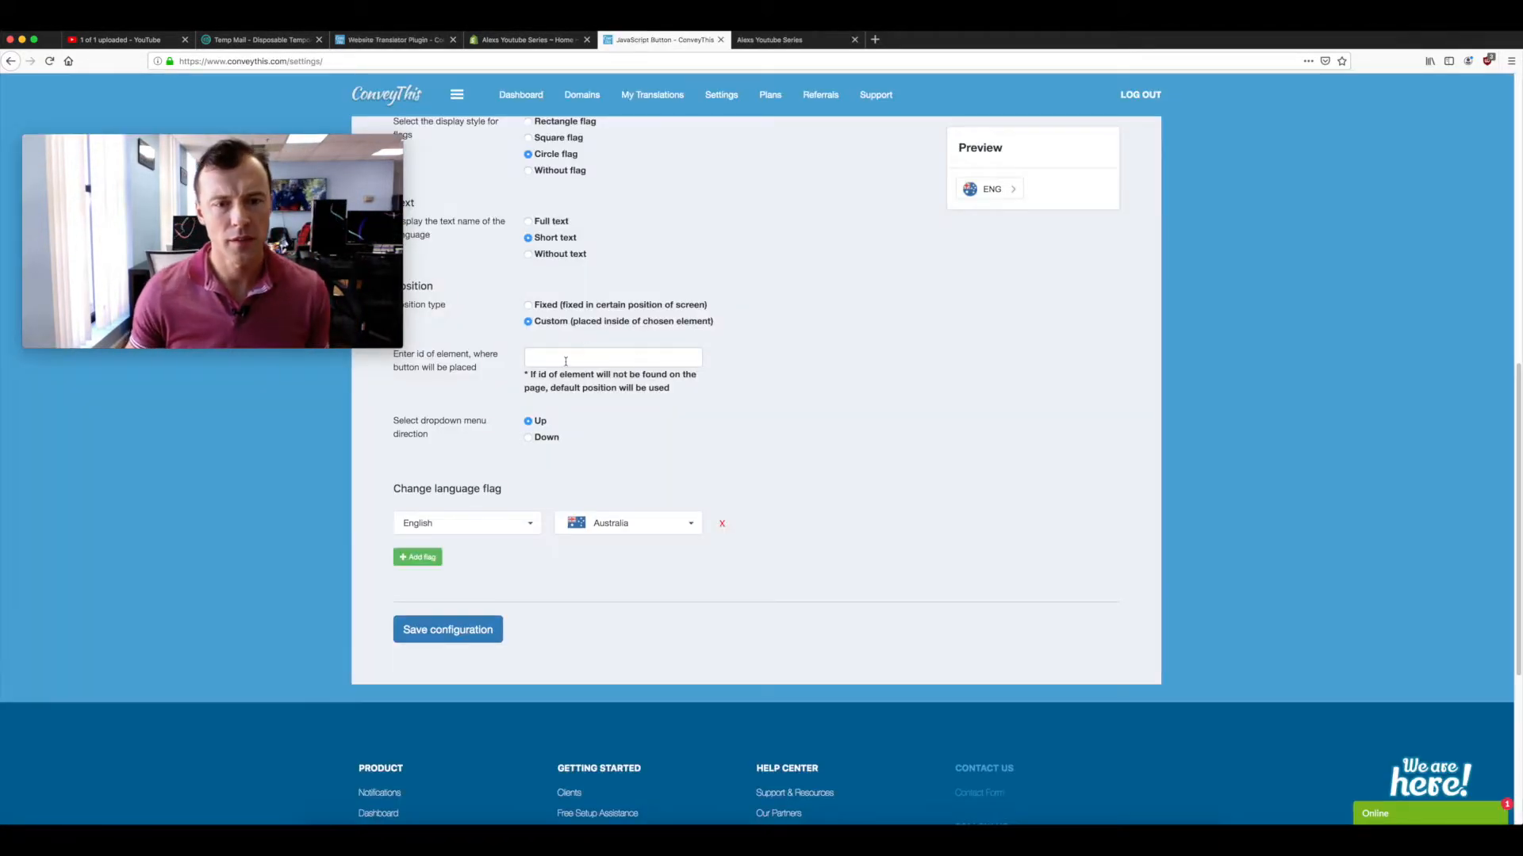
right_click(563, 359)
left_click(596, 406)
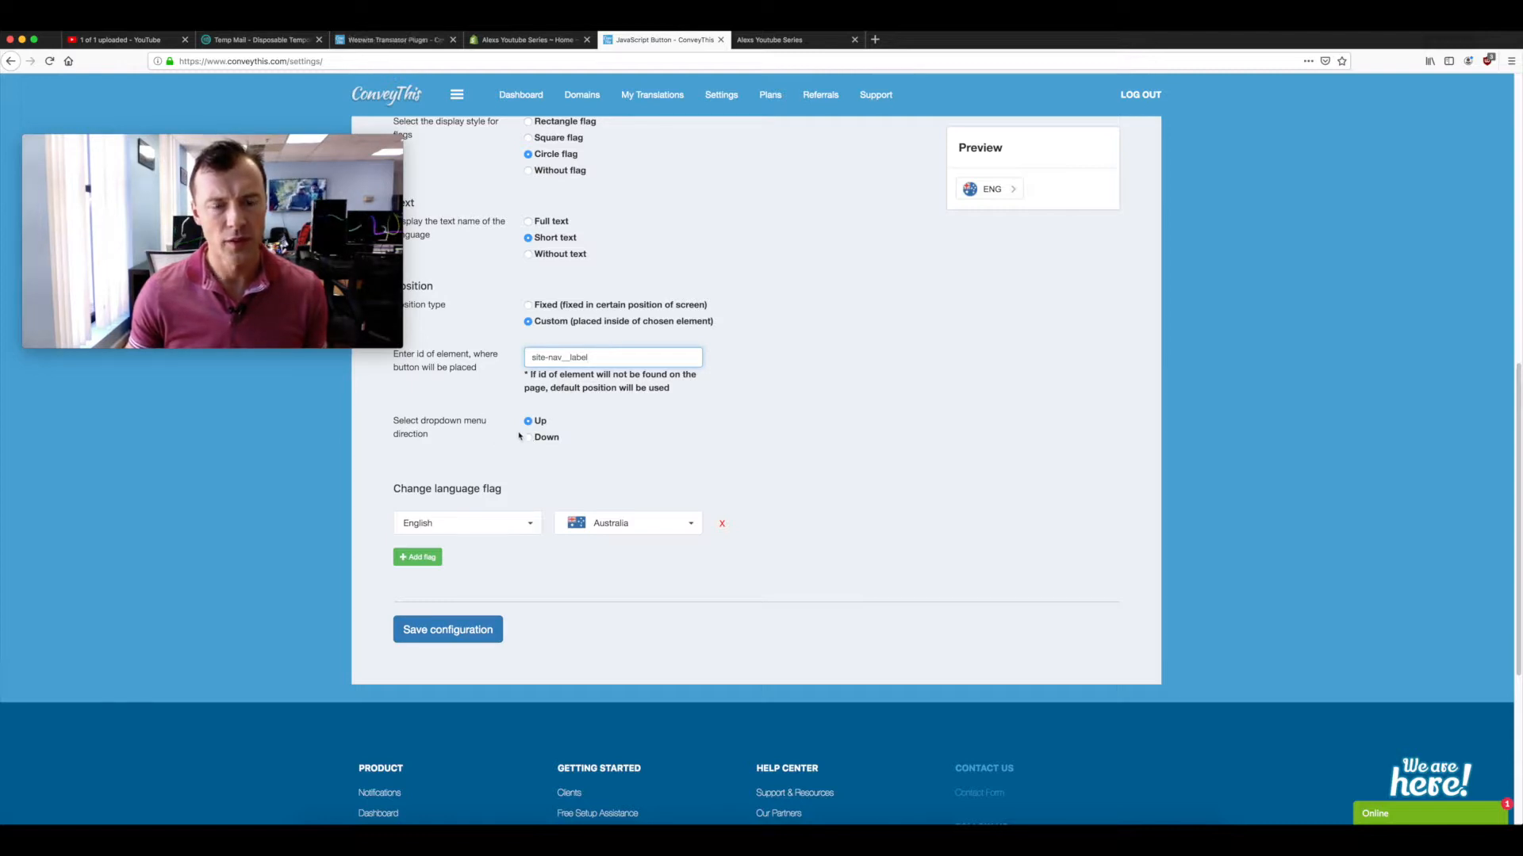
- Set the language button's dropdown menu direction to Down and save the ConveyThis configuration
left_click(773, 40)
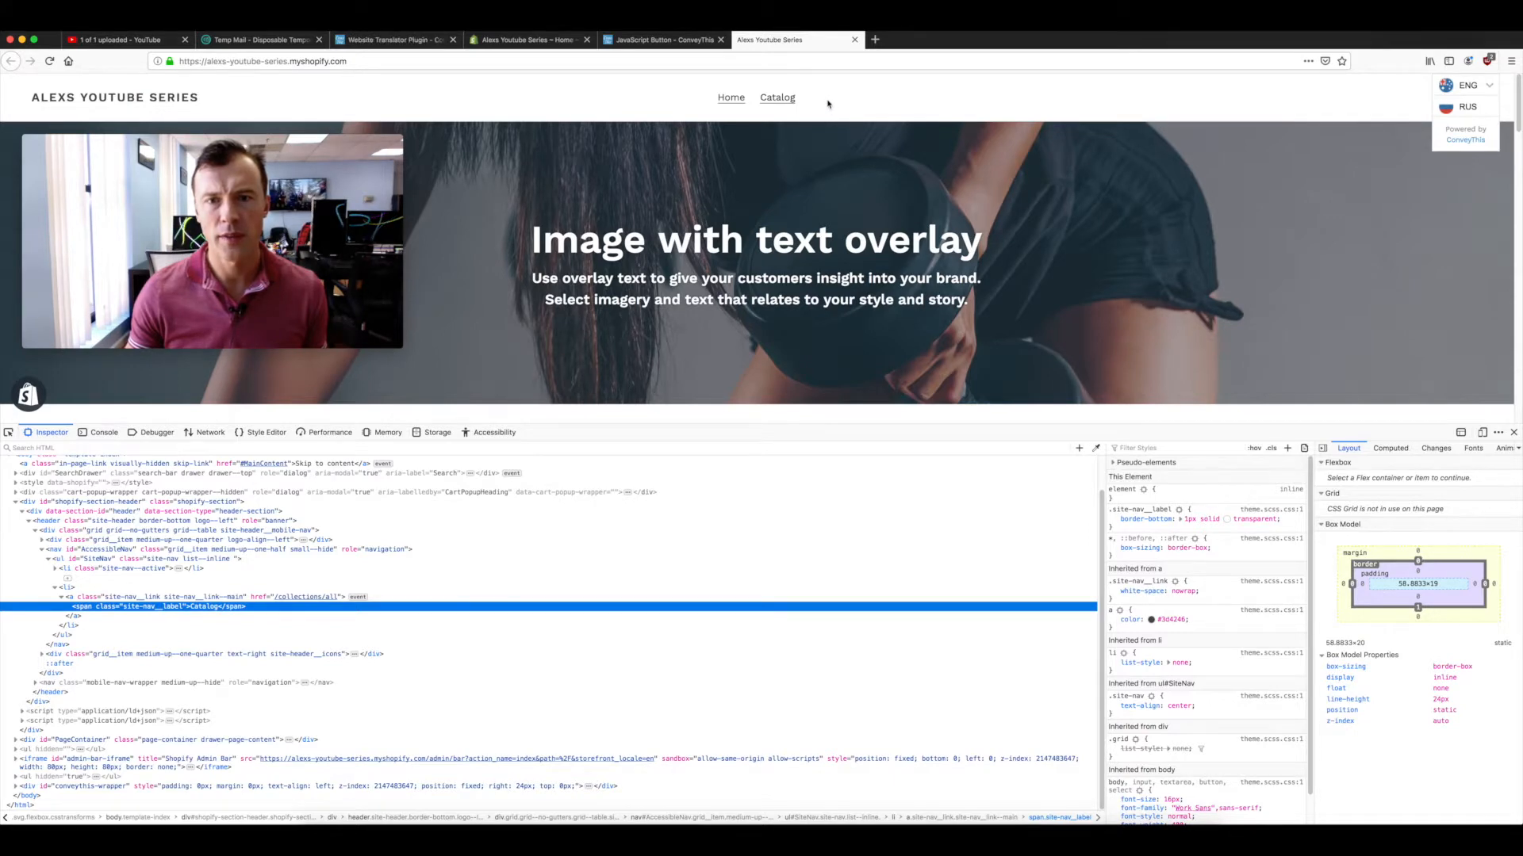
left_click(665, 39)
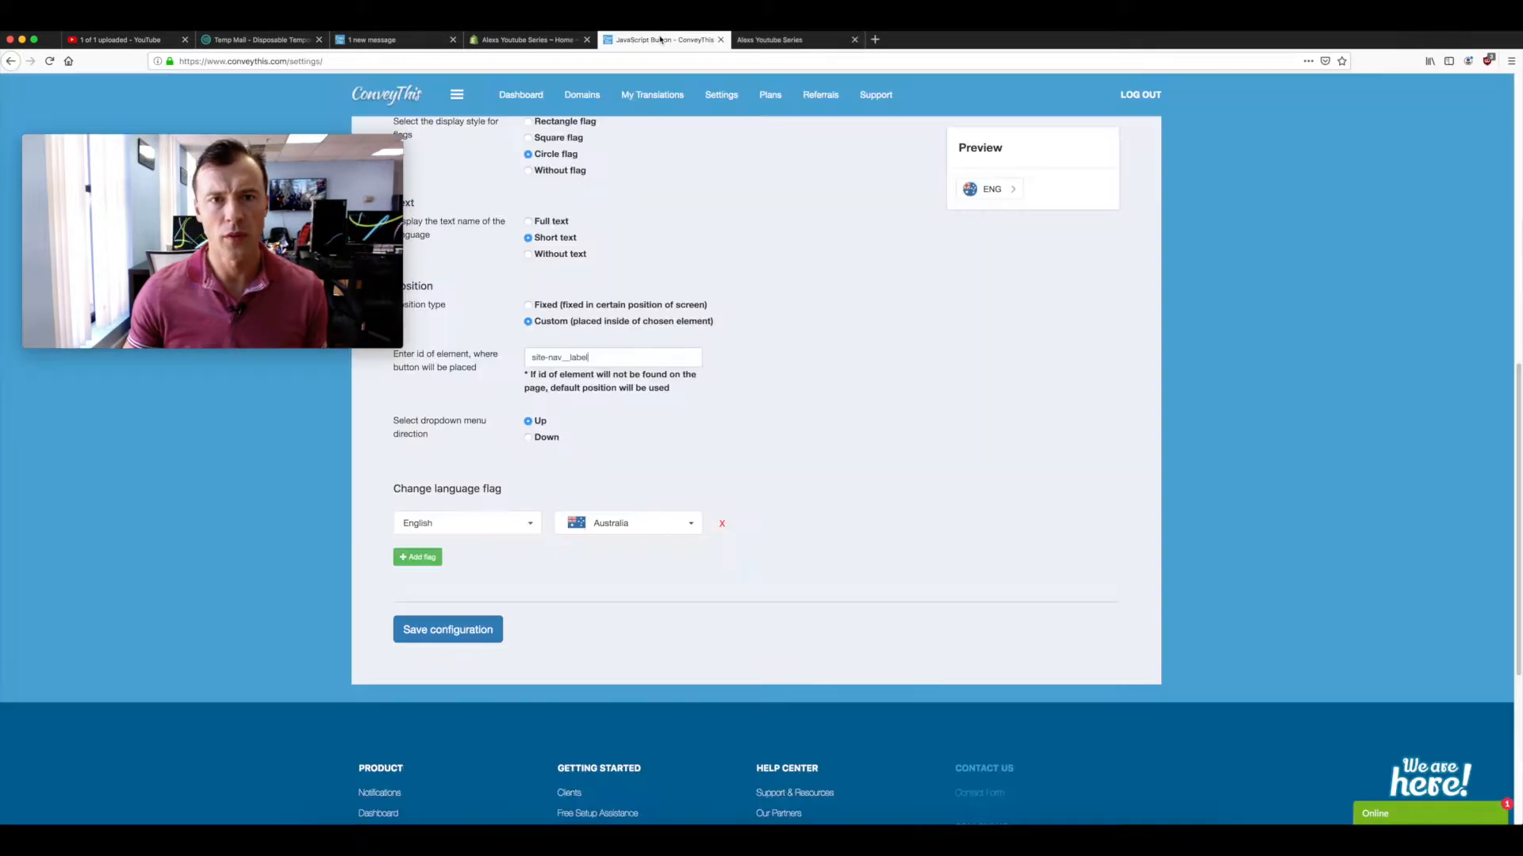
left_click(527, 438)
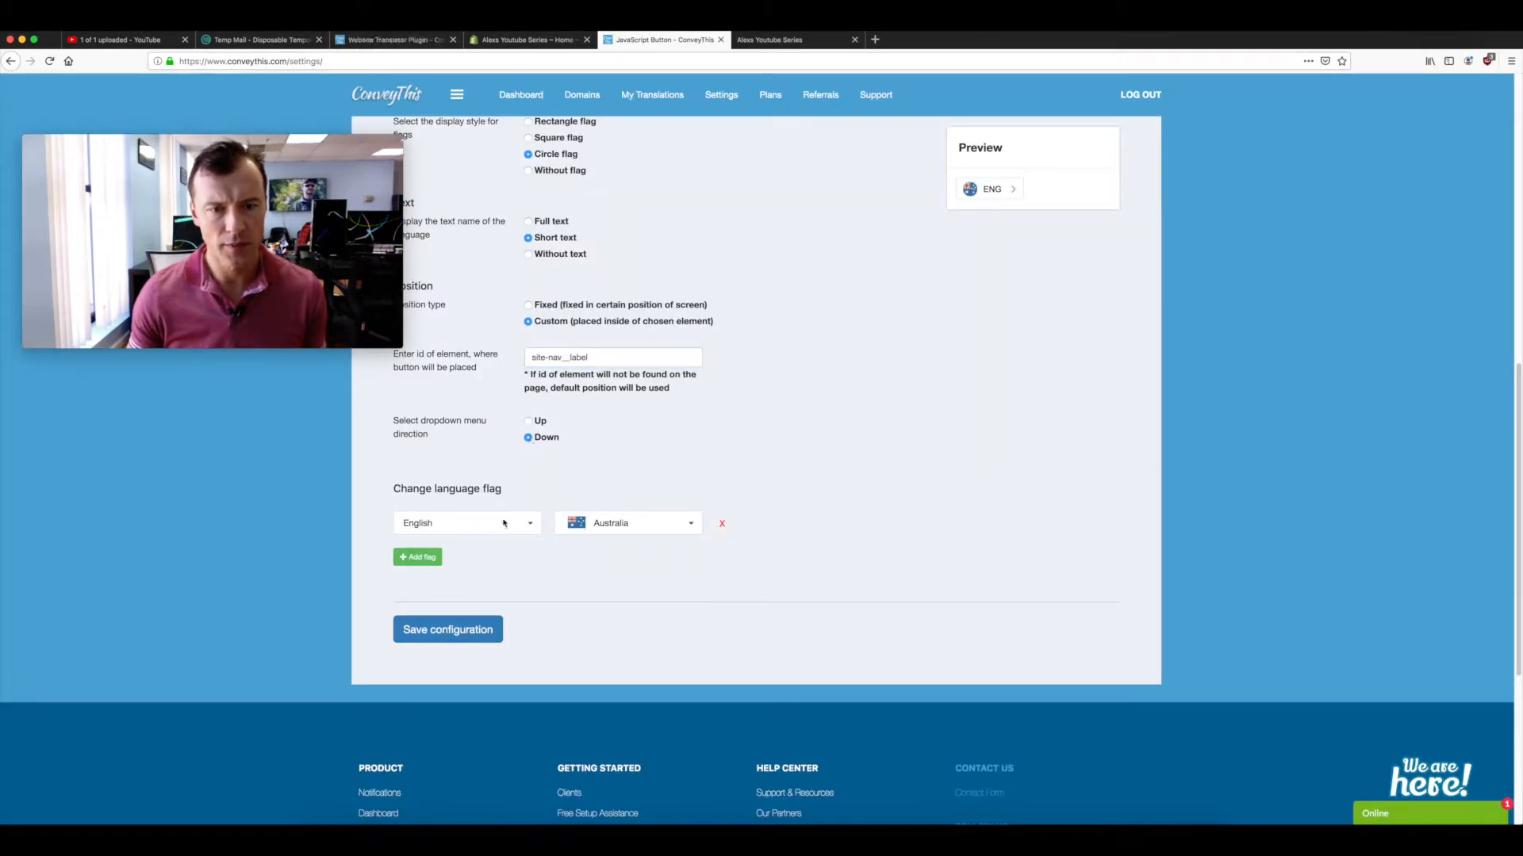
left_click(452, 642)
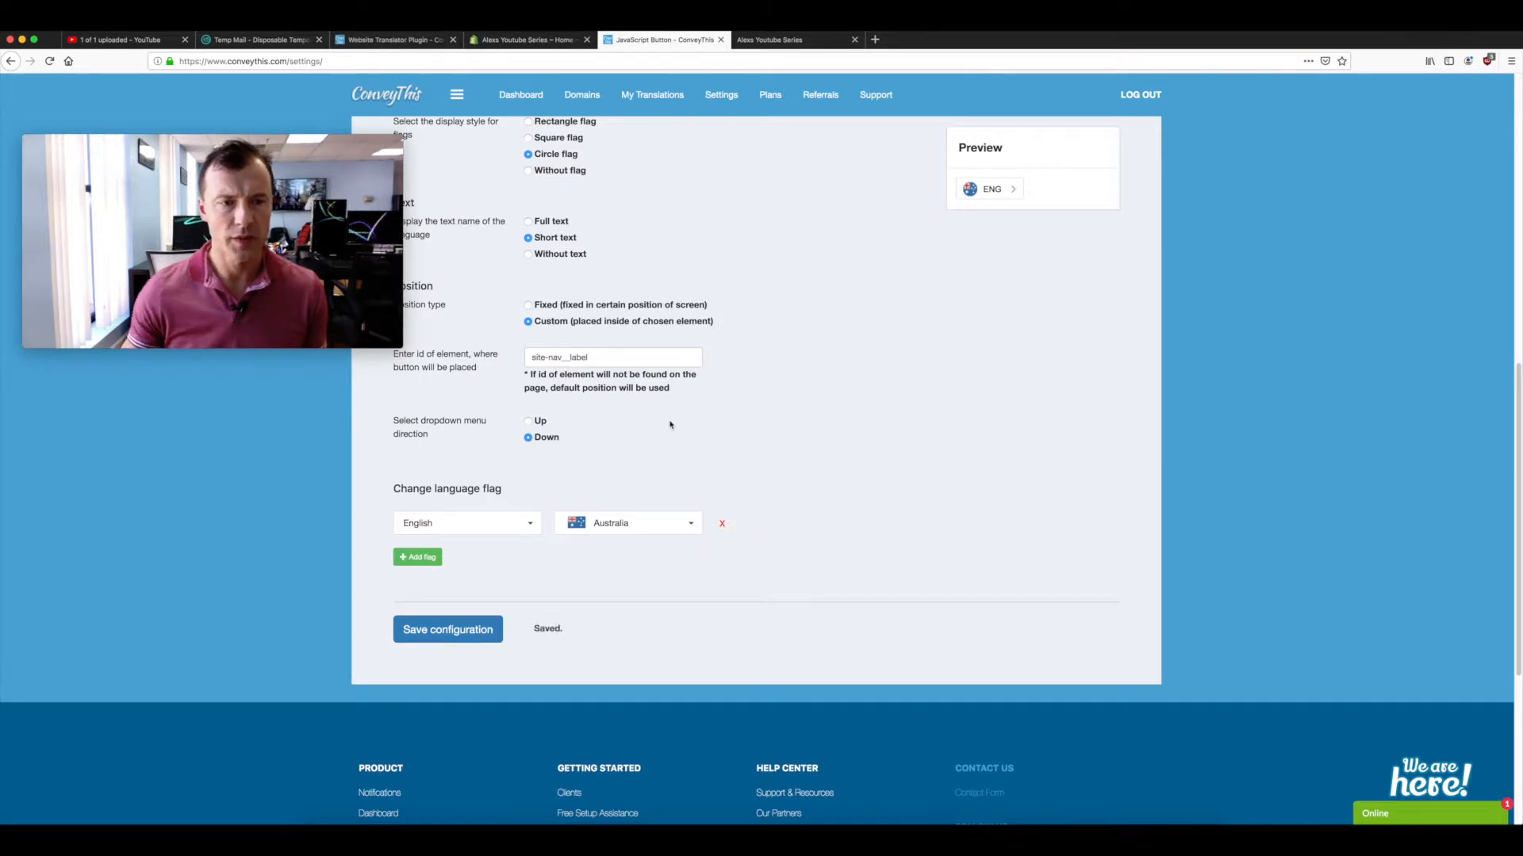
- Reload the Shopify storefront and check where the language button sits relative to the Home and Catalog header menu
left_click(758, 41)
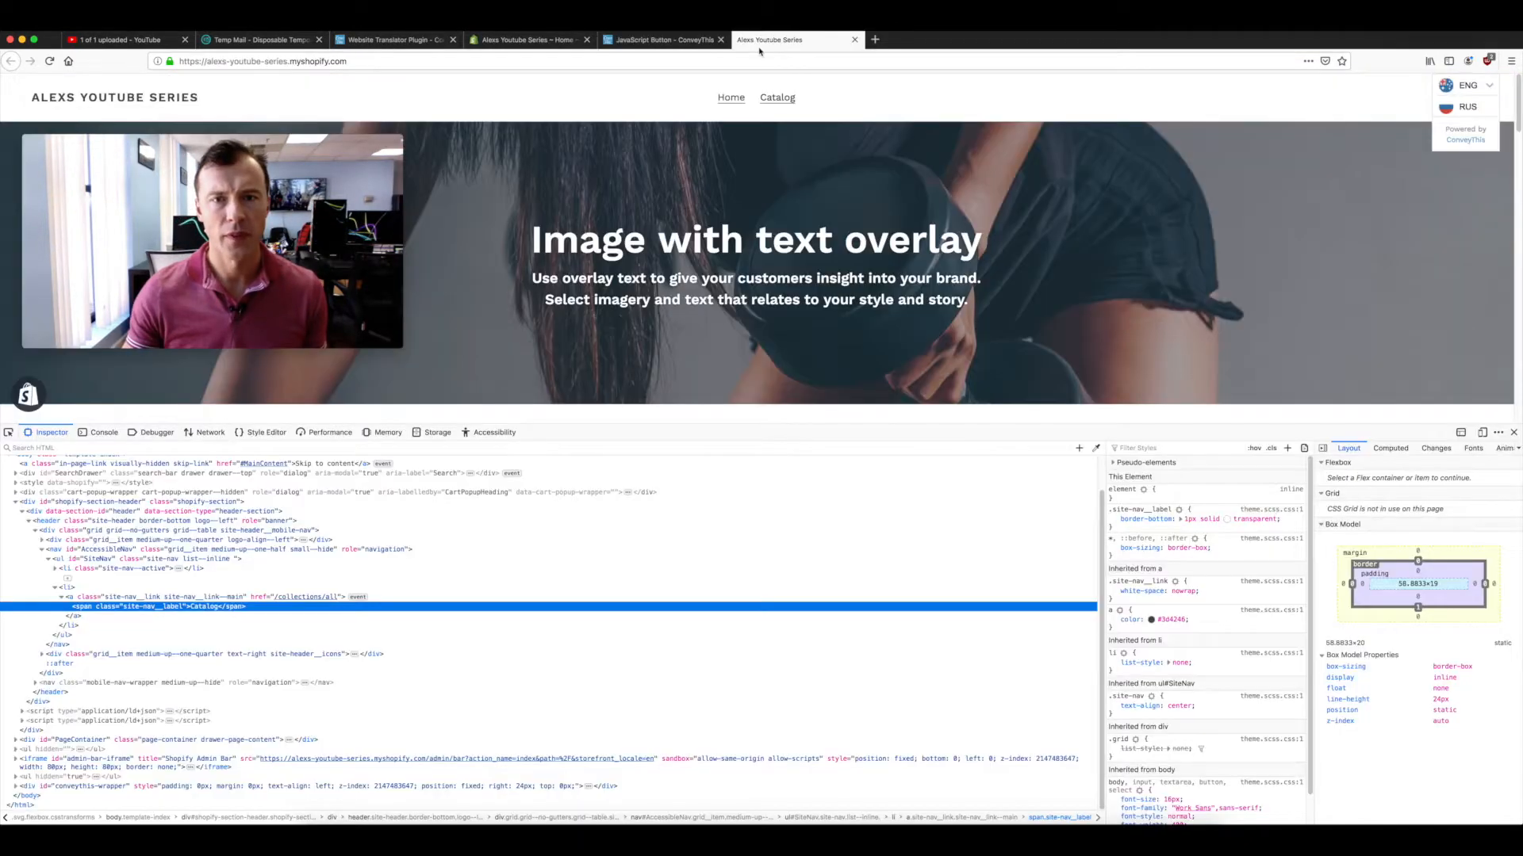
left_click(49, 61)
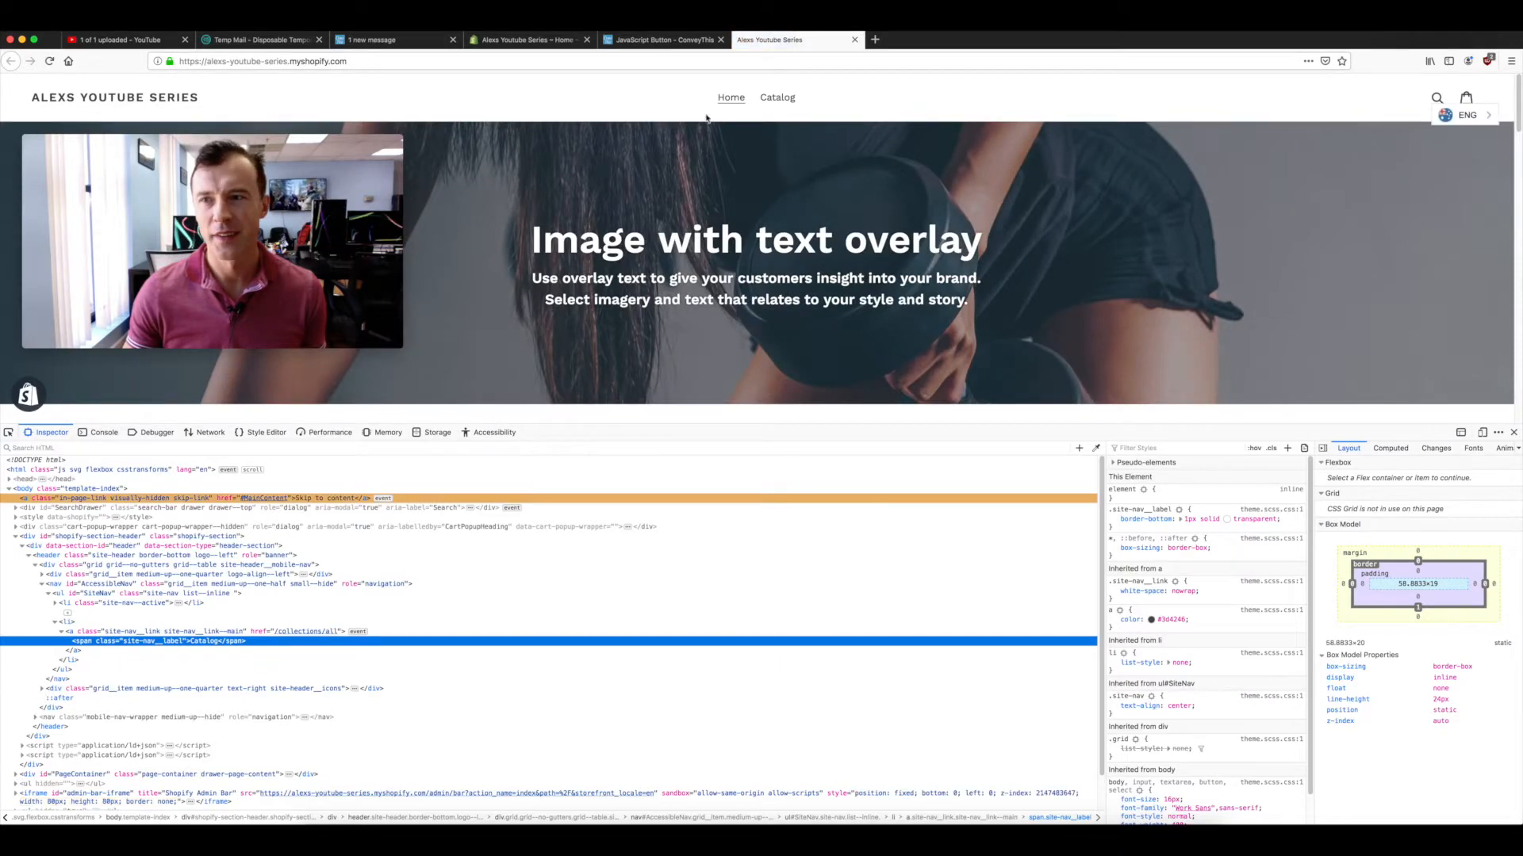
scroll(1214, 180, "down", 4)
scroll(1214, 180, "up", 4)
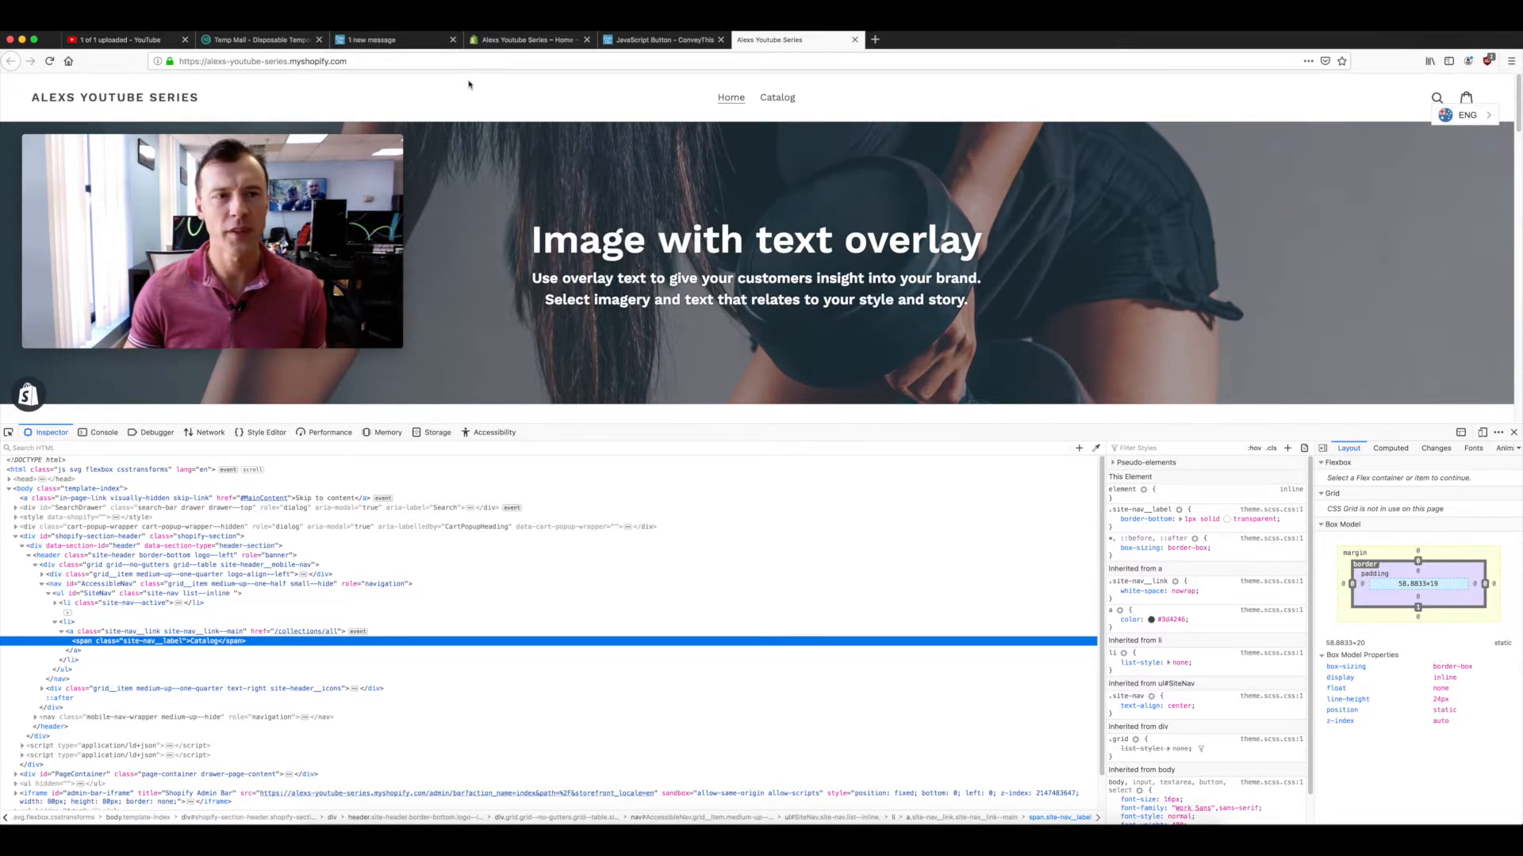
left_click_drag(331, 80, 886, 121)
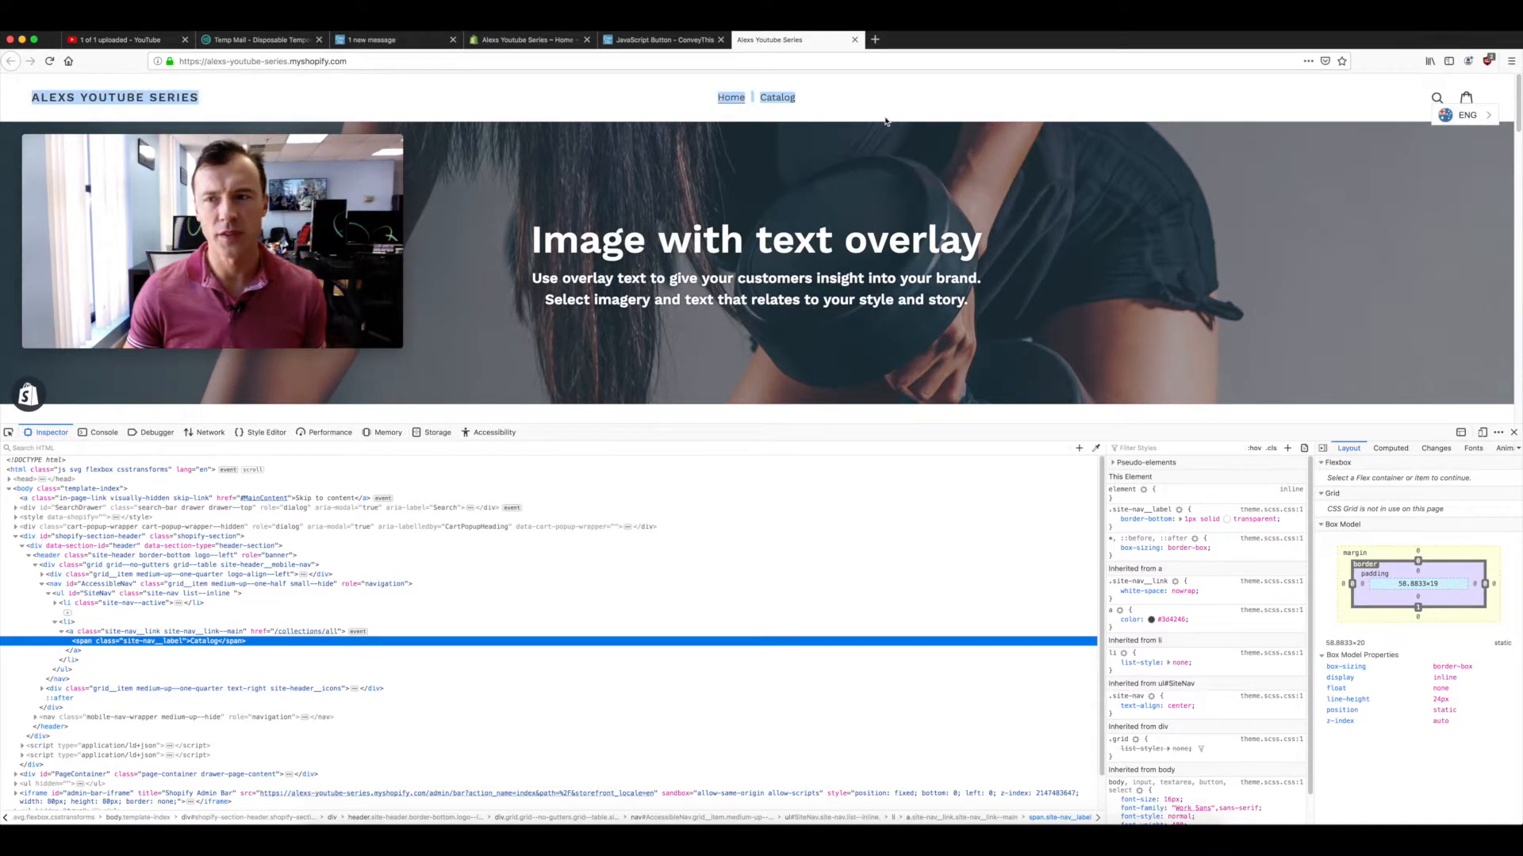
left_click(834, 104)
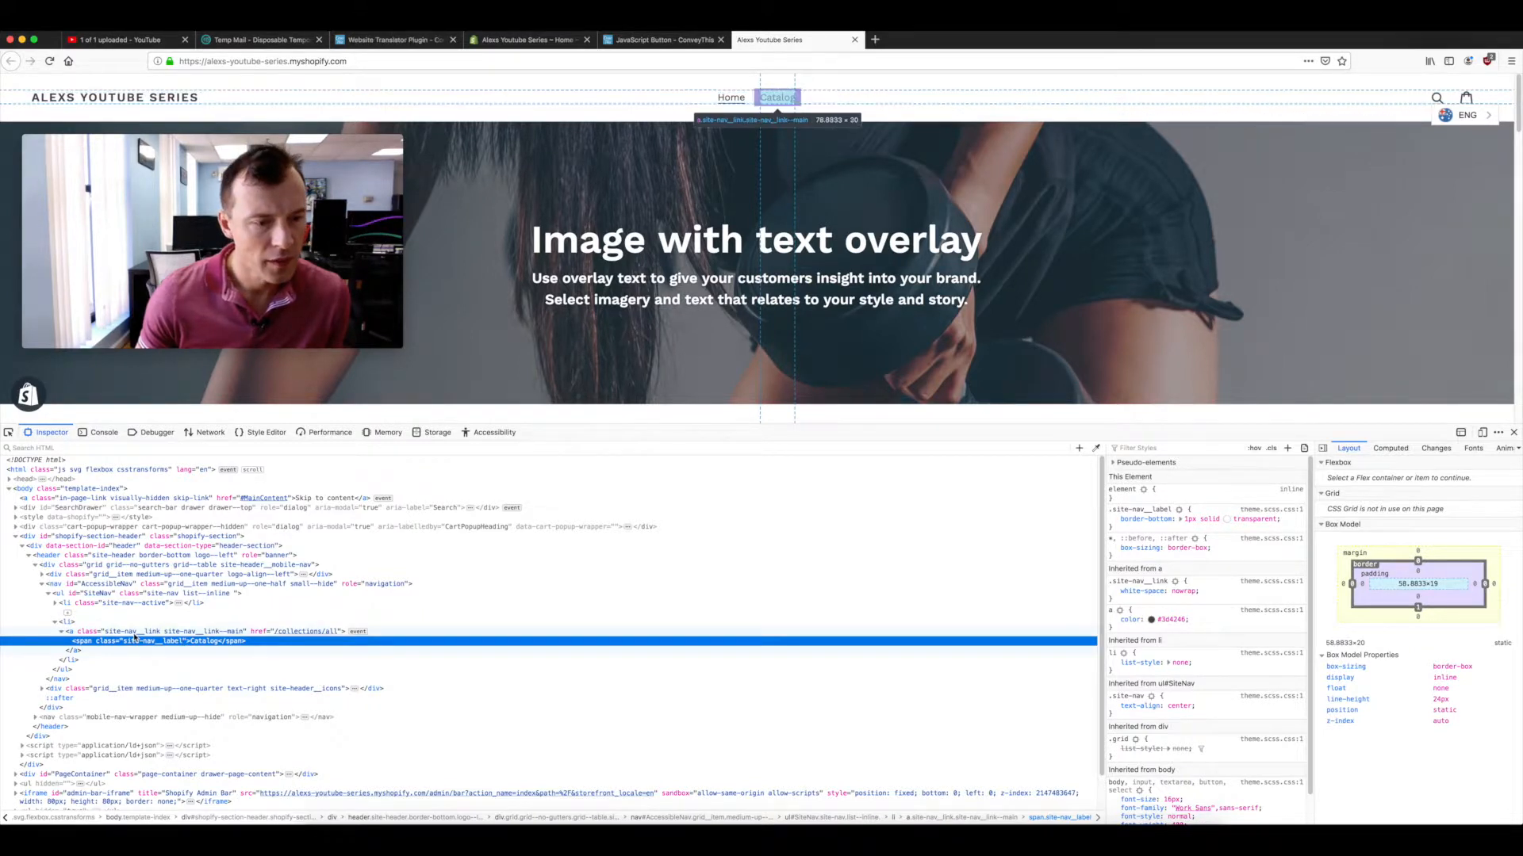
- Copy the class value "site-nav__link site-nav__link--main" from the Catalog link's HTML in the storefront inspector
double_click(184, 632)
left_click(185, 632)
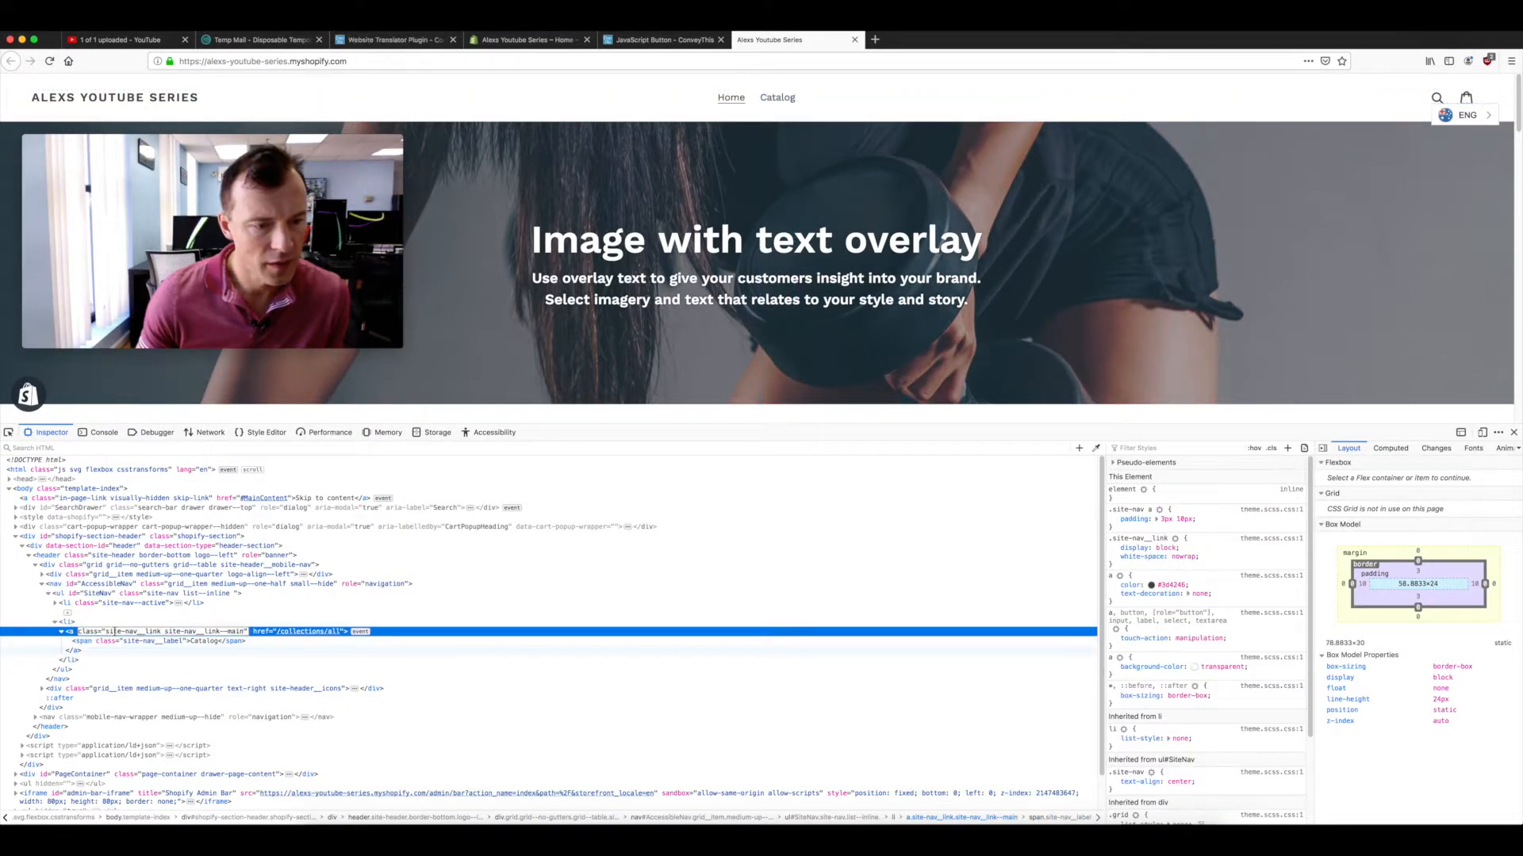
left_click_drag(106, 632, 187, 632)
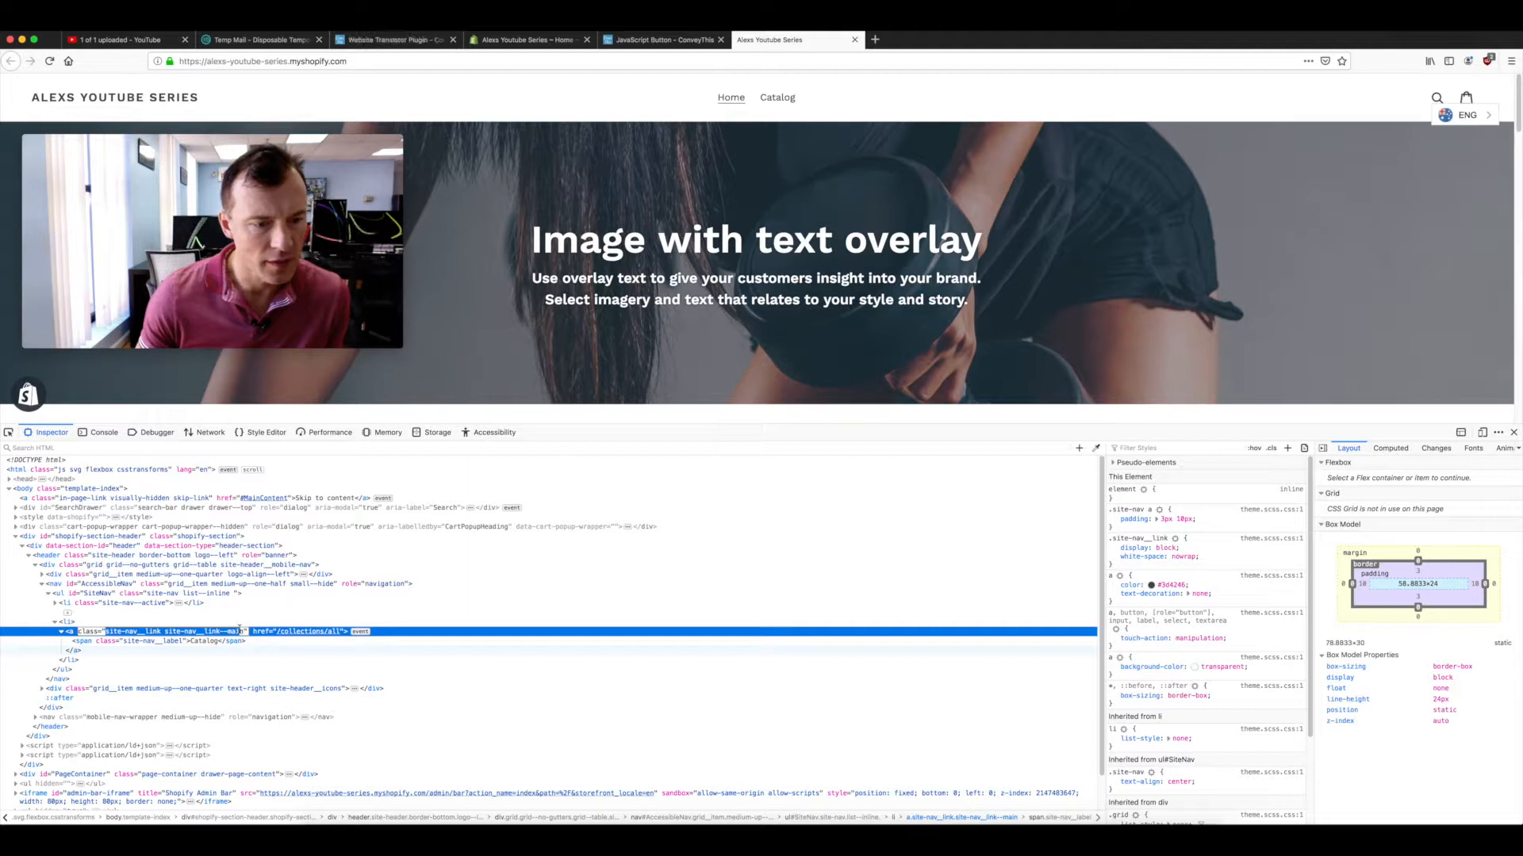
right_click(220, 630)
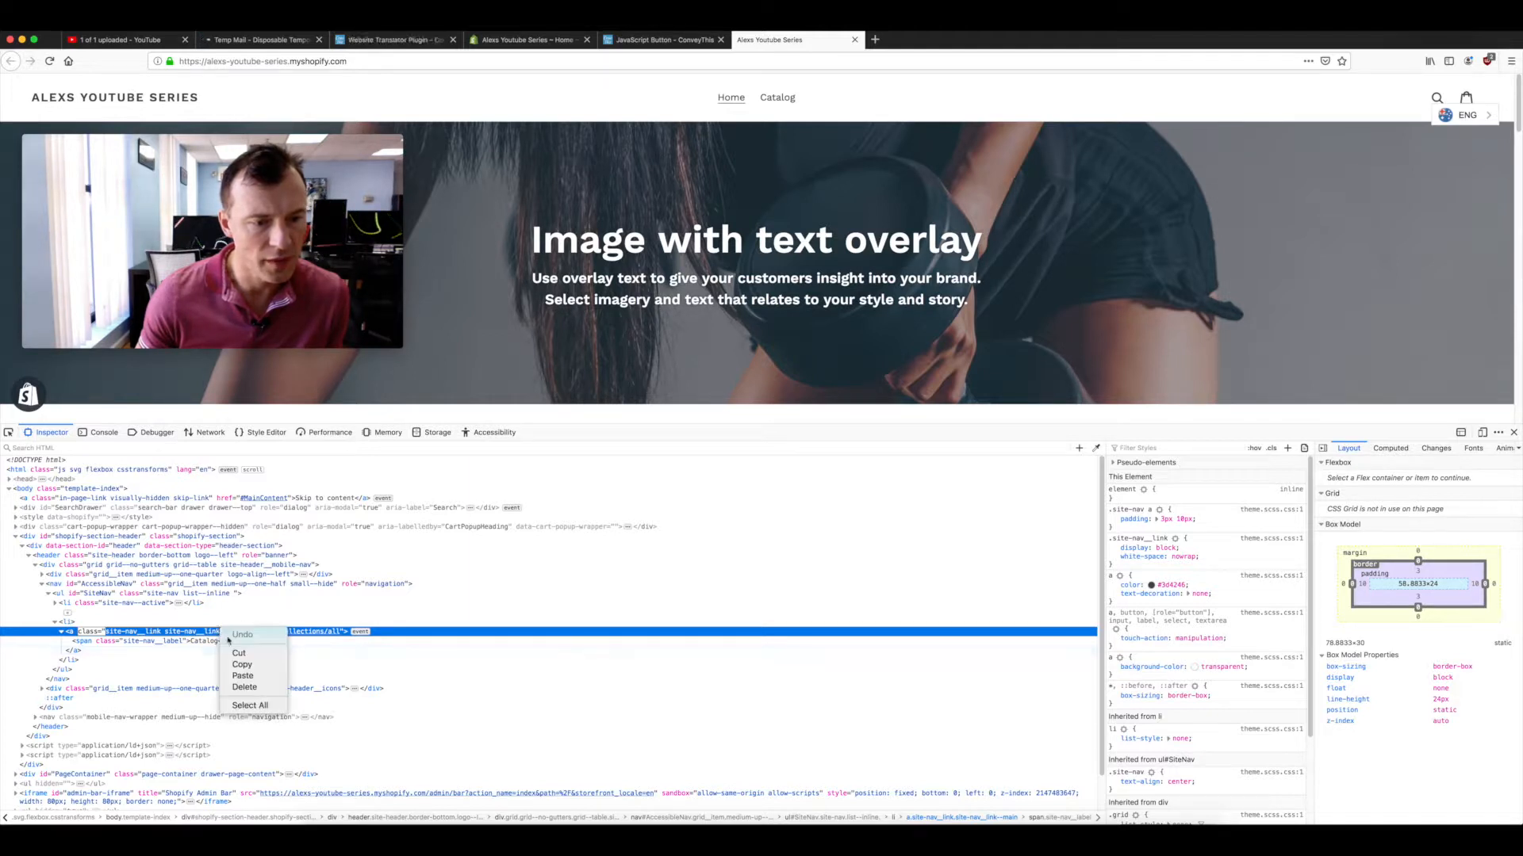
left_click(236, 663)
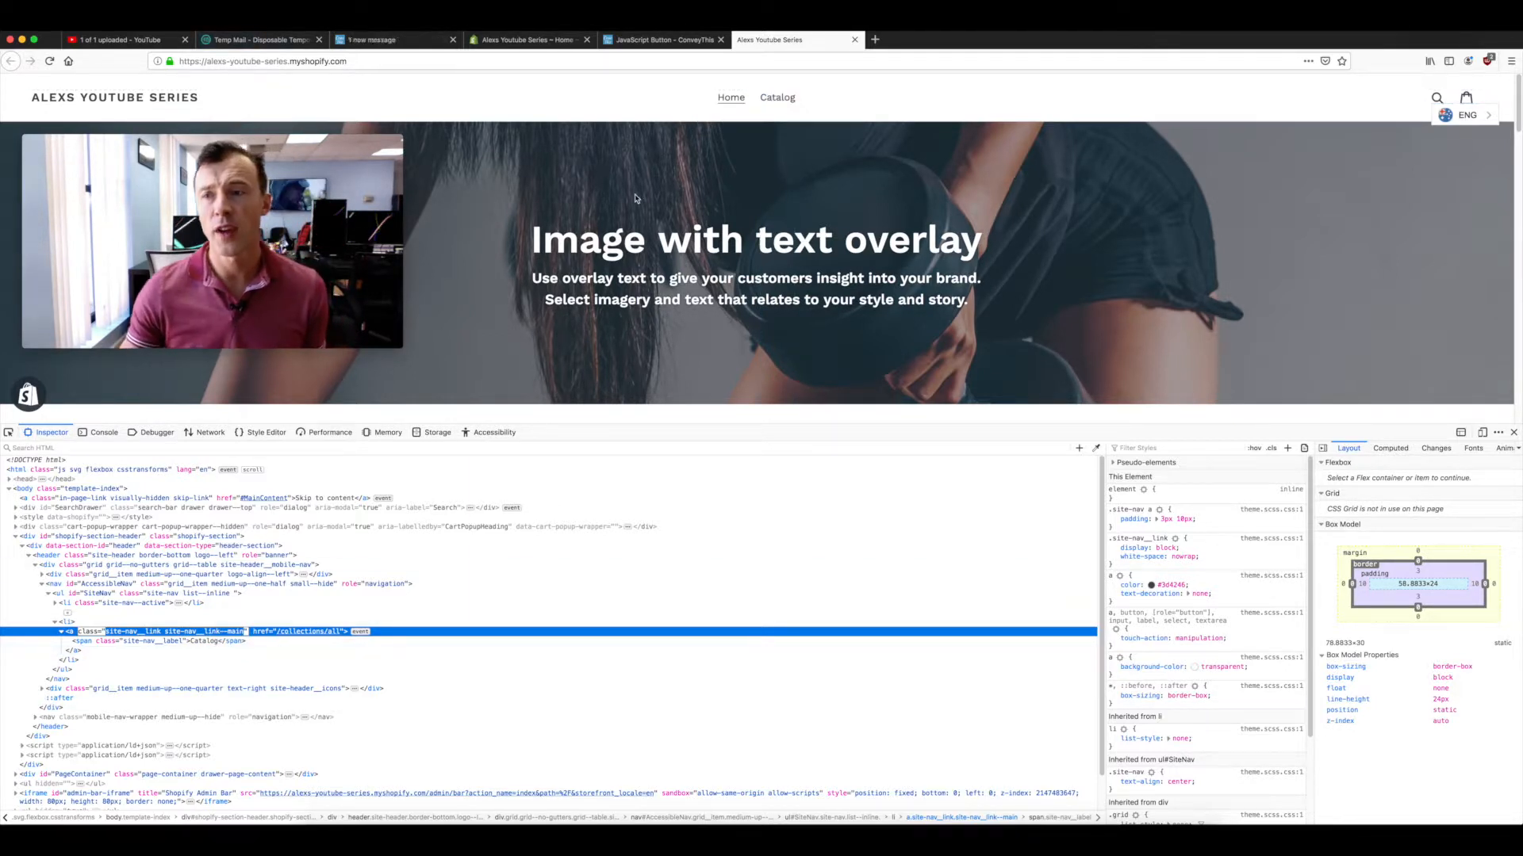
- Replace the button's element id in the ConveyThis settings with "site-nav__link site-nav__link--main" and save the configuration
left_click(628, 44)
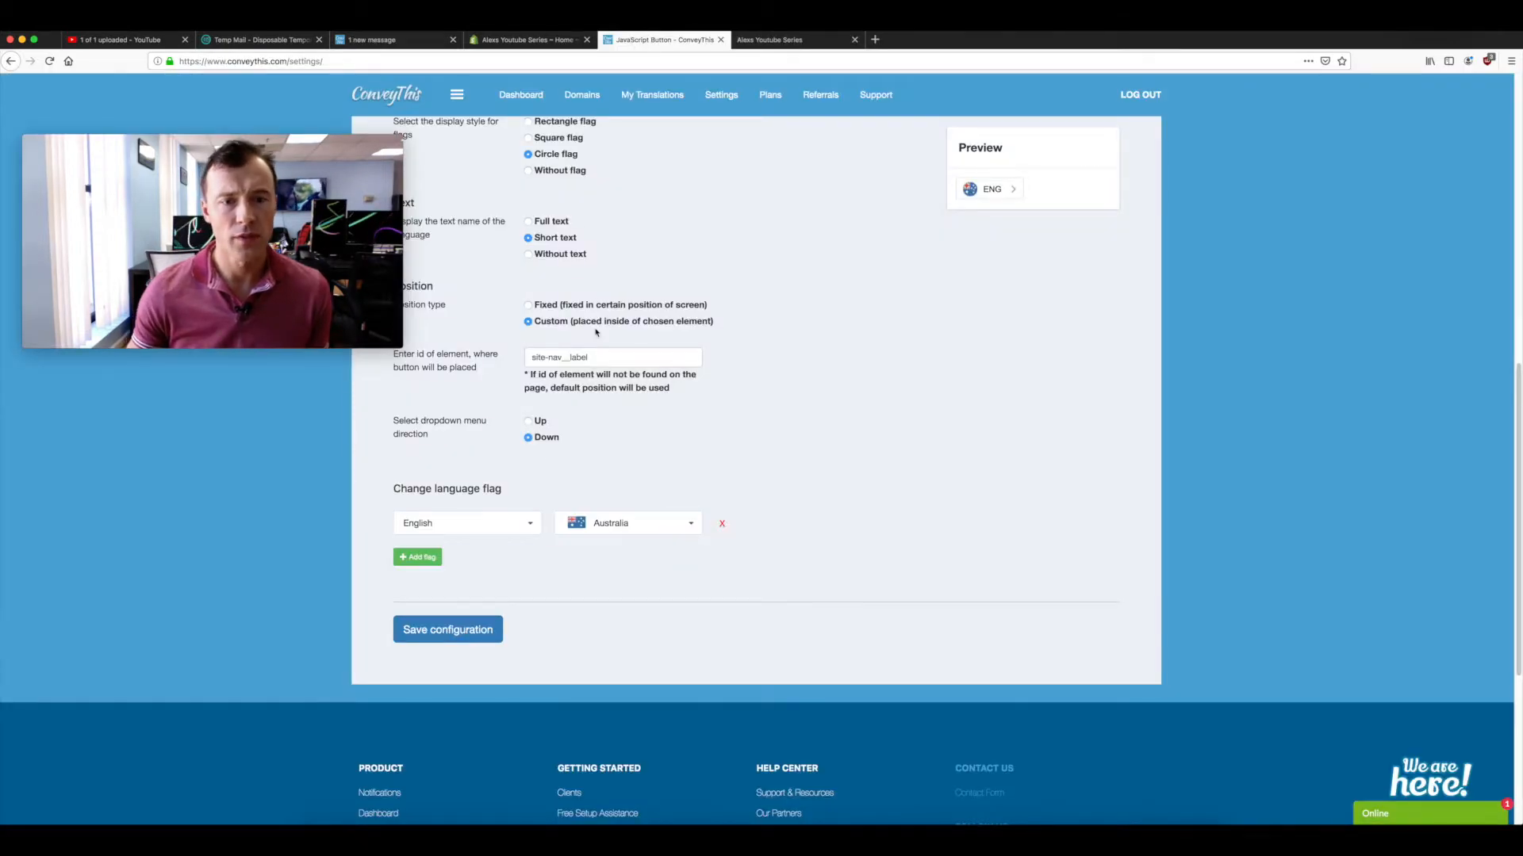
triple_click(560, 357)
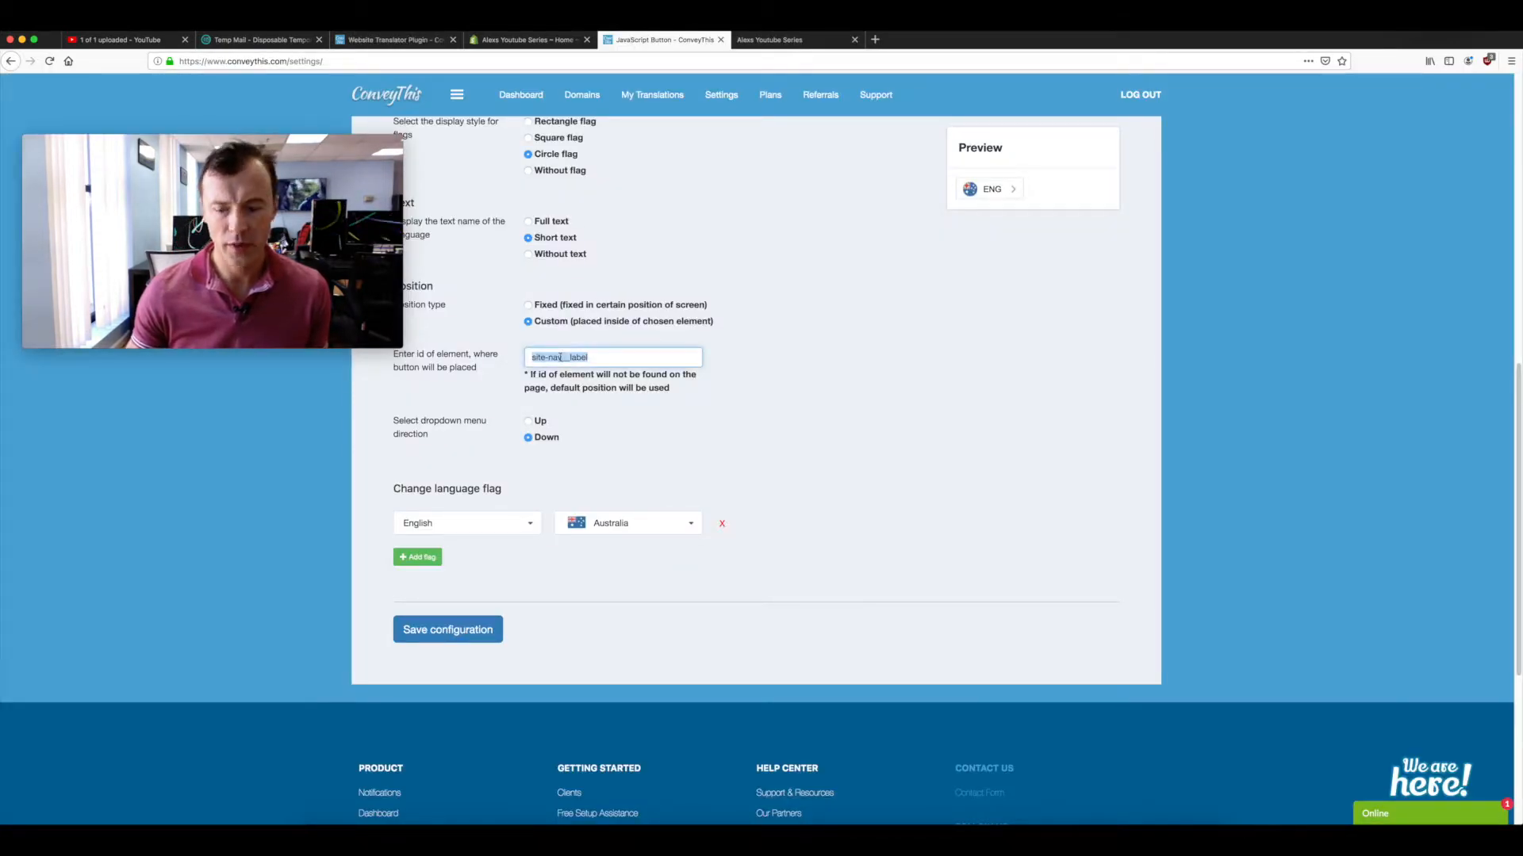
key("BackSpace")
right_click(600, 360)
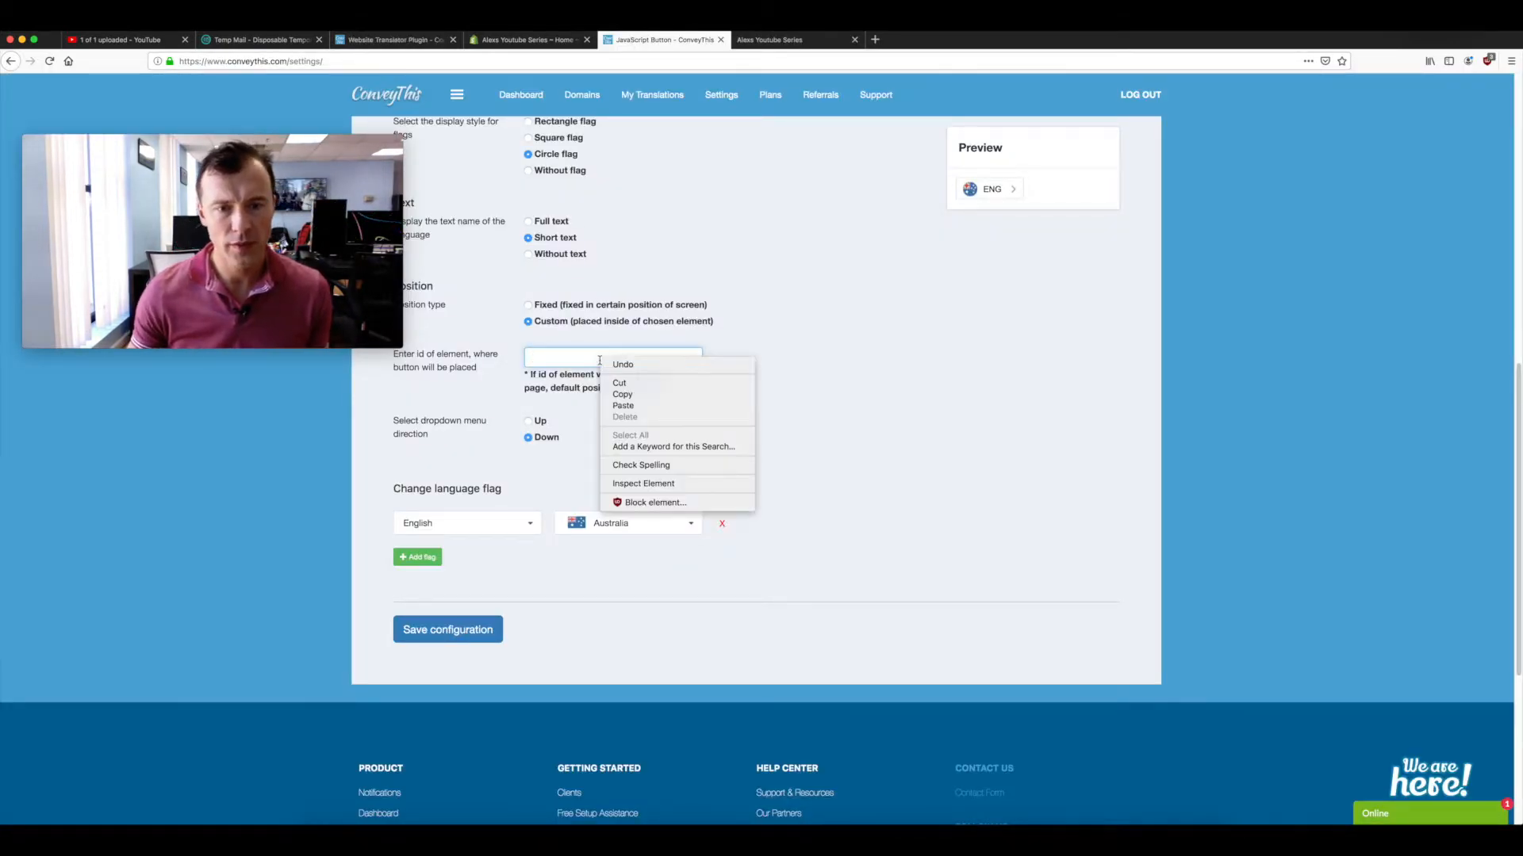
left_click(623, 406)
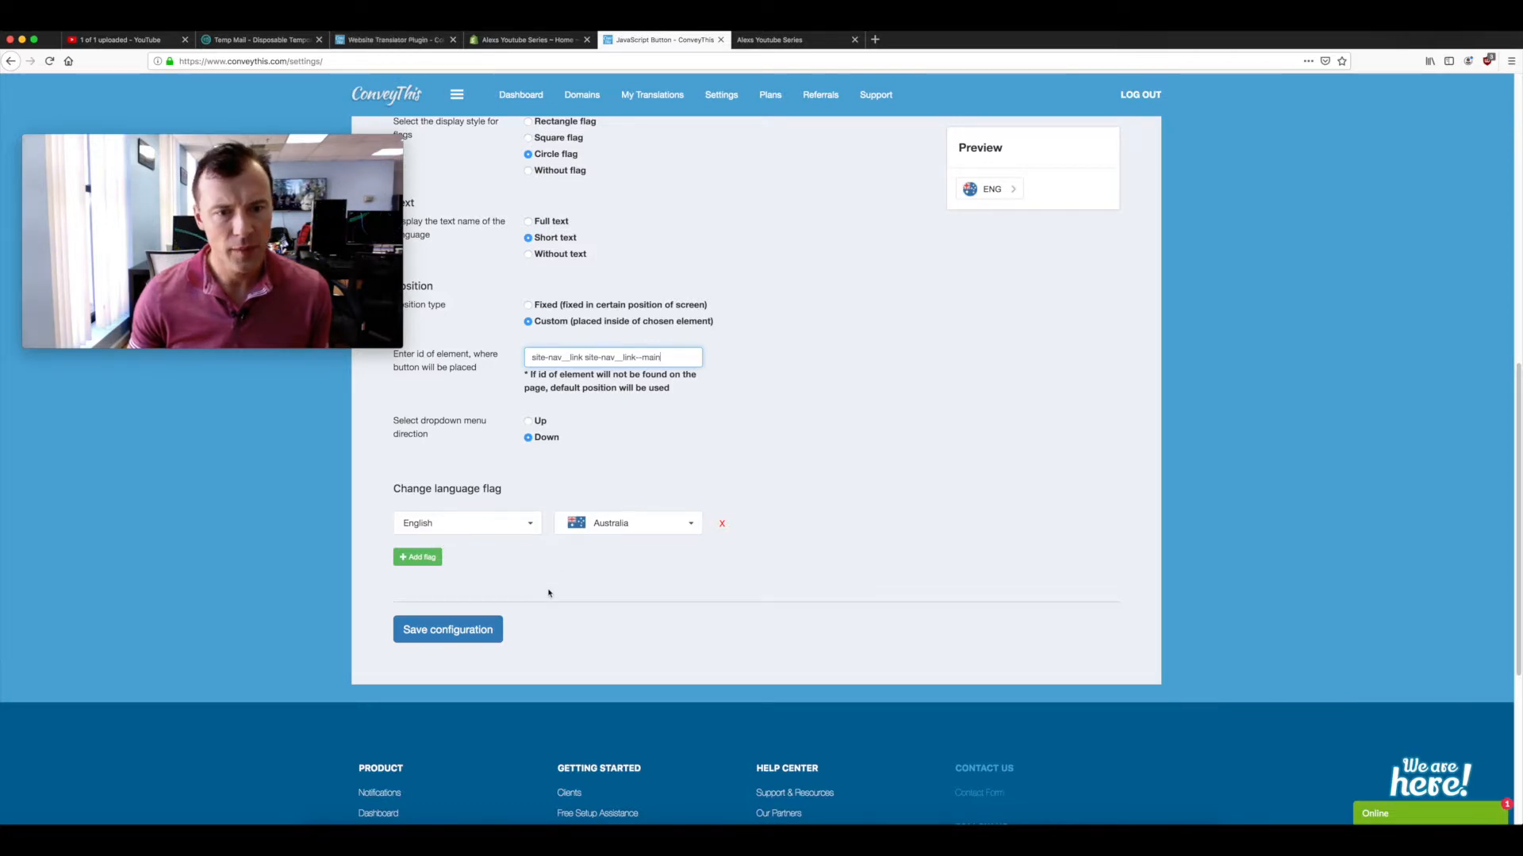
left_click(448, 635)
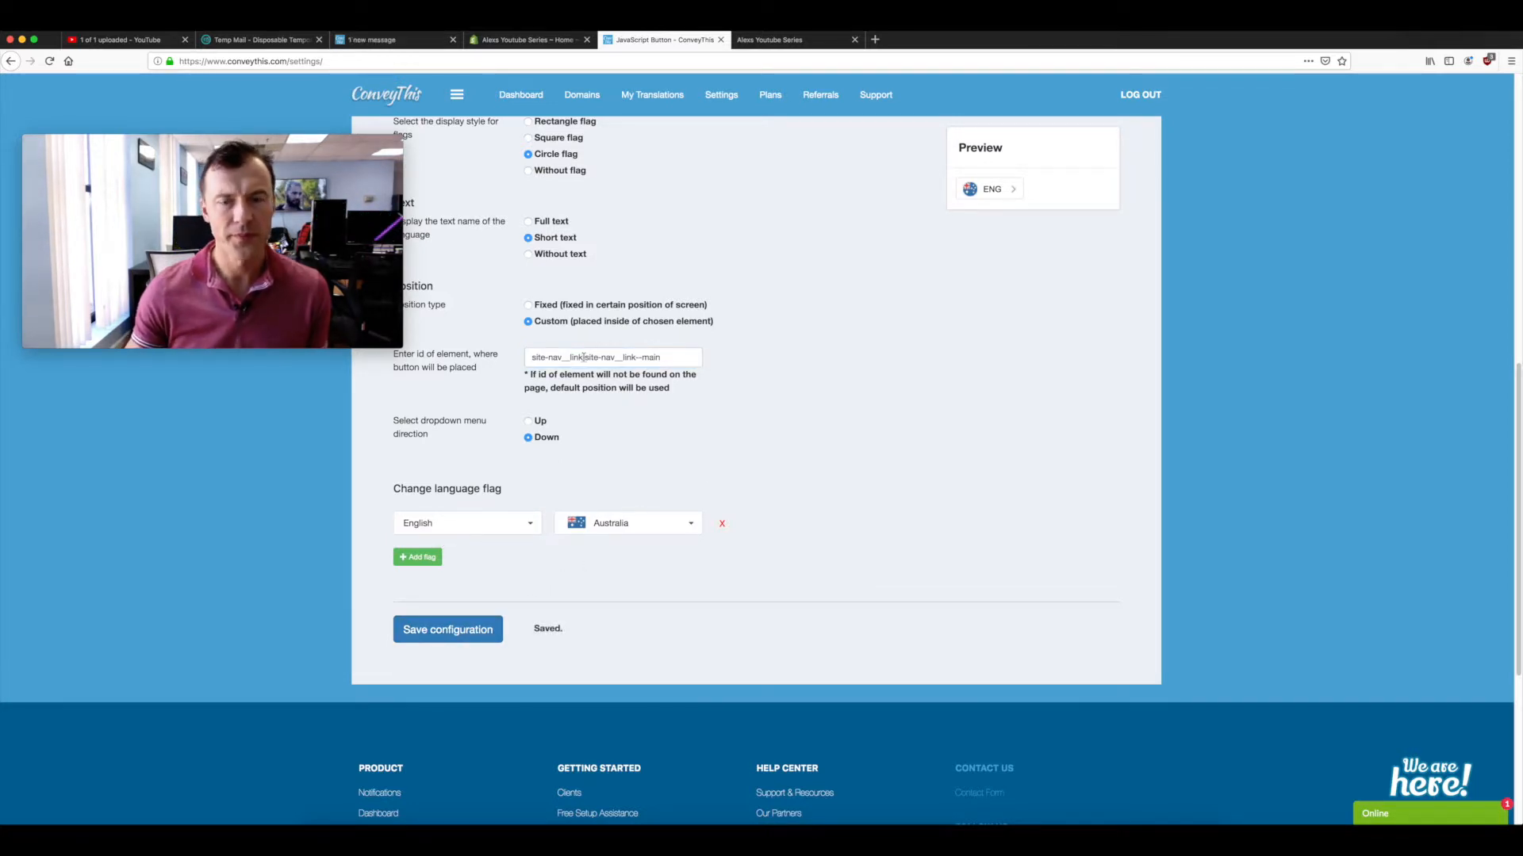
- Compare the saved element id with the Catalog link's class on the Shopify storefront and reload the storefront page
left_click(793, 39)
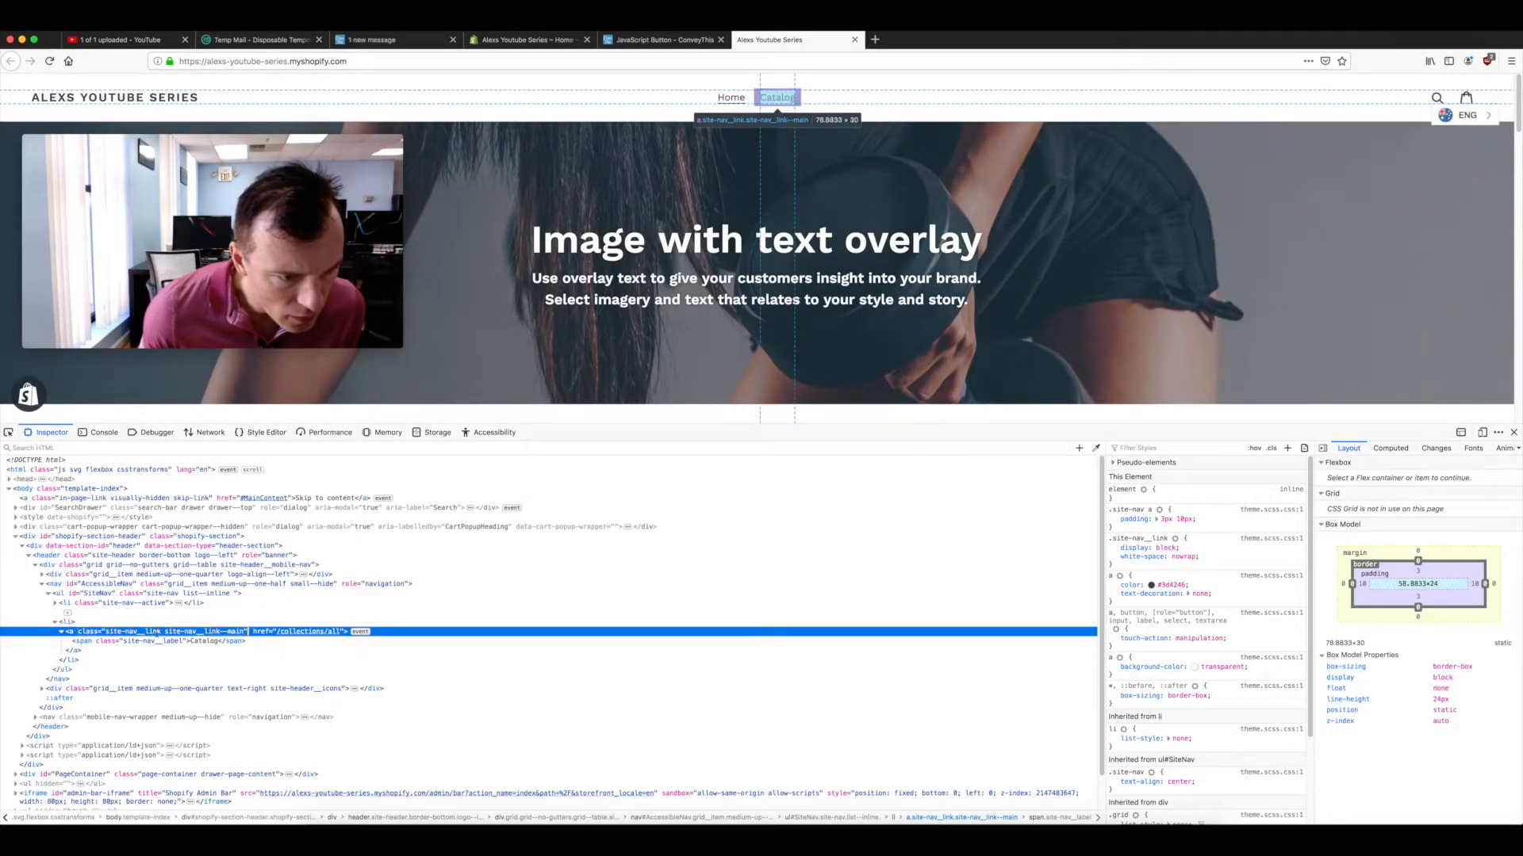
left_click(653, 39)
key("ctrl+Tab")
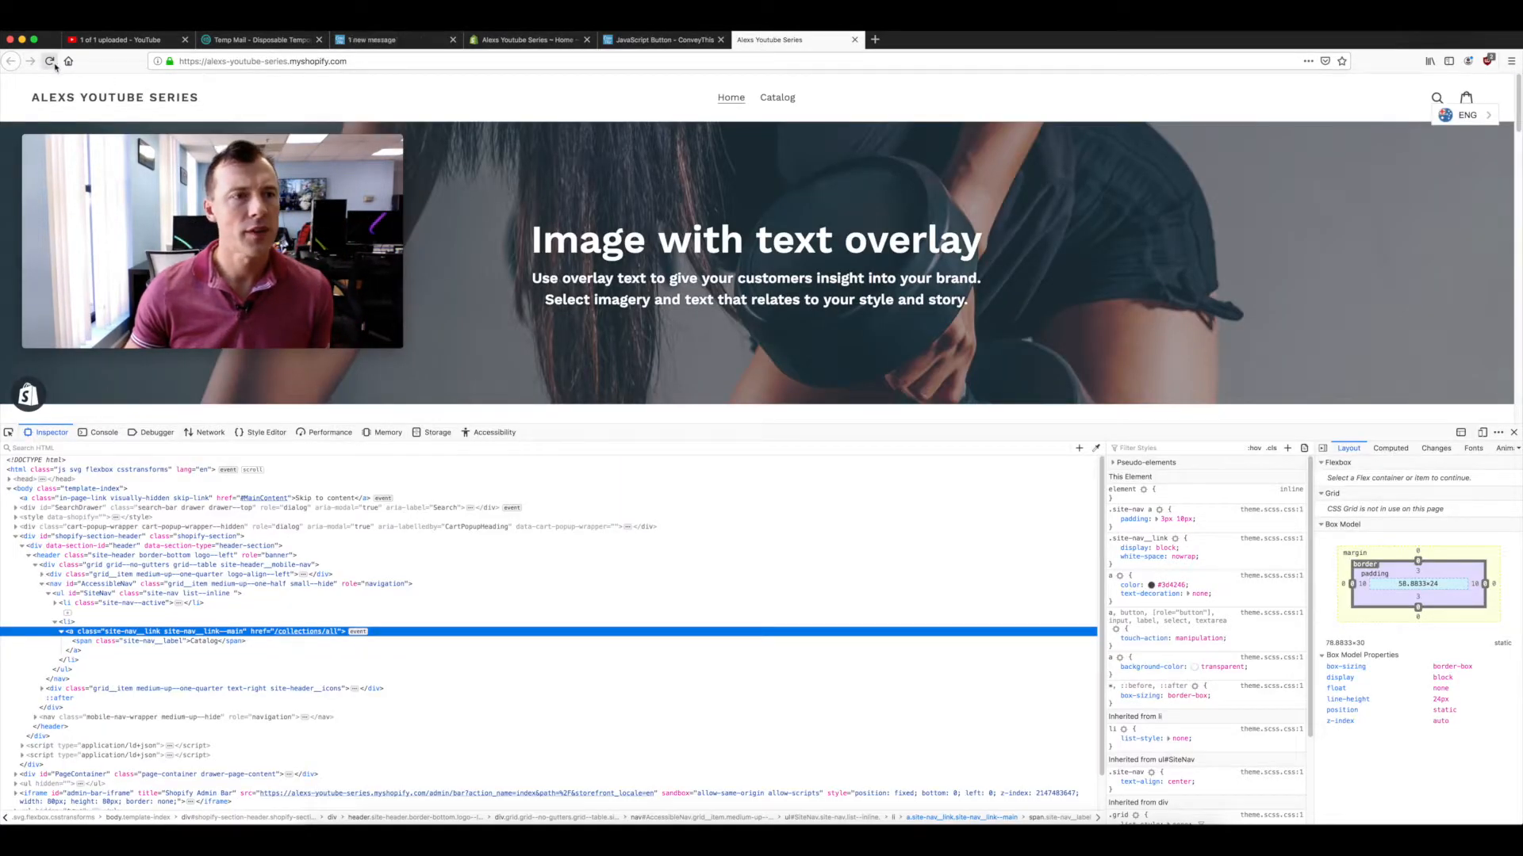
left_click(49, 61)
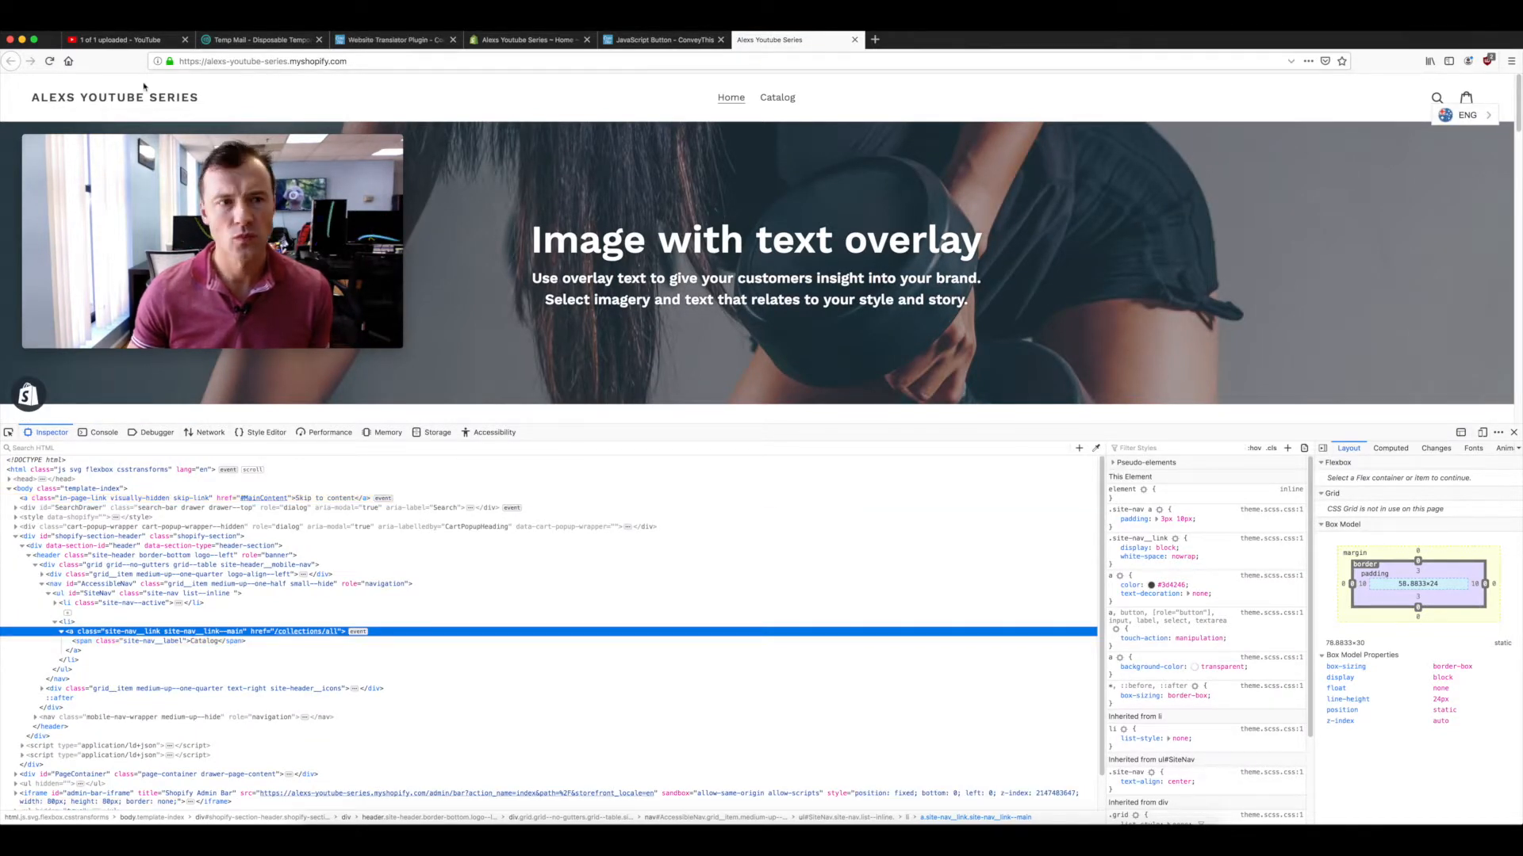
left_click(49, 61)
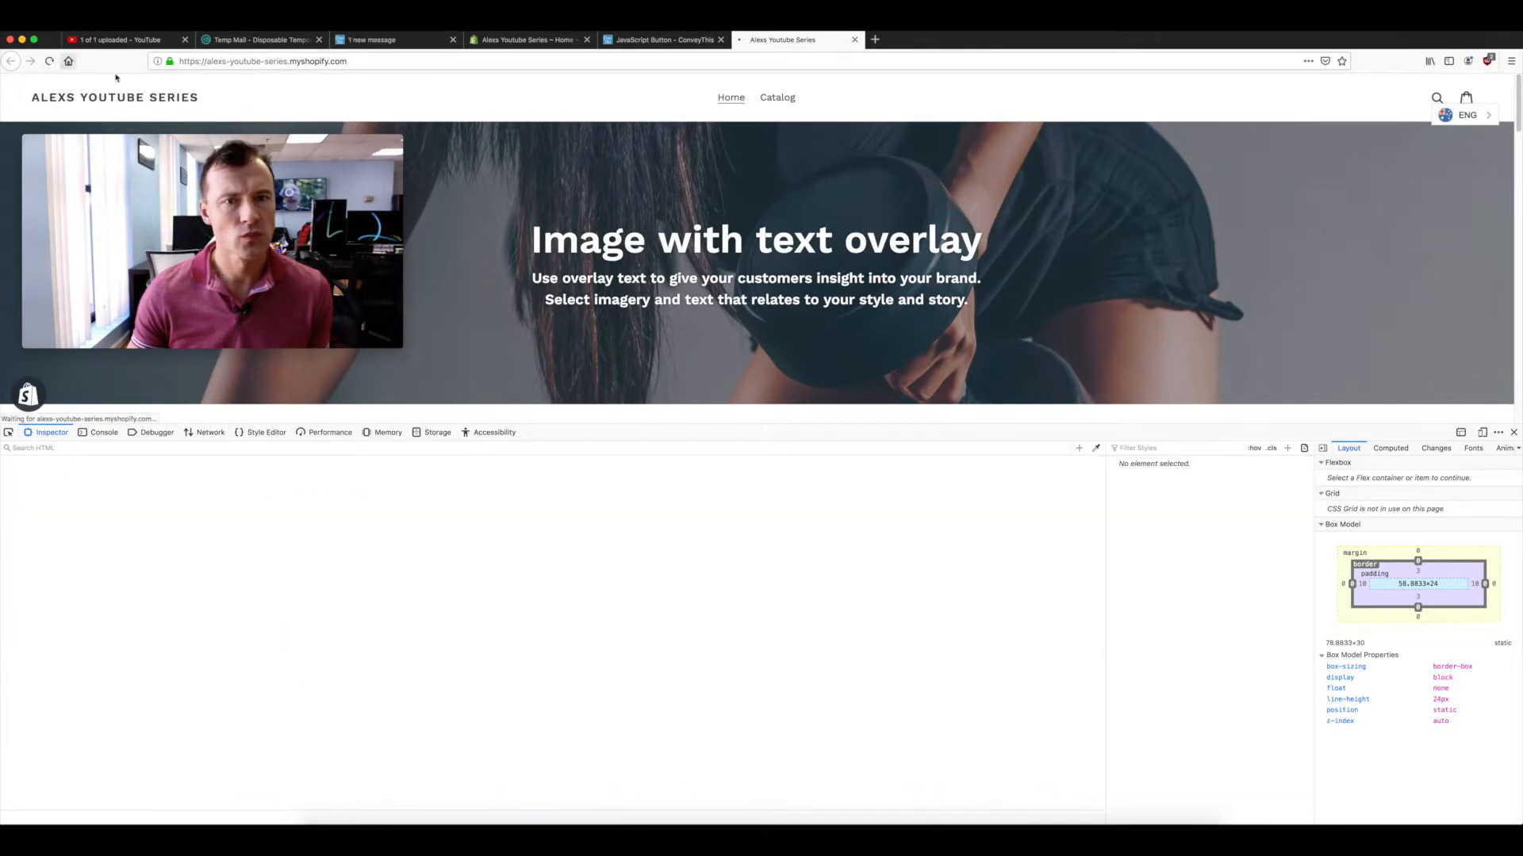
- Expand the storefront's language button and check how it is positioned over the header and product sections
left_click(1457, 119)
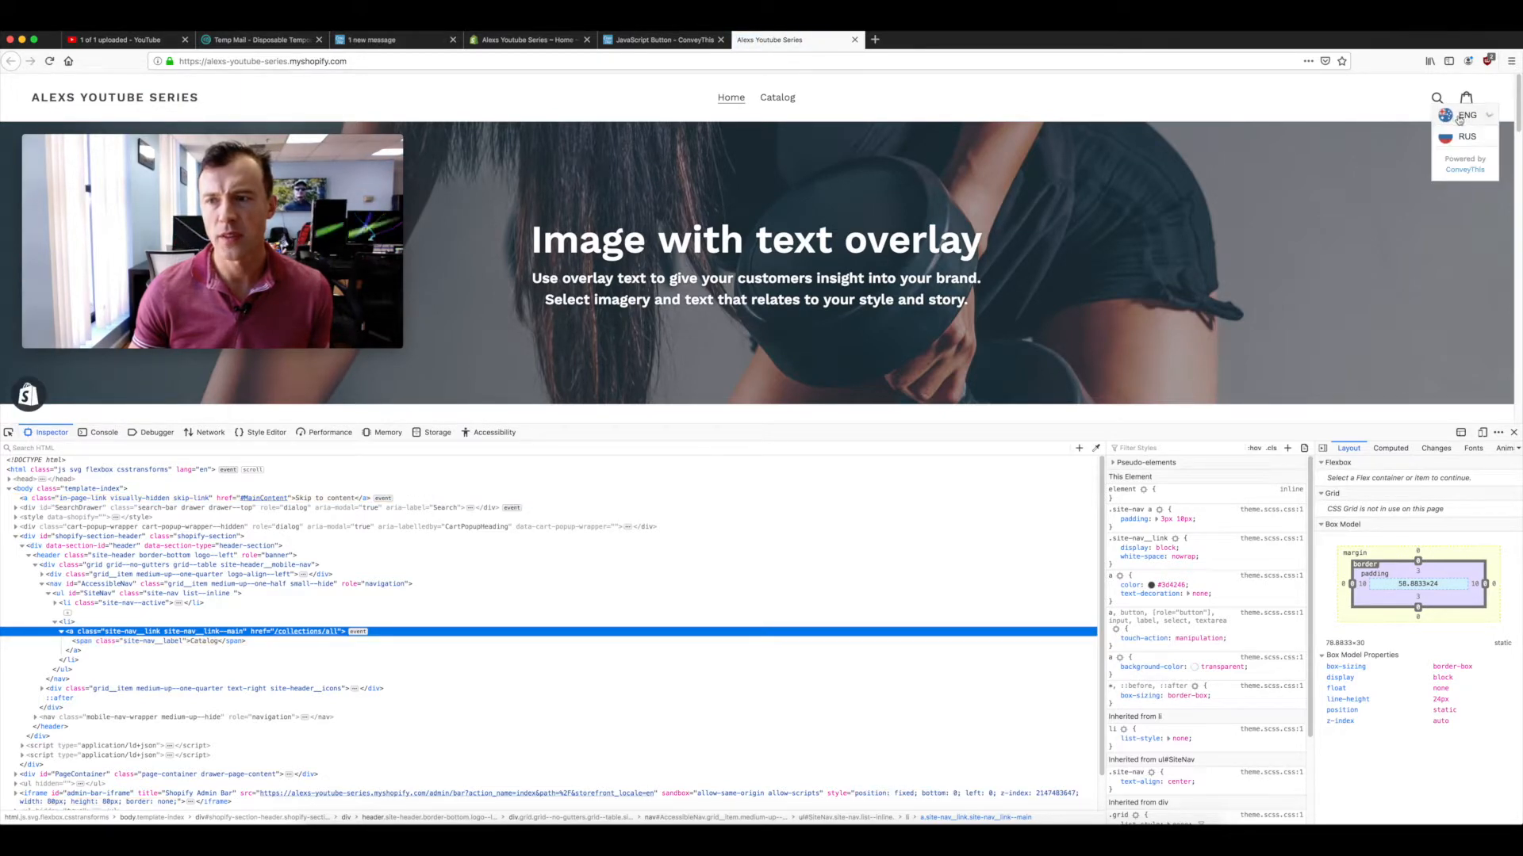
scroll(1407, 211, "down", 3)
scroll(1407, 210, "up", 3)
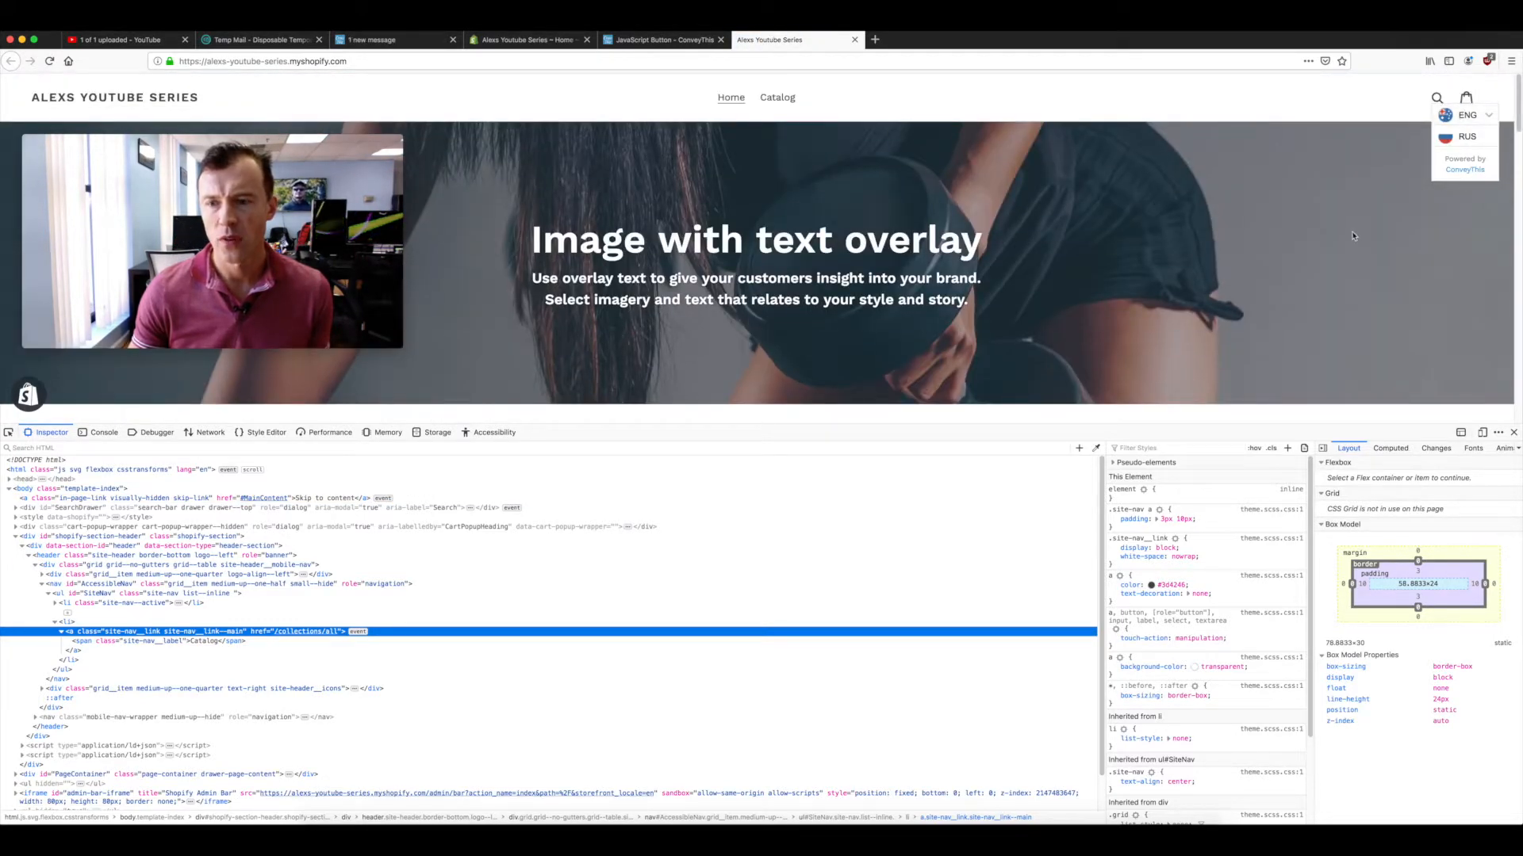
scroll(1353, 235, "down", 6)
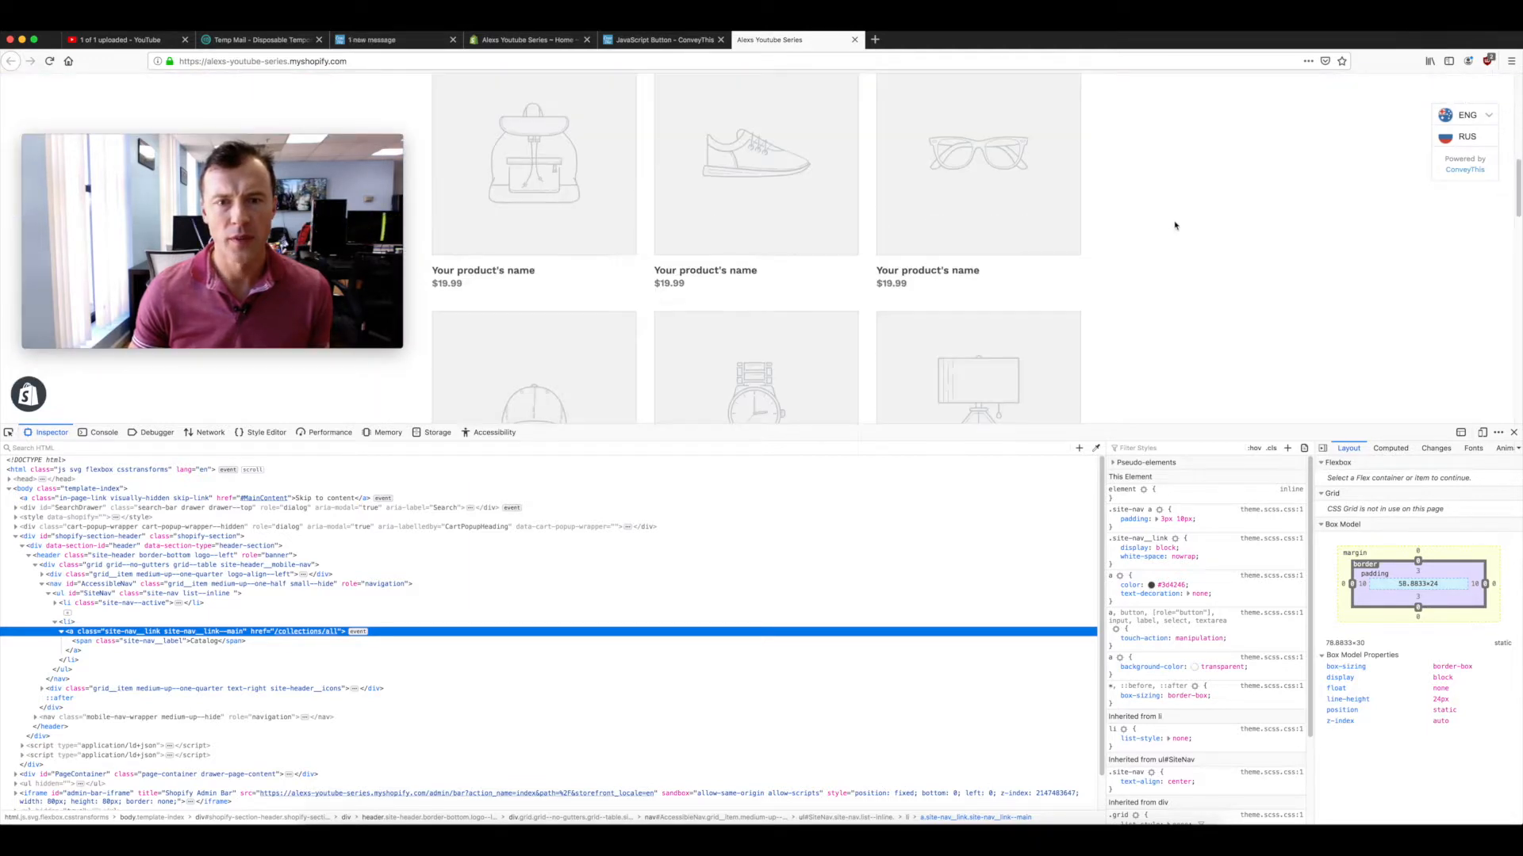
scroll(1174, 226, "up", 6)
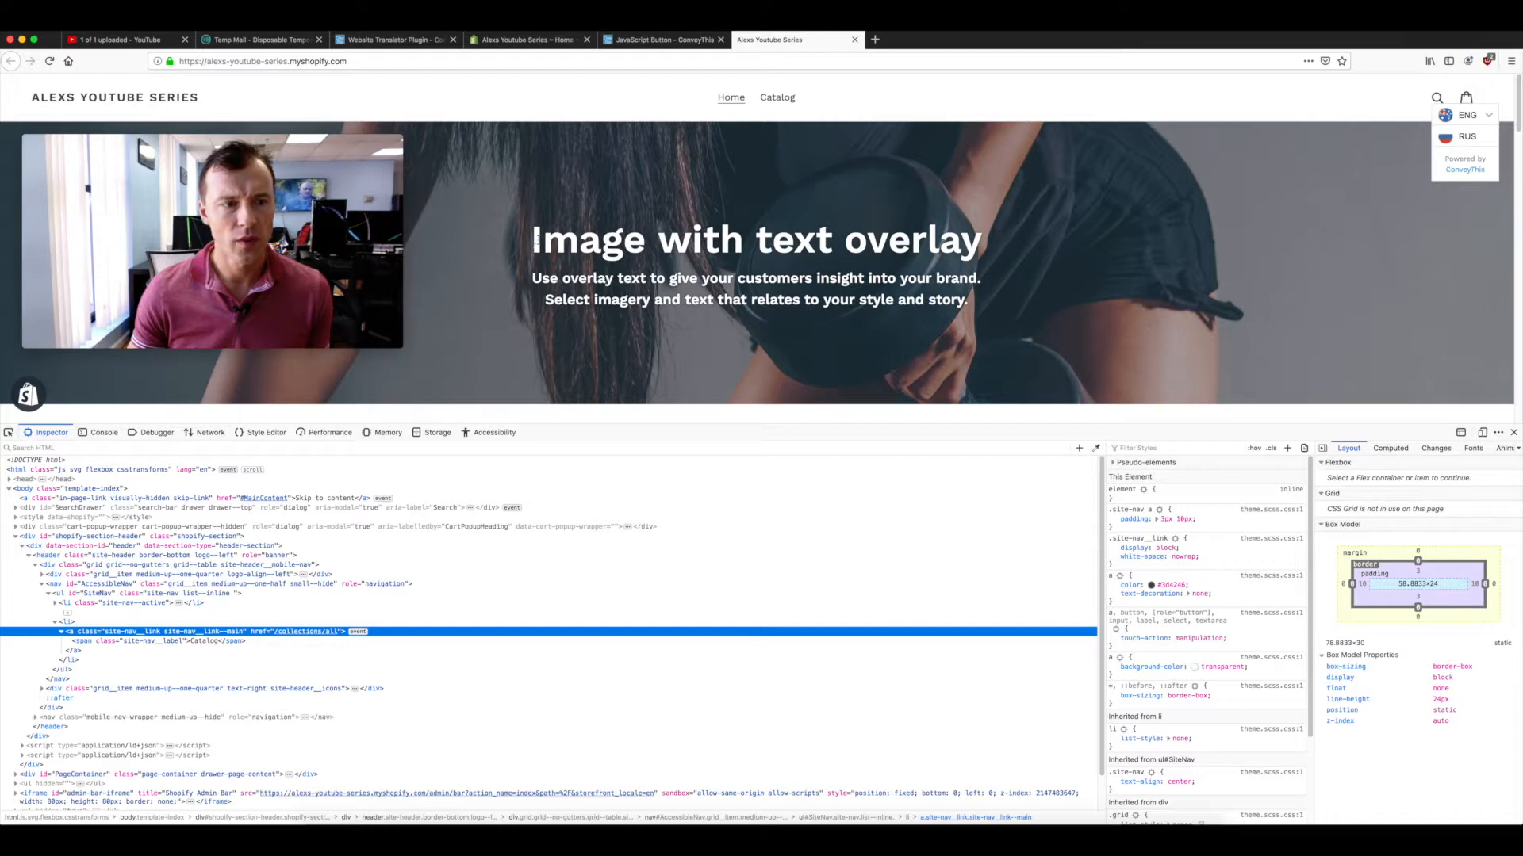
- Inspect the "Image with text overlay" heading and copy the class value "page-width text-center" from its enclosing div
left_click_drag(533, 239, 646, 240)
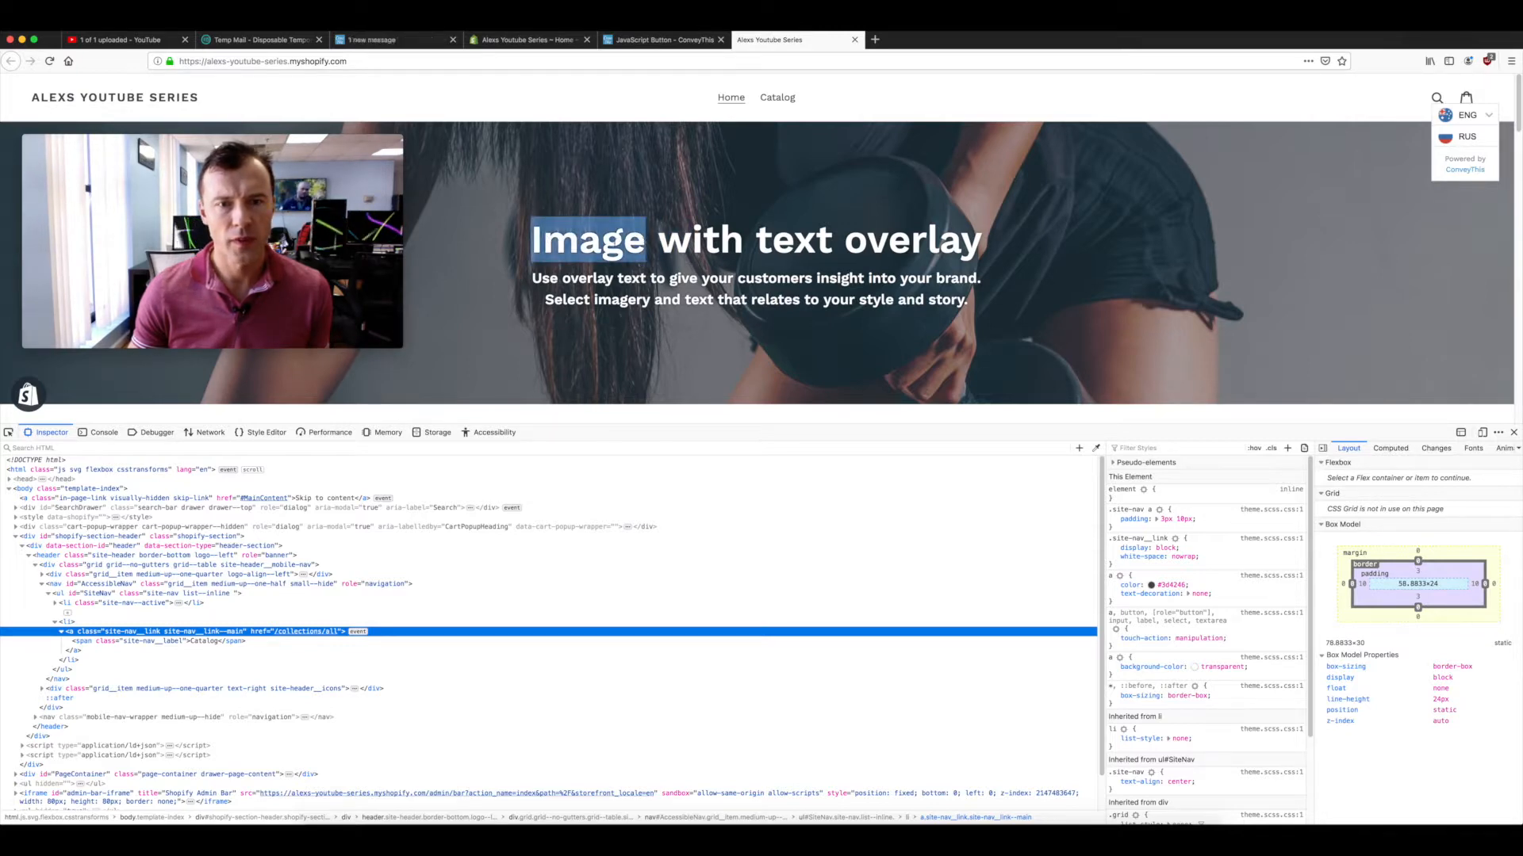
right_click(617, 241)
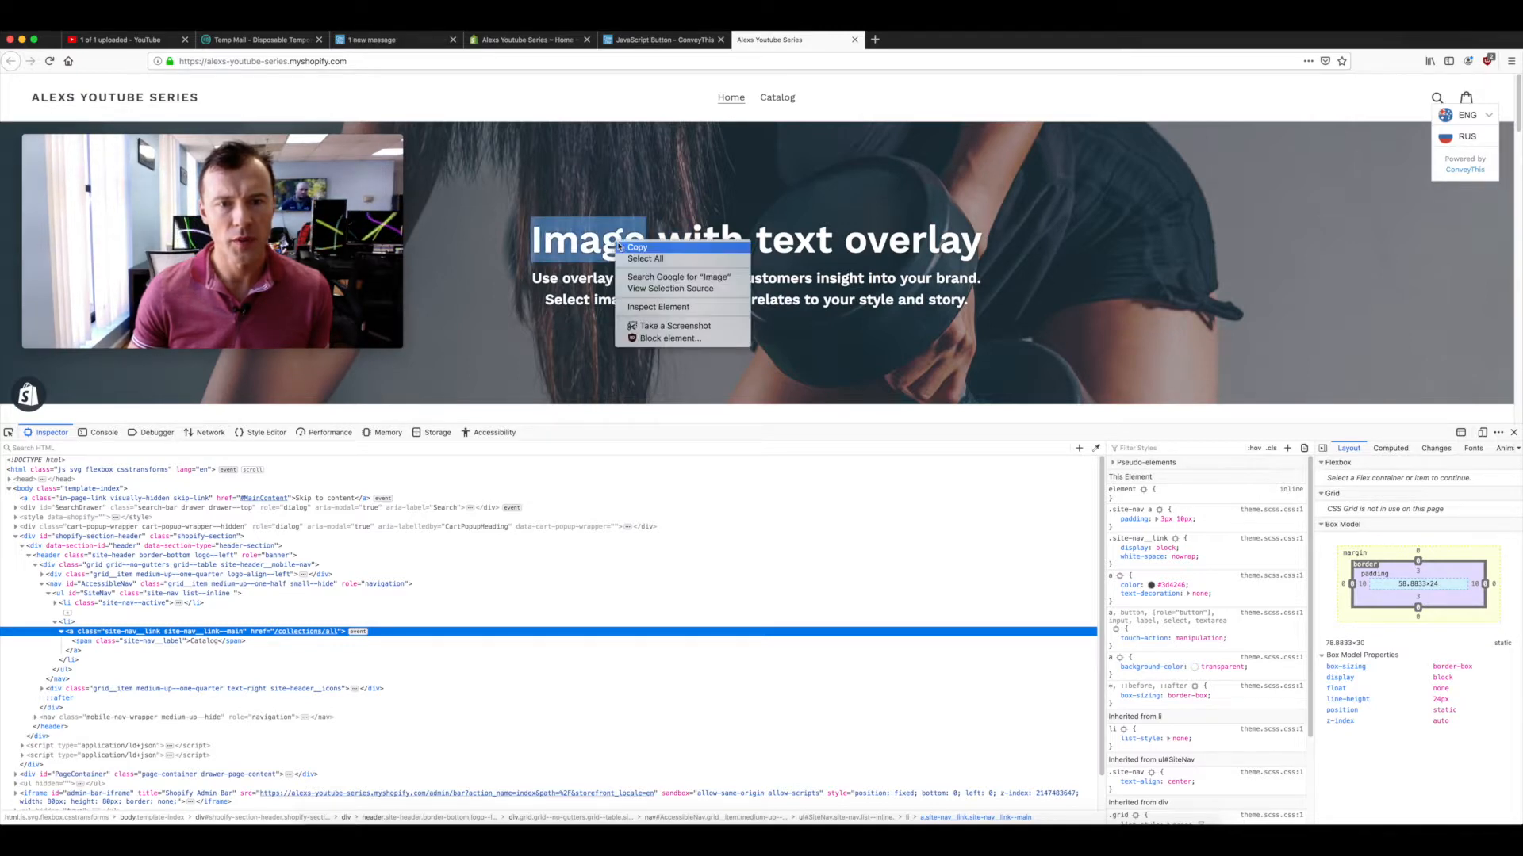
left_click(646, 307)
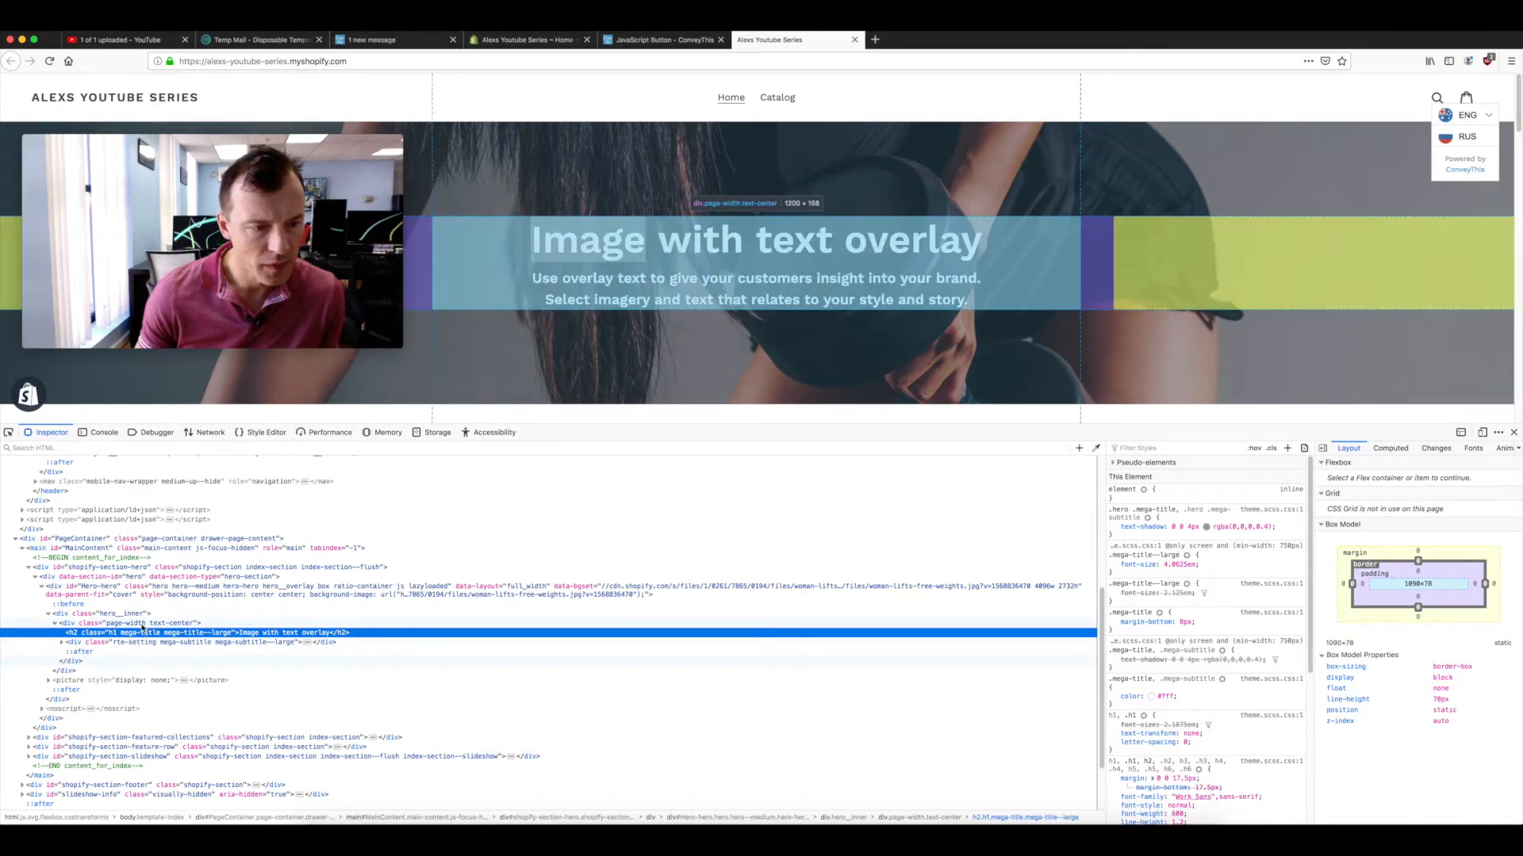
left_click(197, 623)
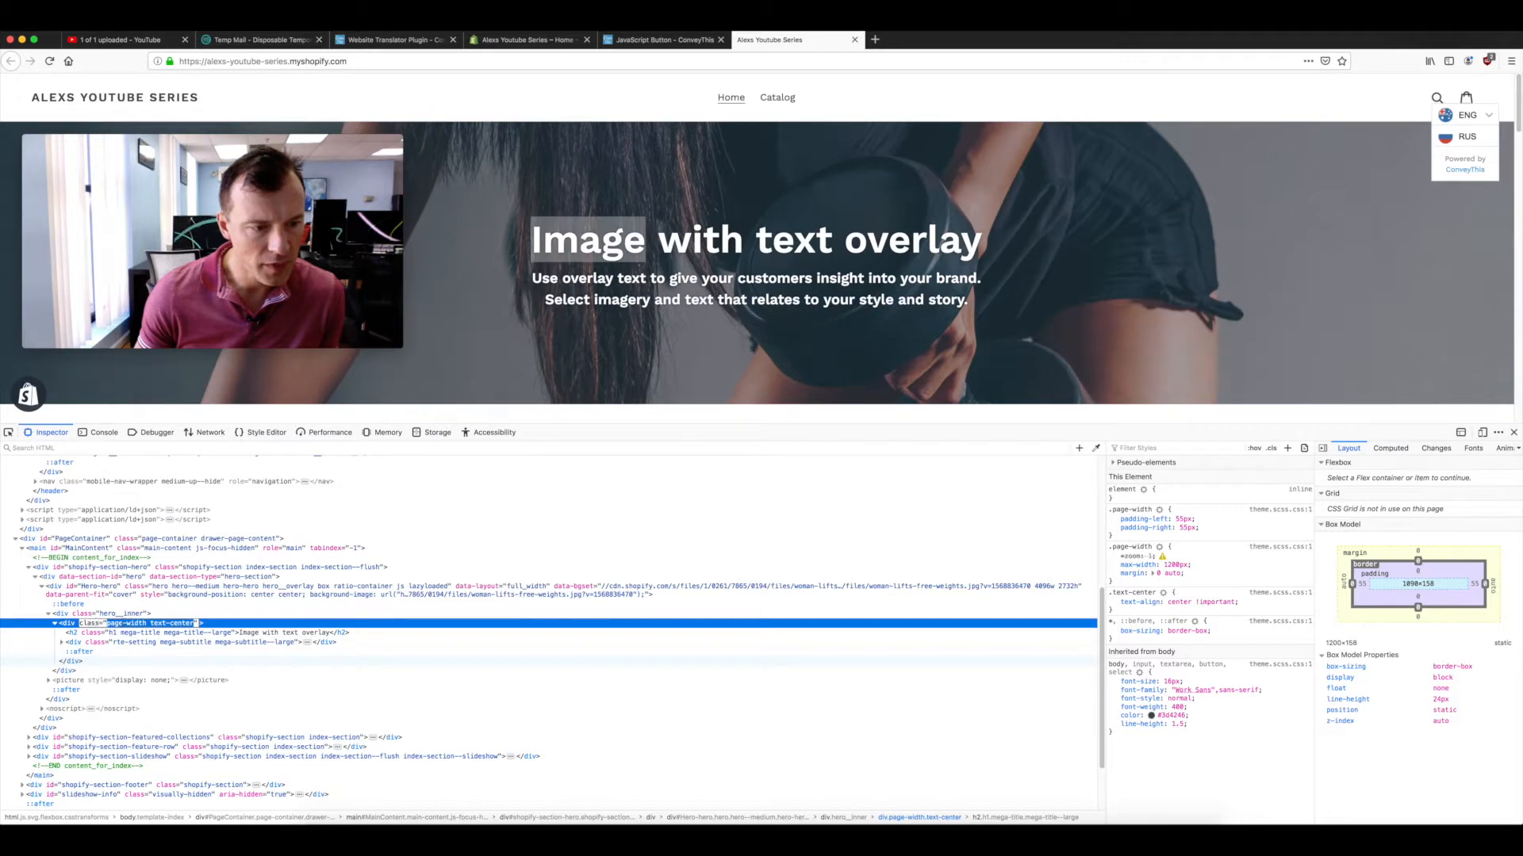
left_click(115, 623)
left_click_drag(108, 623, 193, 624)
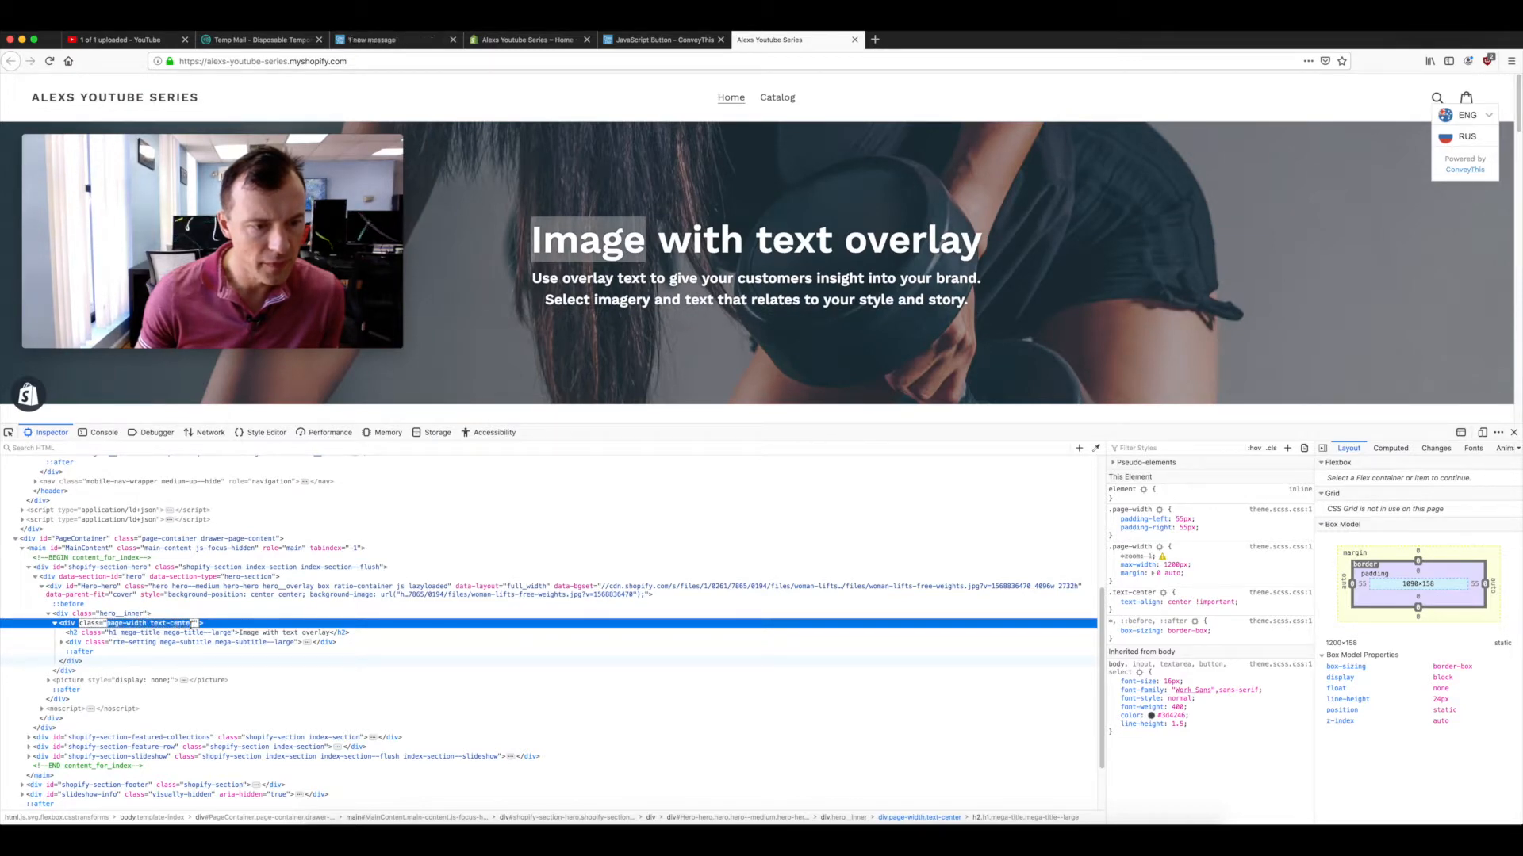
right_click(195, 624)
left_click(198, 659)
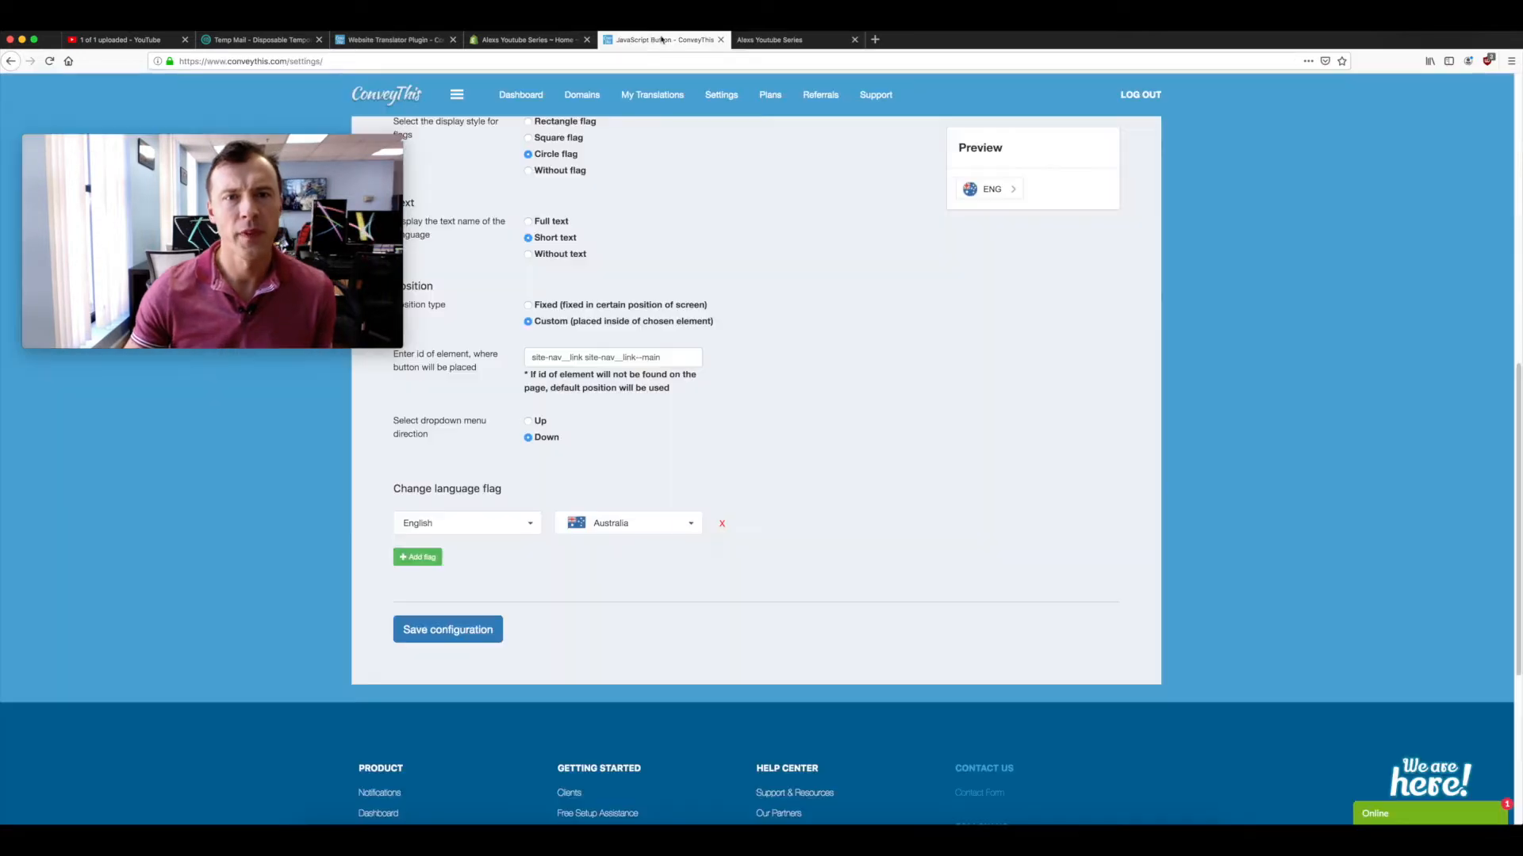
- Replace the button's element id in the ConveyThis settings with "page-width text-center" and save the configuration
left_click(665, 40)
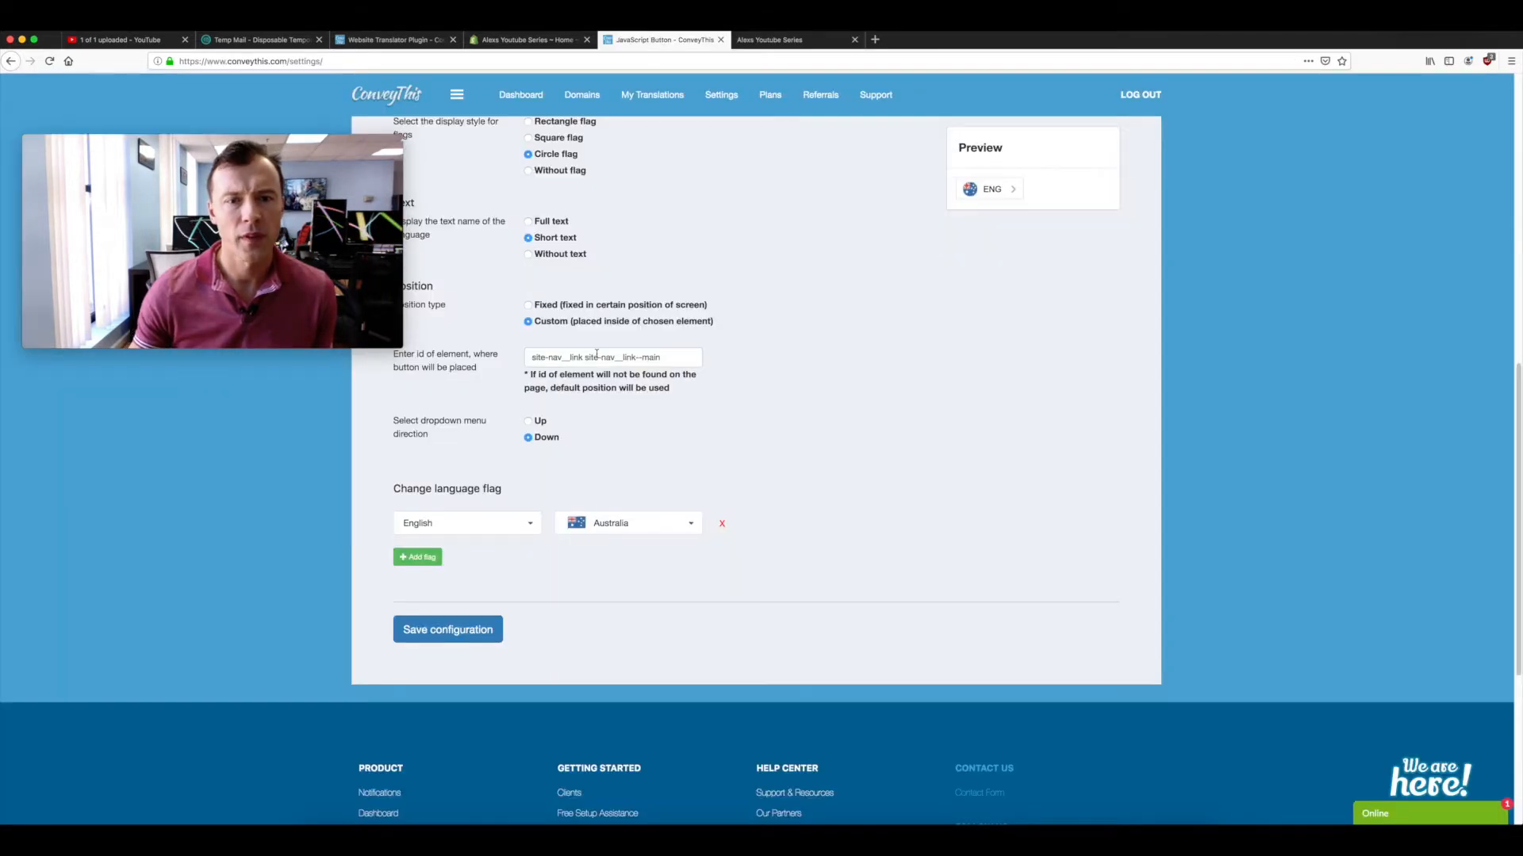
triple_click(651, 356)
right_click(548, 355)
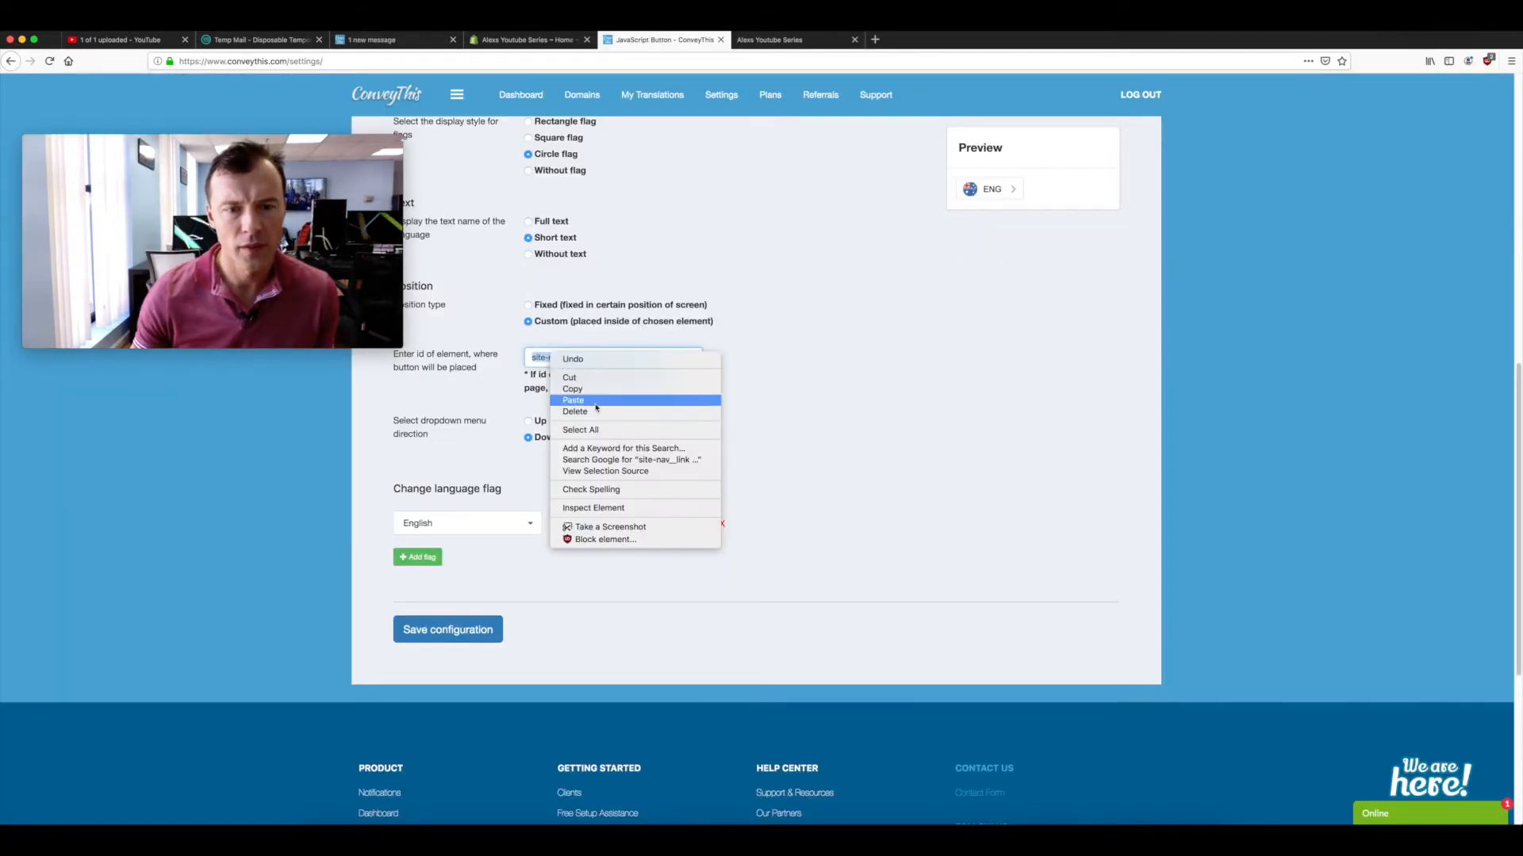
left_click(598, 403)
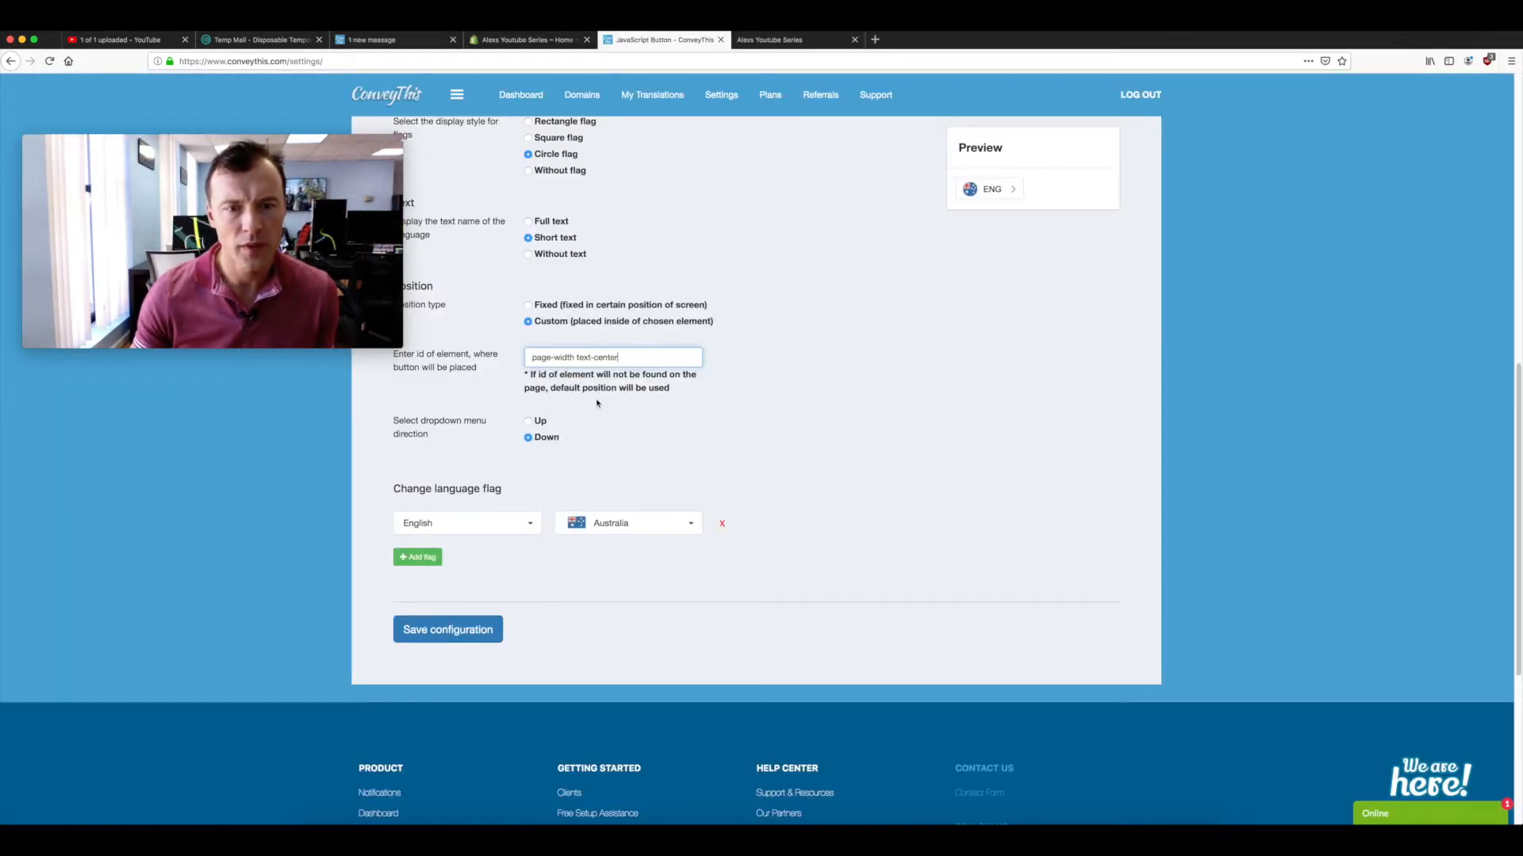
left_click(449, 626)
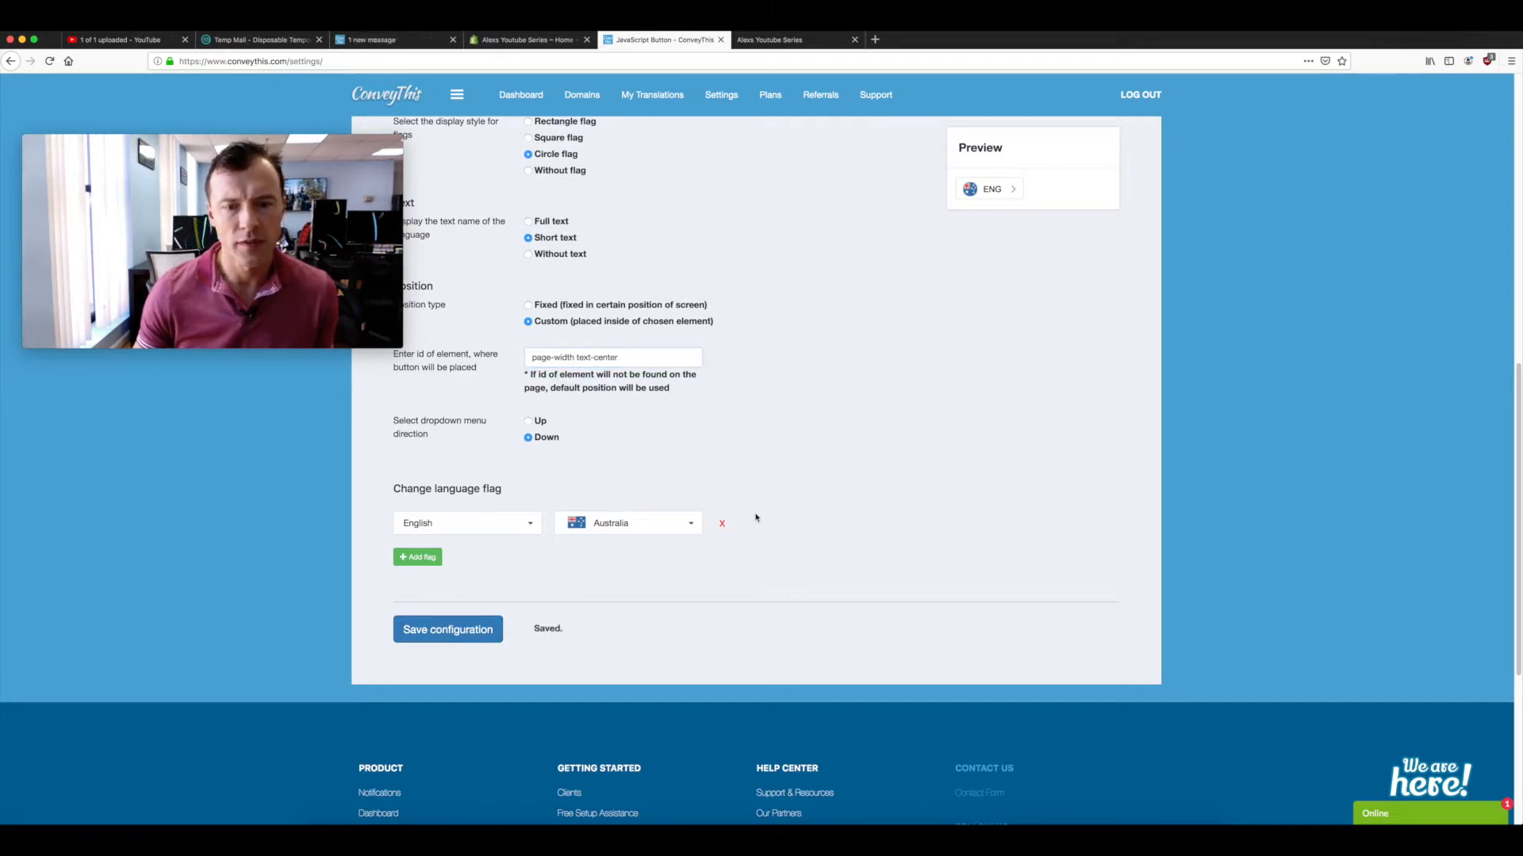
- Return to the Shopify storefront and reload it to check where the language button is placed
left_click(786, 40)
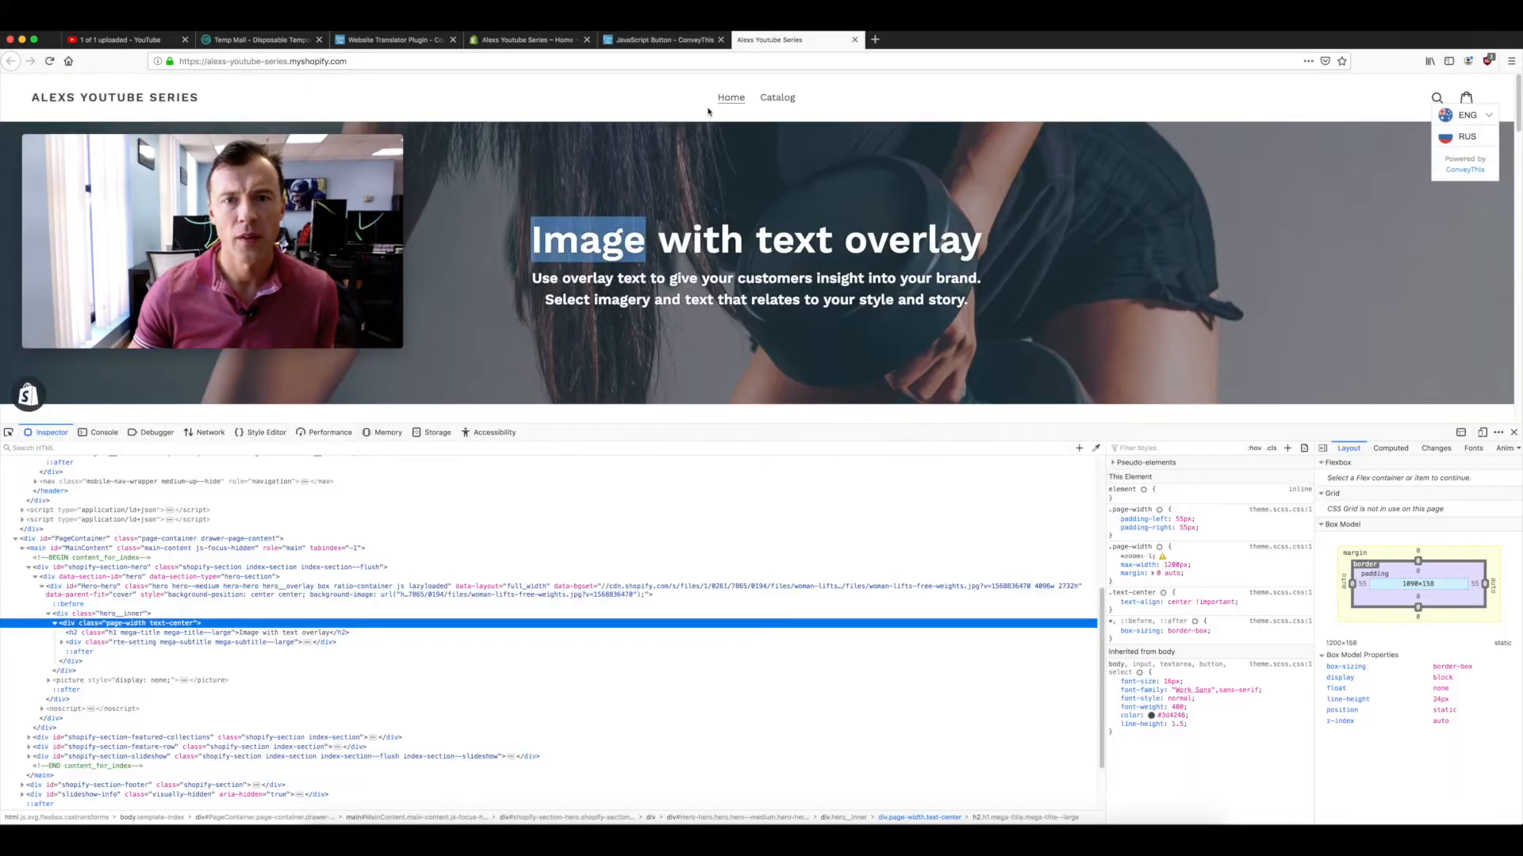
left_click(50, 65)
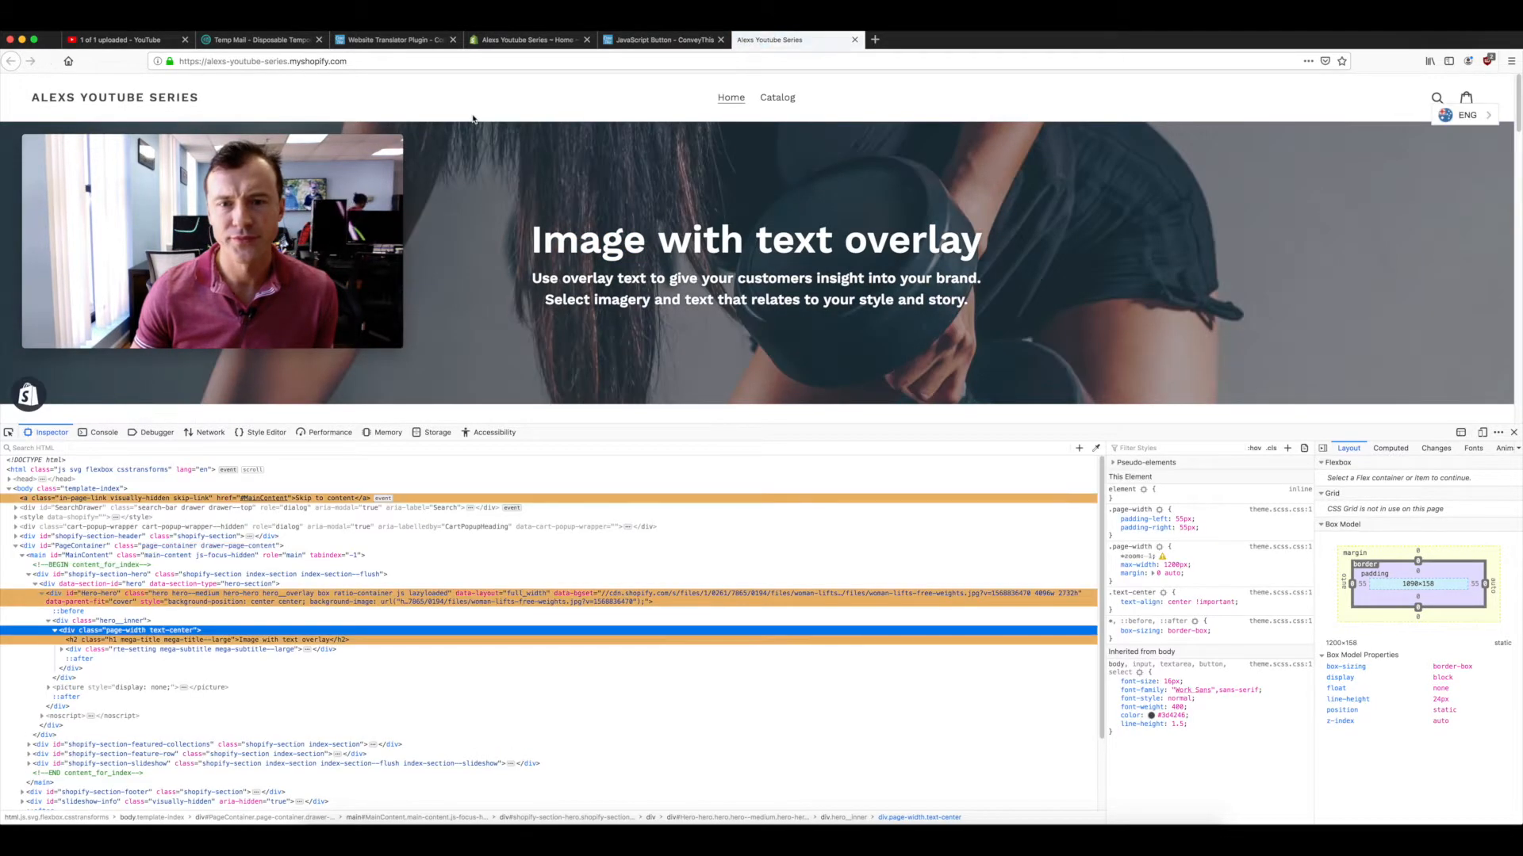
left_click(50, 62)
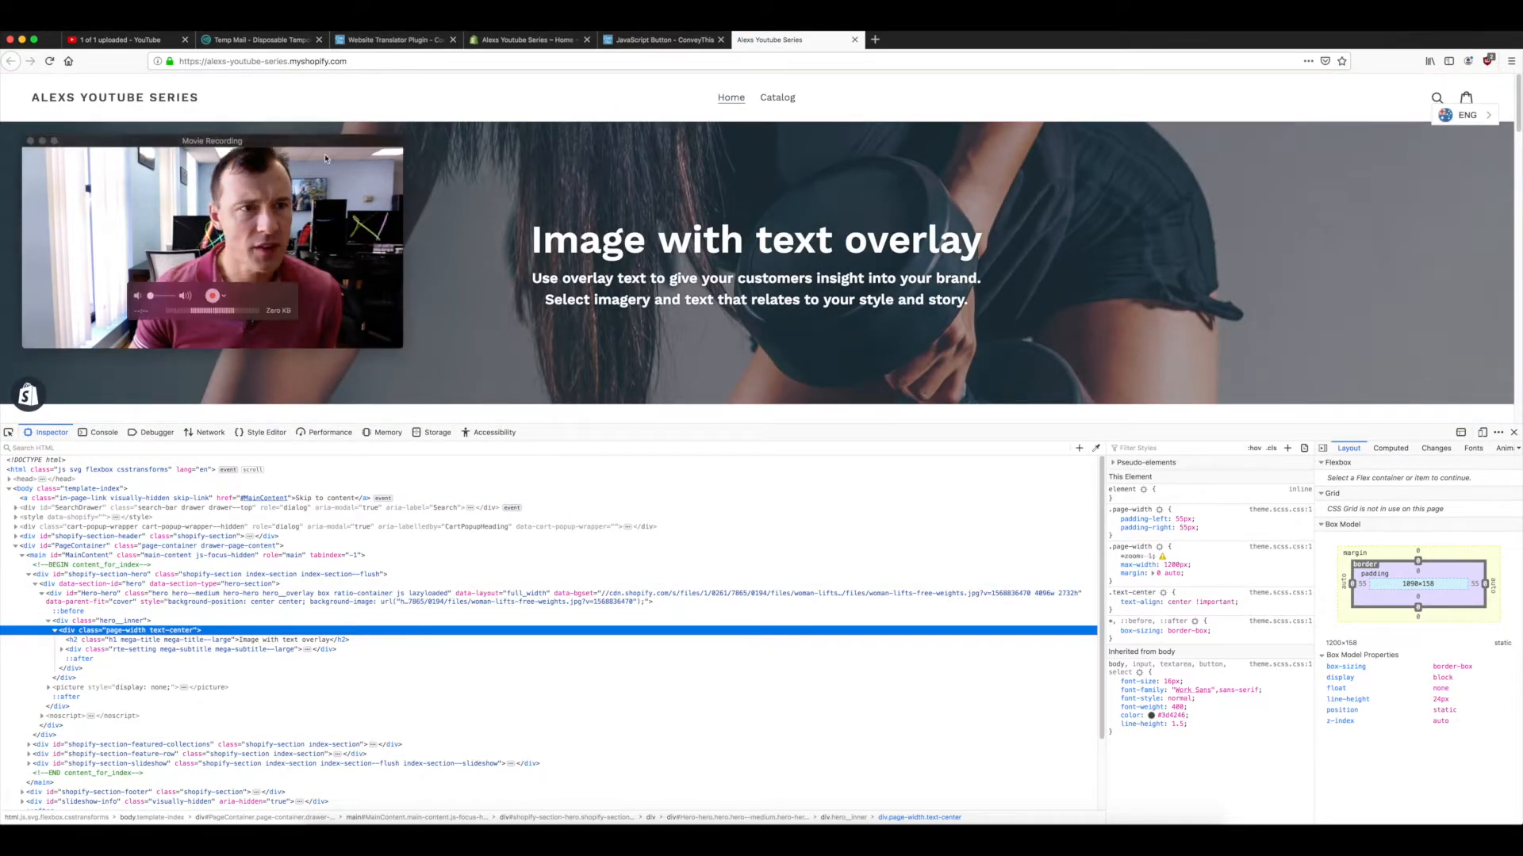
left_click(49, 61)
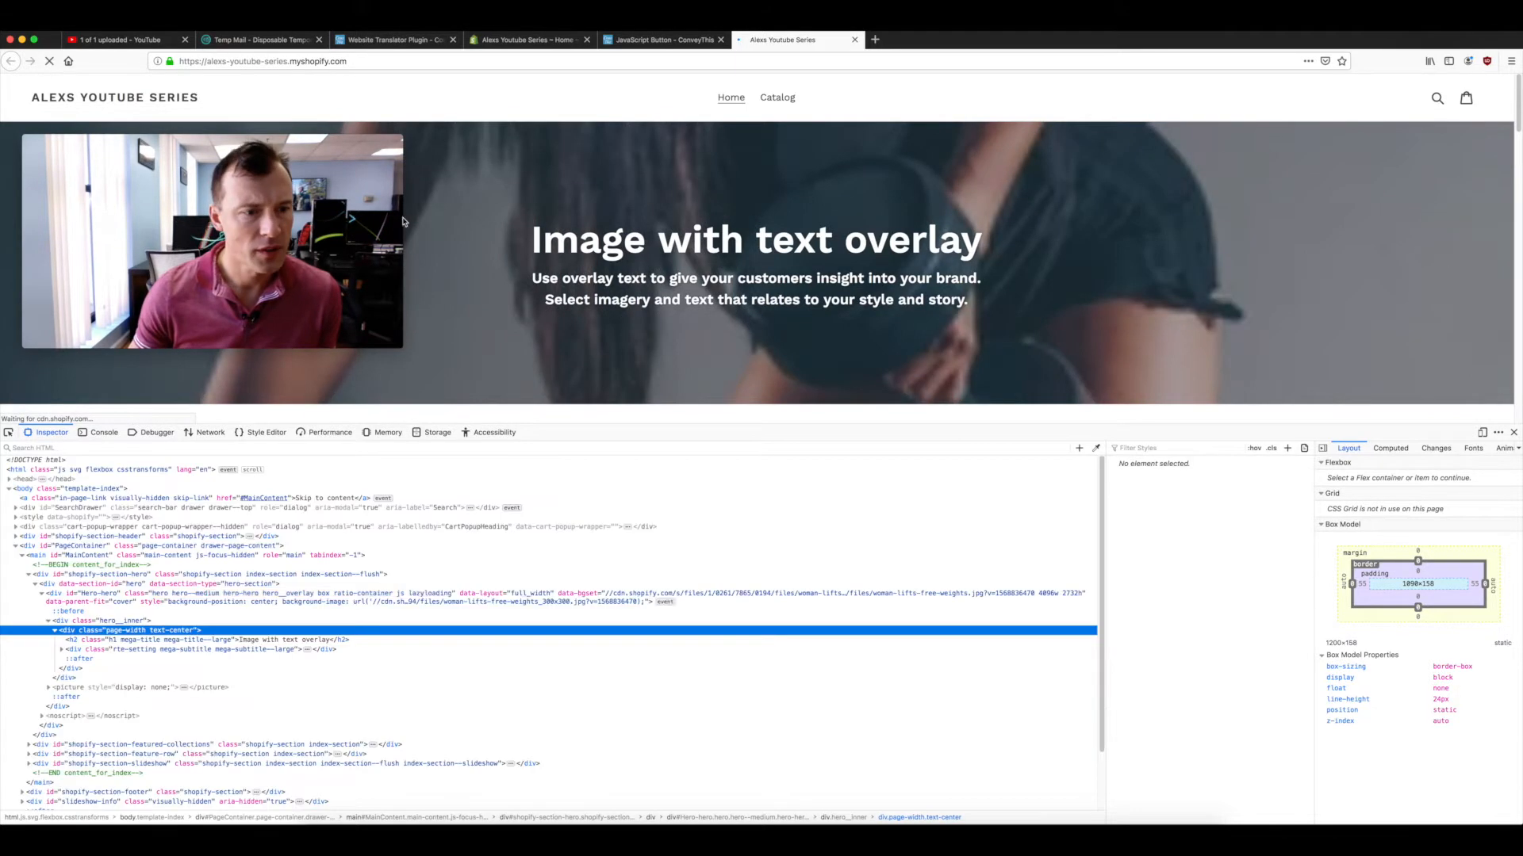
- Inspect the storefront's "Featured collection" heading and examine its enclosing elements for a usable identifier
scroll(323, 610, "down", 3)
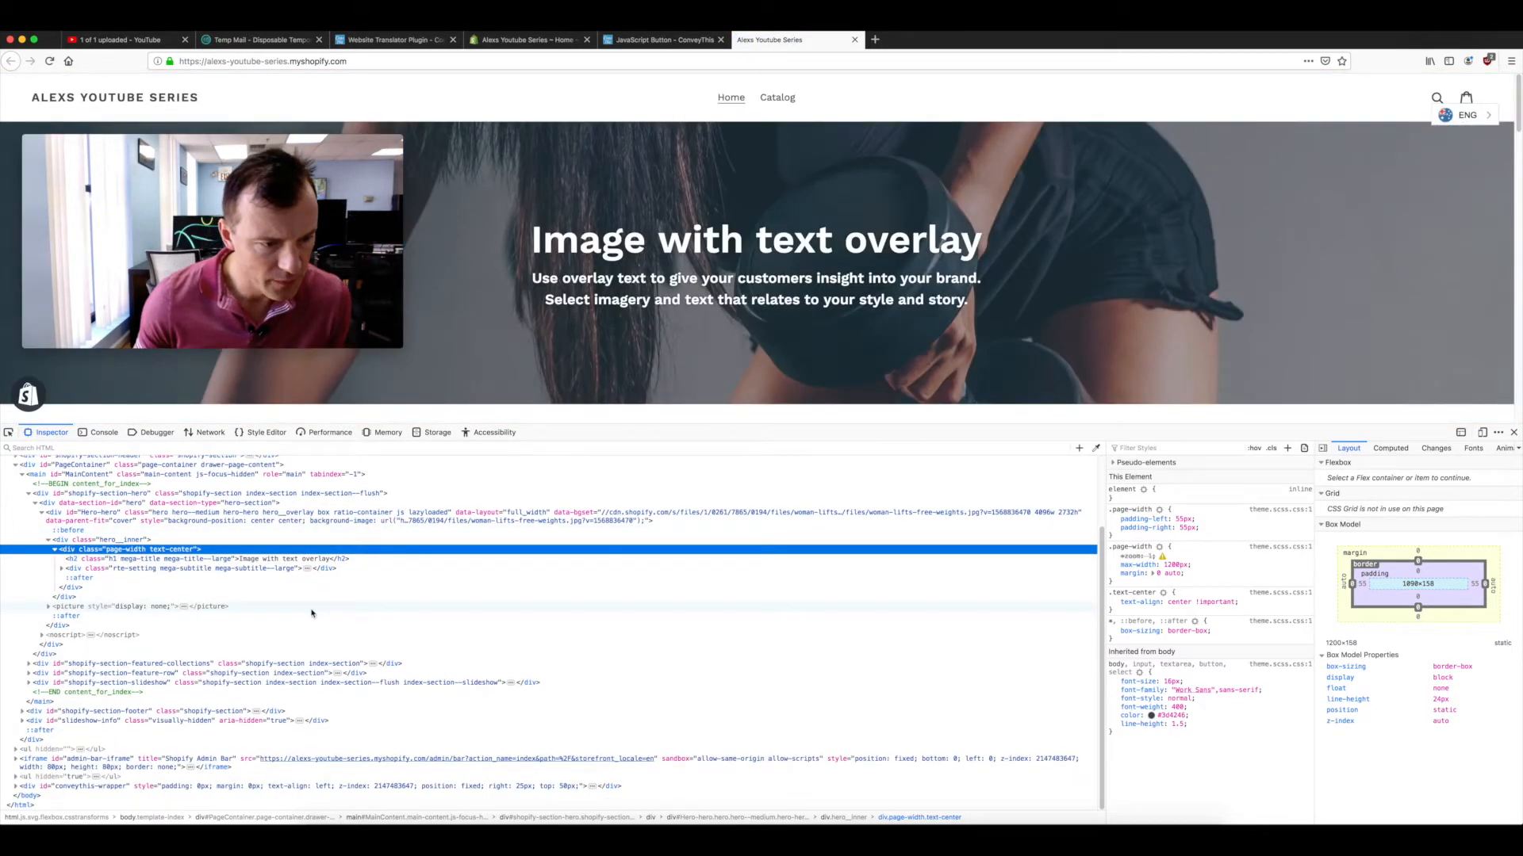
scroll(776, 246, "down", 5)
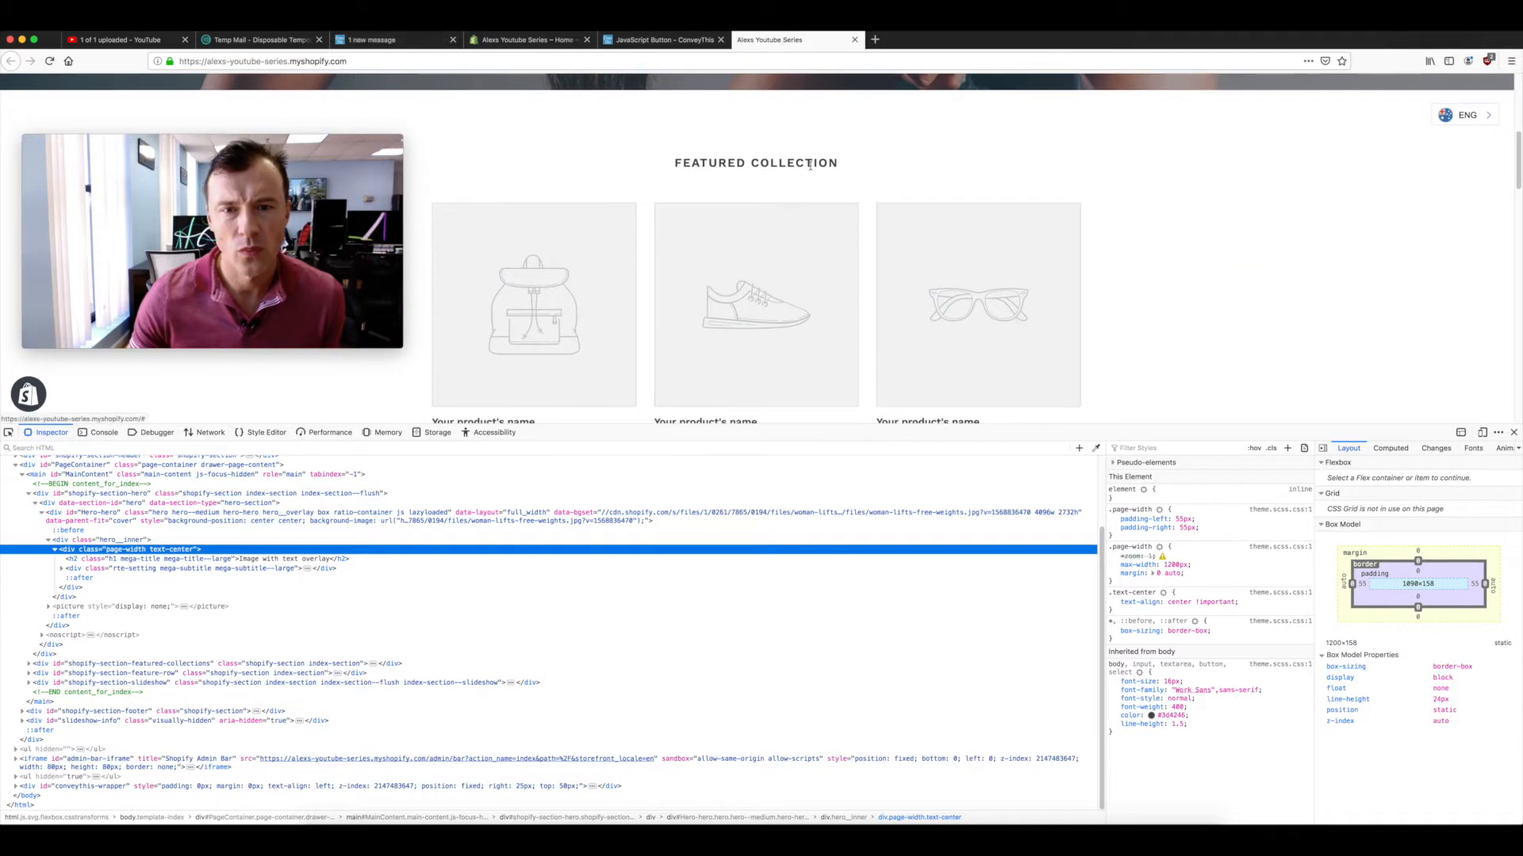
left_click_drag(674, 162, 841, 163)
right_click(809, 165)
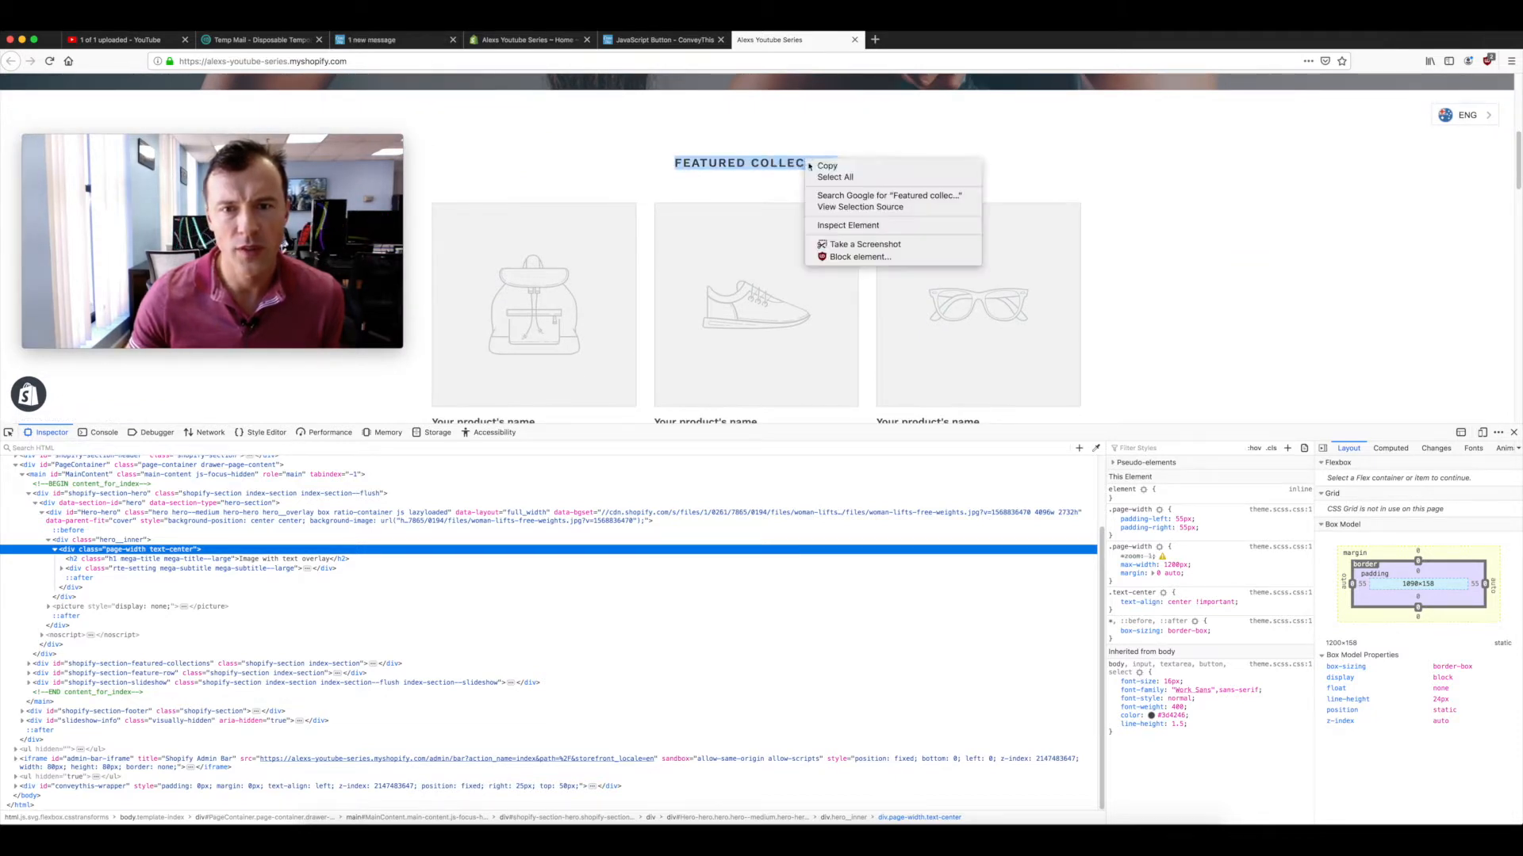
left_click(845, 226)
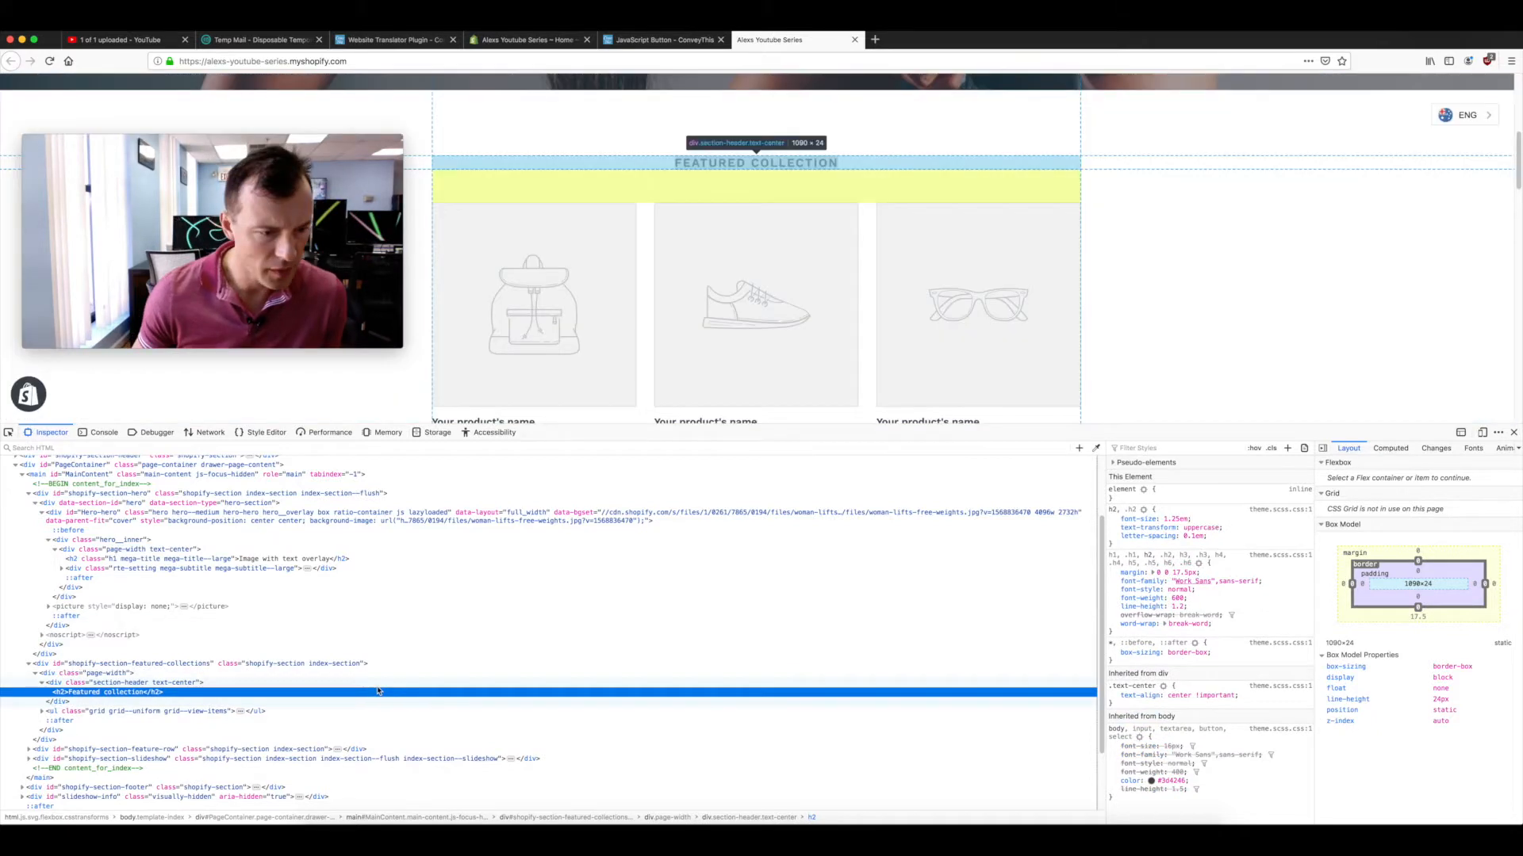
left_click(127, 684)
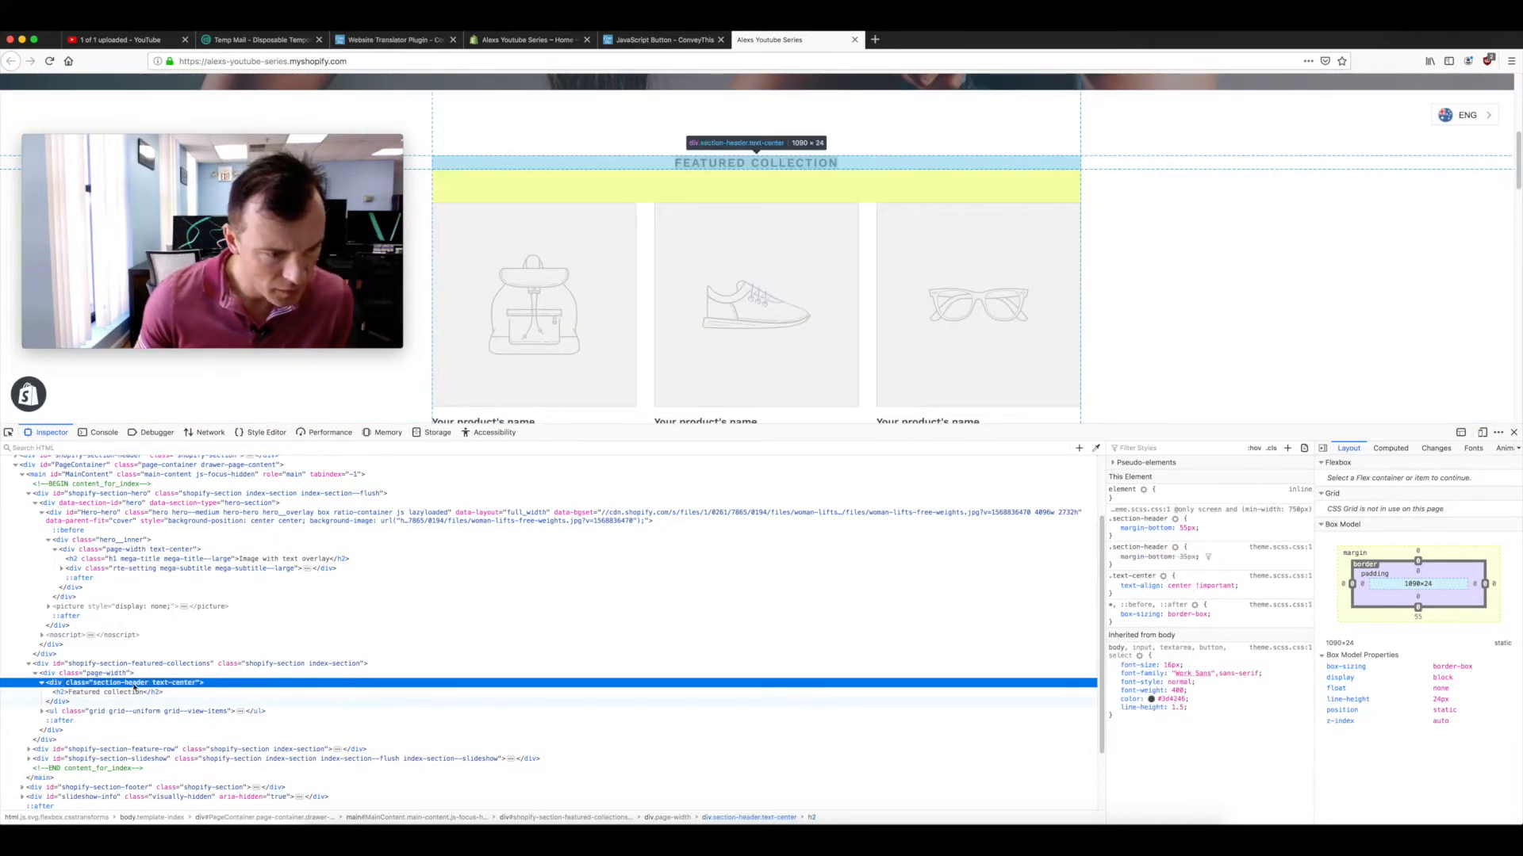
scroll(160, 688, "down", 1)
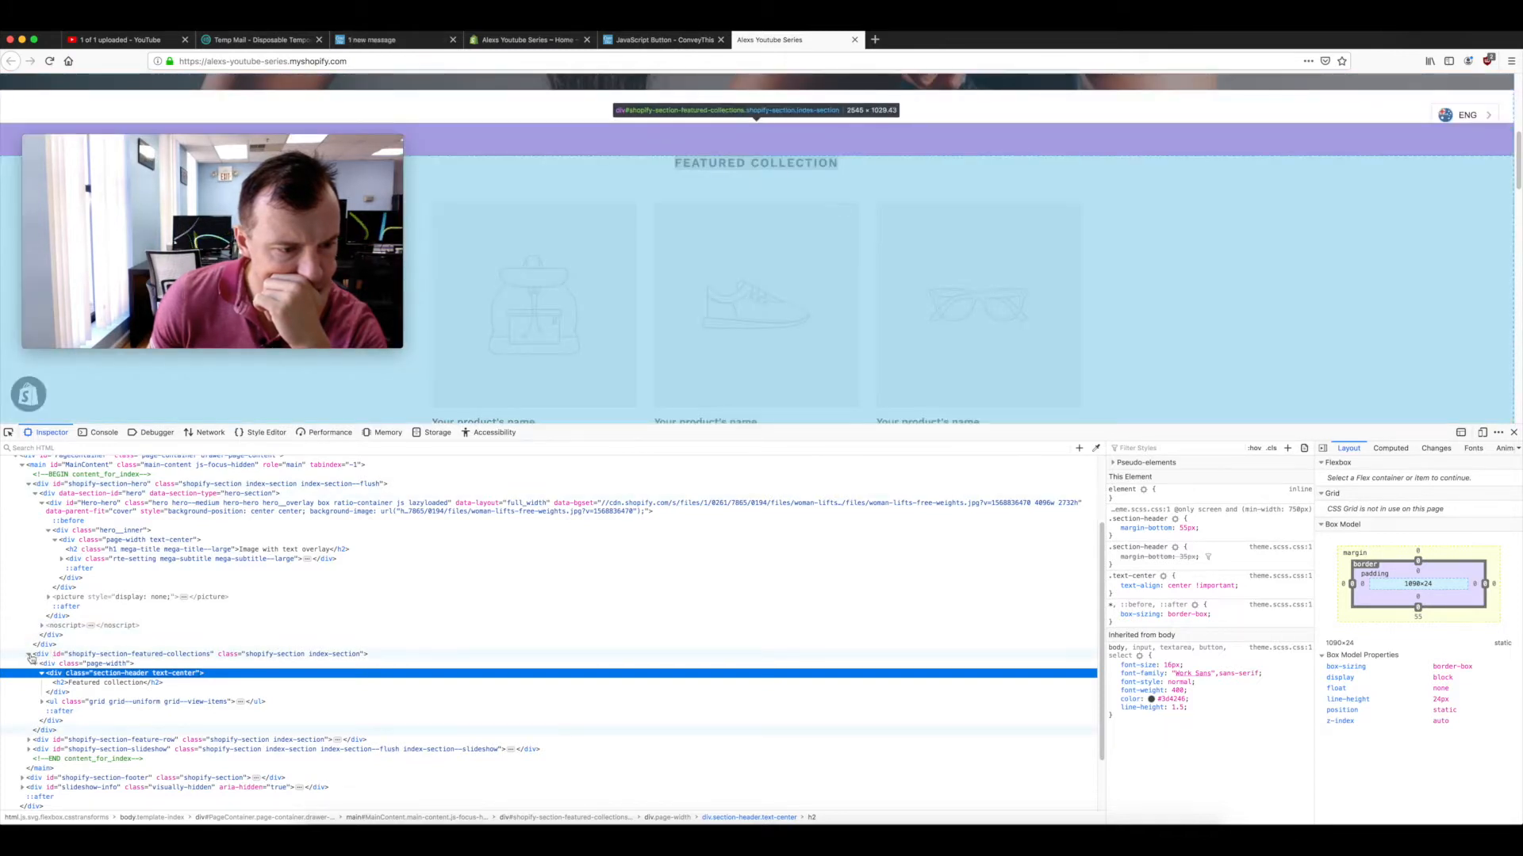
scroll(261, 646, "down", 2)
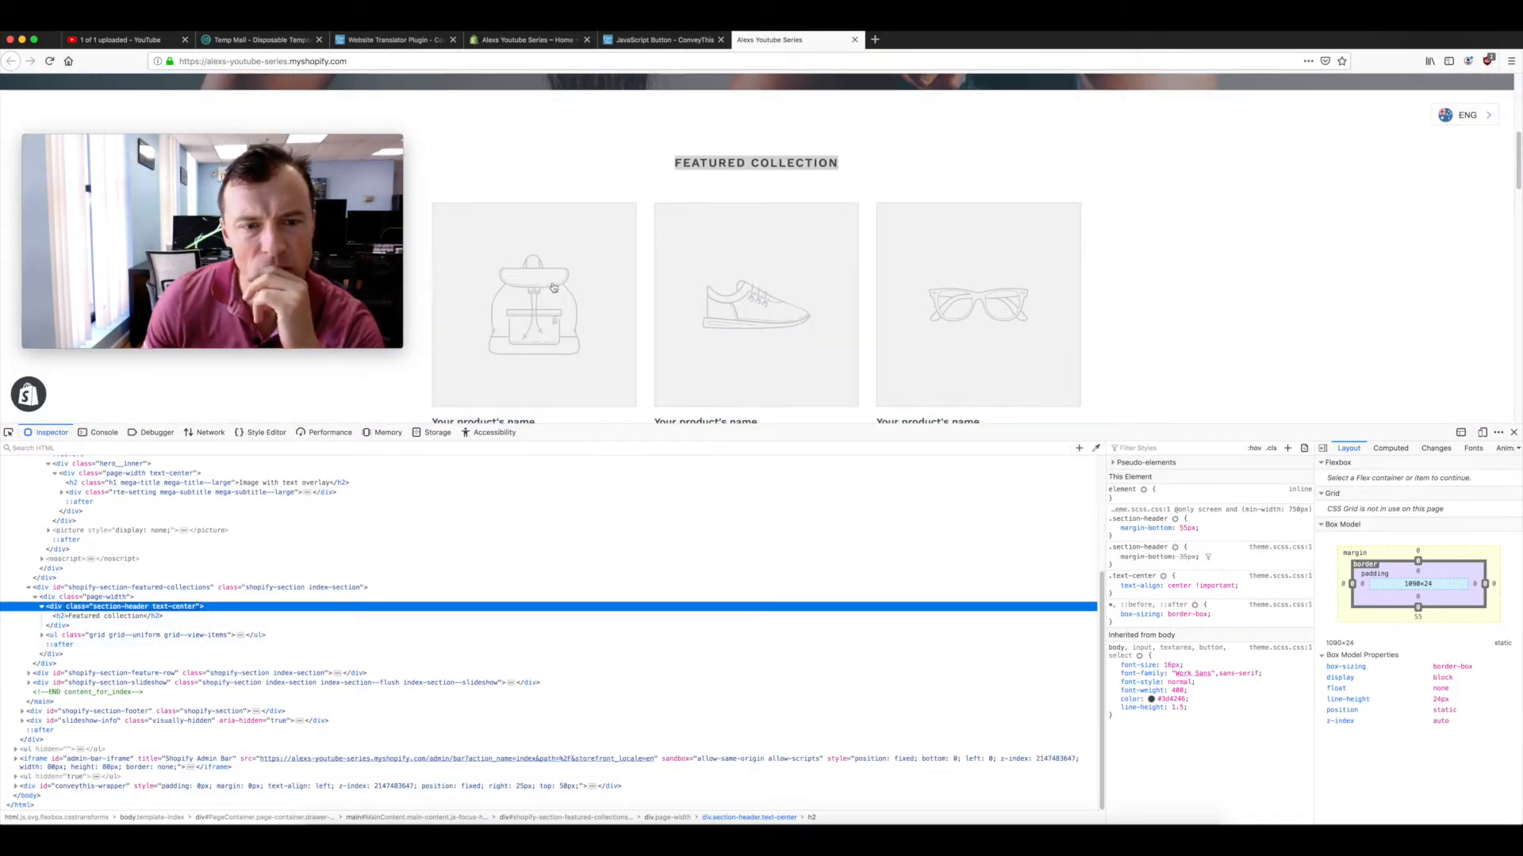
- Inspect the "Image with text" heading and copy the class value "feature-row__item" from the neighbouring div in the feature row
scroll(553, 288, "down", 4)
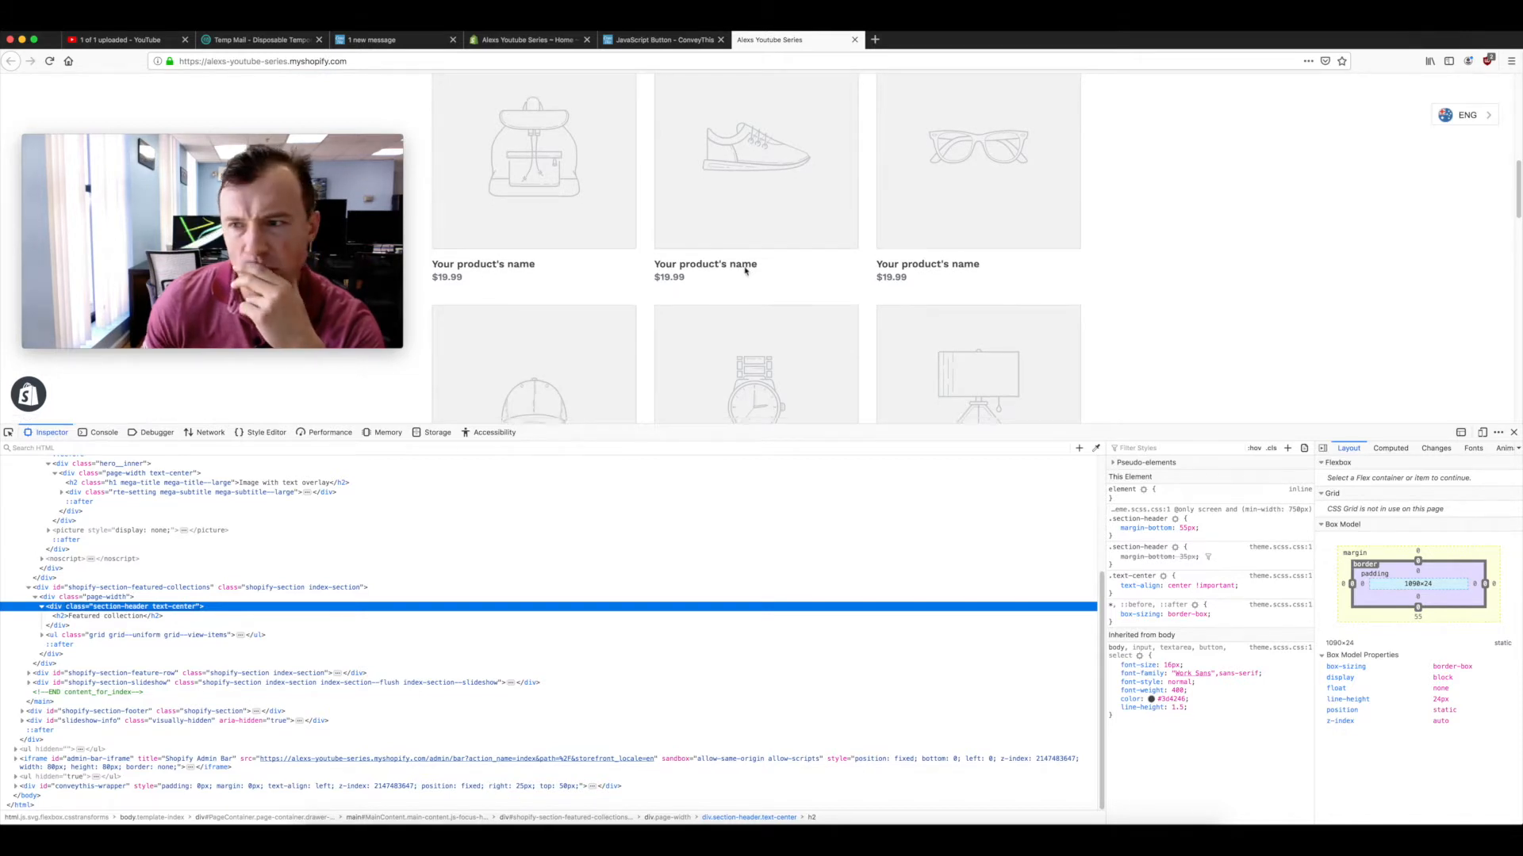
scroll(744, 271, "down", 10)
left_click_drag(796, 198, 852, 199)
right_click(835, 198)
left_click(856, 264)
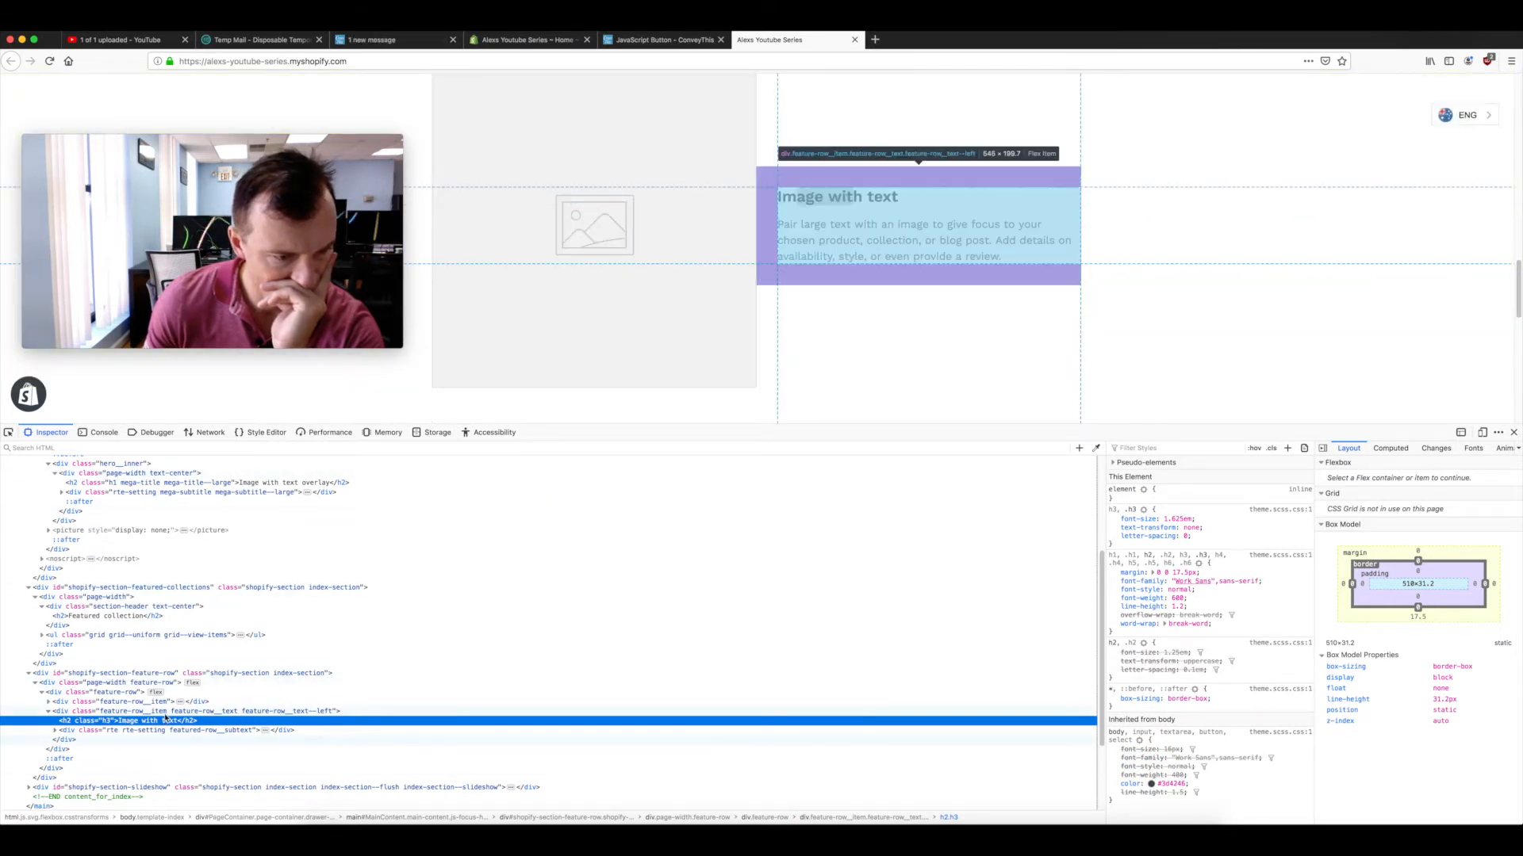
left_click(147, 703)
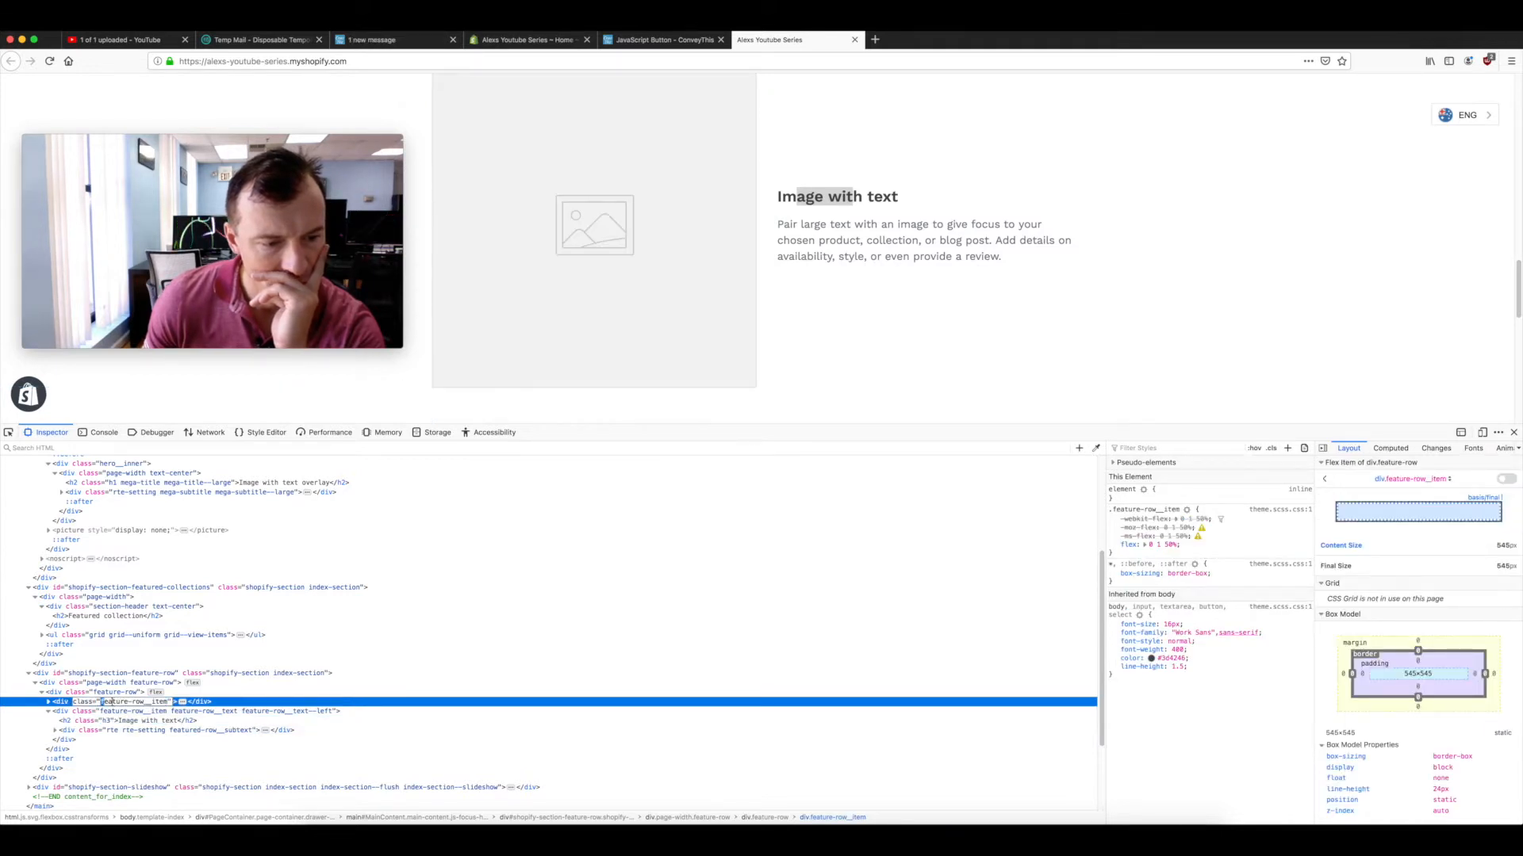
left_click_drag(103, 703, 171, 703)
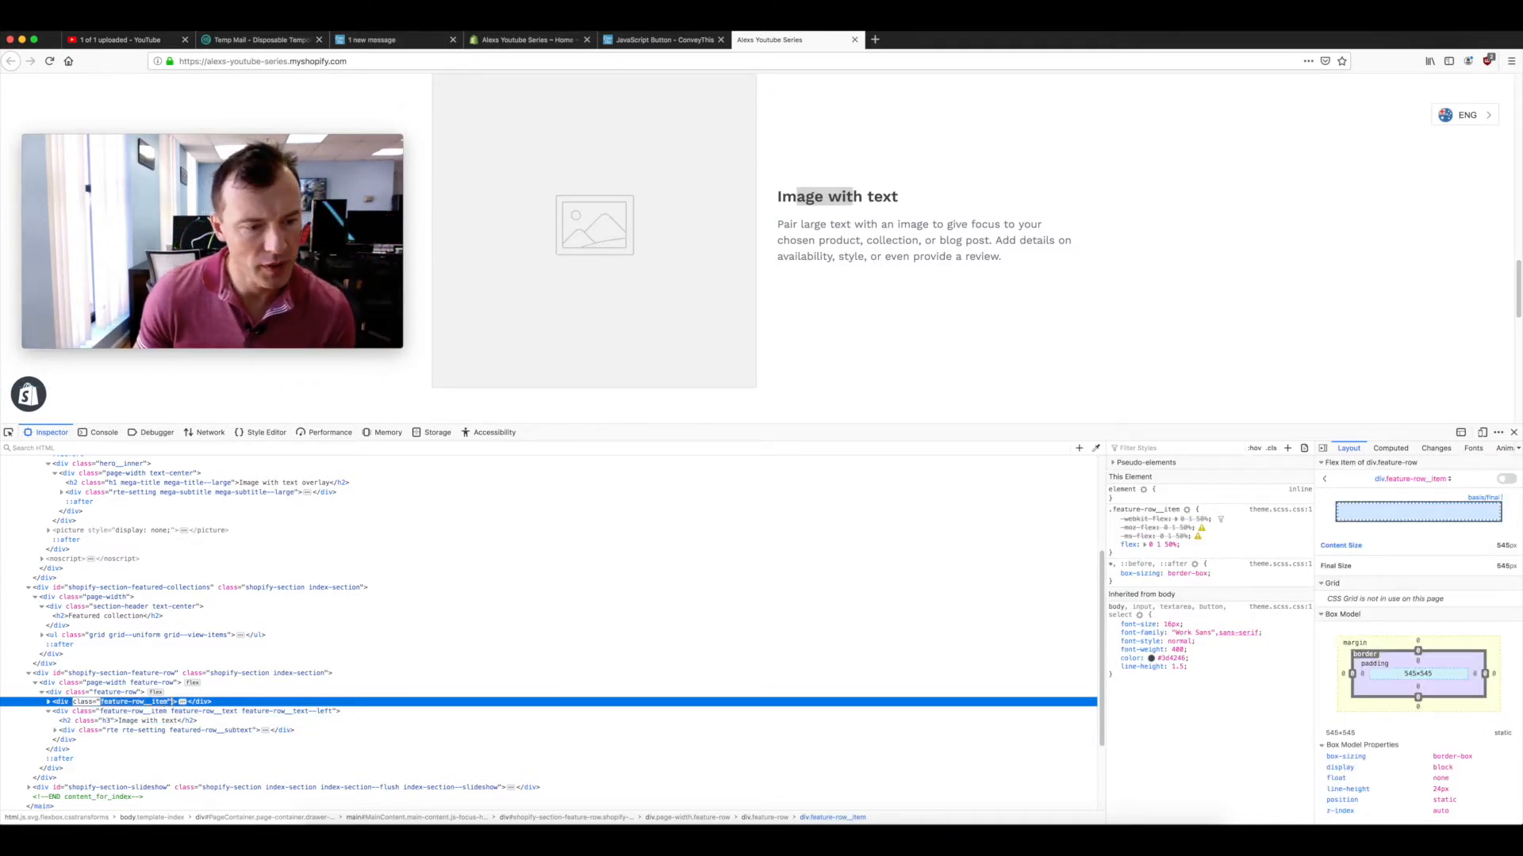
right_click(138, 701)
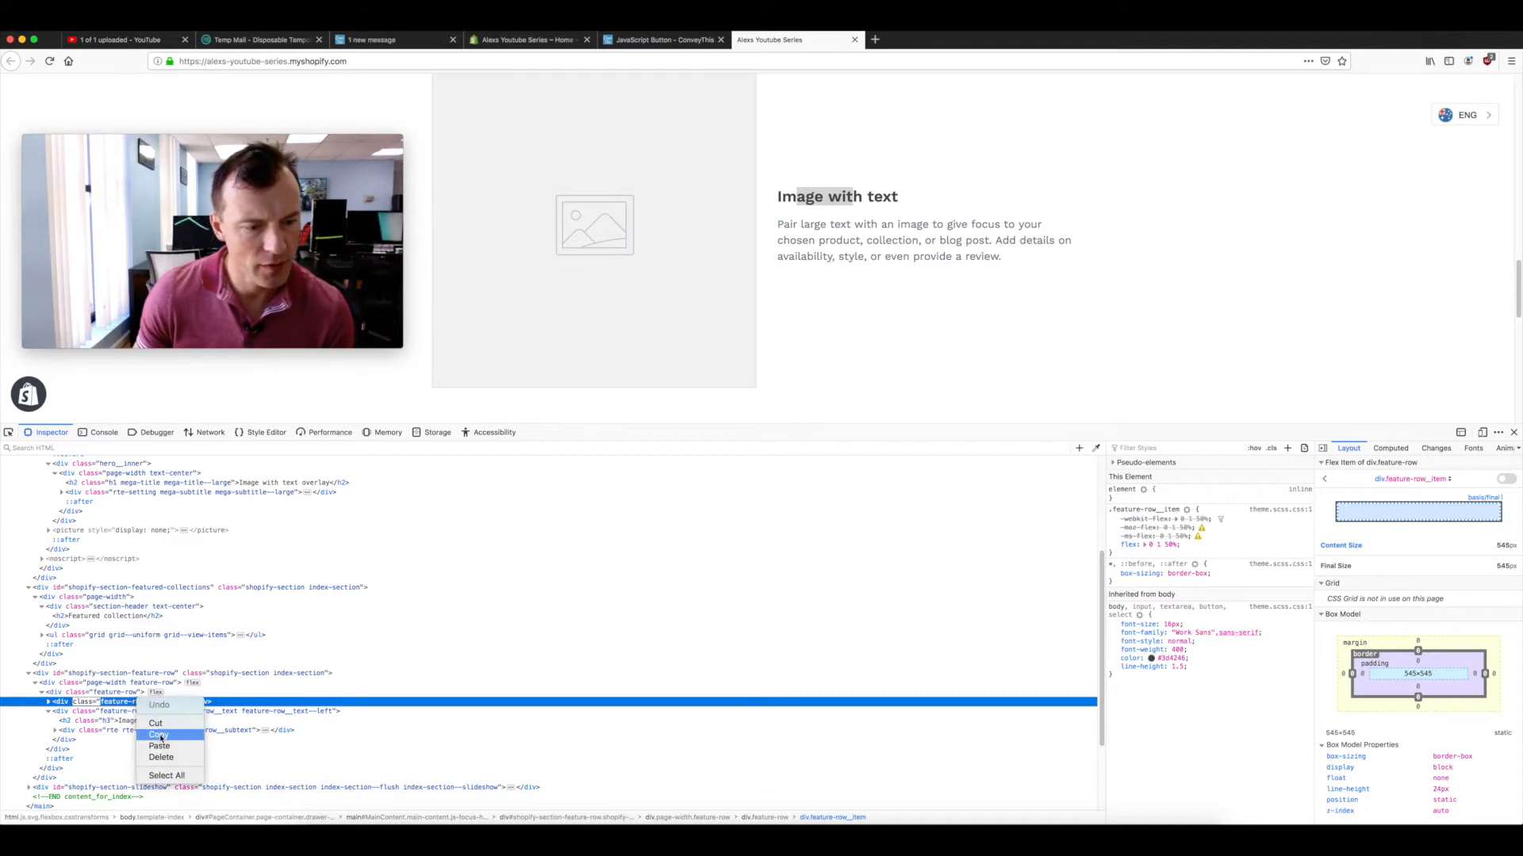
left_click(161, 736)
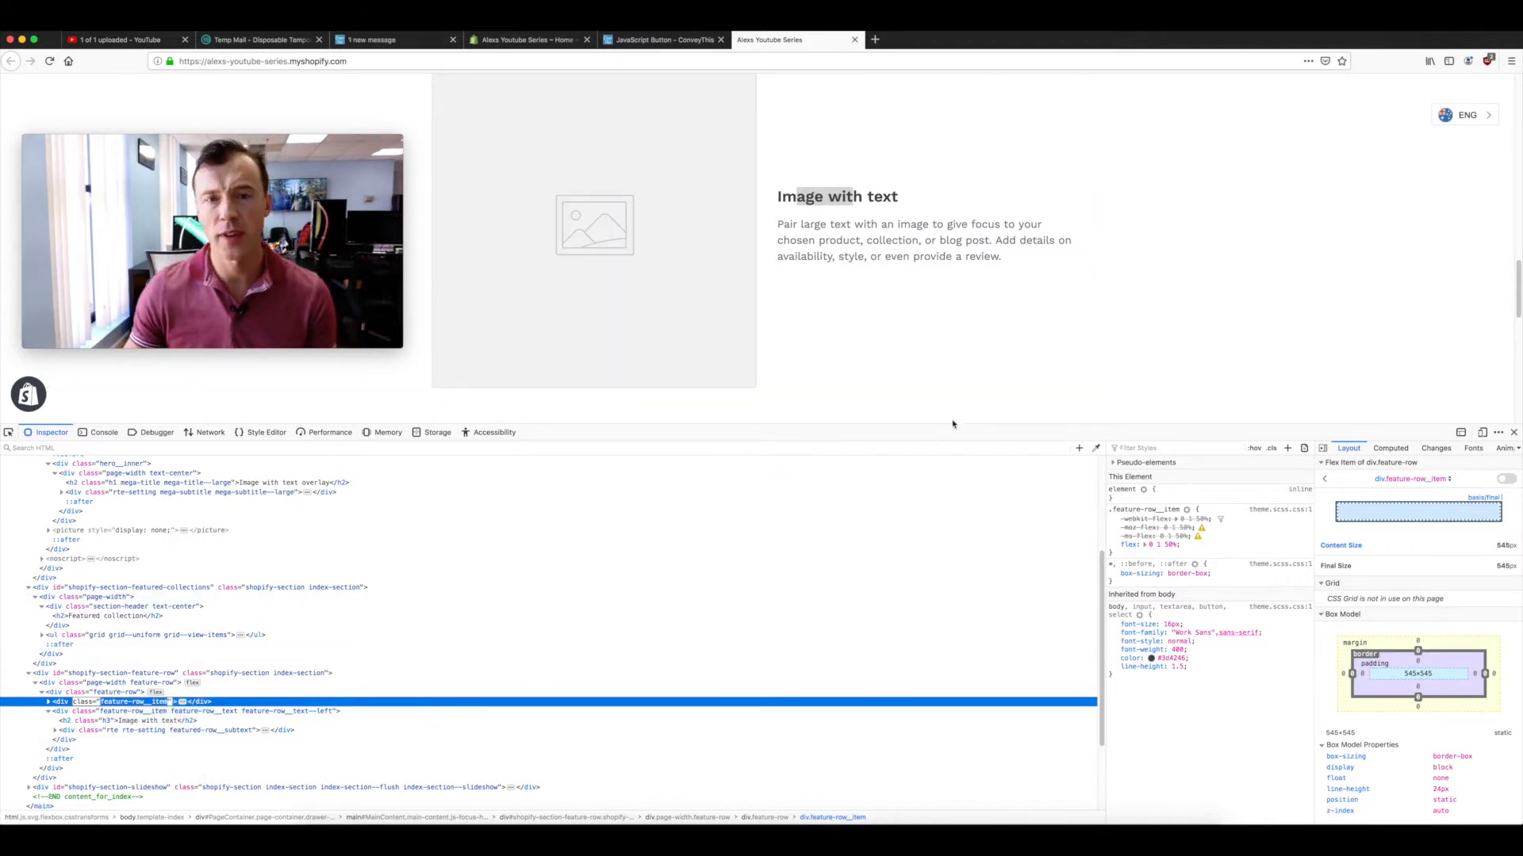
- Replace the button's element id in the ConveyThis settings with "feature-row__item" and save the configuration
left_click(662, 40)
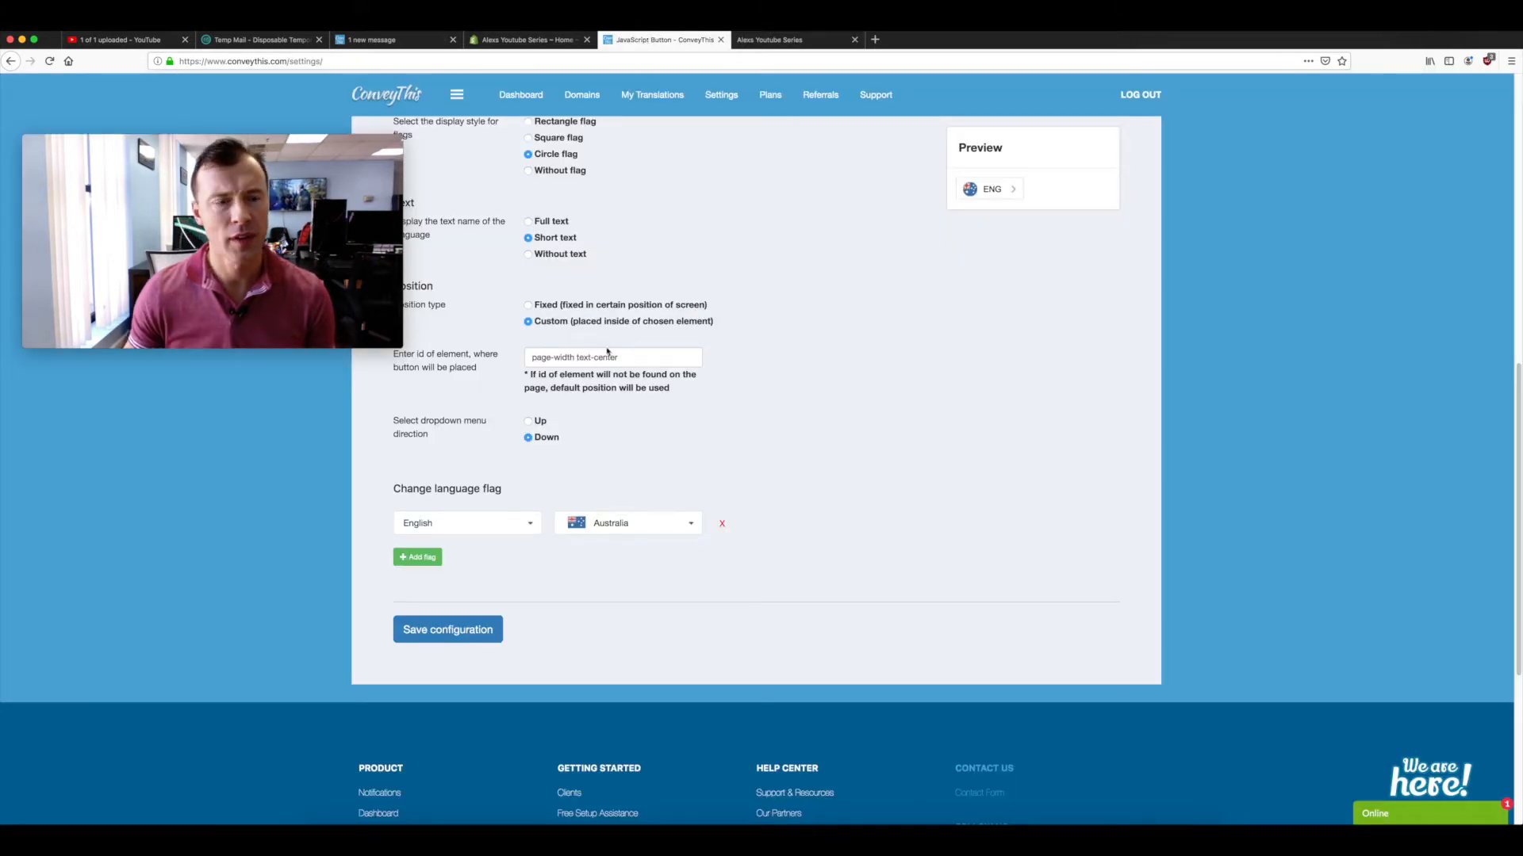
left_click_drag(623, 359, 516, 359)
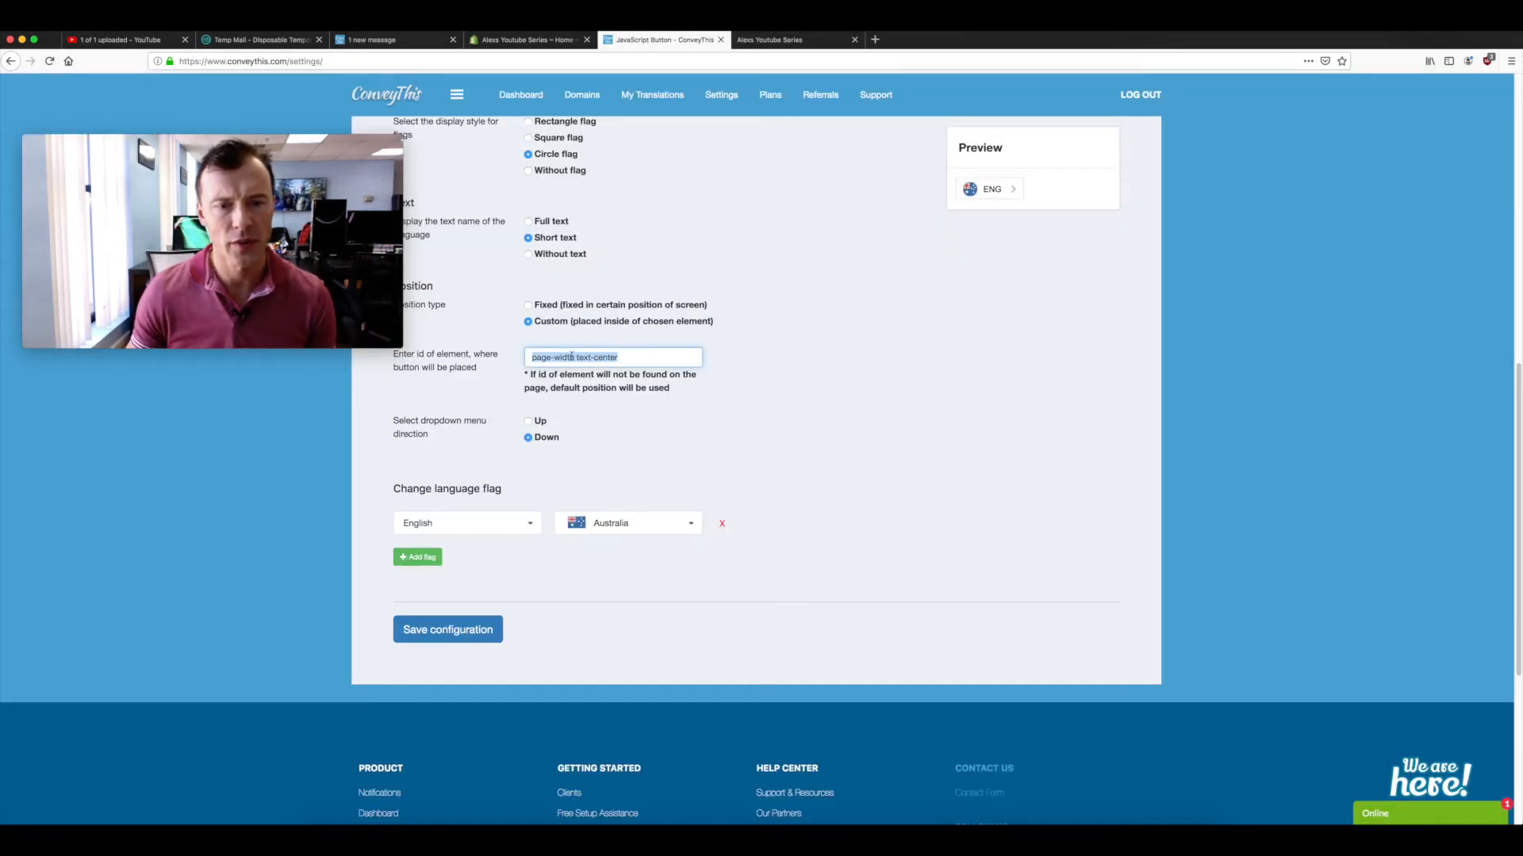
key("BackSpace")
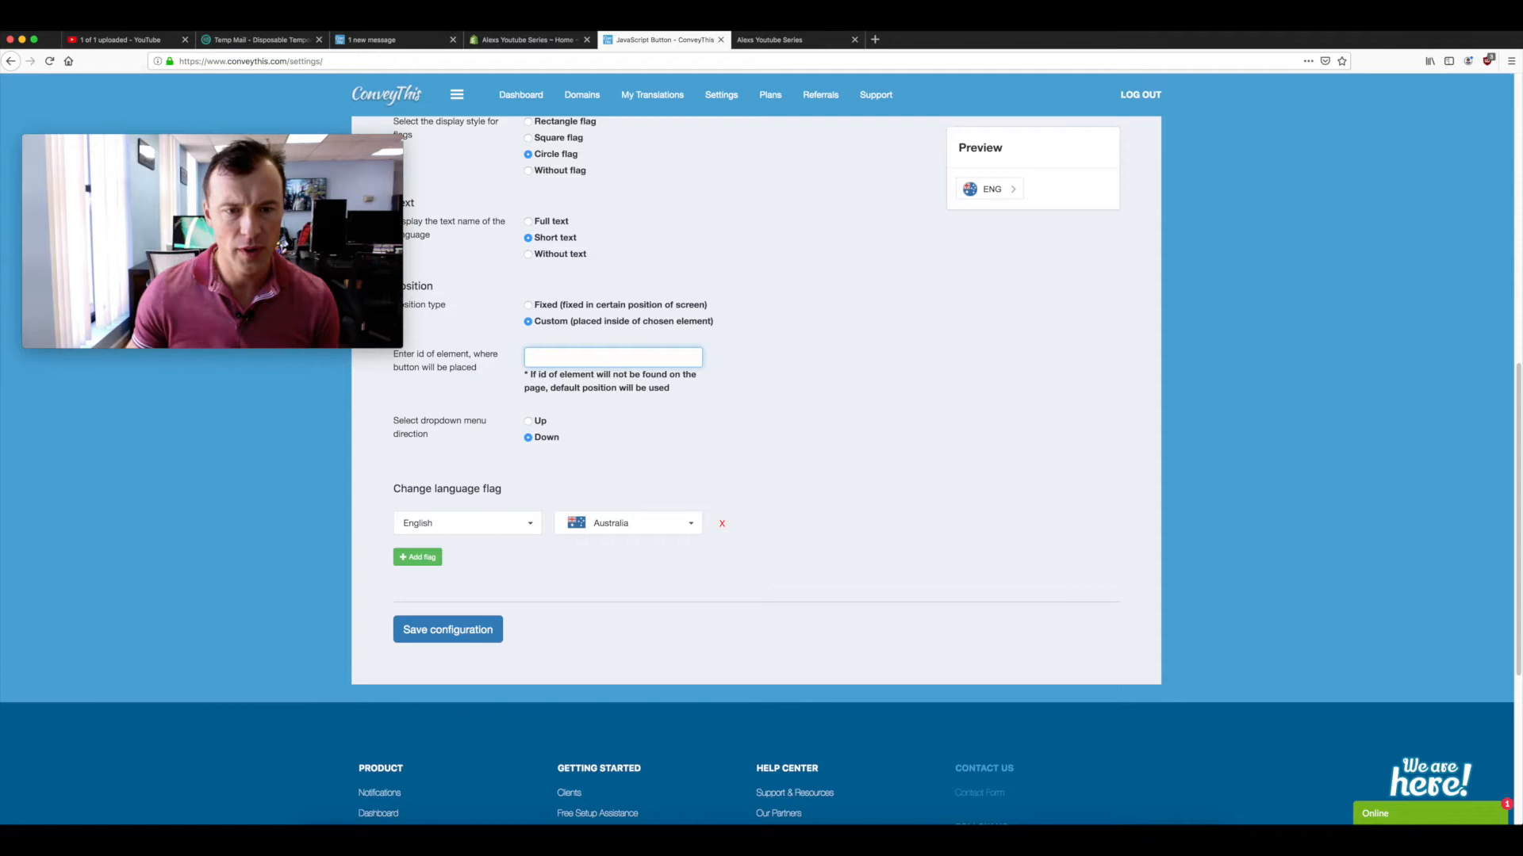
right_click(597, 357)
left_click(624, 401)
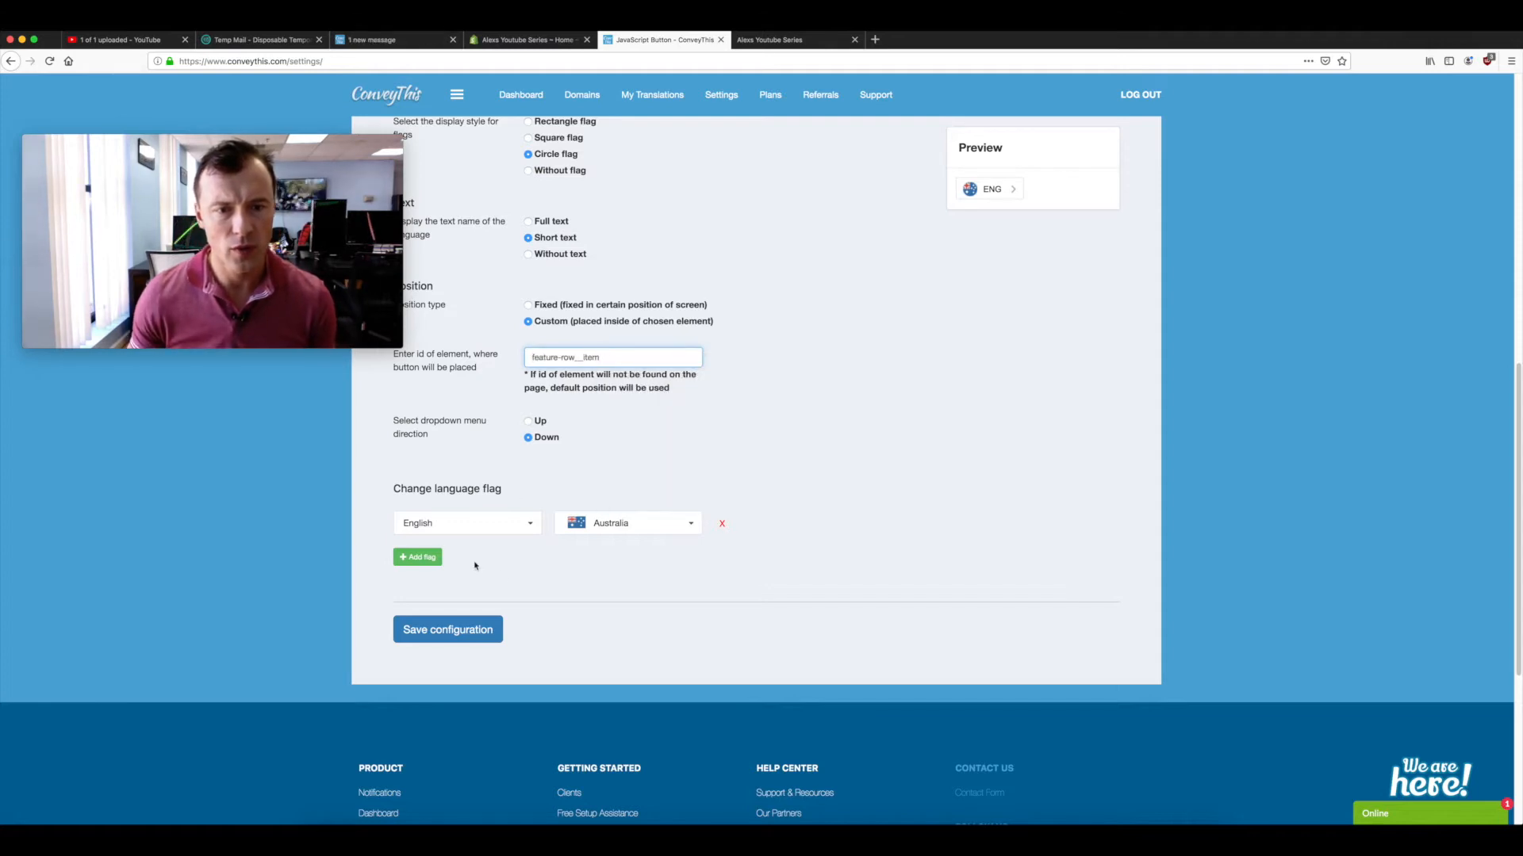
left_click(452, 631)
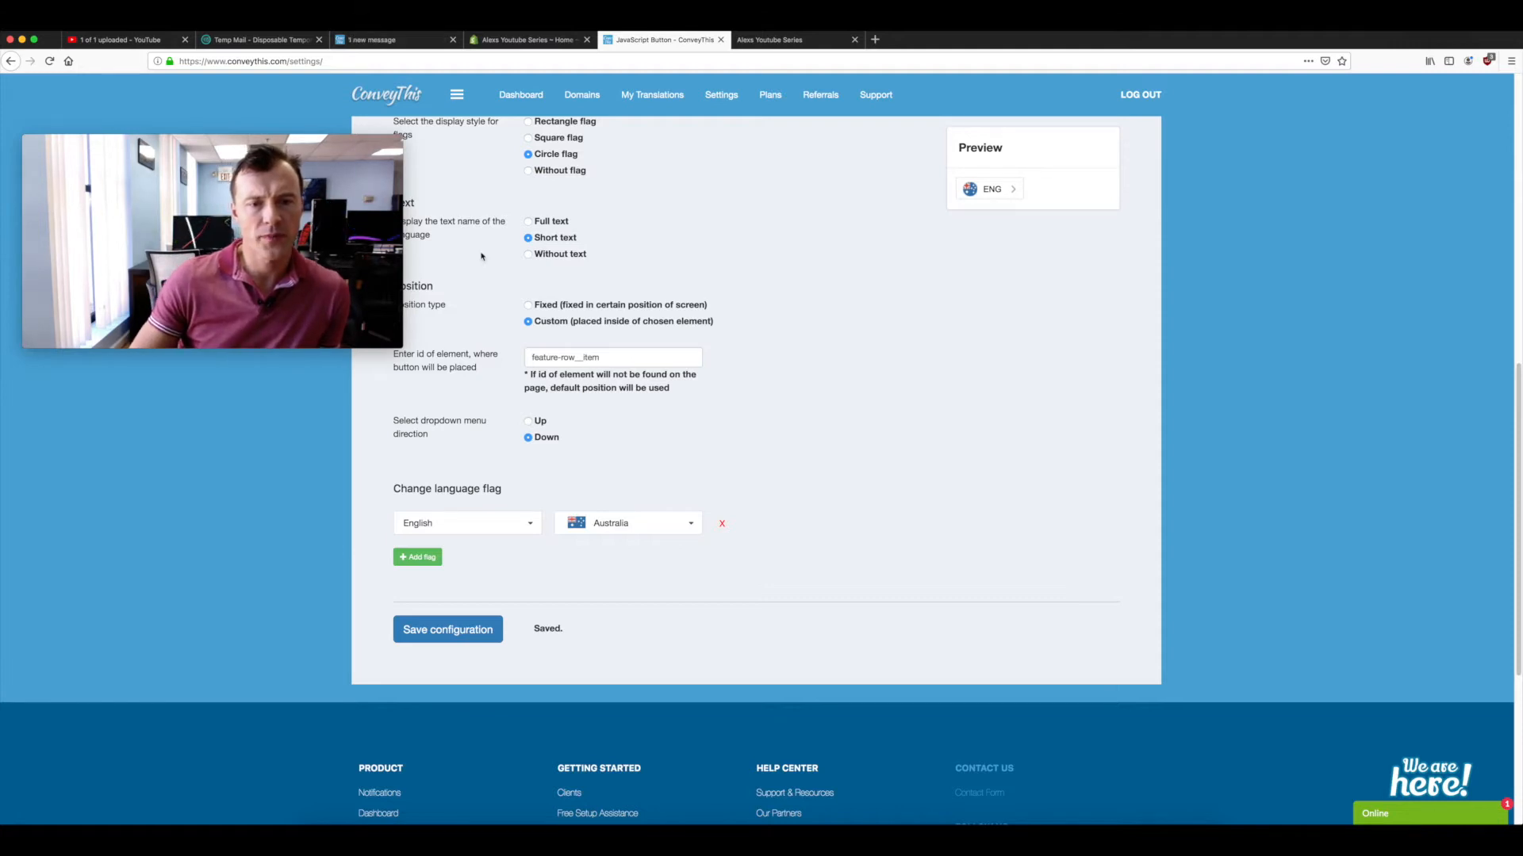
- Reload the Shopify storefront and check the language button's placement against the "Image with text" section
left_click(821, 40)
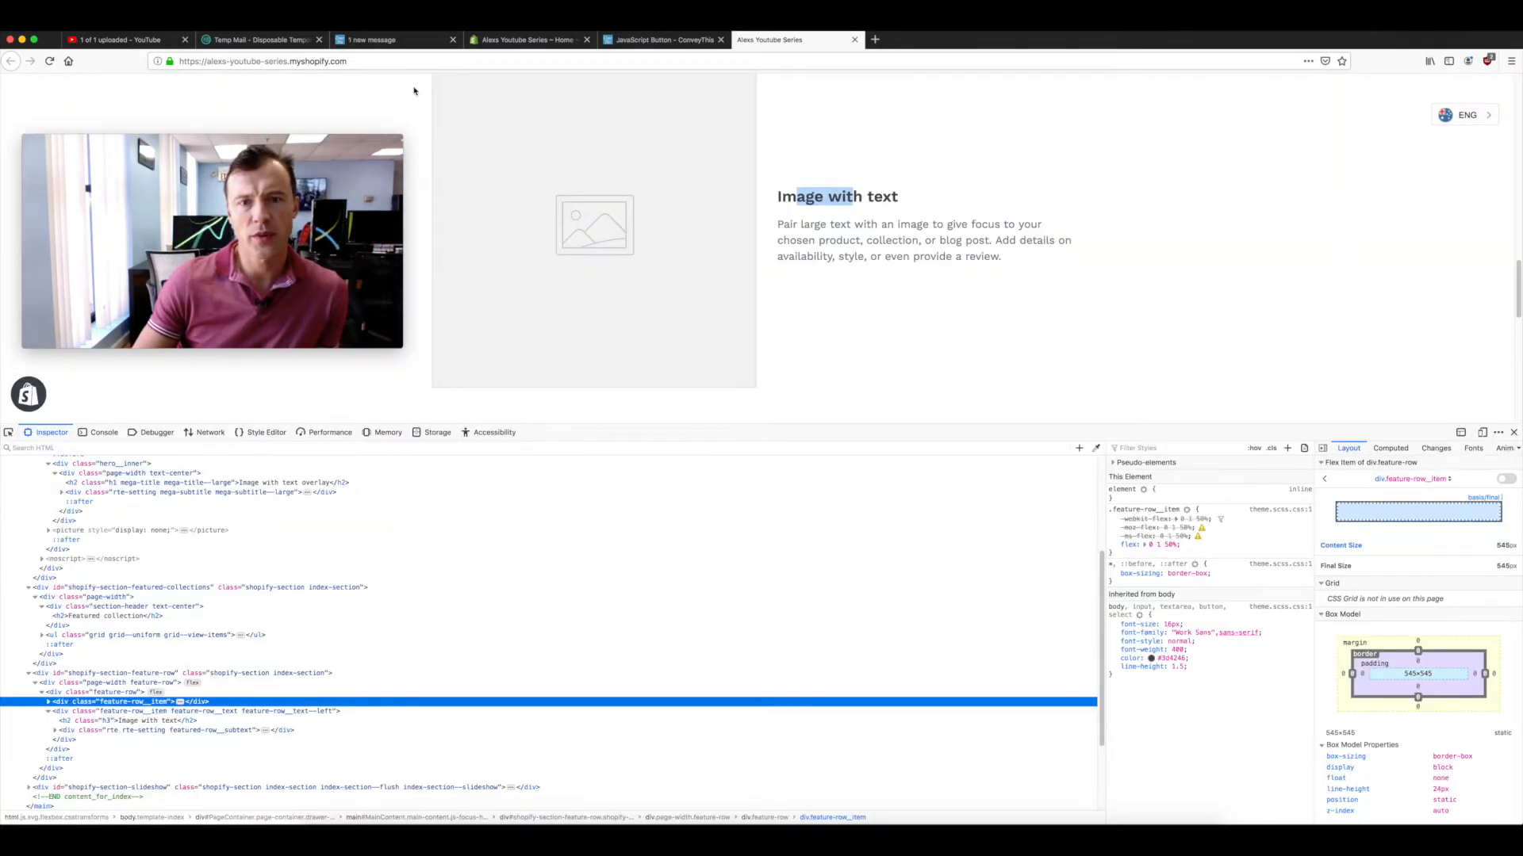
left_click(49, 61)
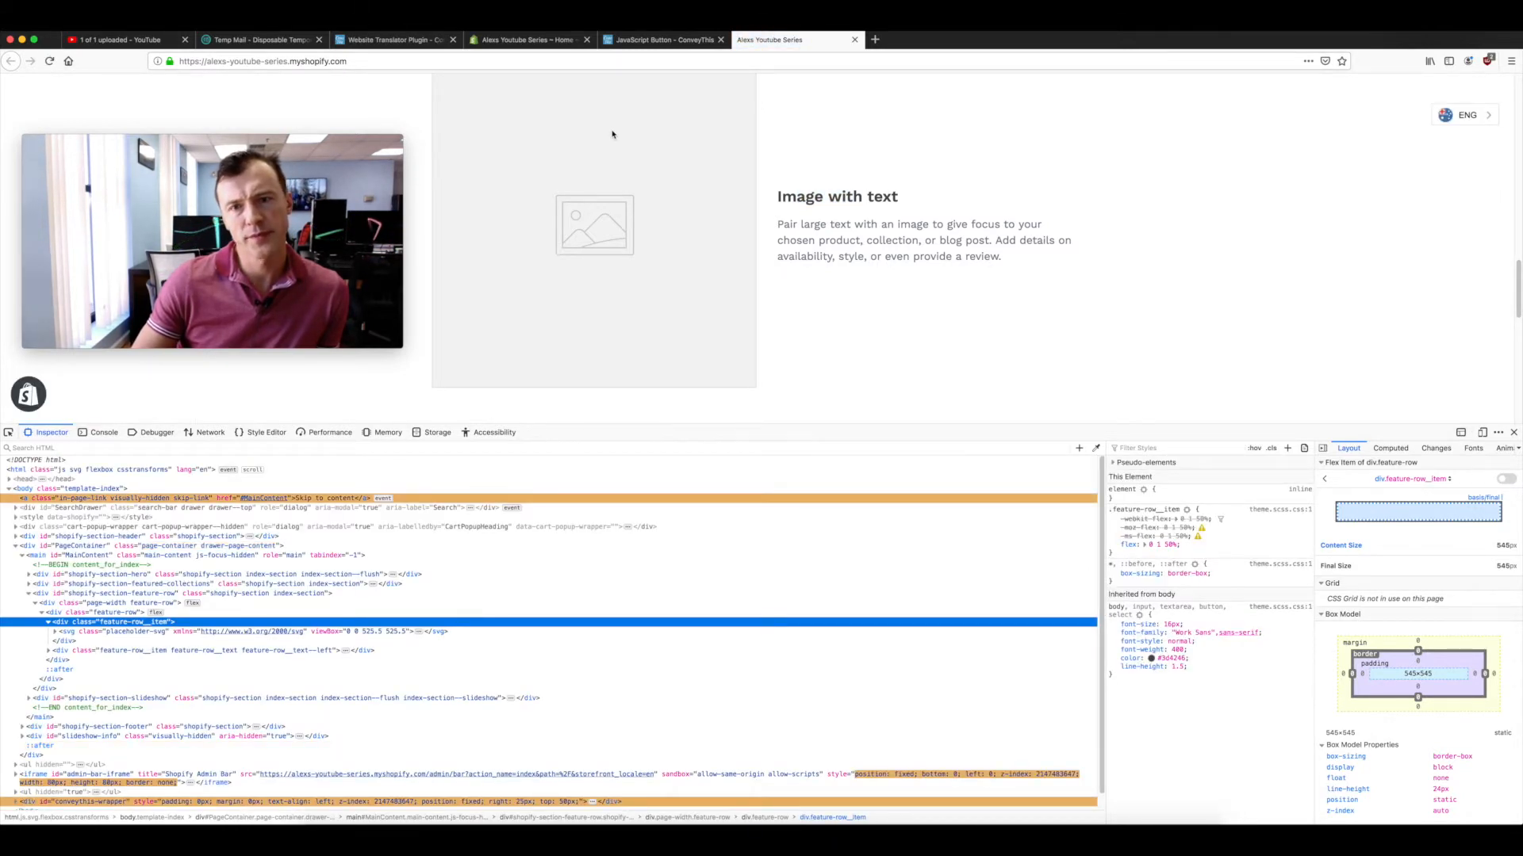
key("super+r")
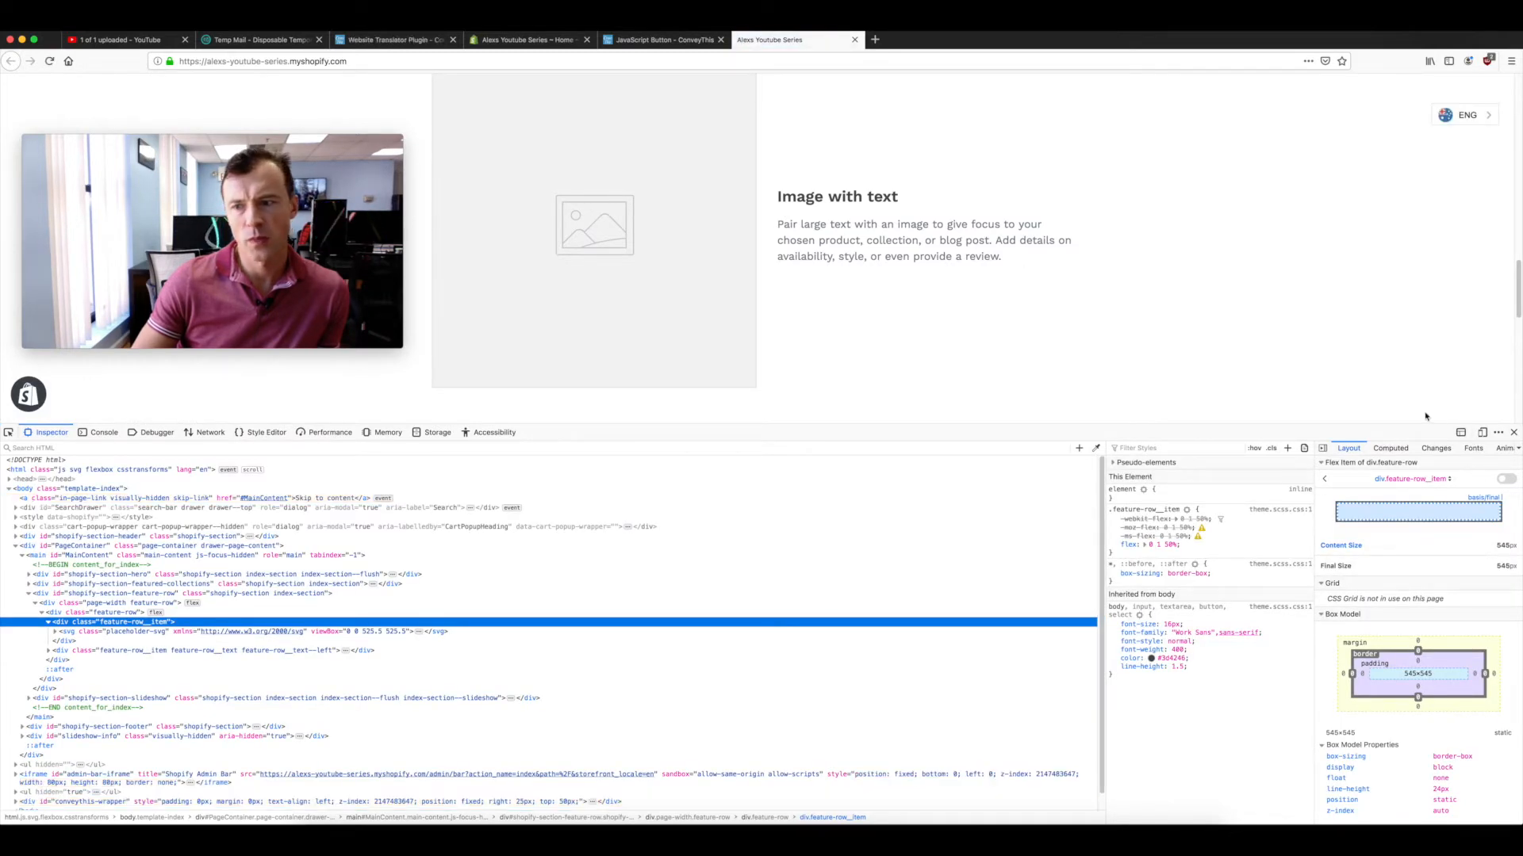
- Close the page inspector and reload the storefront to recheck the language button around the "Image with text" section
left_click(1515, 432)
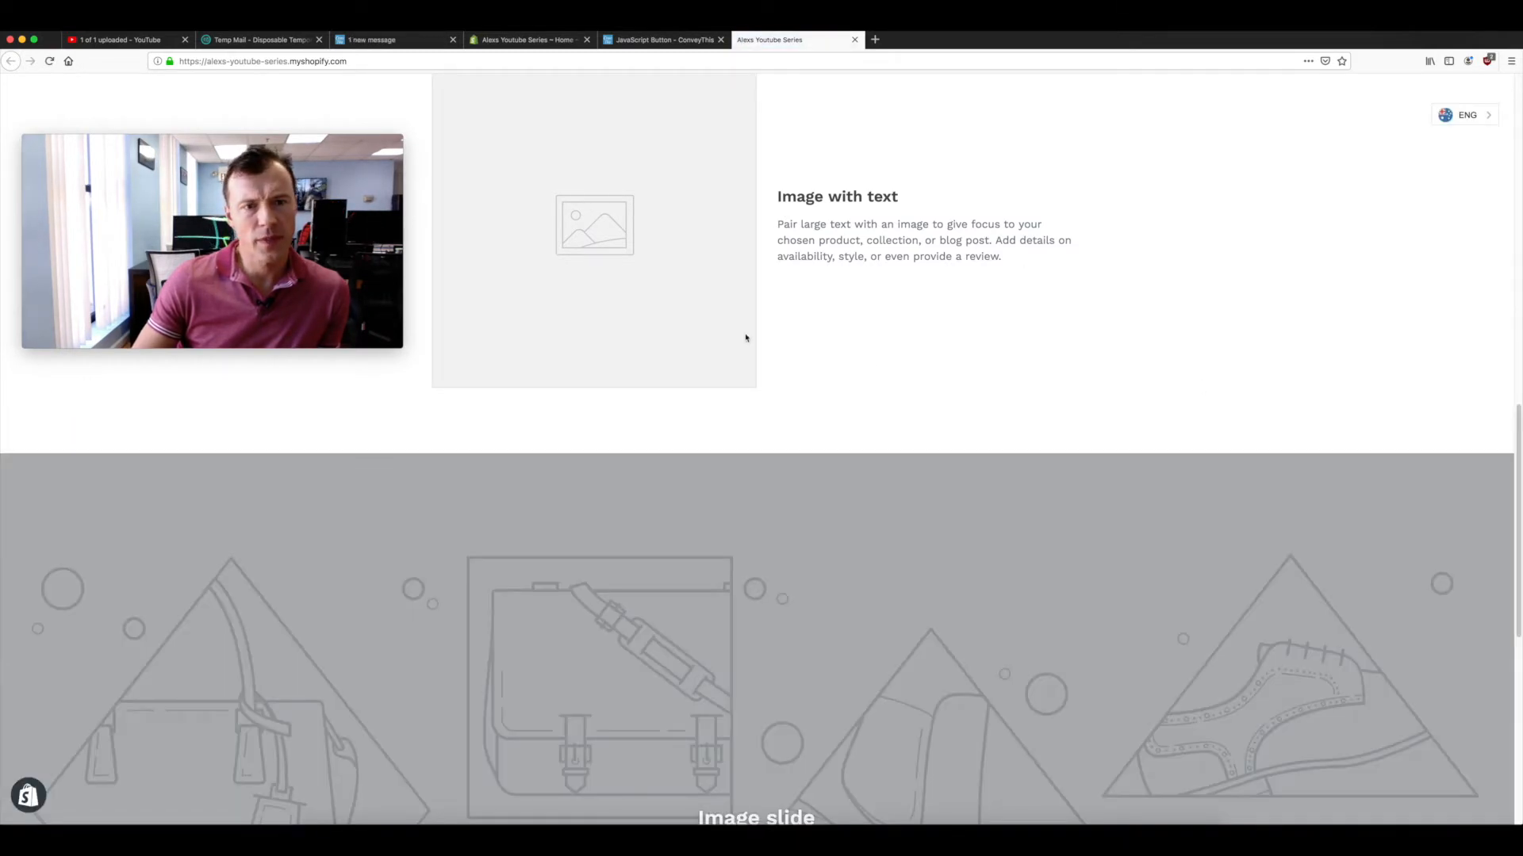
left_click_drag(104, 146, 92, 614)
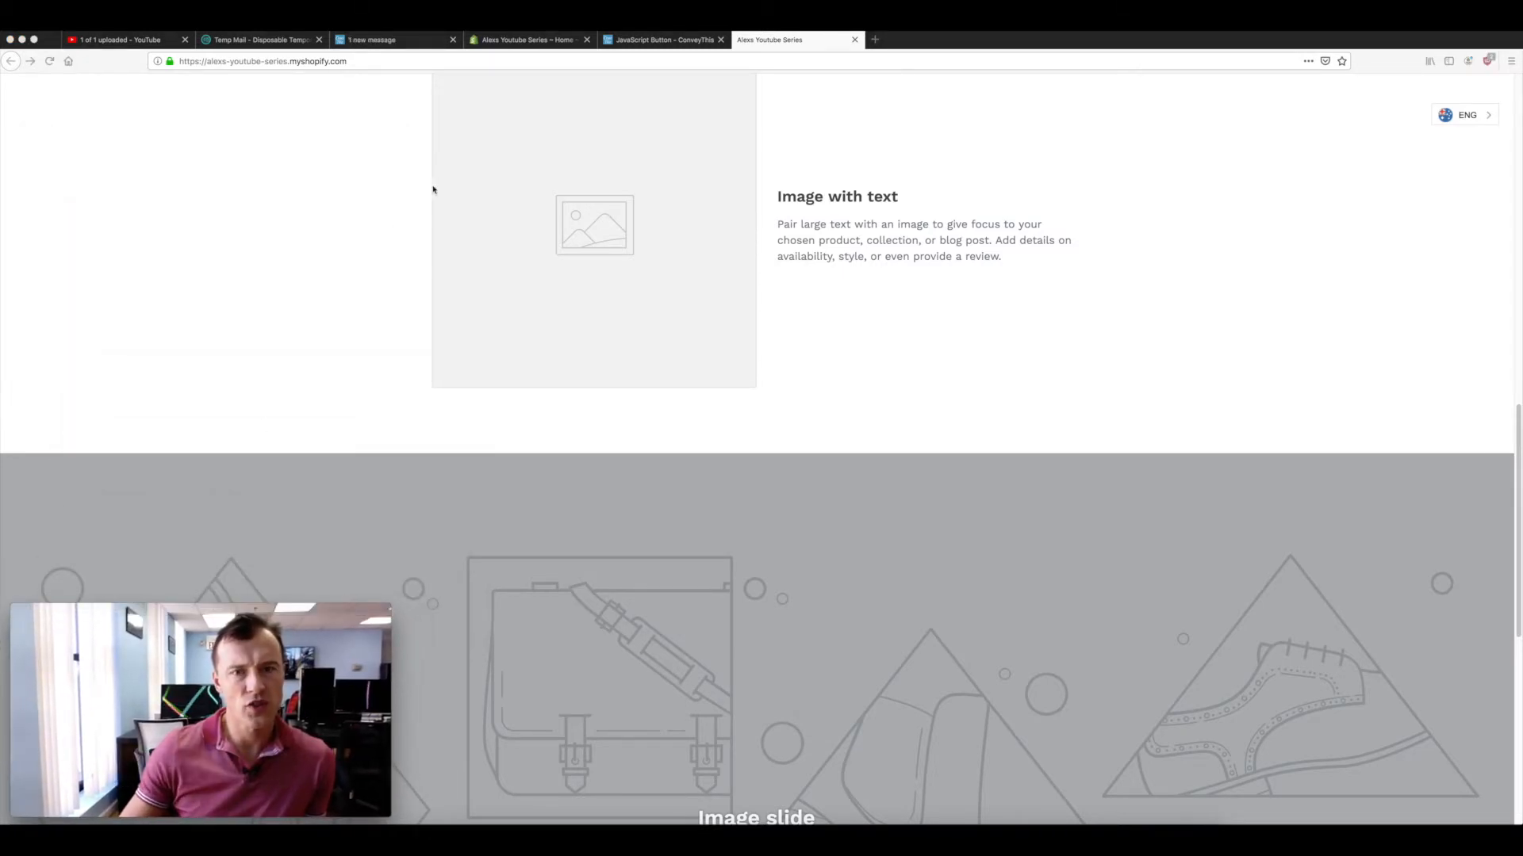
scroll(786, 272, "up", 3)
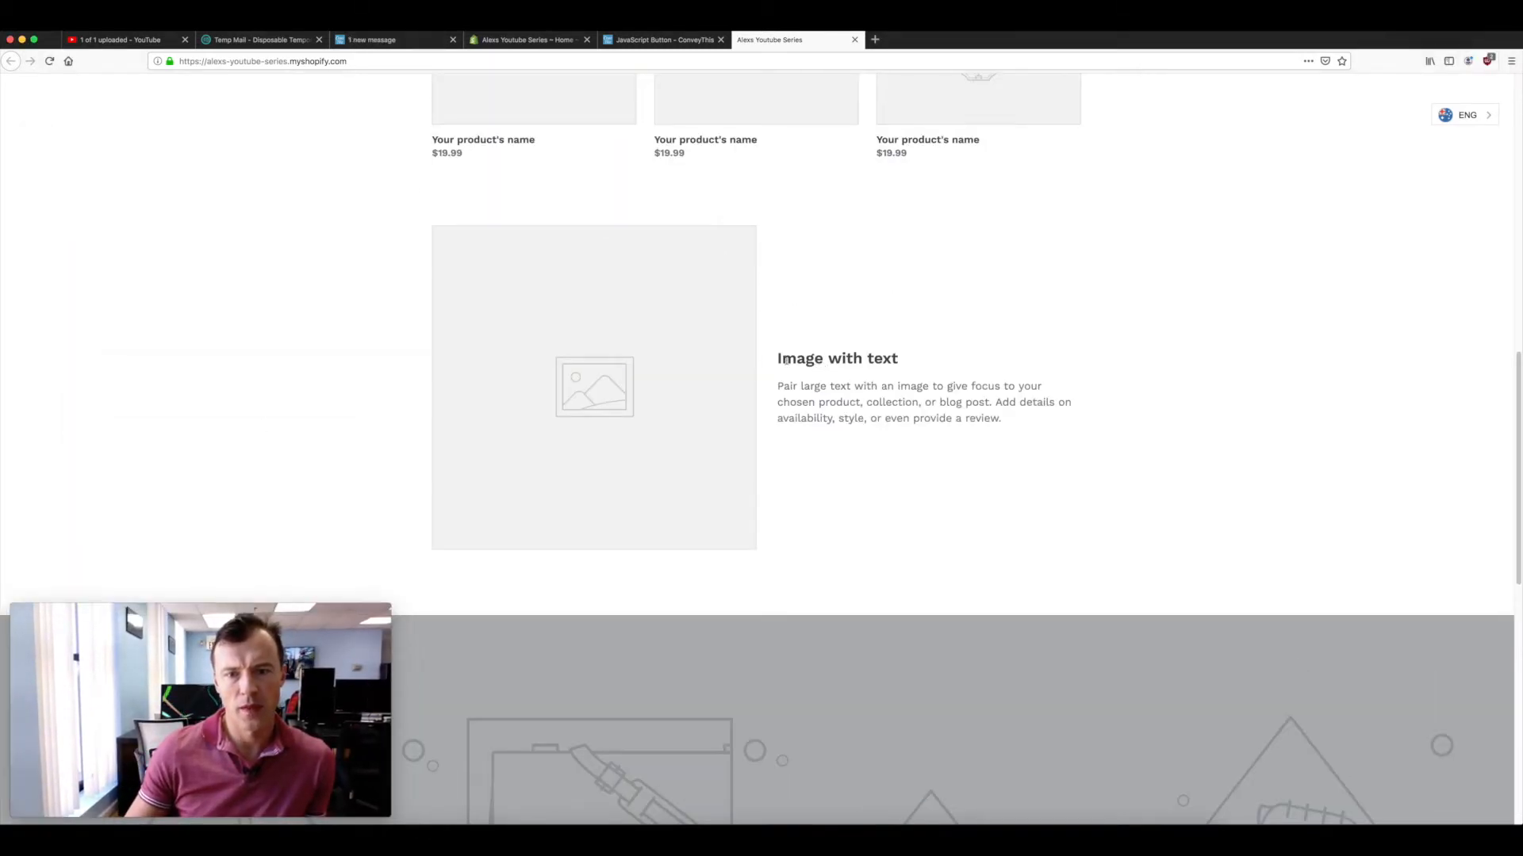
scroll(761, 299, "up", 3)
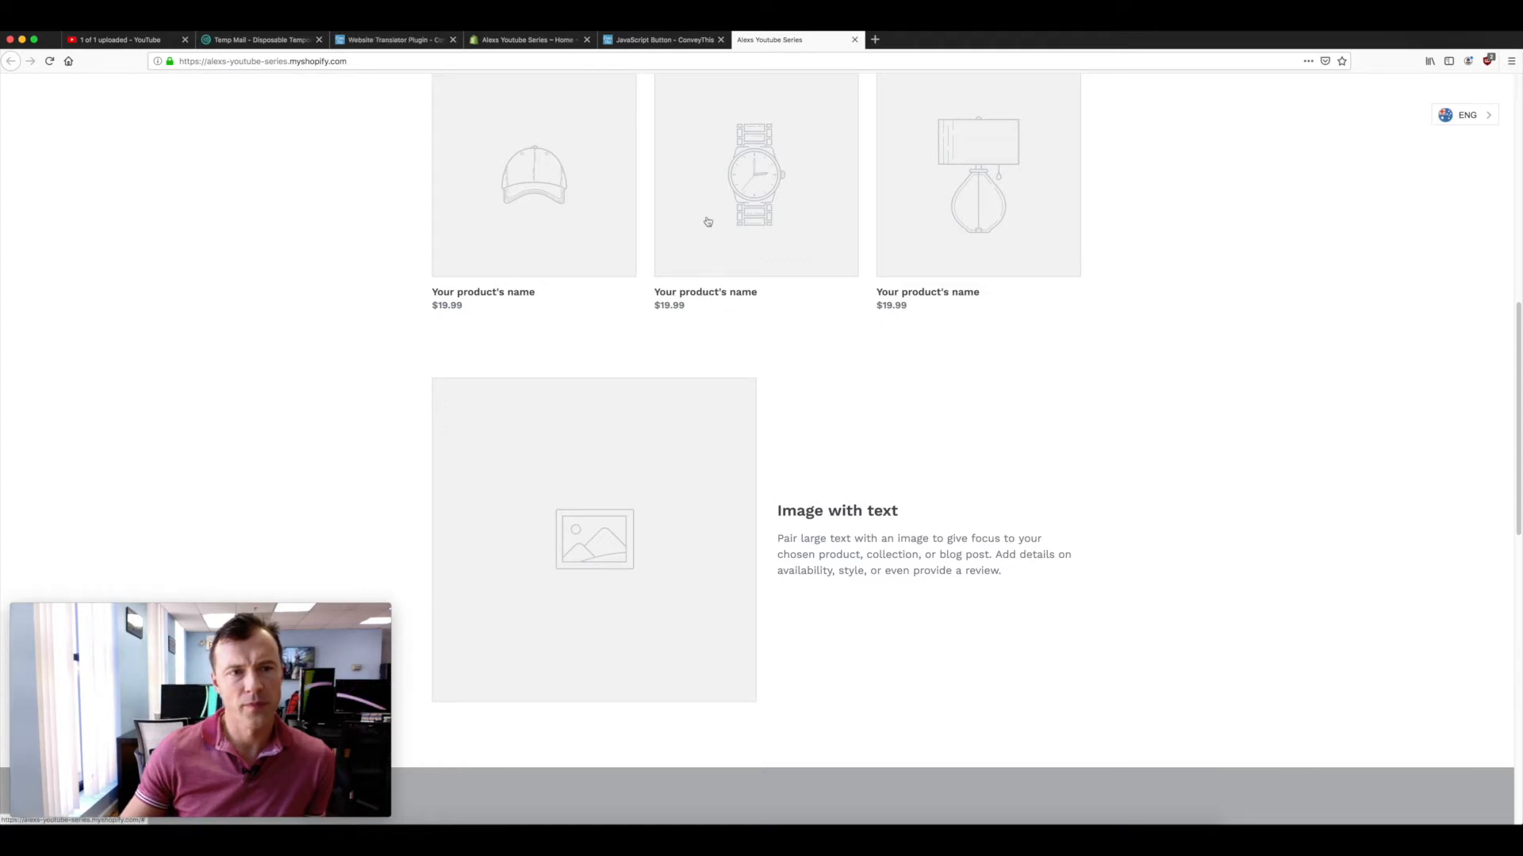
left_click(49, 61)
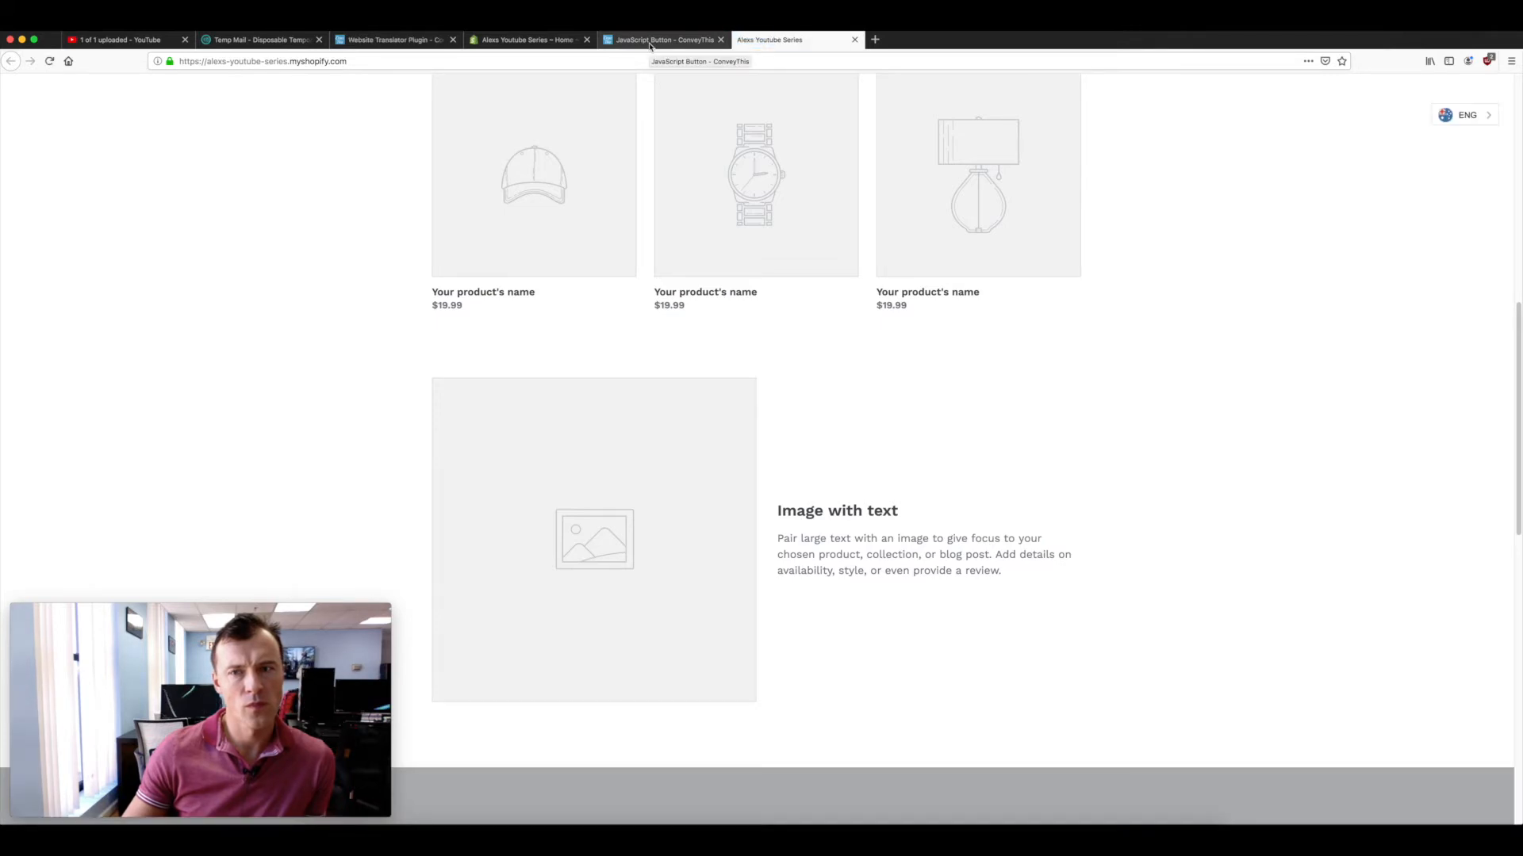
- Switch the storefront's language to Russian and review the translated product and "Image with text" sections
left_click(1470, 117)
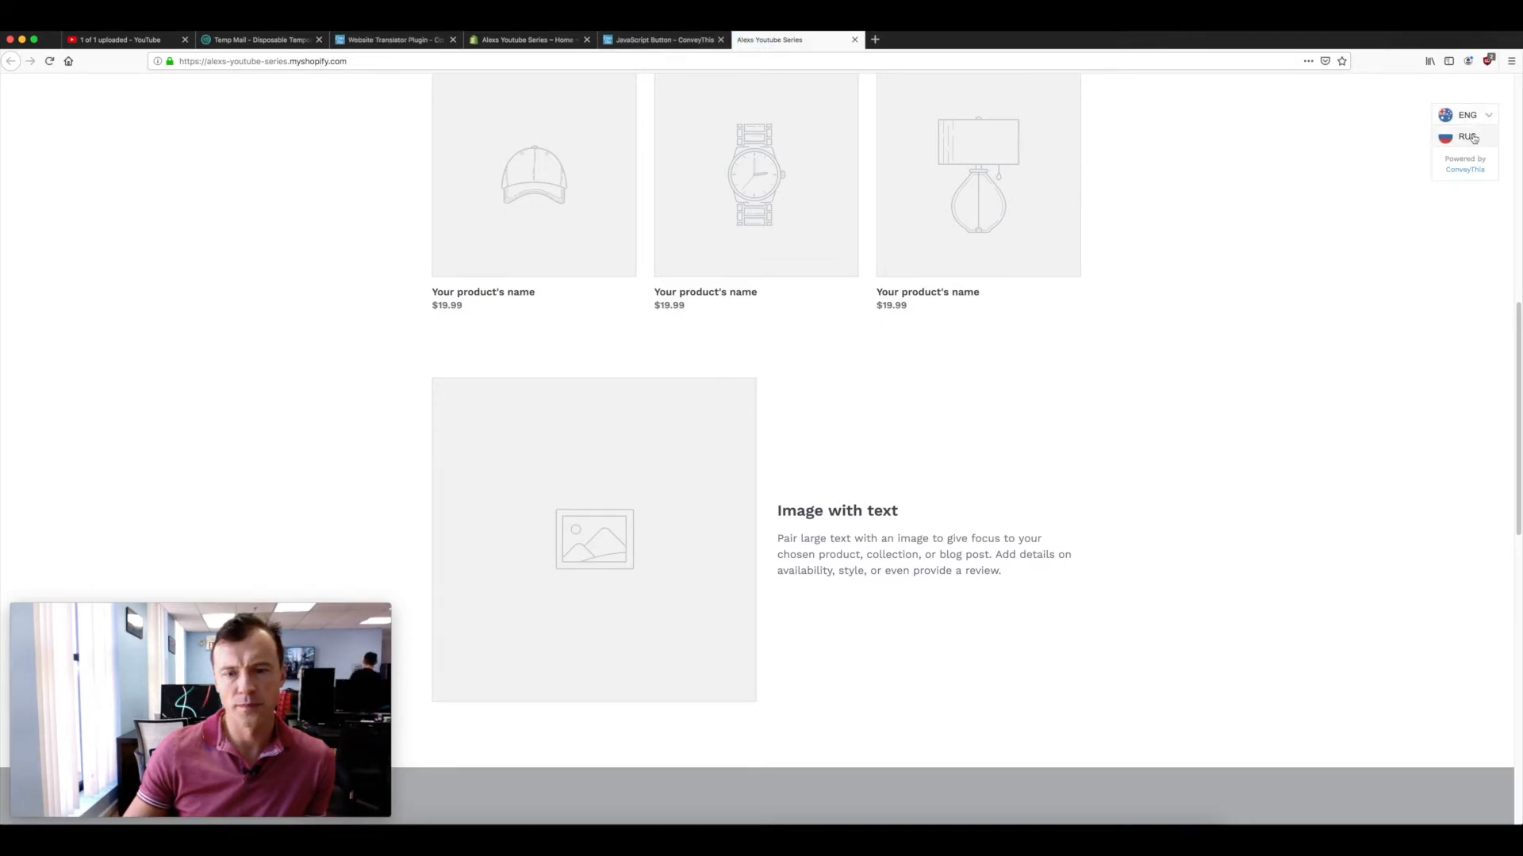
left_click(1465, 136)
scroll(778, 238, "down", 10)
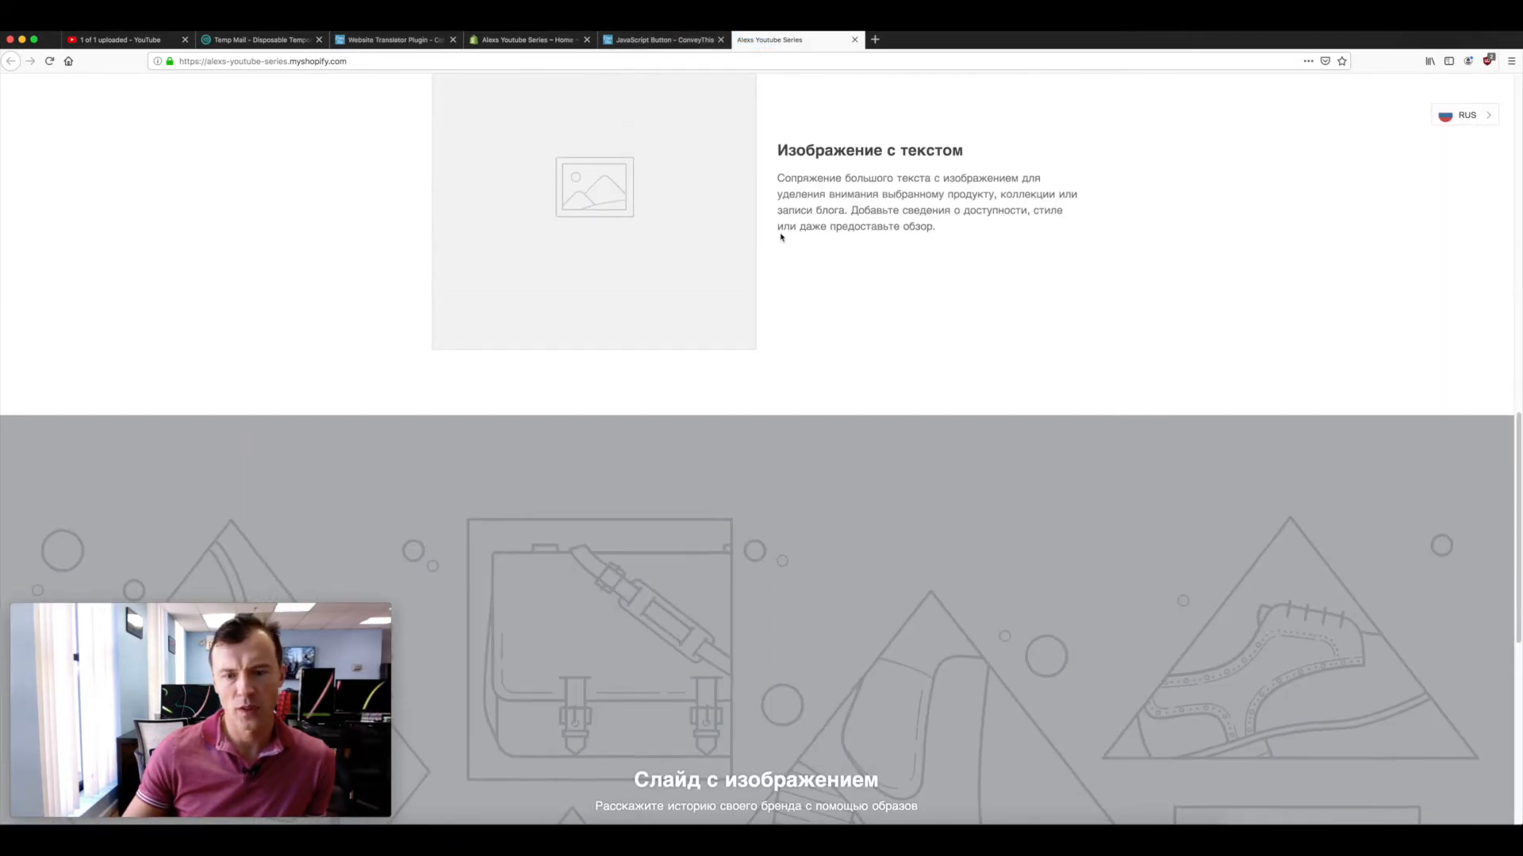
scroll(778, 238, "up", 10)
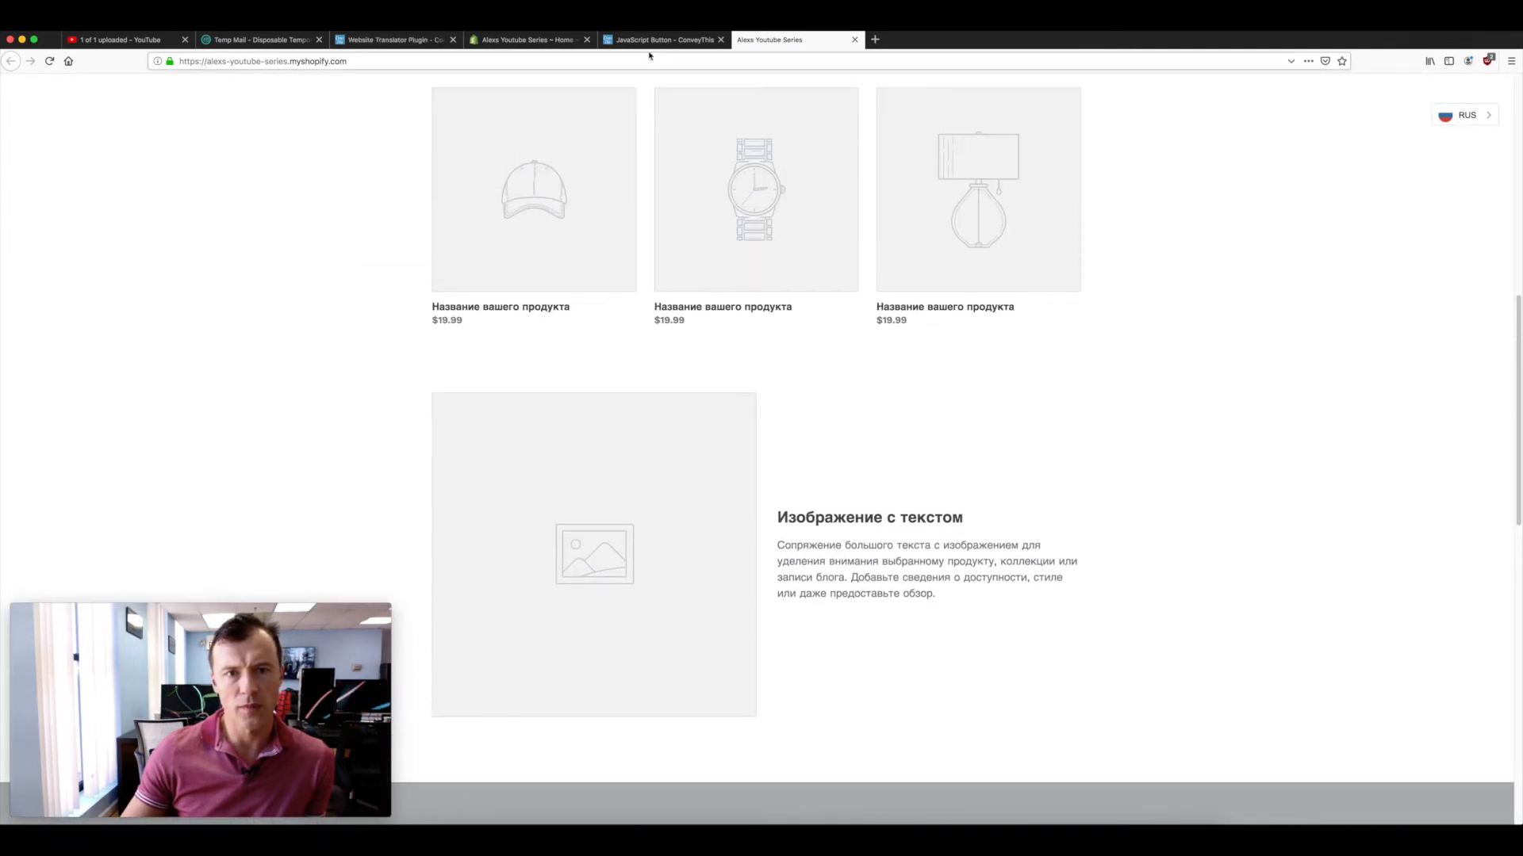
- Set the button's position type to Fixed in the ConveyThis settings and save the configuration
left_click(661, 40)
left_click(526, 306)
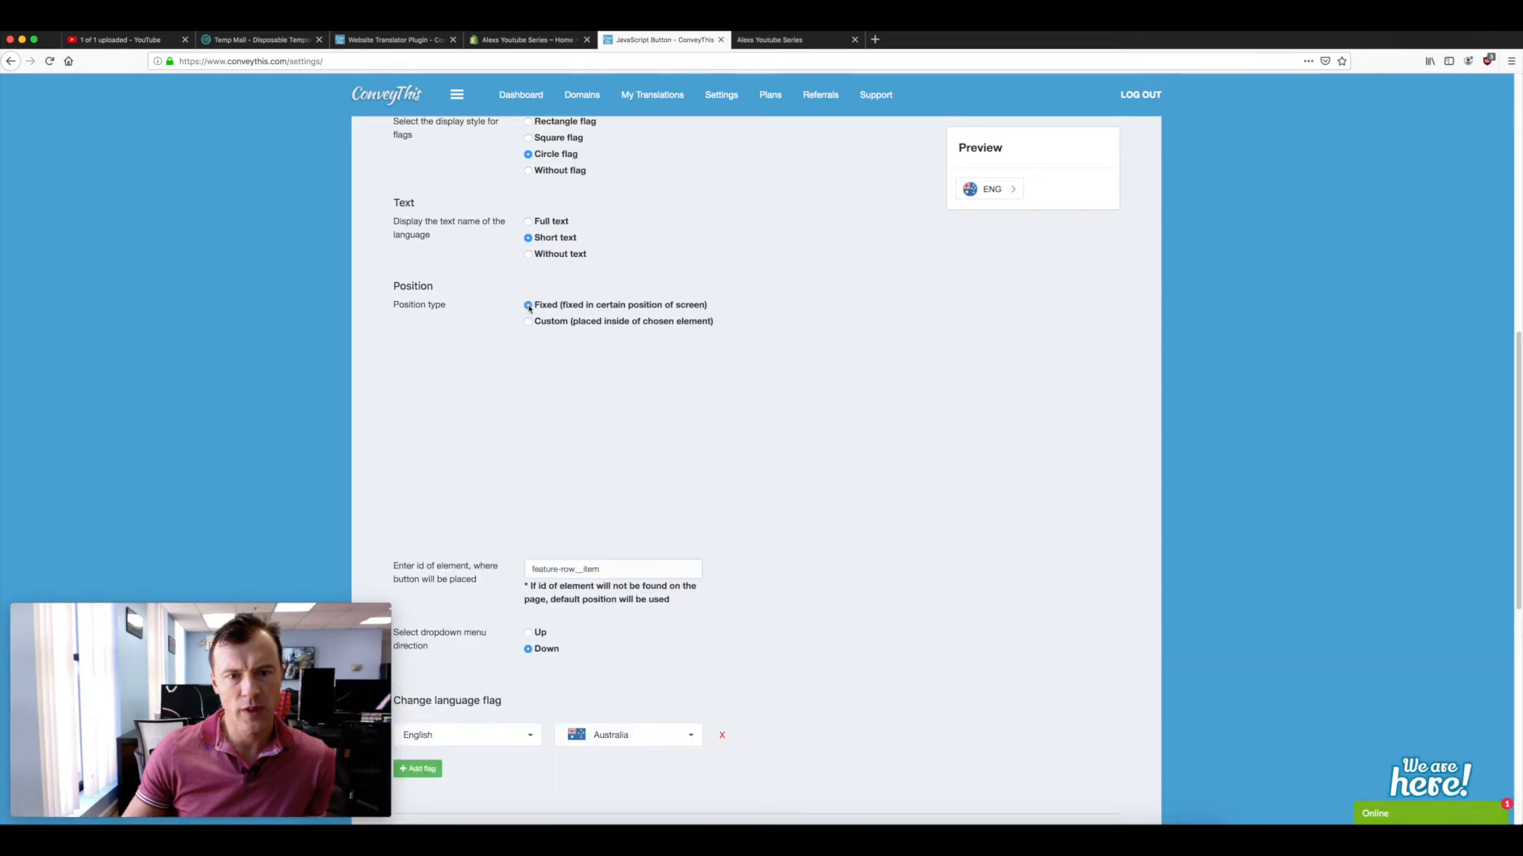
scroll(407, 424, "down", 5)
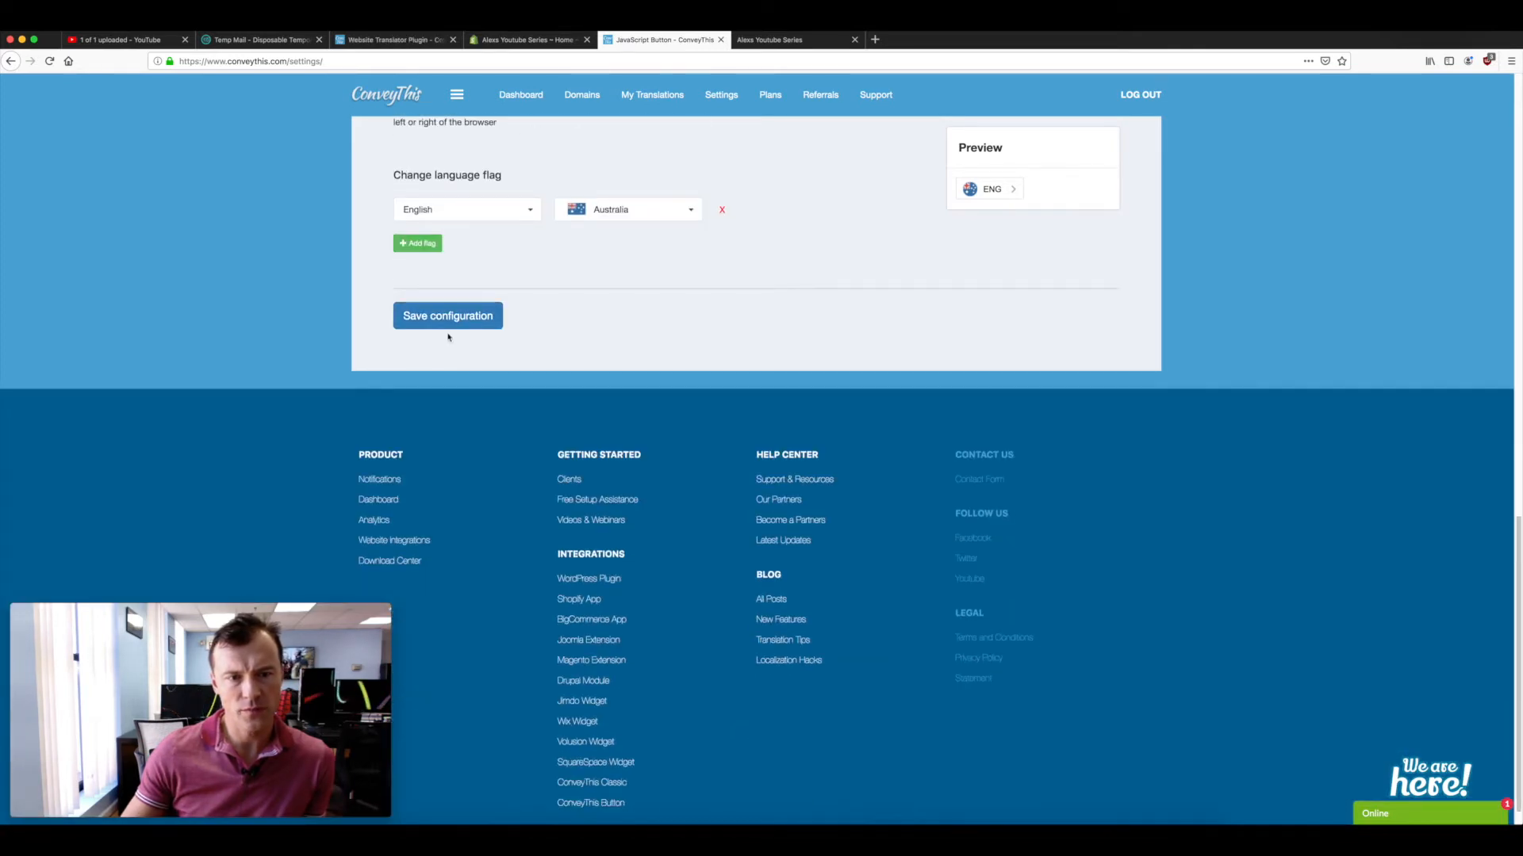
left_click(447, 317)
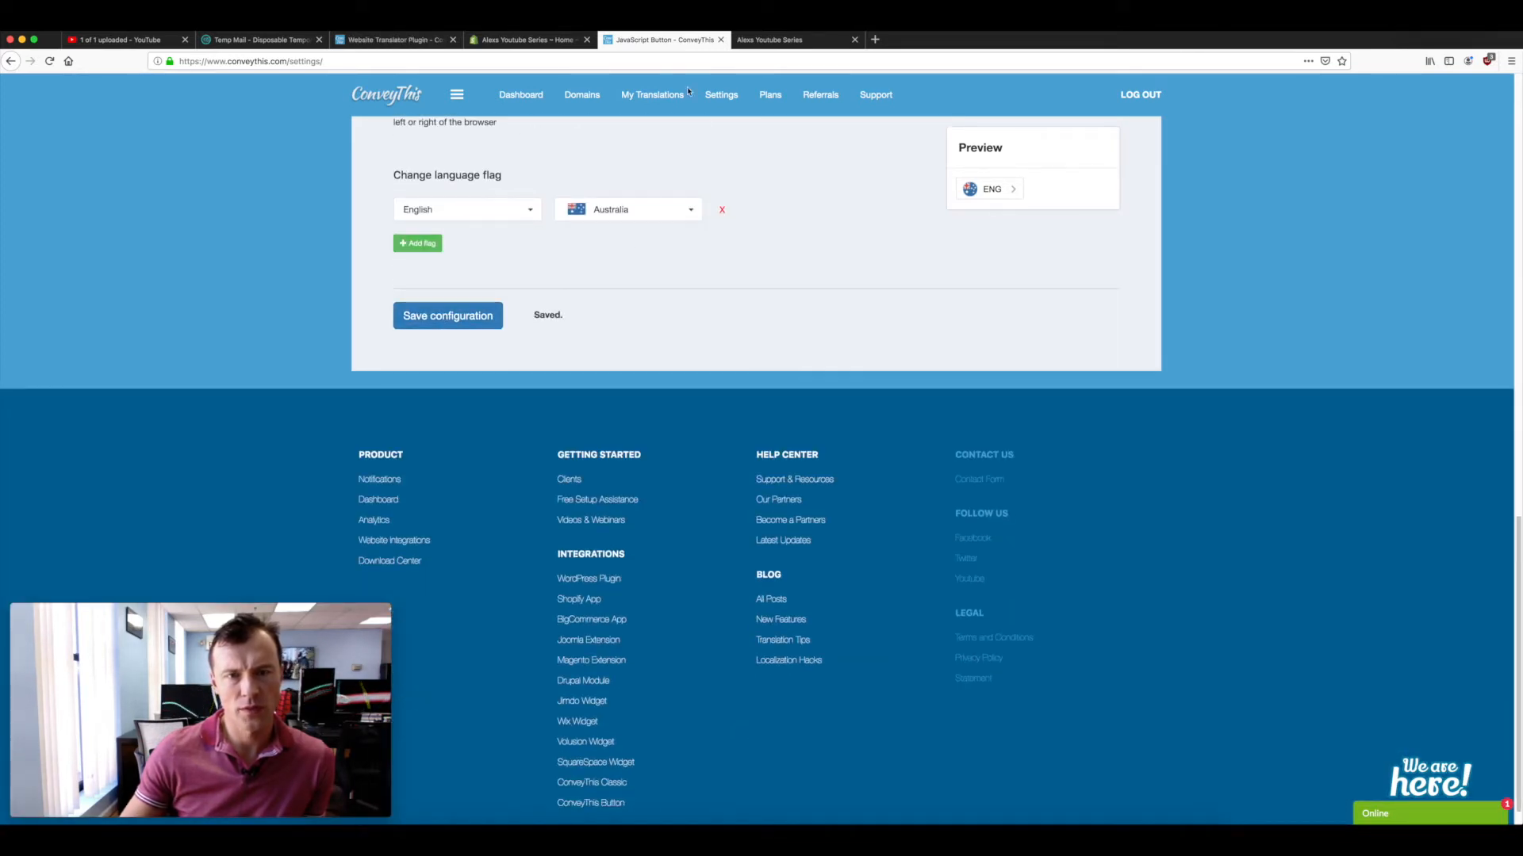
- Reload the Shopify storefront and check the language button's fixed position at the head of the page
left_click(762, 39)
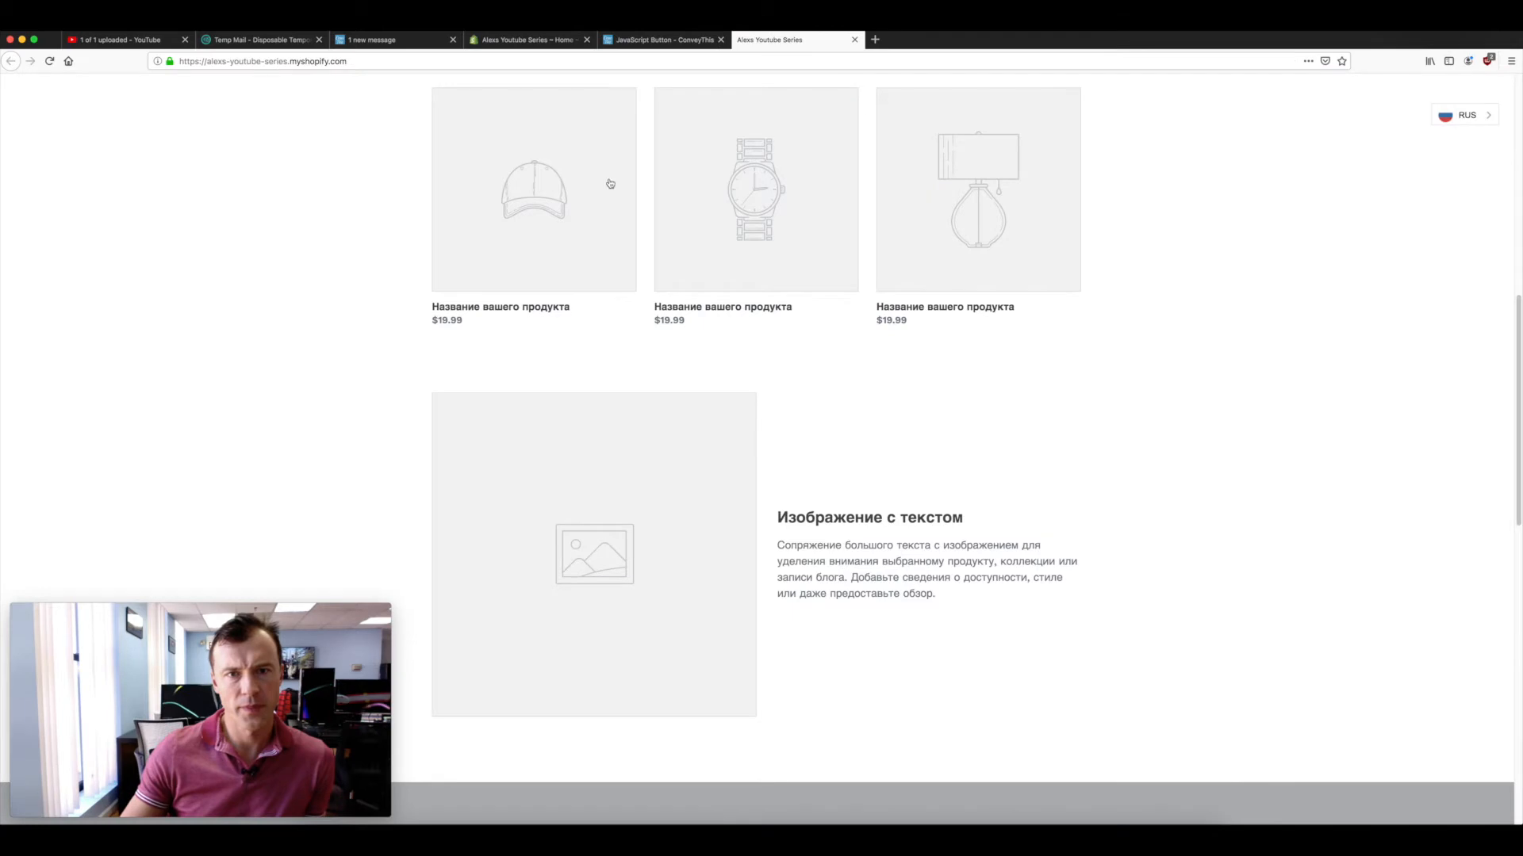
left_click(49, 61)
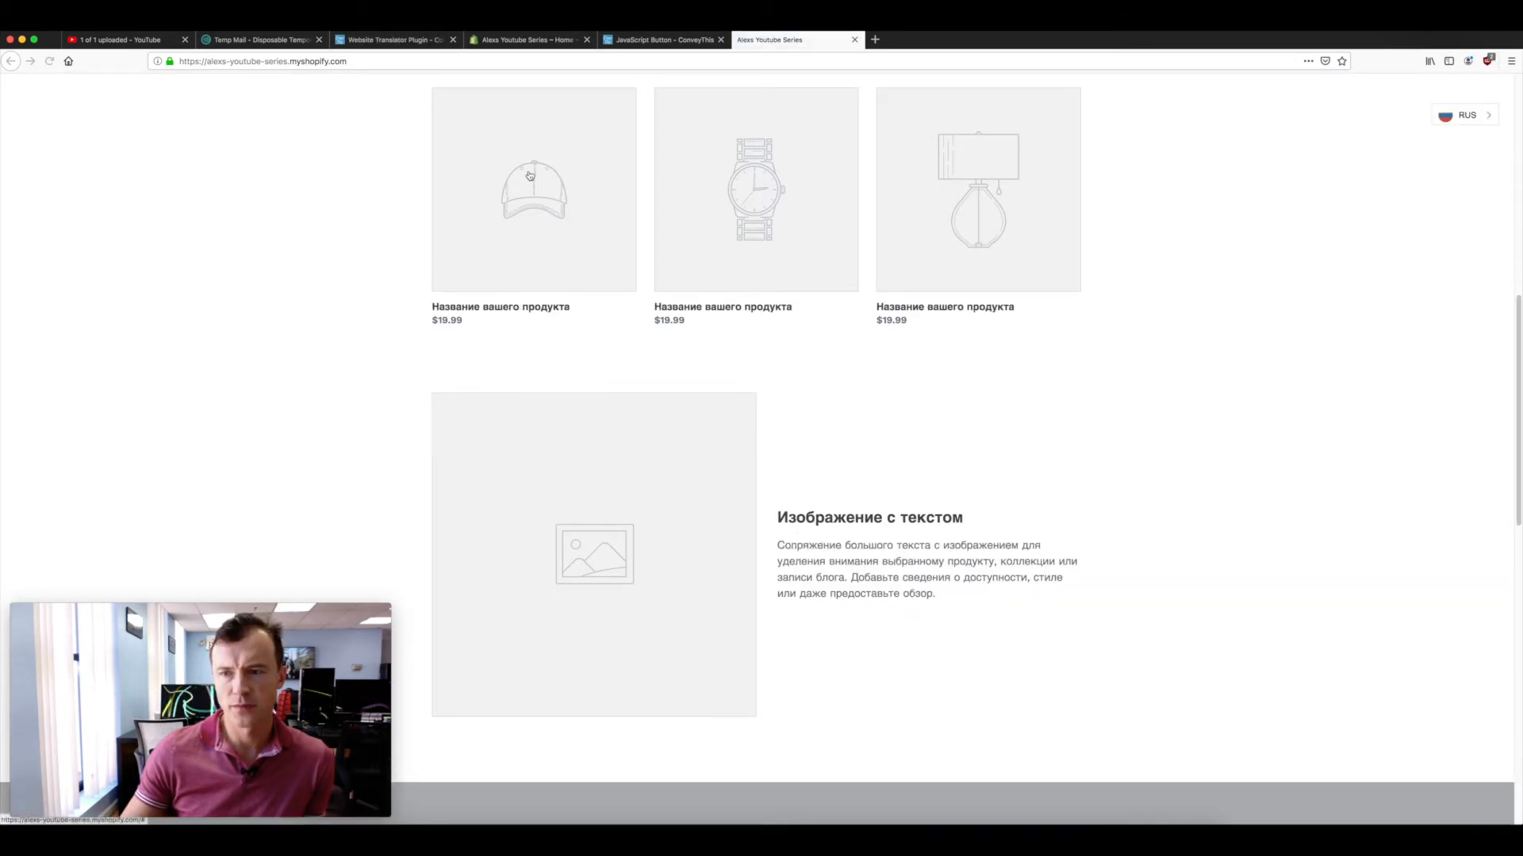
left_click(48, 61)
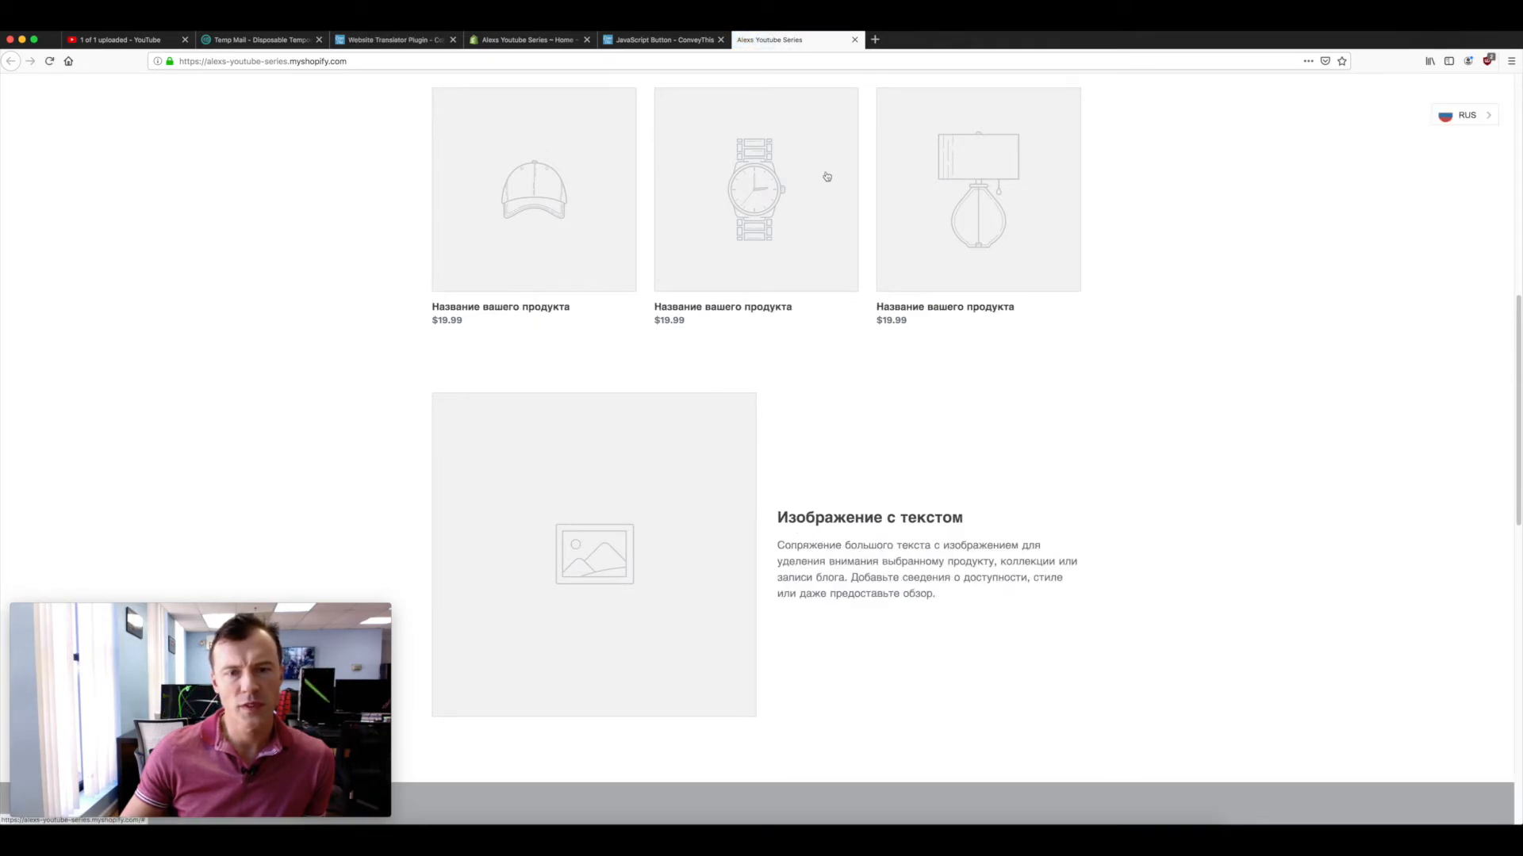
left_click(662, 39)
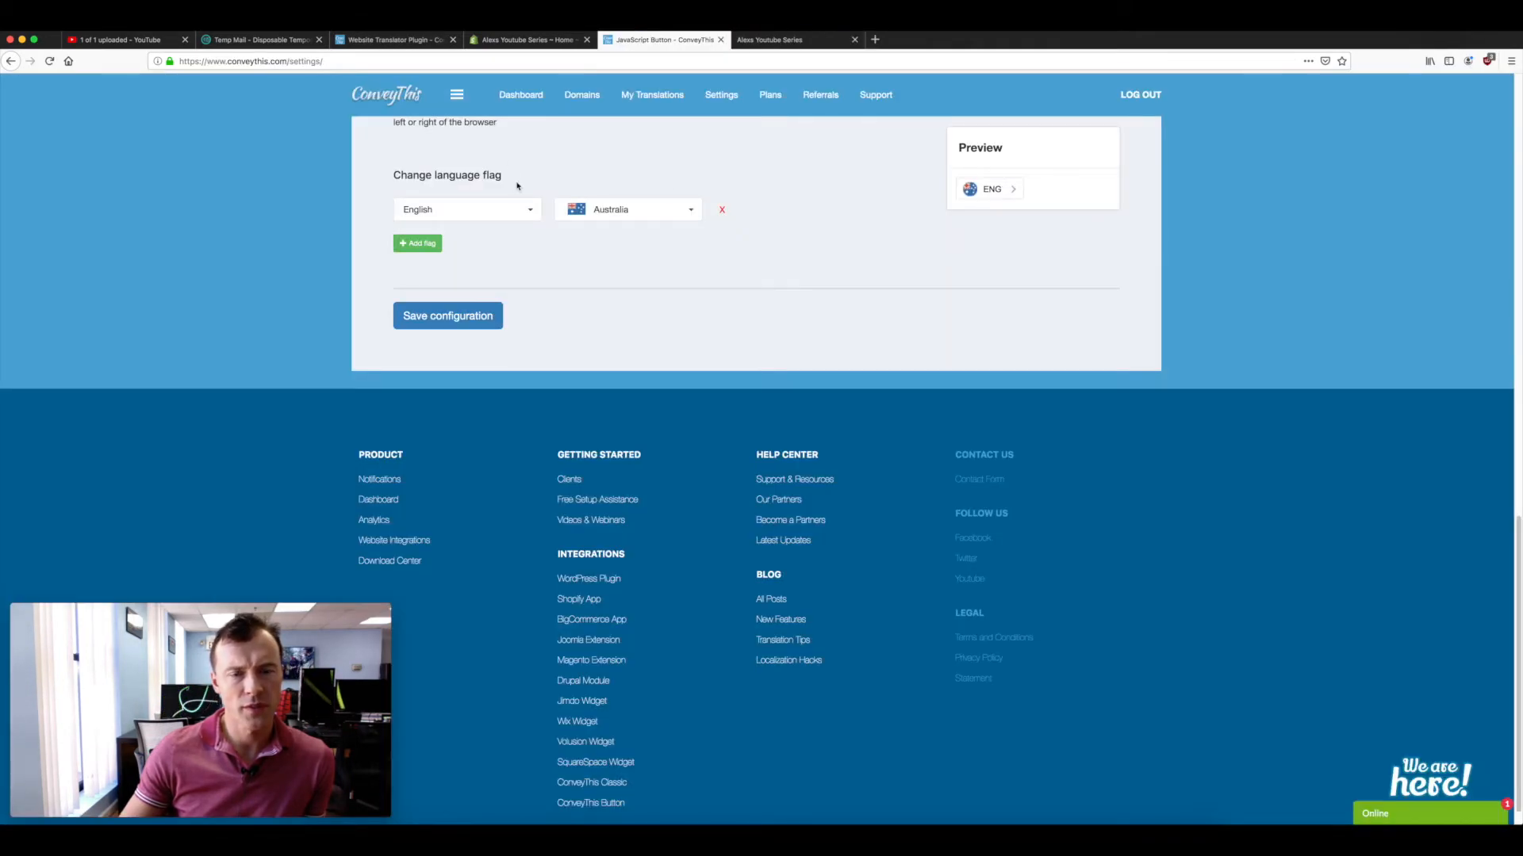
left_click(769, 40)
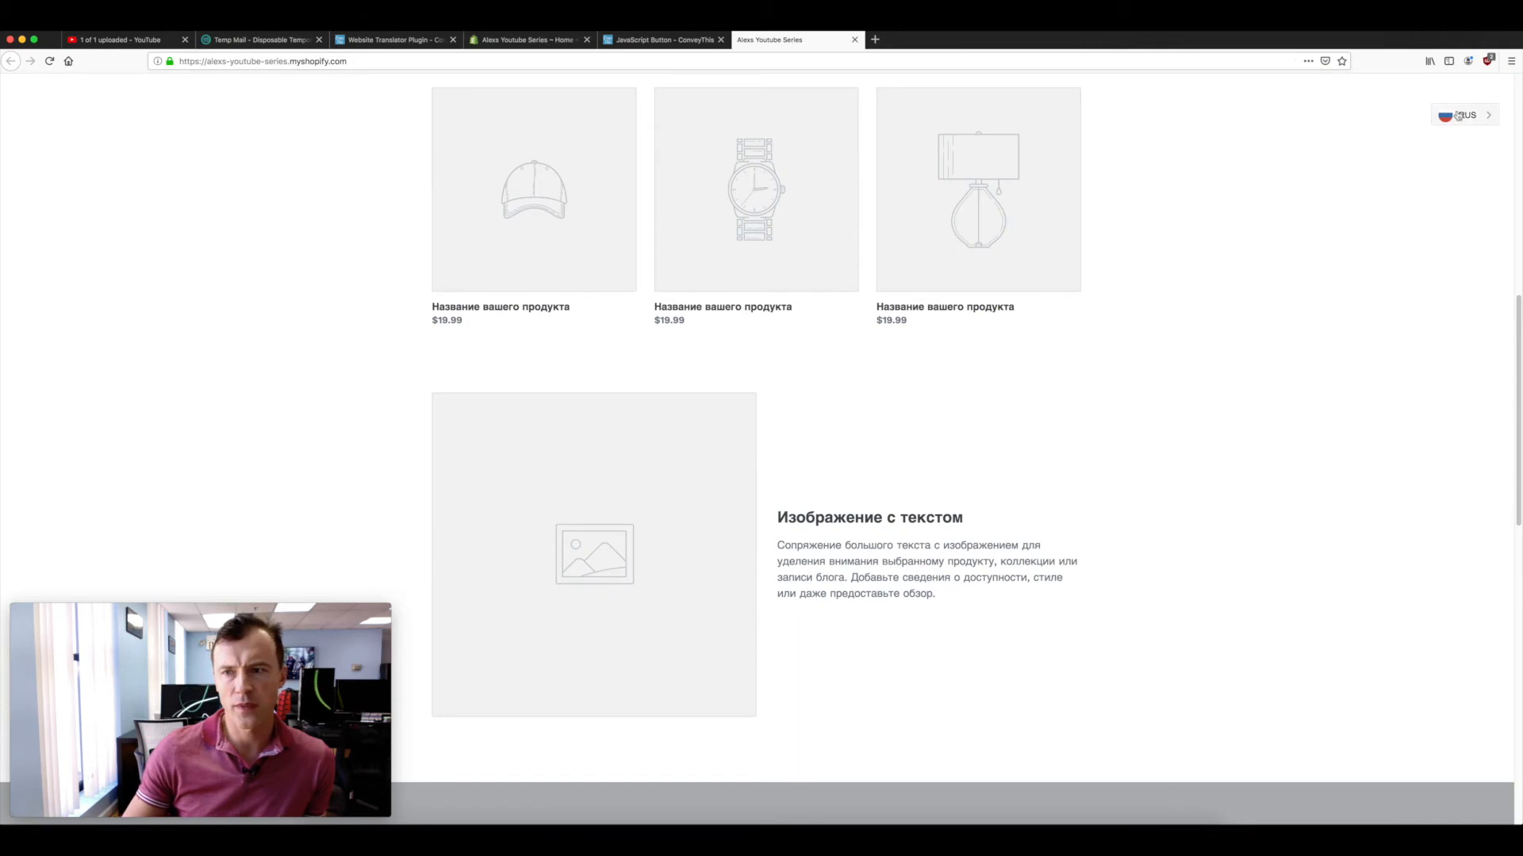
scroll(1441, 127, "up", 5)
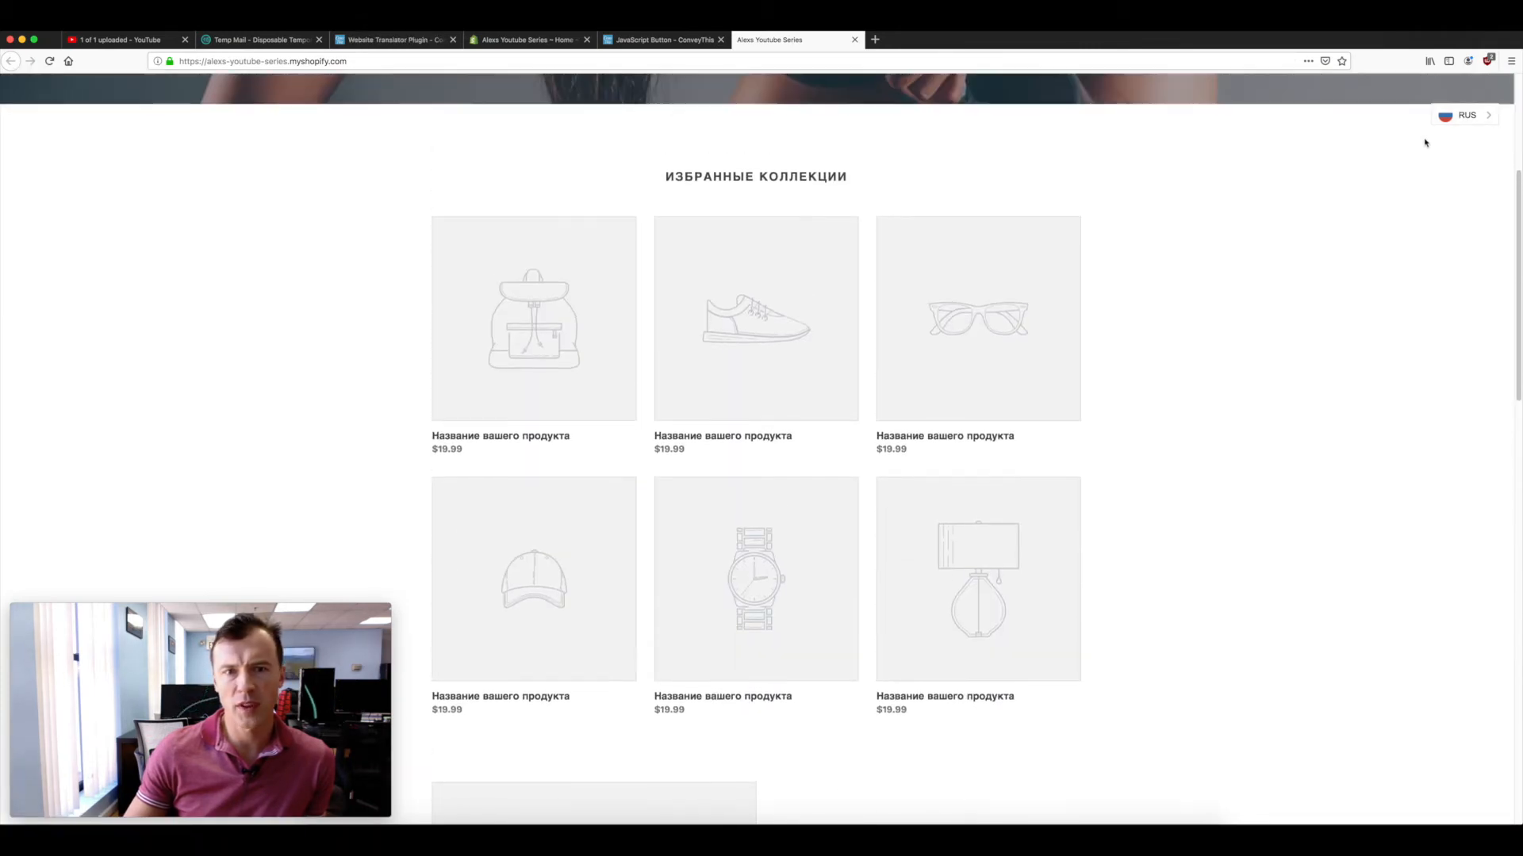
scroll(1425, 142, "up", 4)
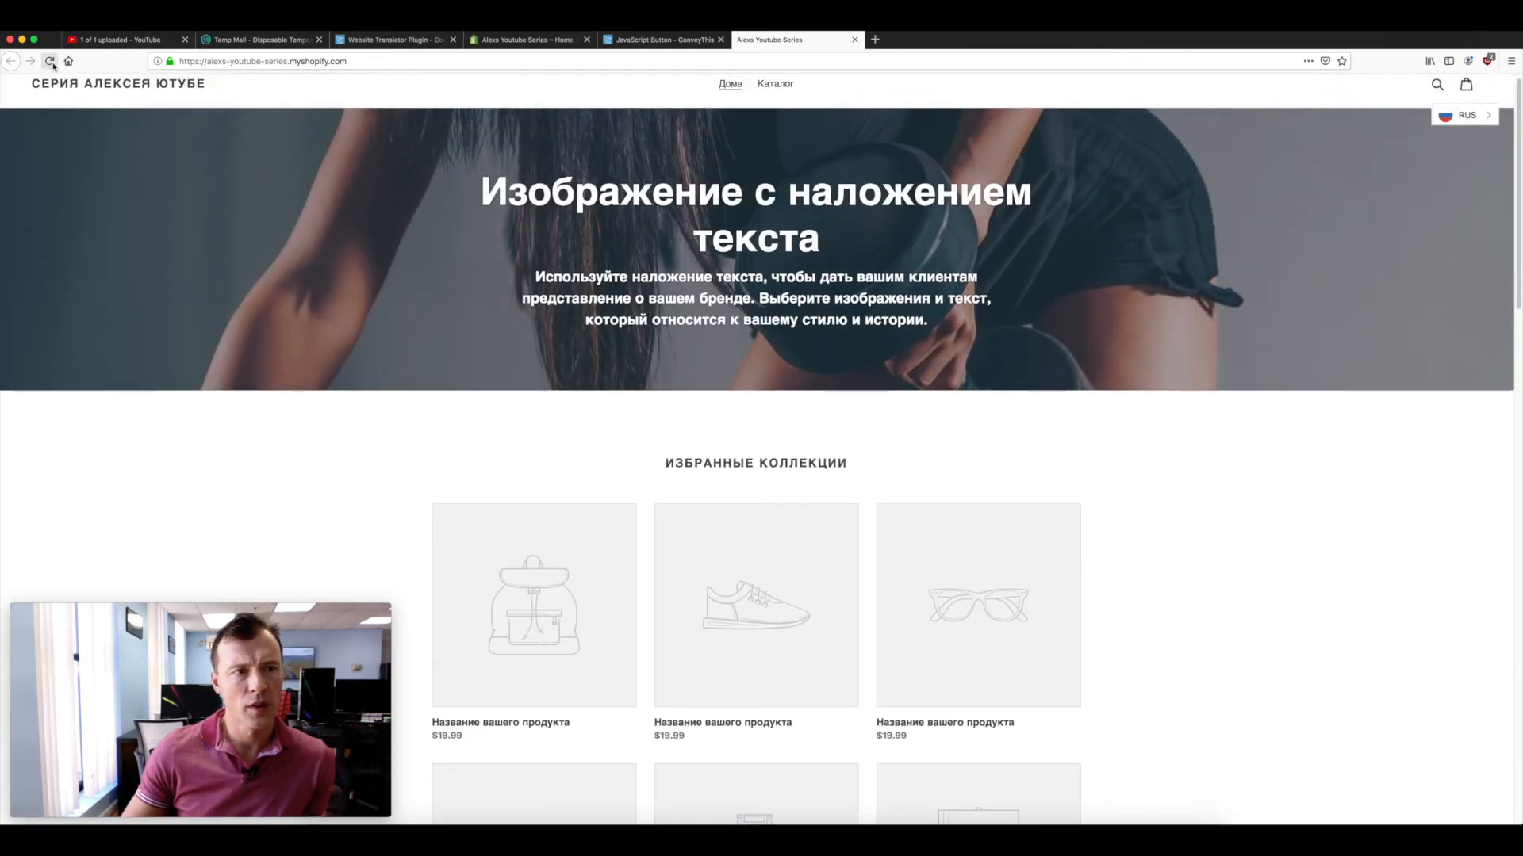
left_click(51, 62)
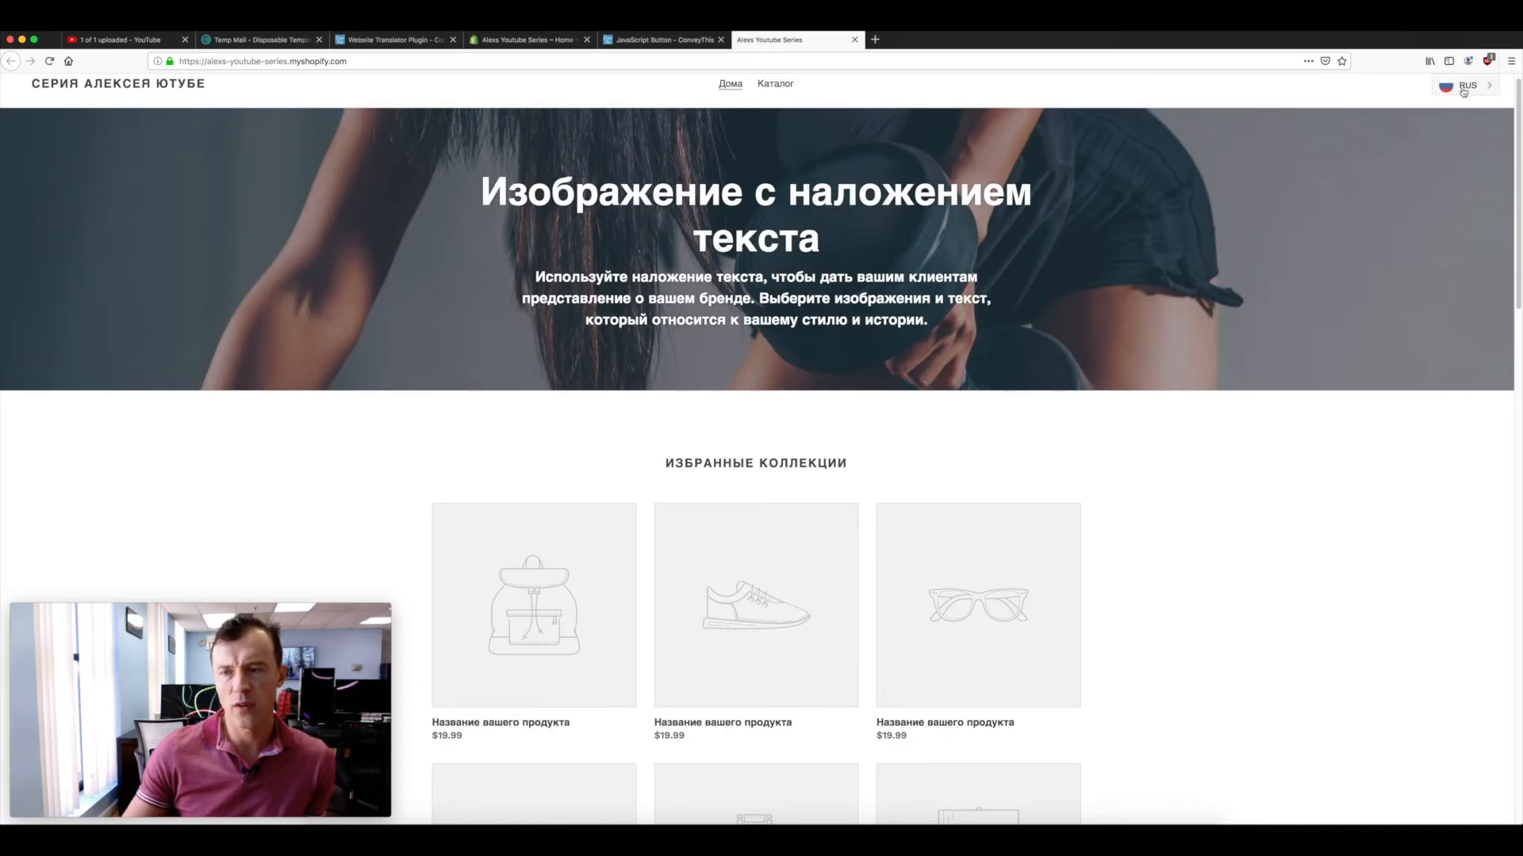
- Switch the storefront's language back to English with the language button
left_click(1463, 90)
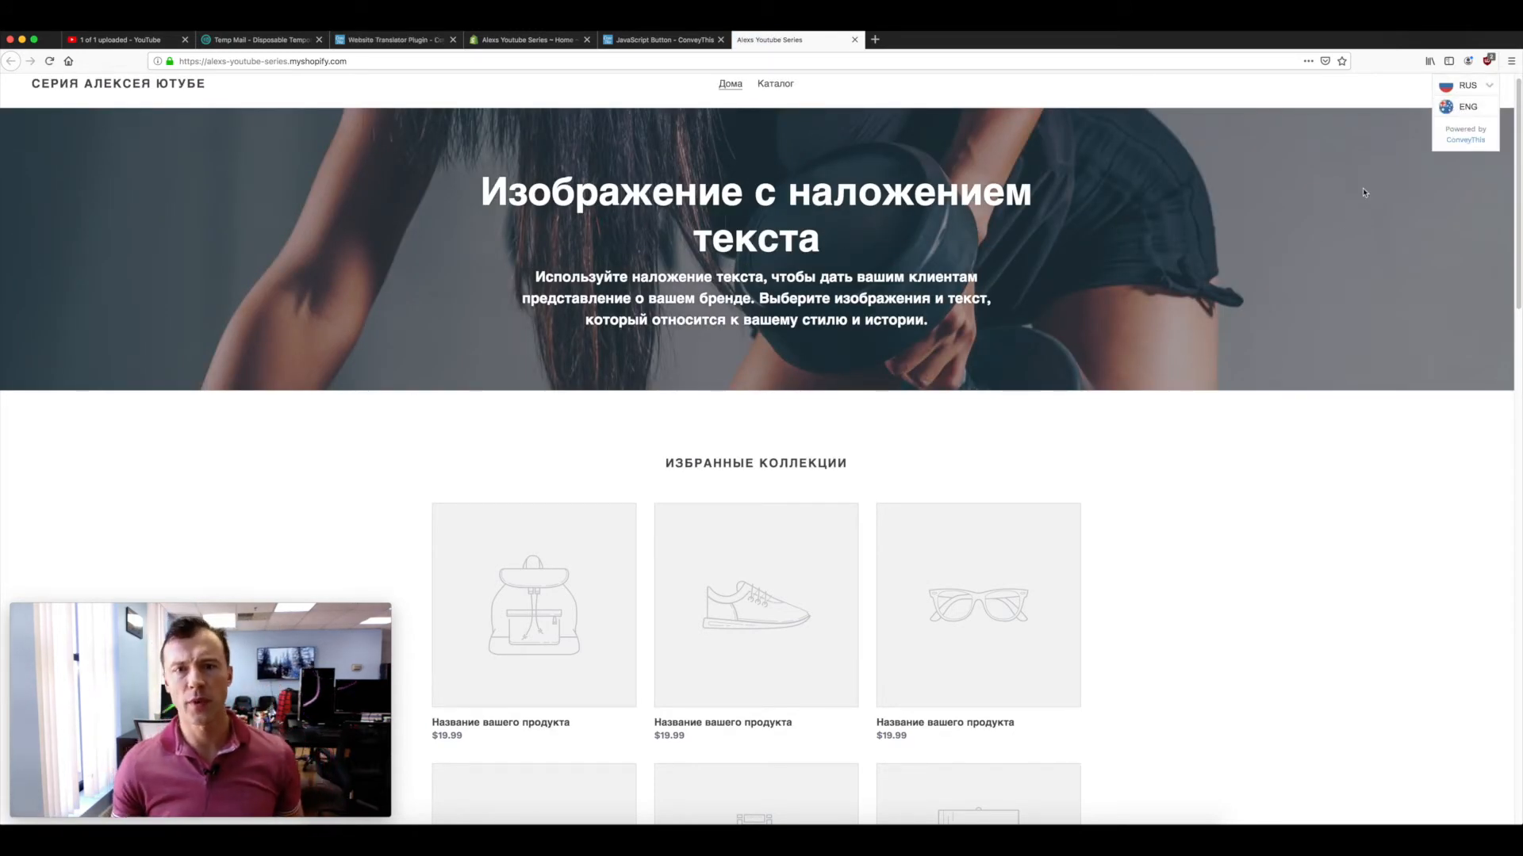
scroll(1364, 193, "up", 1)
left_click(1468, 107)
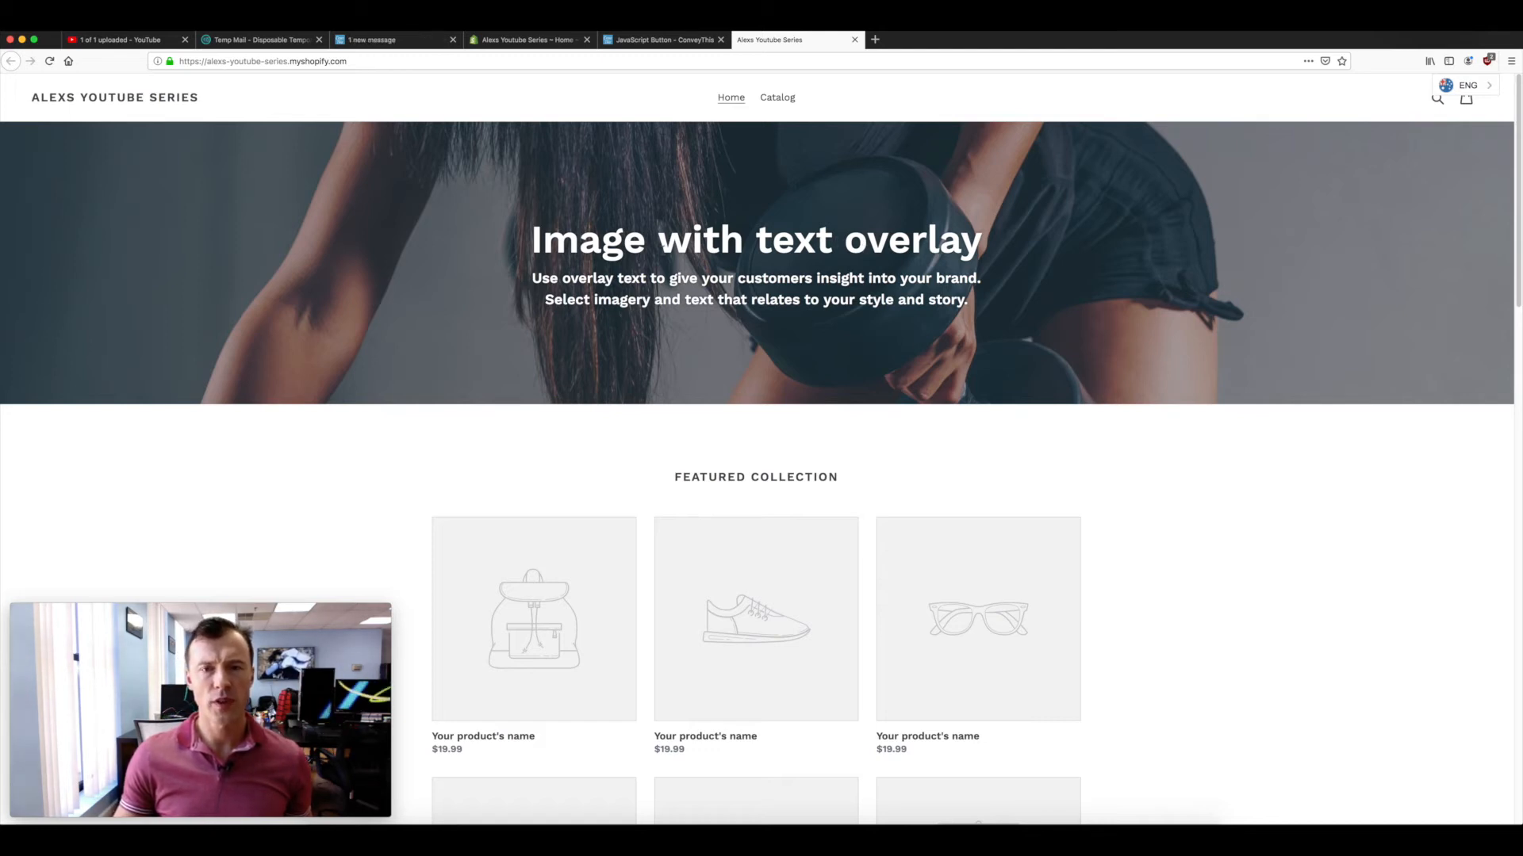
left_click_drag(541, 240, 646, 240)
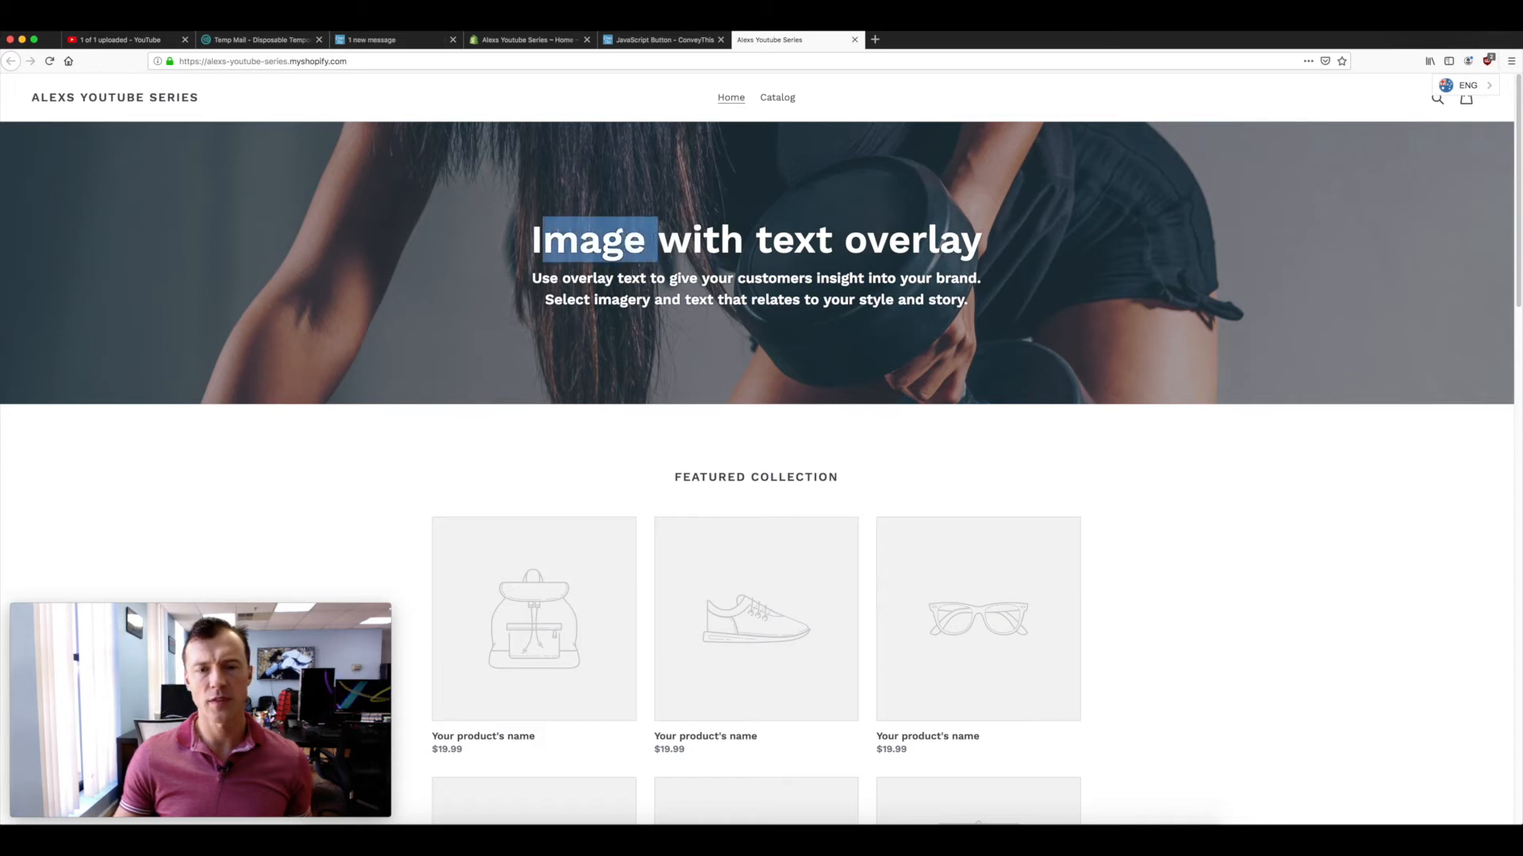
- Return to the ConveyThis settings and select the Custom position type for the language button
left_click(663, 42)
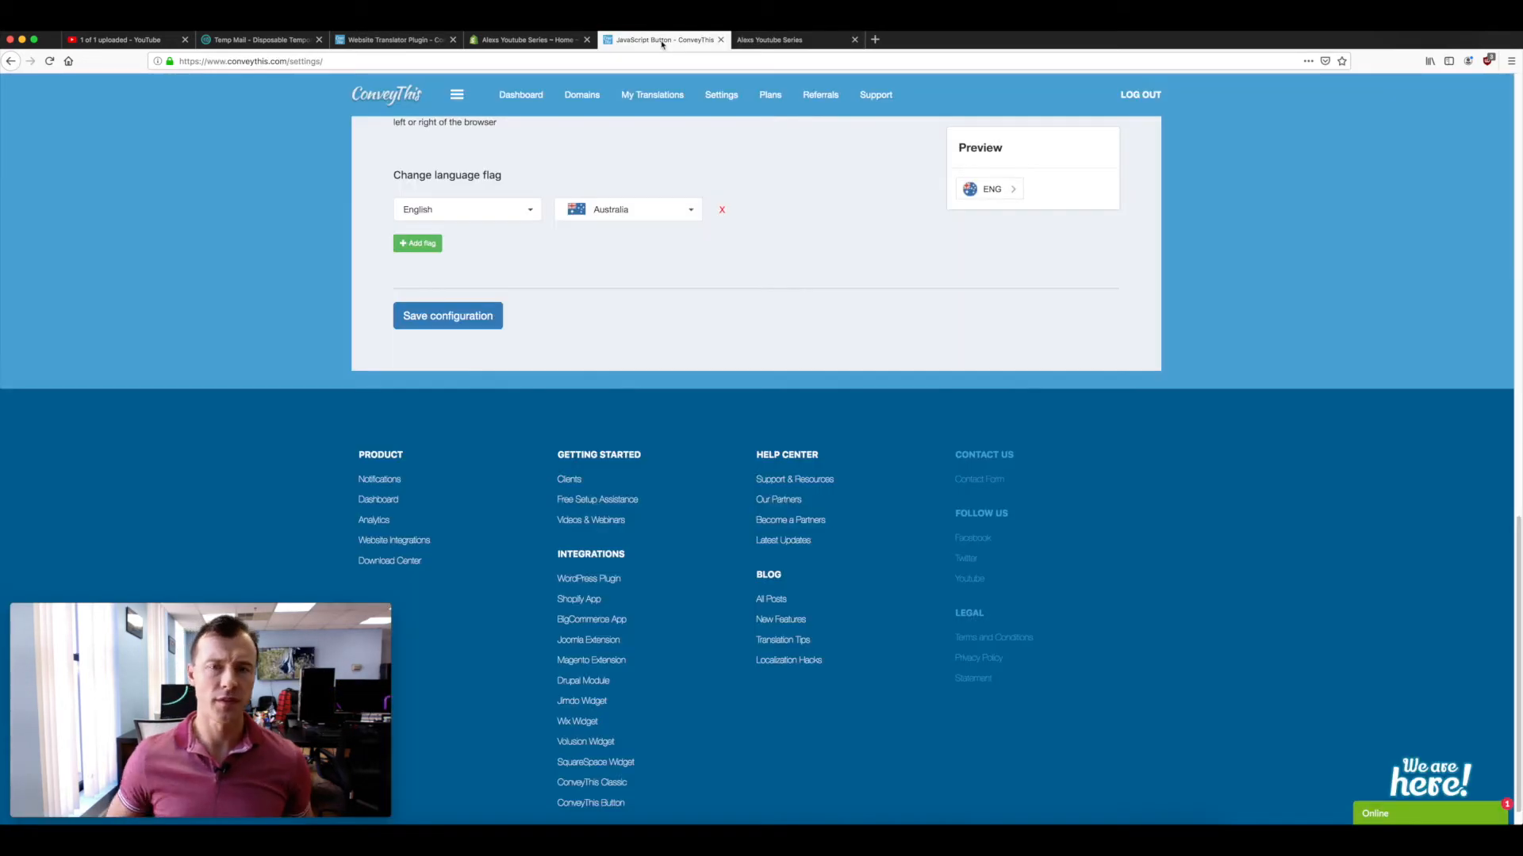
scroll(655, 214, "up", 5)
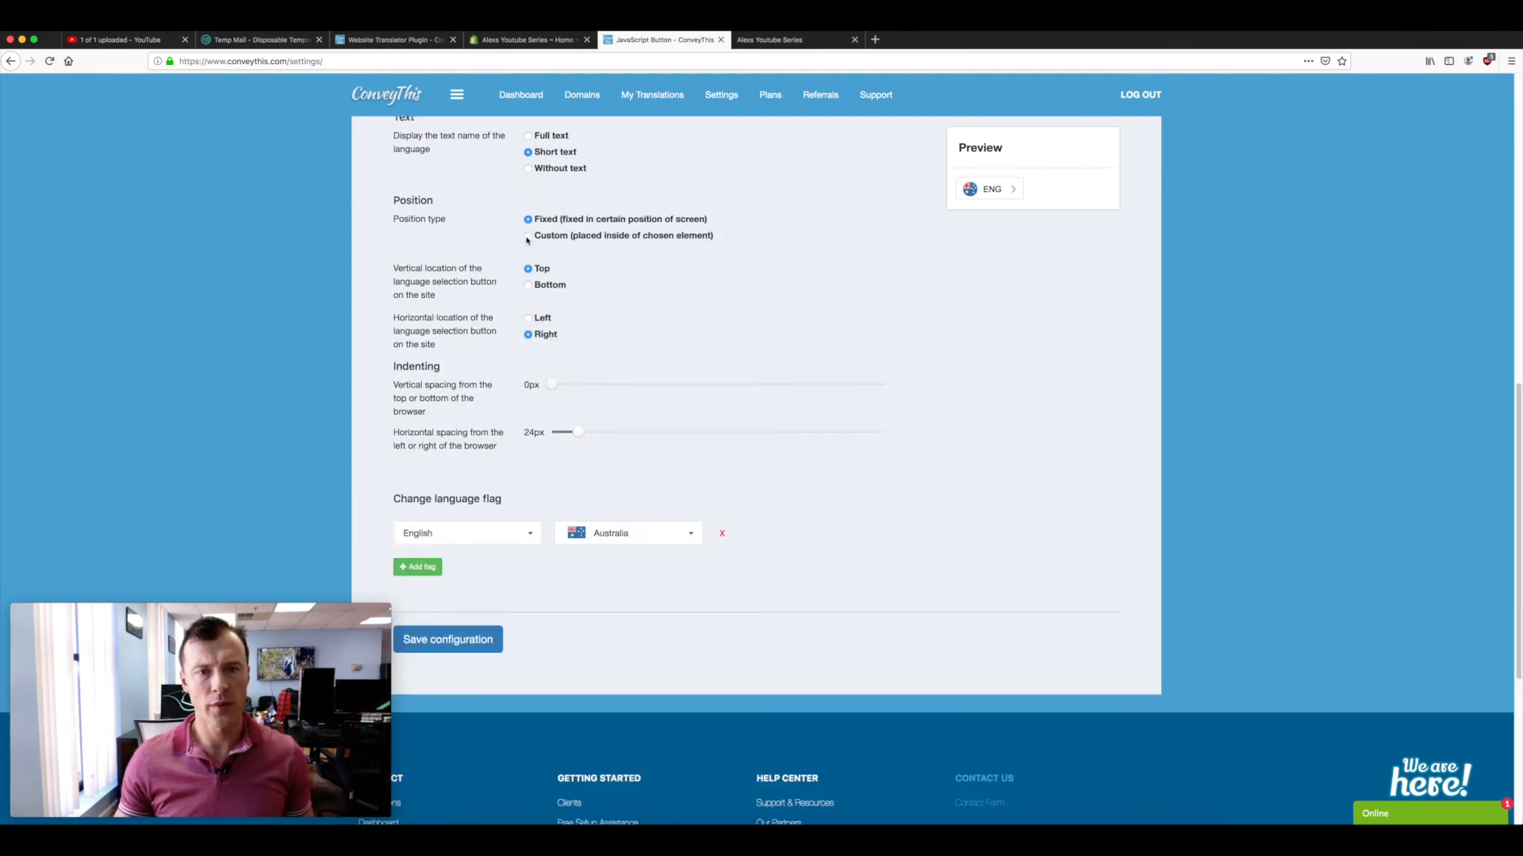
left_click(527, 238)
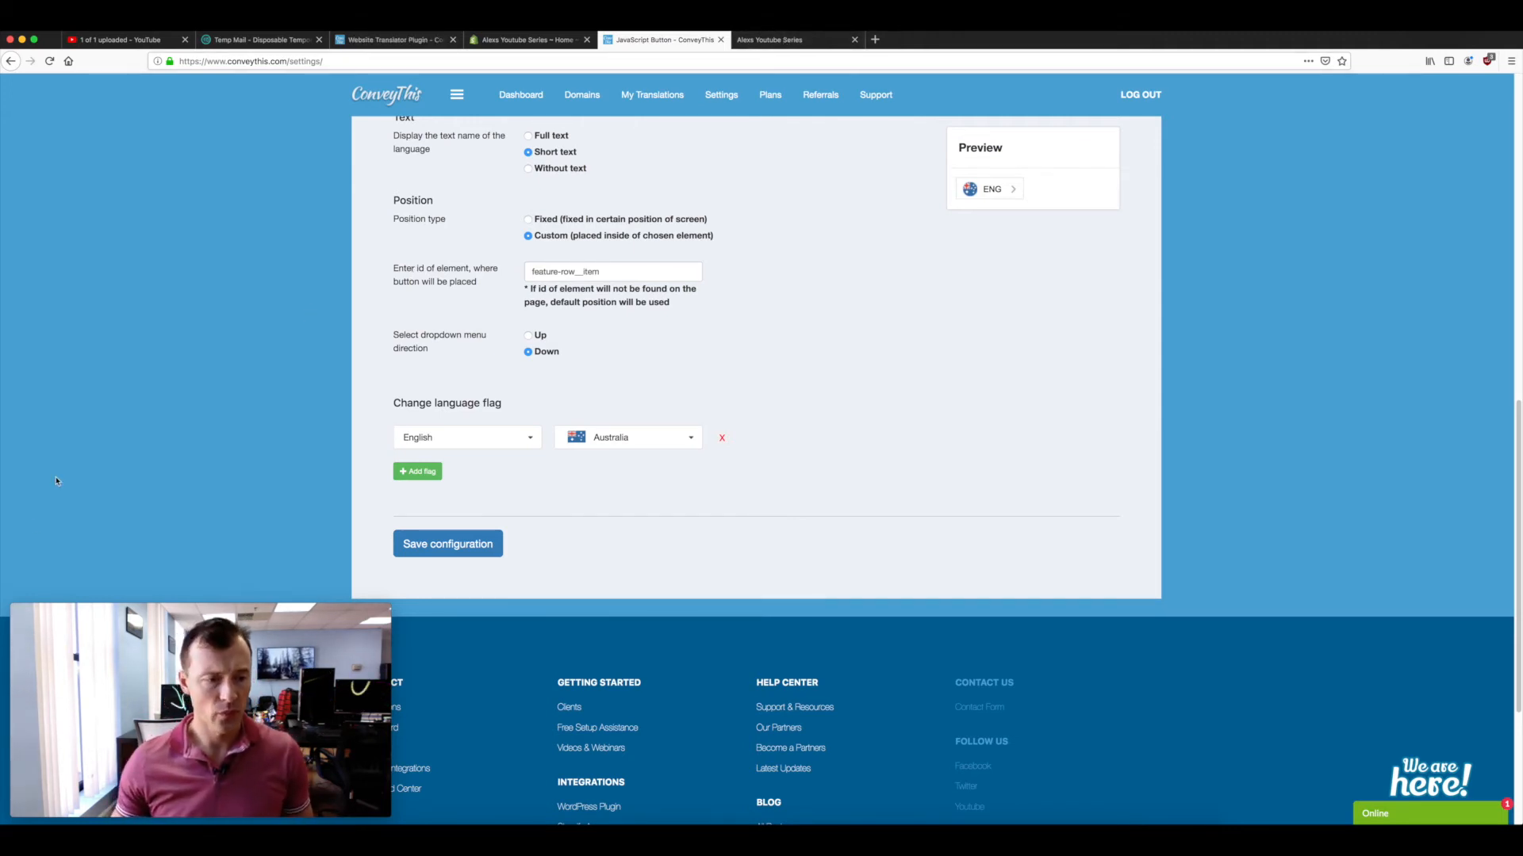
left_click(43, 609)
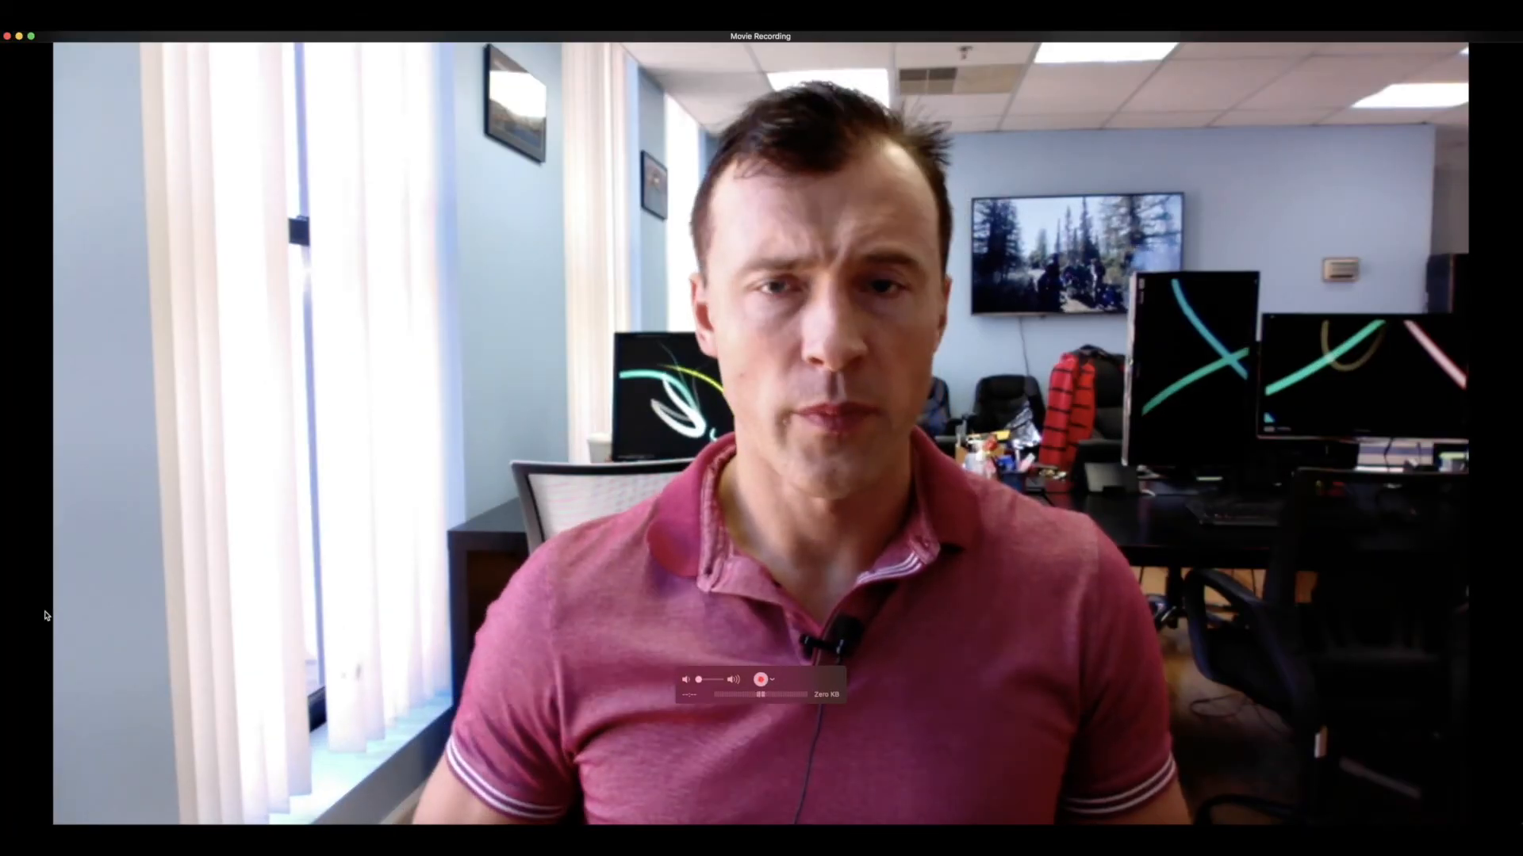